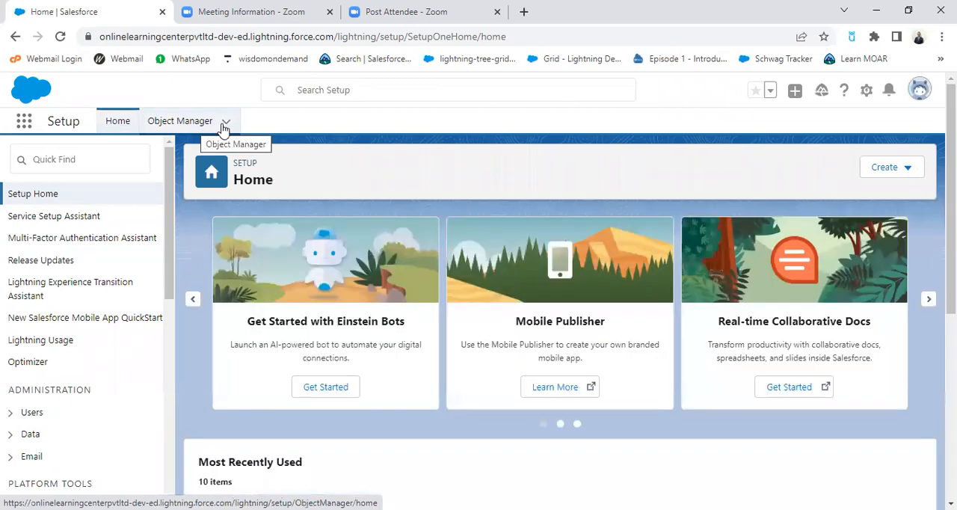
Step: Open Service Setup in a new browser tab, keeping the Setup home page at hand
click(867, 91)
right_click(816, 172)
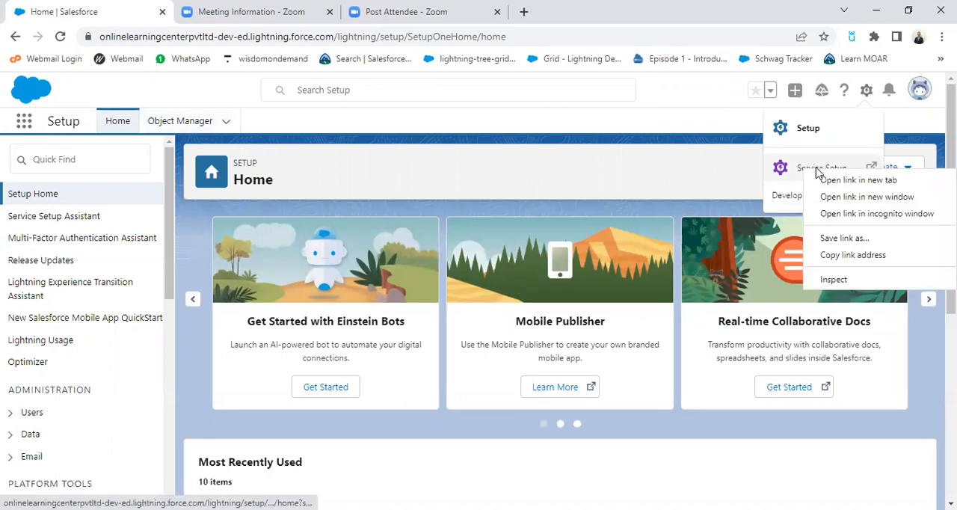
click(830, 179)
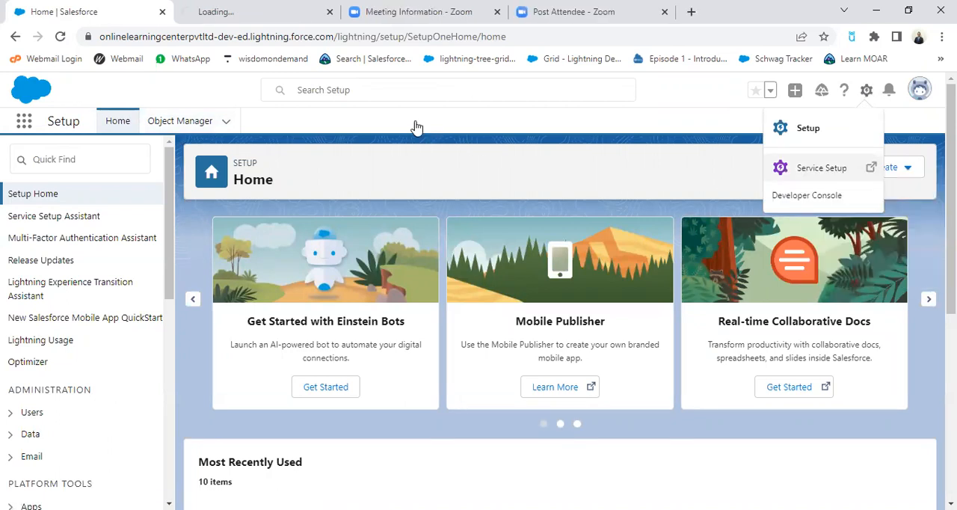
click(265, 15)
click(86, 11)
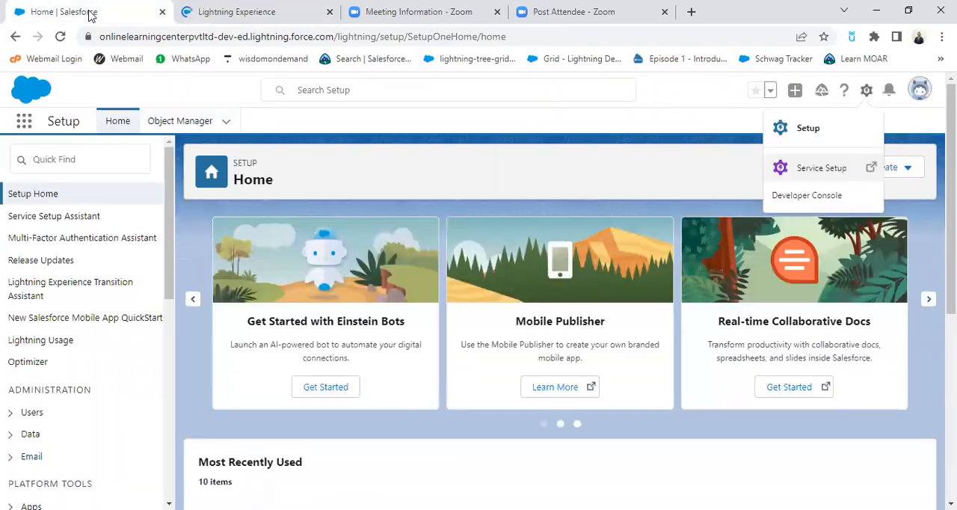
Step: Open Service Setup again in another browser tab and return to the Setup home page
click(701, 181)
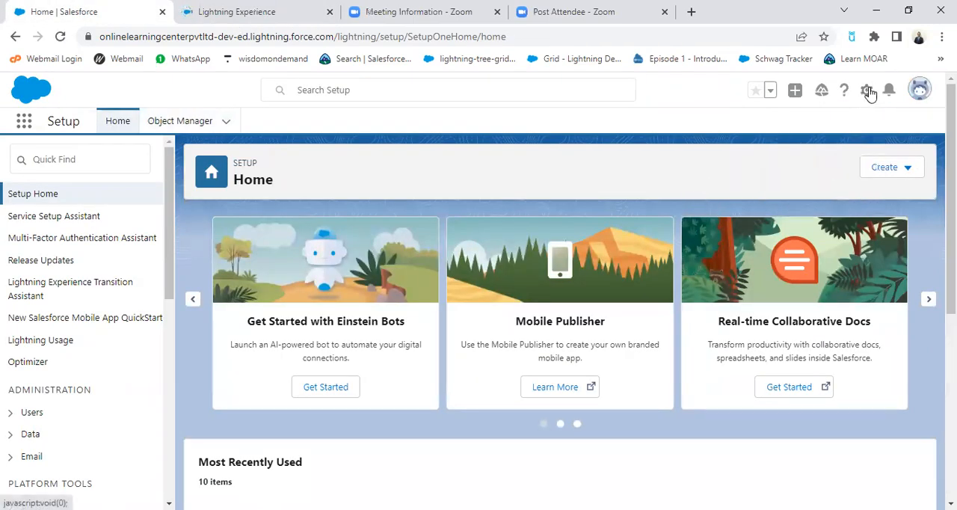
click(866, 90)
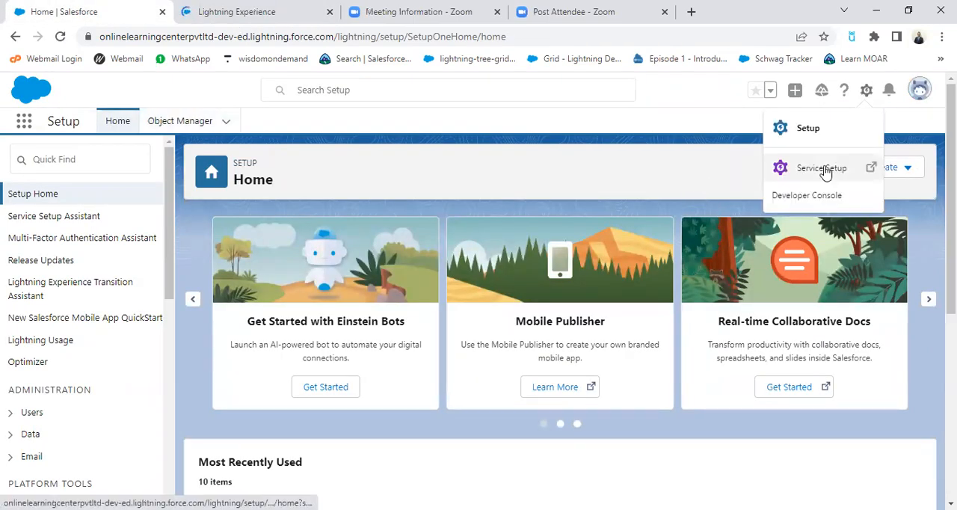
click(827, 171)
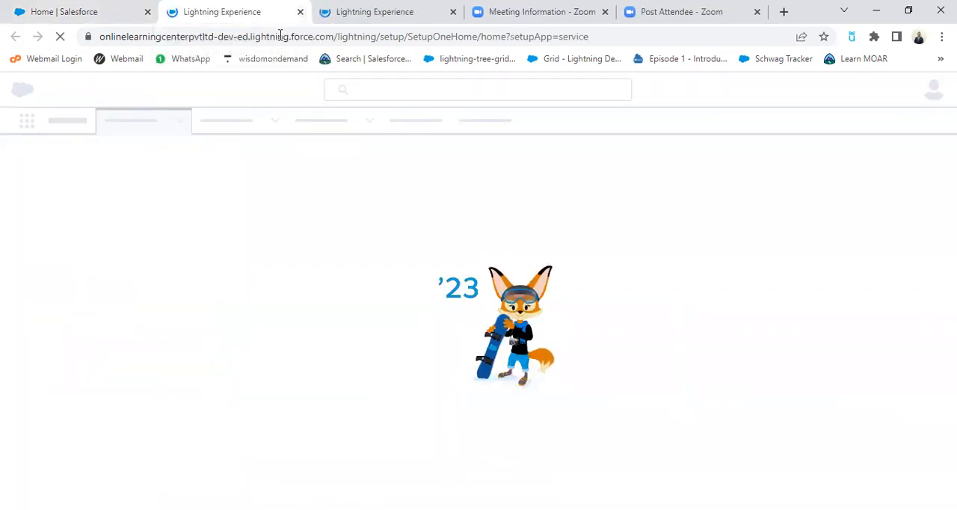
click(116, 13)
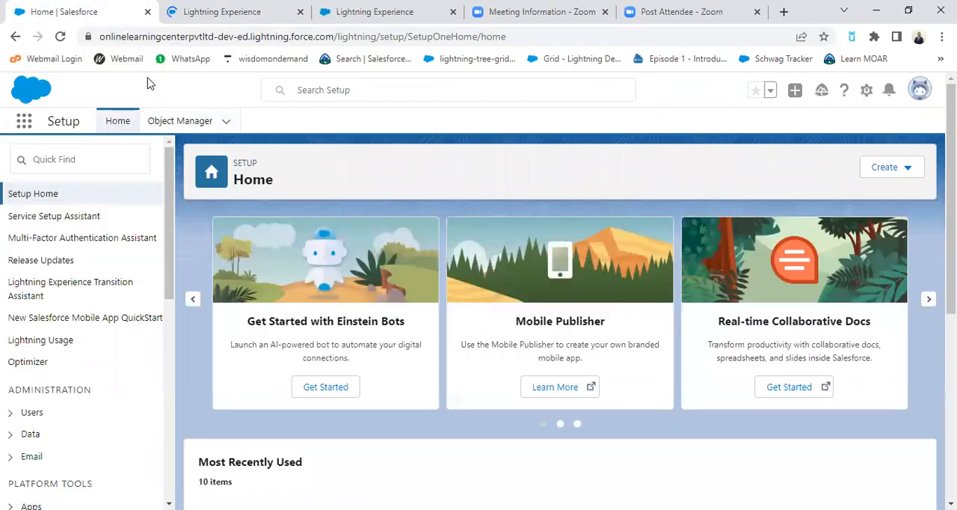
Step: Search the available apps for "sales" and open the Sales app
click(24, 122)
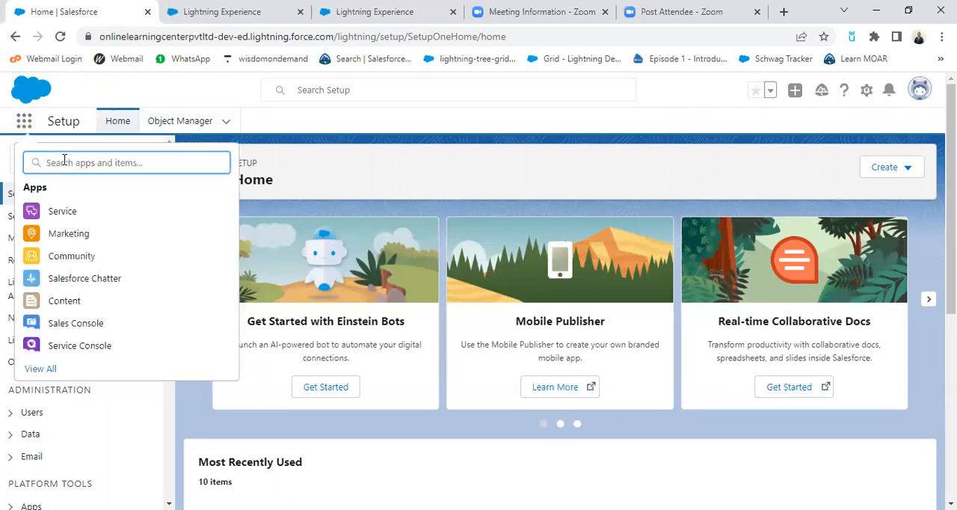
text(sales)
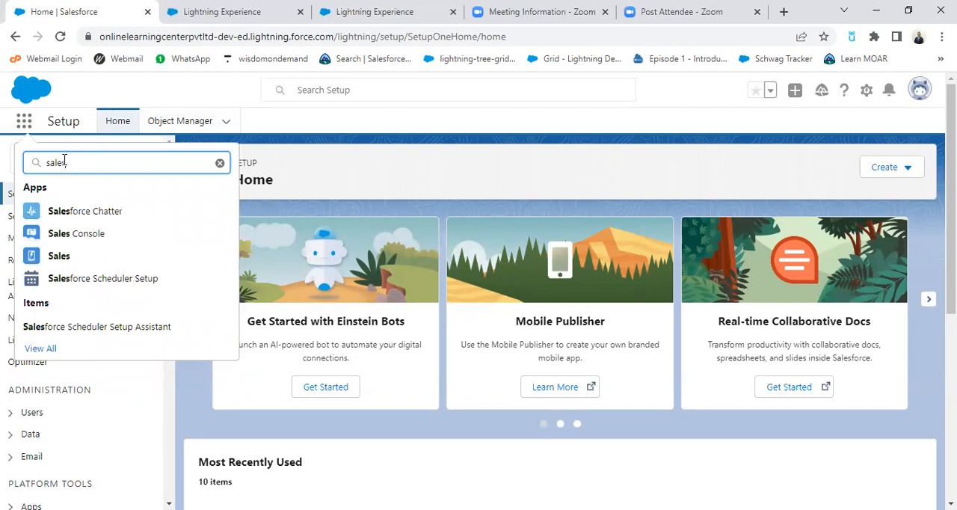
click(54, 256)
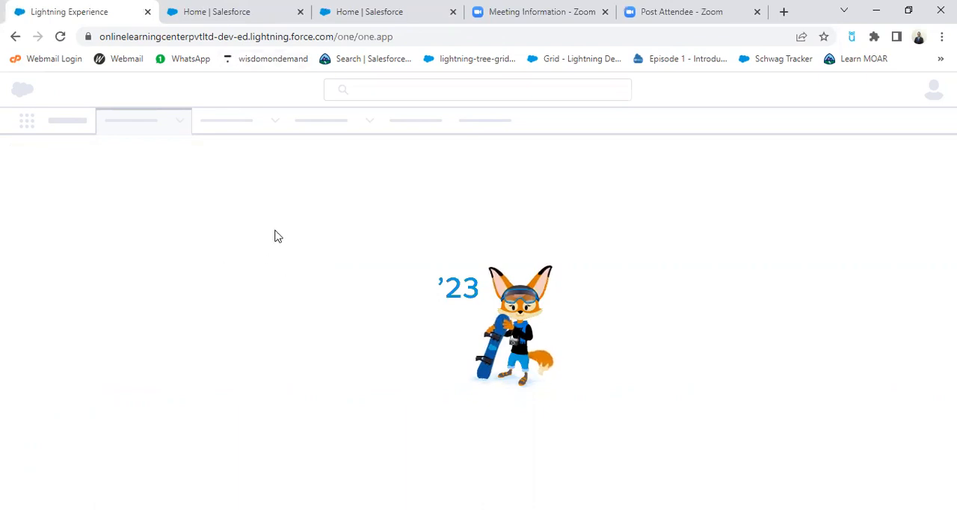
Step: Close the duplicate Service Setup browser tab, keeping the other one open
click(227, 14)
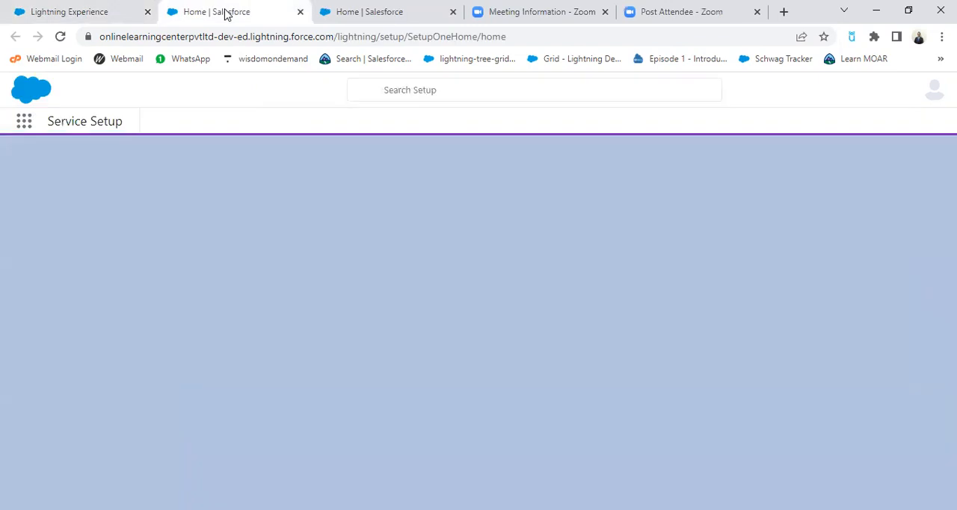
key(ctrl+Tab)
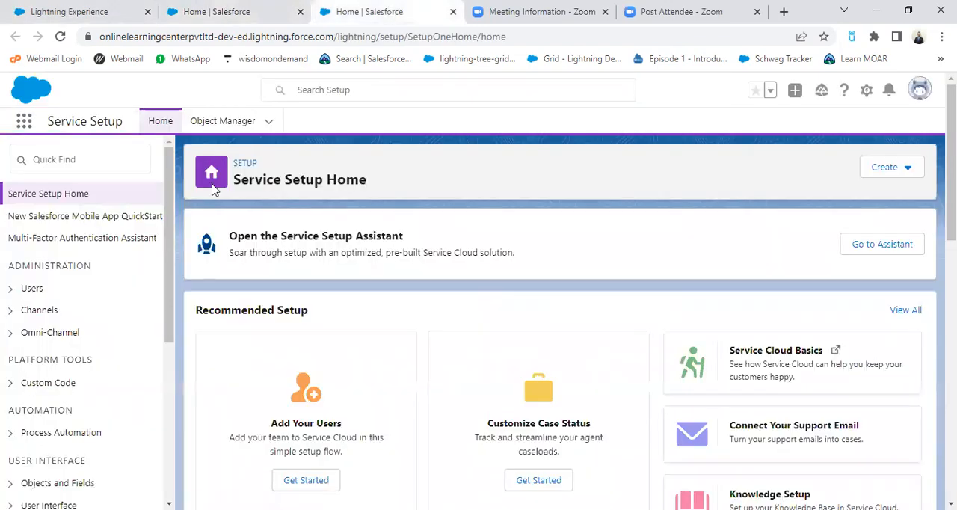
click(296, 15)
click(299, 12)
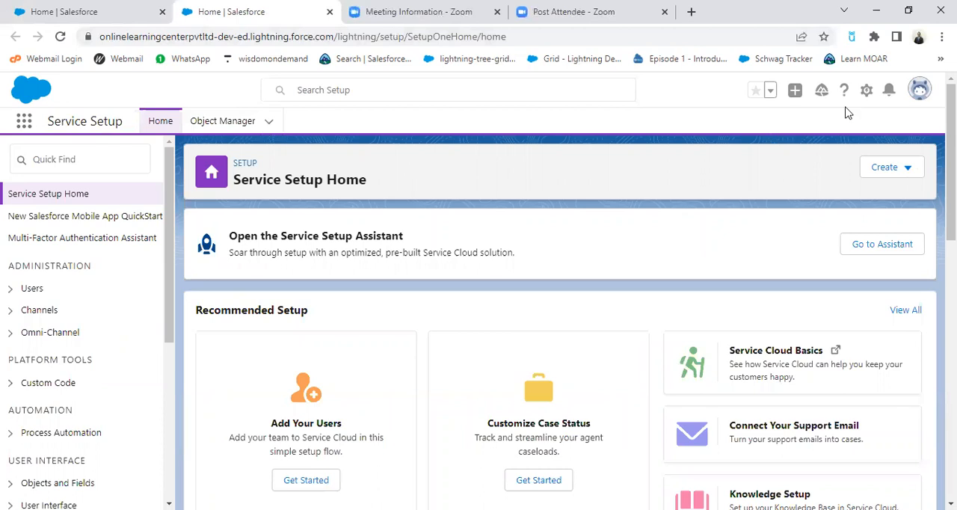
Step: Open the Fields & Relationships list of the Employee object from its recent records in Service Setup
click(865, 93)
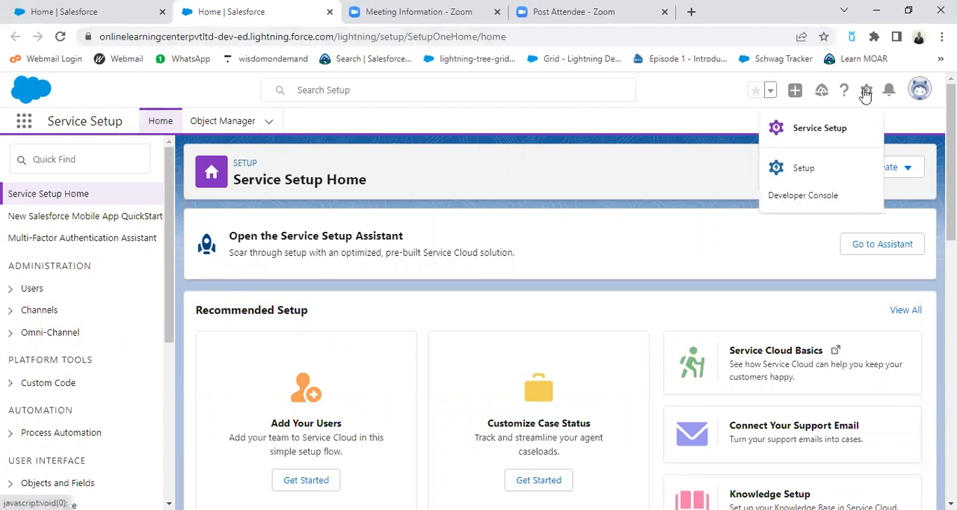
click(269, 124)
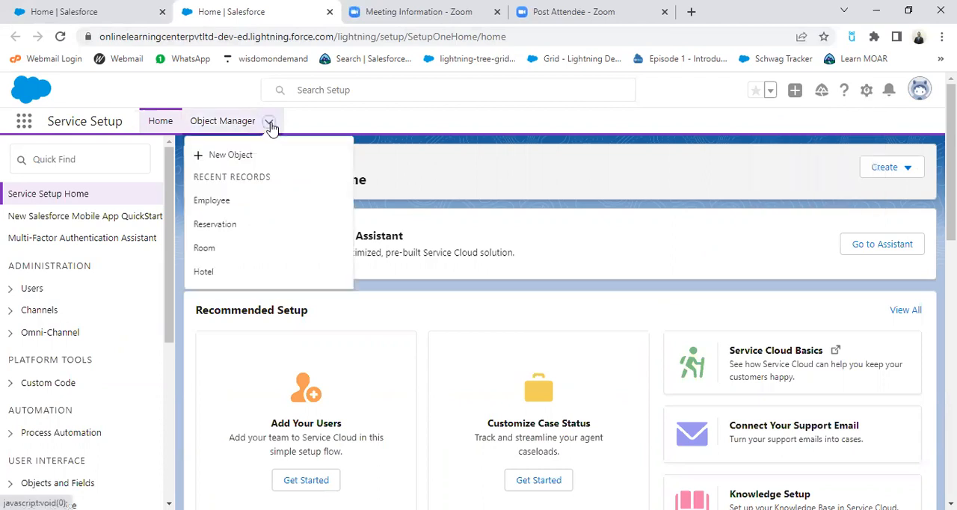
click(213, 200)
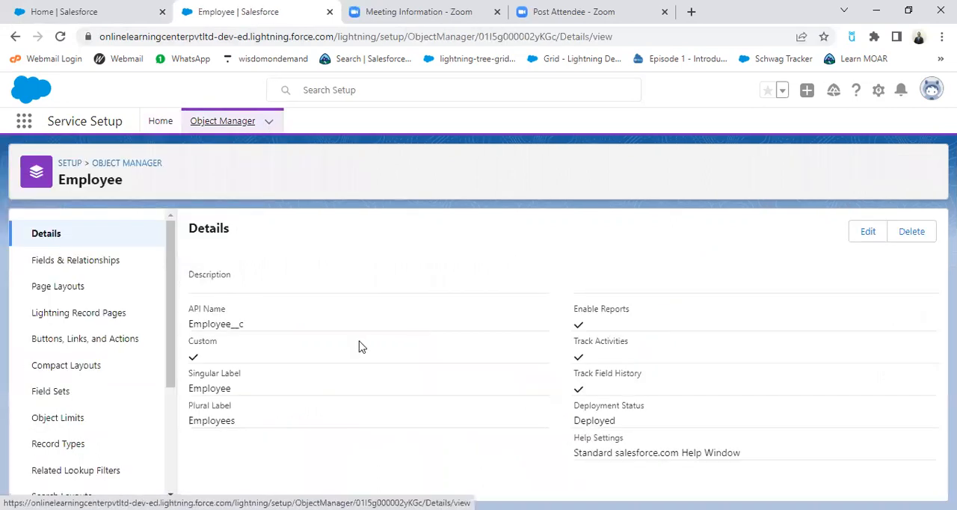
click(62, 263)
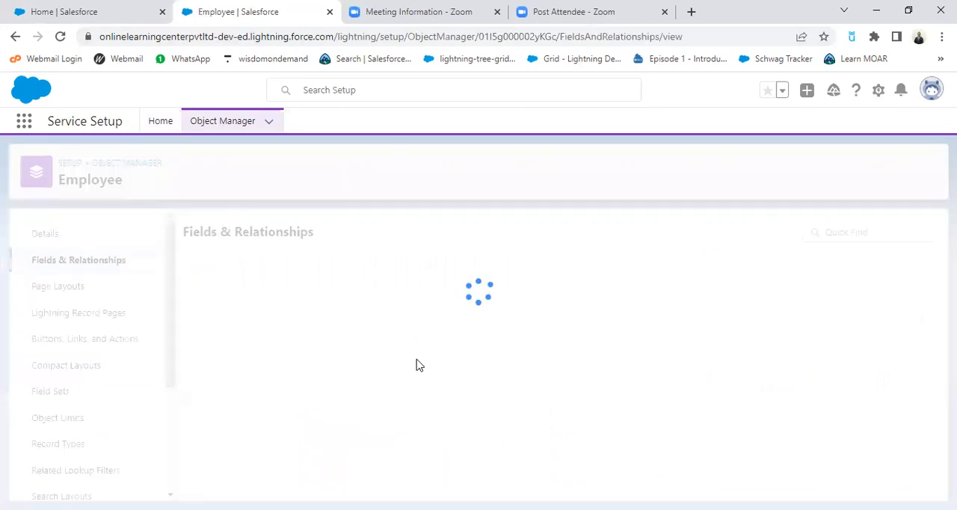
Step: Examine the Employee object's existing fields, their data types and controlling fields, and the option for creating a custom field
scroll(650, 408, down, 2)
scroll(645, 410, up, 2)
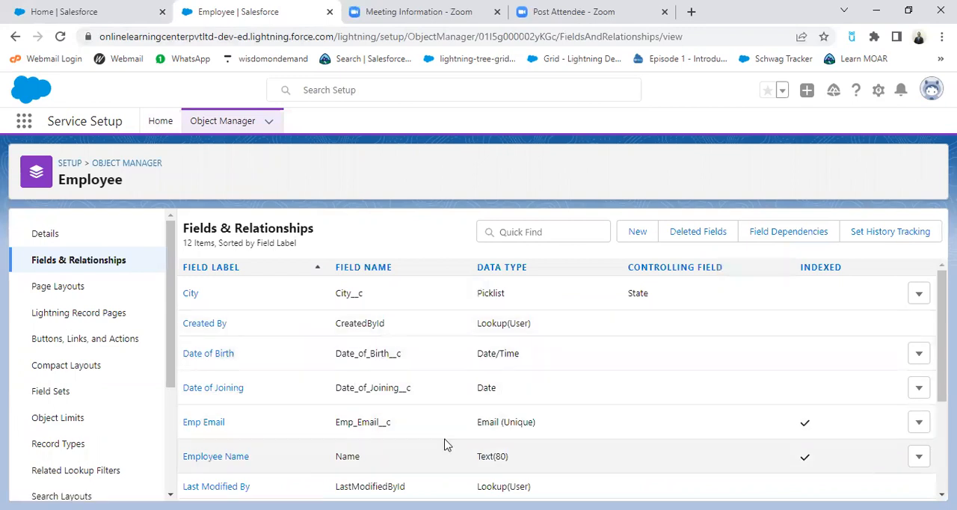
scroll(269, 446, down, 1)
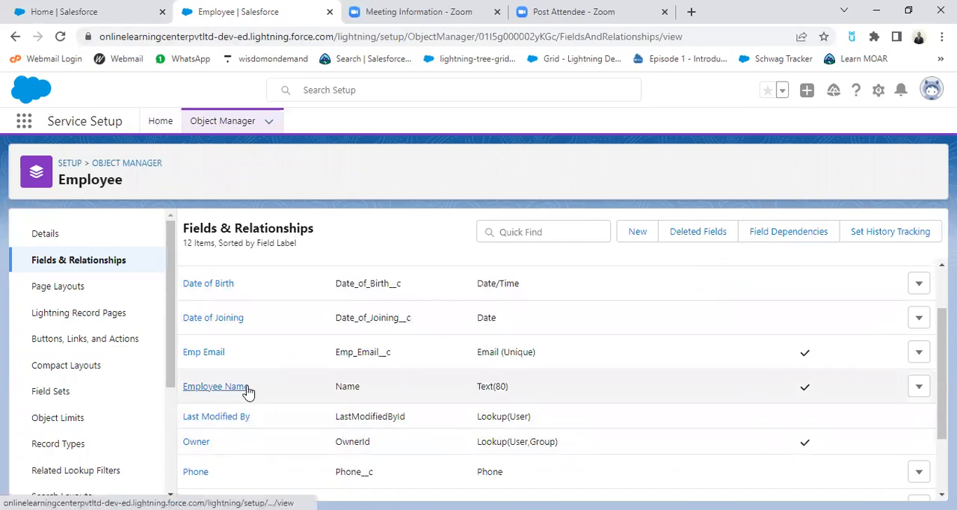
scroll(352, 381, up, 1)
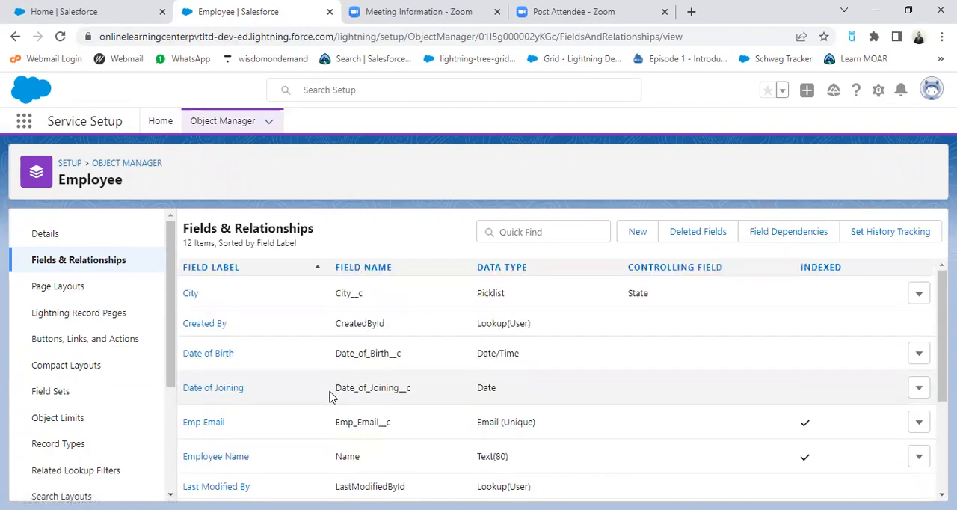
scroll(331, 395, down, 1)
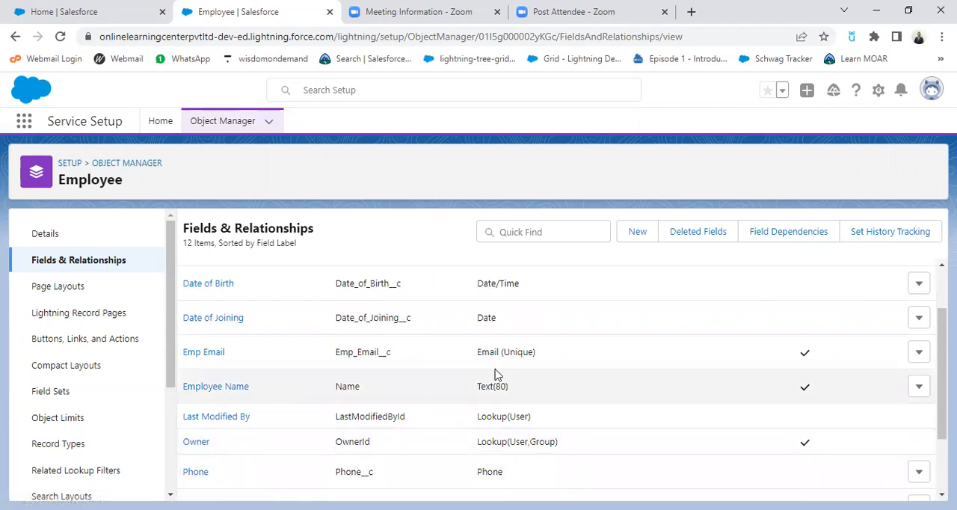
scroll(499, 376, up, 1)
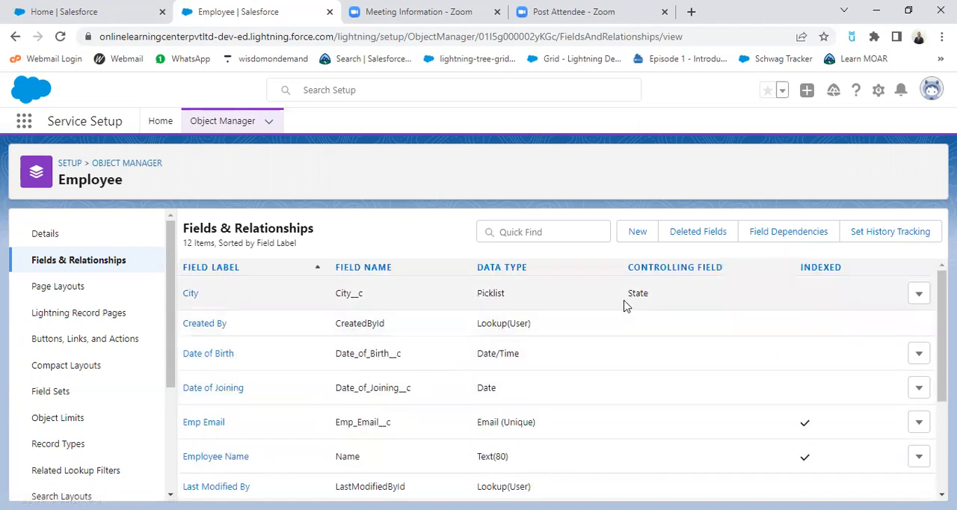
click(636, 233)
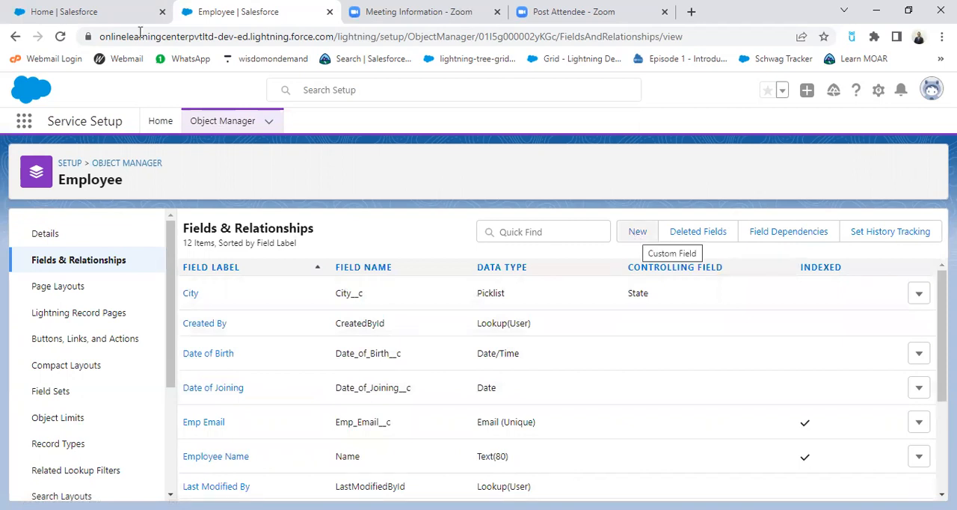
Step: Switch to the Sales app, dismiss the Einstein Search notice and open the first recently viewed Employees record
click(119, 12)
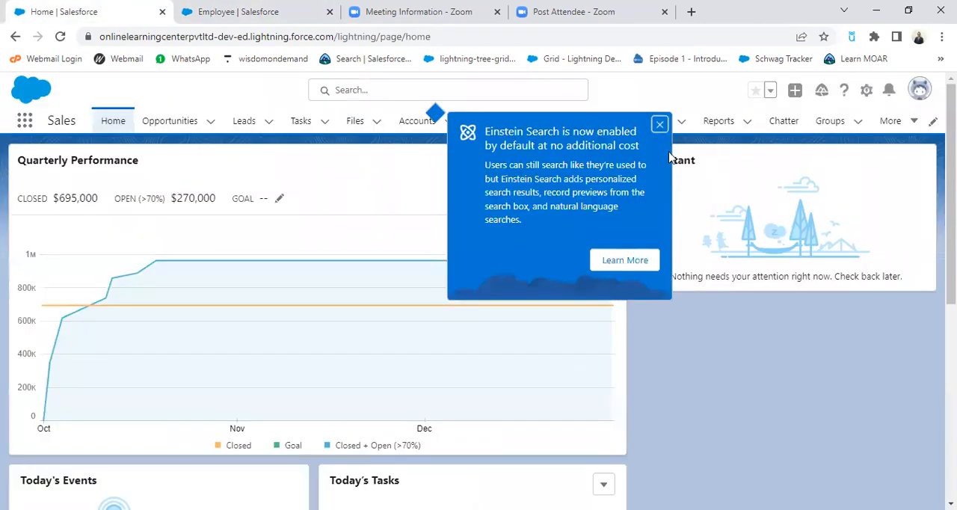
click(660, 124)
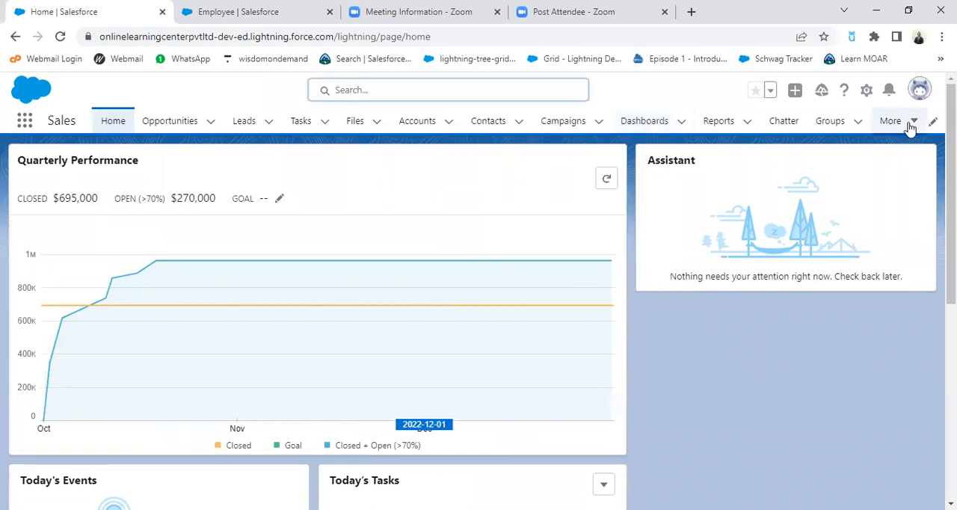
click(912, 122)
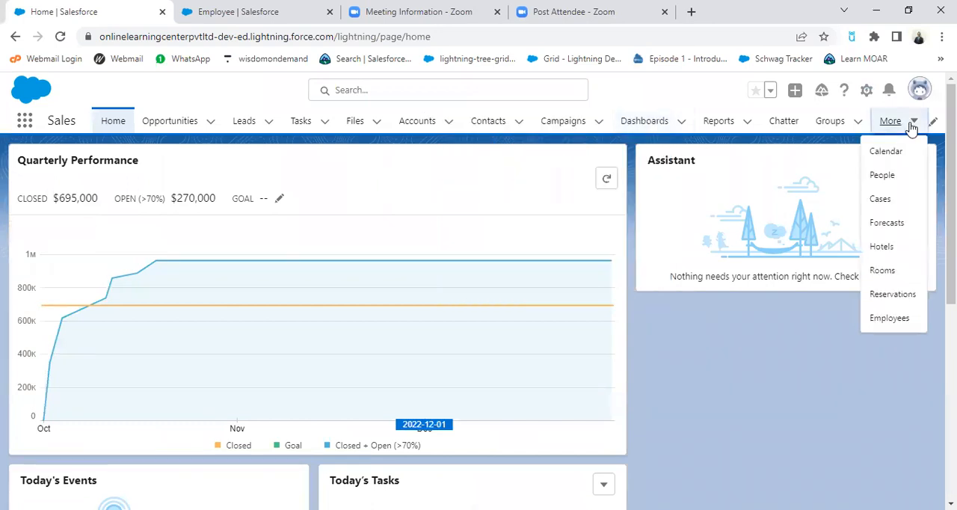
click(893, 322)
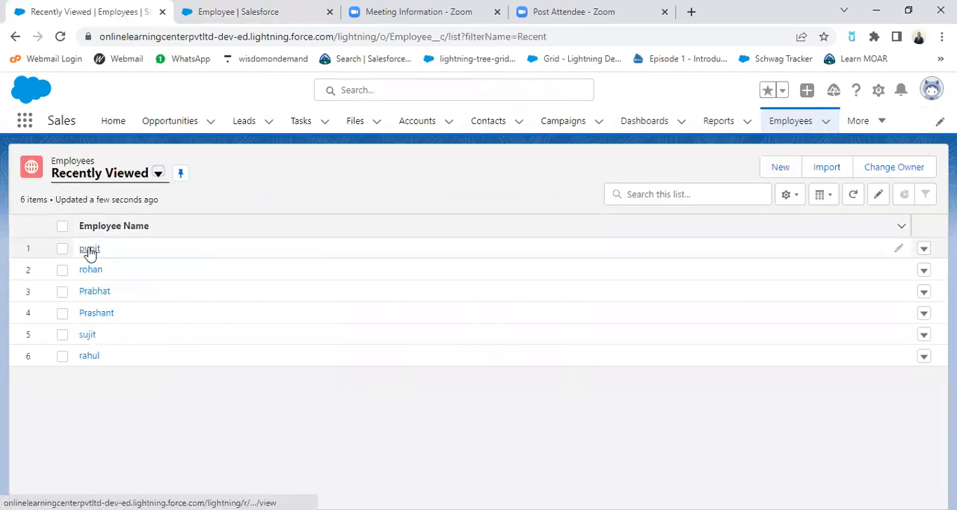
click(89, 251)
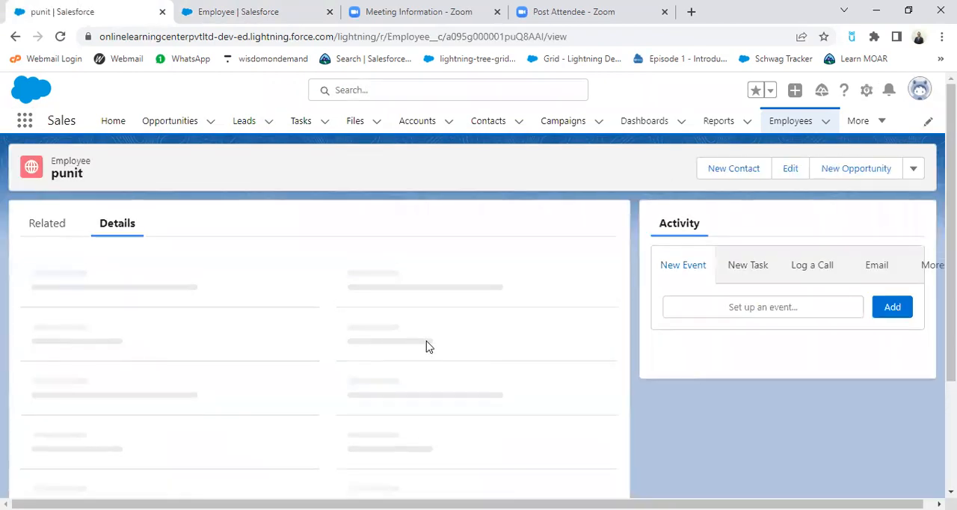
Step: Review the employee record's detail fields, from the employee name and dates through state, city and salary
scroll(478, 364, down, 1)
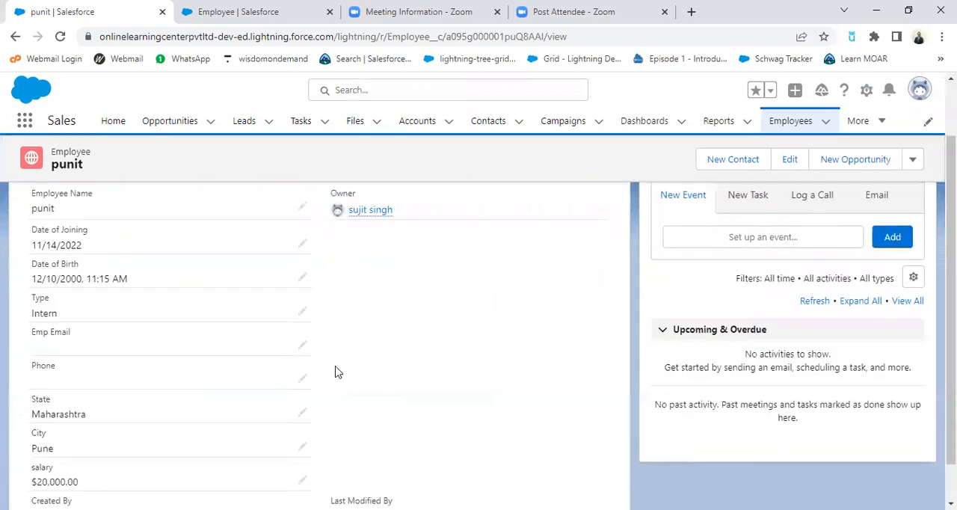
scroll(320, 374, down, 1)
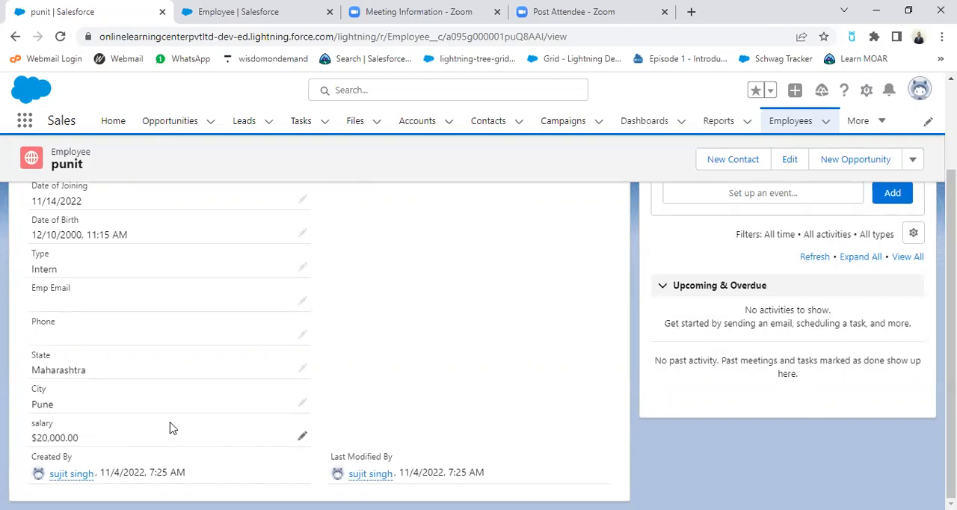
scroll(107, 378, up, 2)
scroll(112, 374, down, 1)
scroll(113, 372, up, 1)
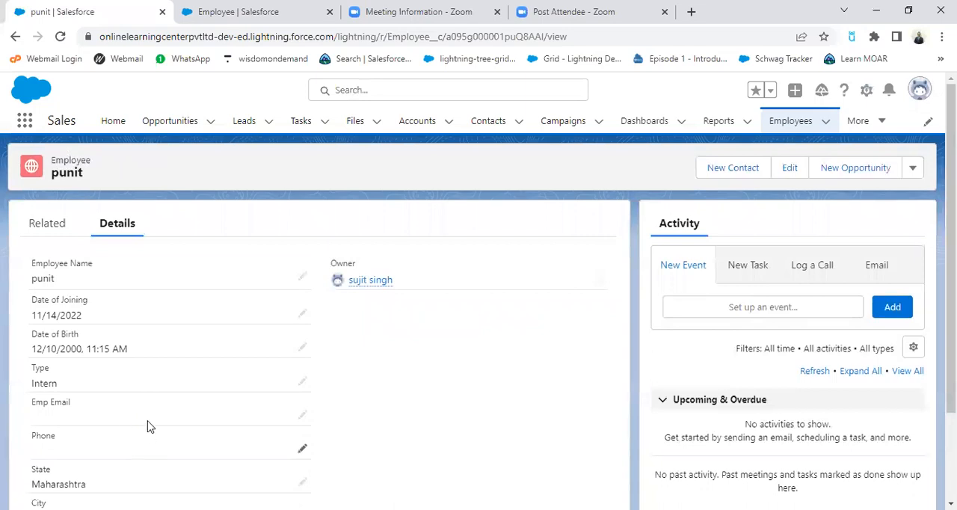
scroll(105, 359, down, 1)
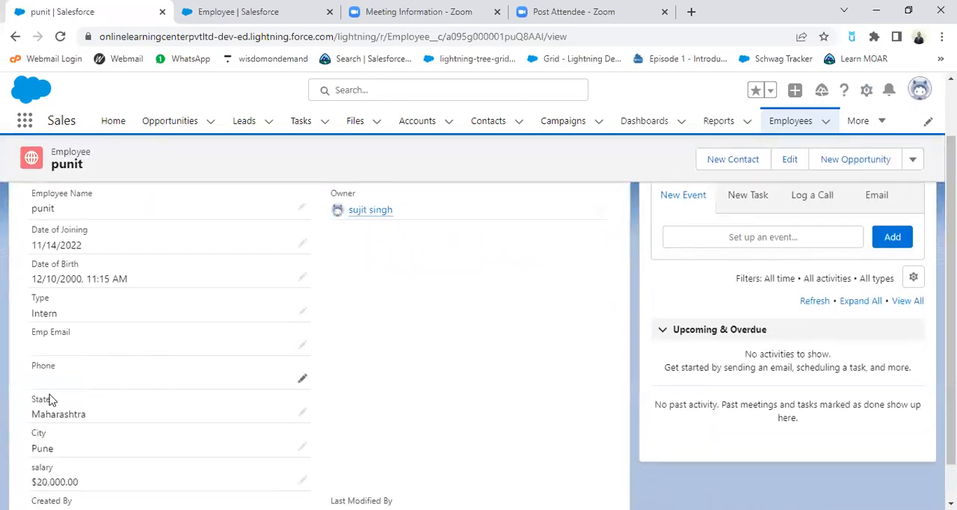
scroll(96, 449, down, 1)
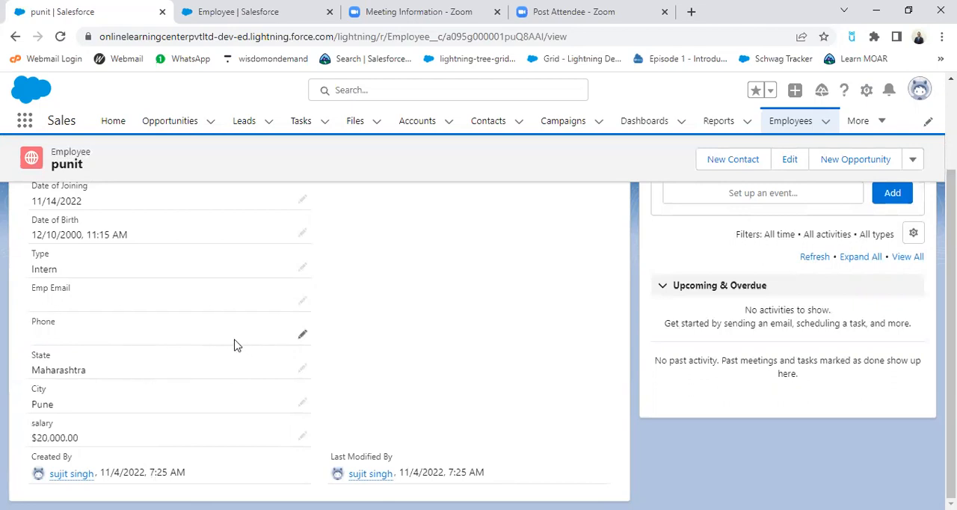
scroll(236, 344, up, 3)
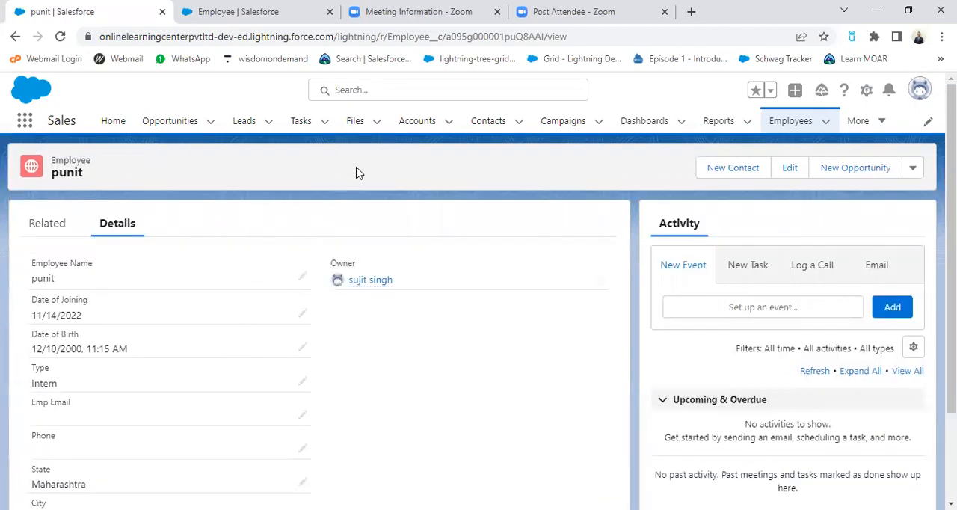
Step: Return to the Employee object's fields list and start a new custom field with the Formula data type
click(276, 15)
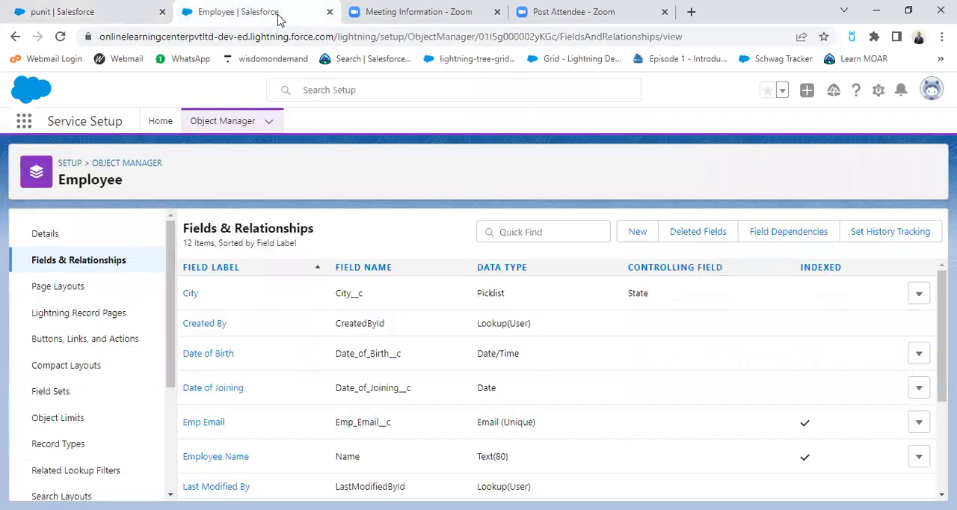
click(638, 232)
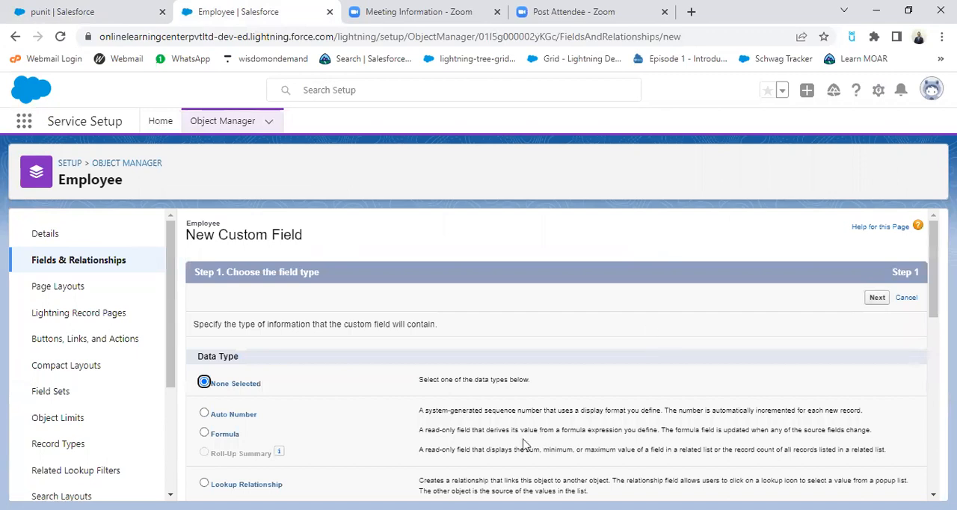
scroll(335, 455, down, 1)
click(204, 364)
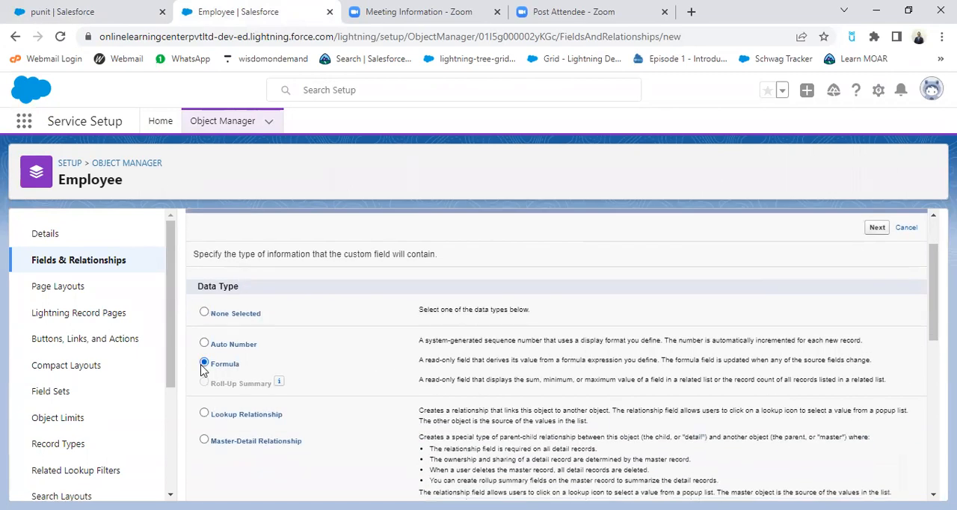
click(876, 228)
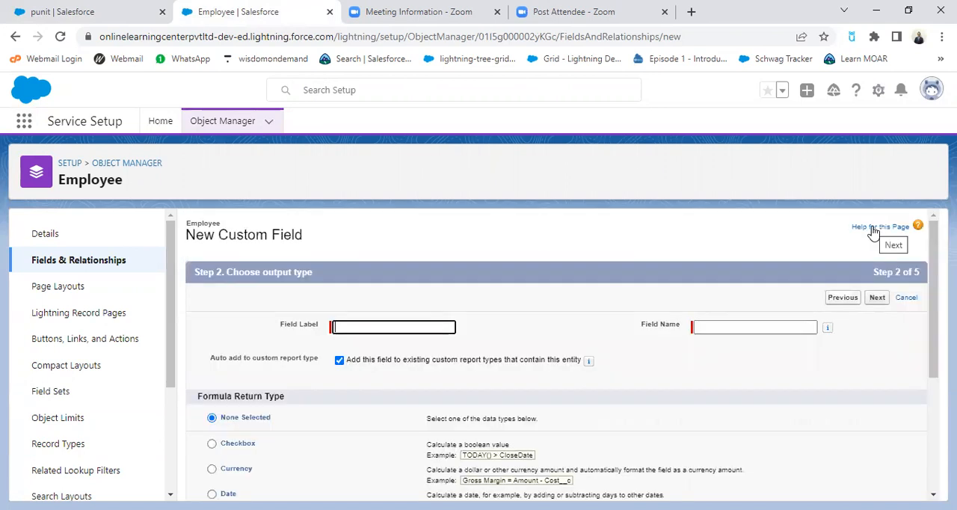
Step: Label the new formula field "Age Of Employee" and let its field name fill in as Age_Of_Employee
scroll(441, 347, down, 1)
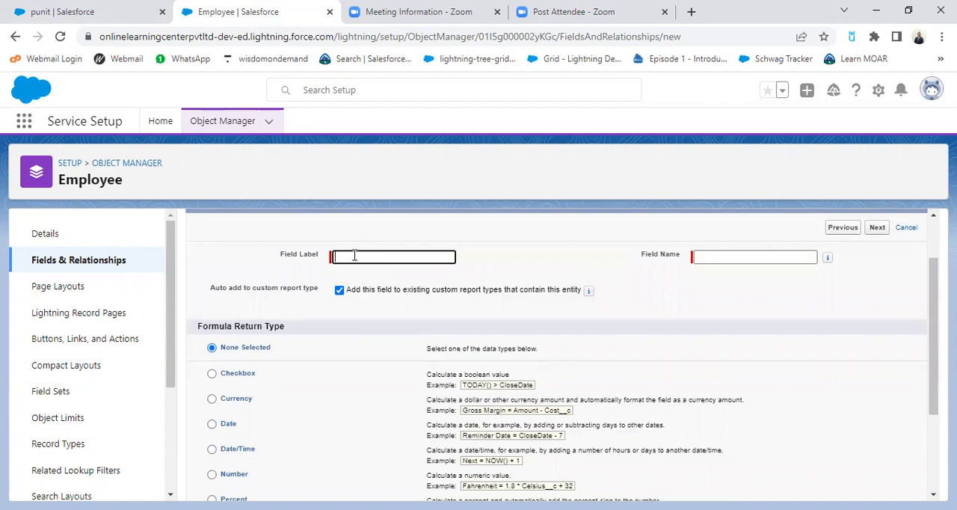
text(A)
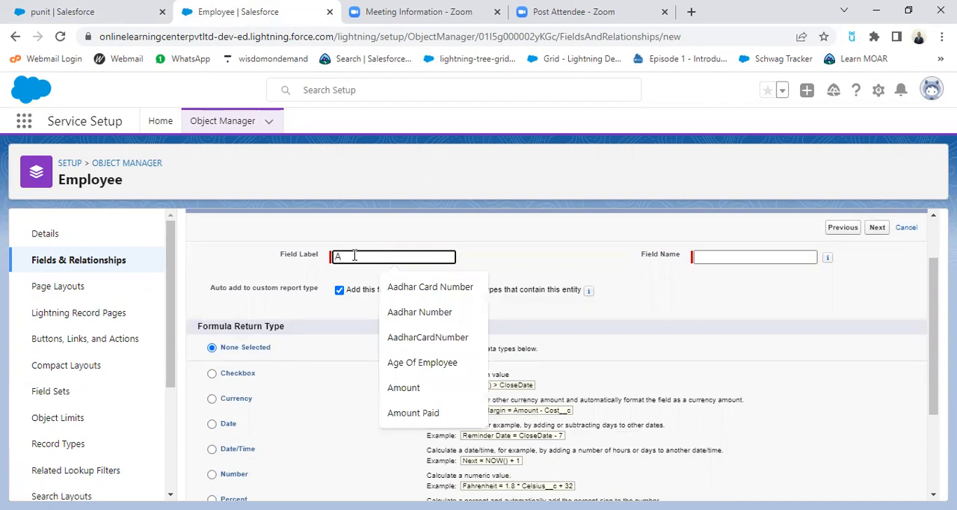
text(ge Of Employee)
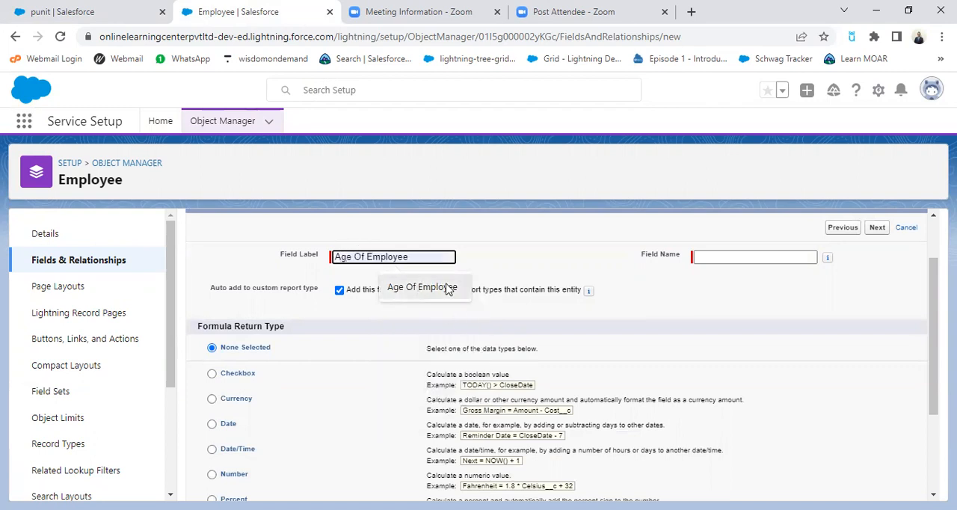
click(448, 289)
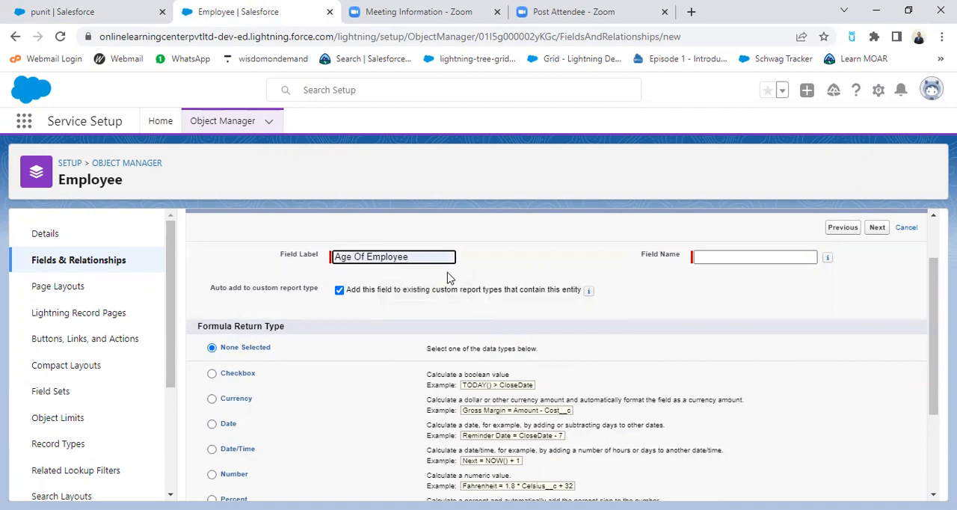
click(659, 273)
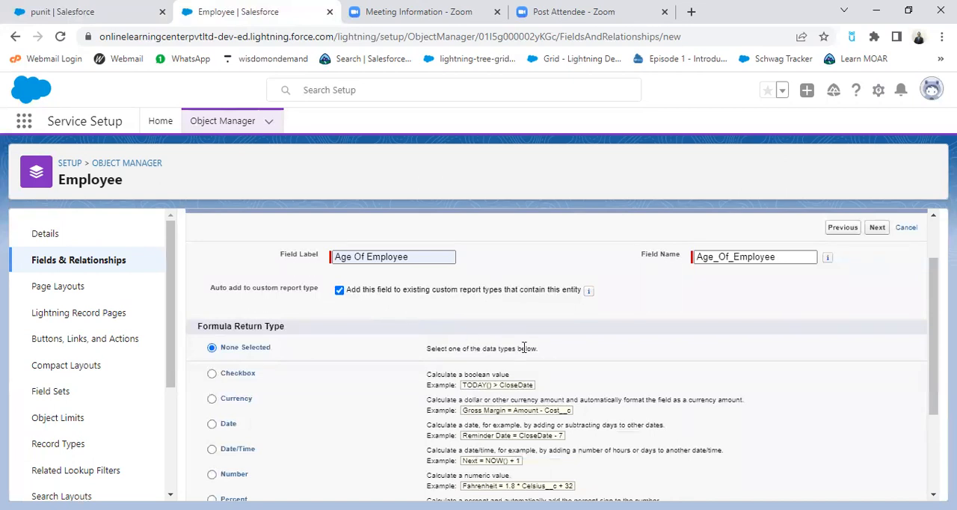
Step: Set the formula return type to Number with 0 decimal places and continue to formula entry
scroll(563, 379, down, 5)
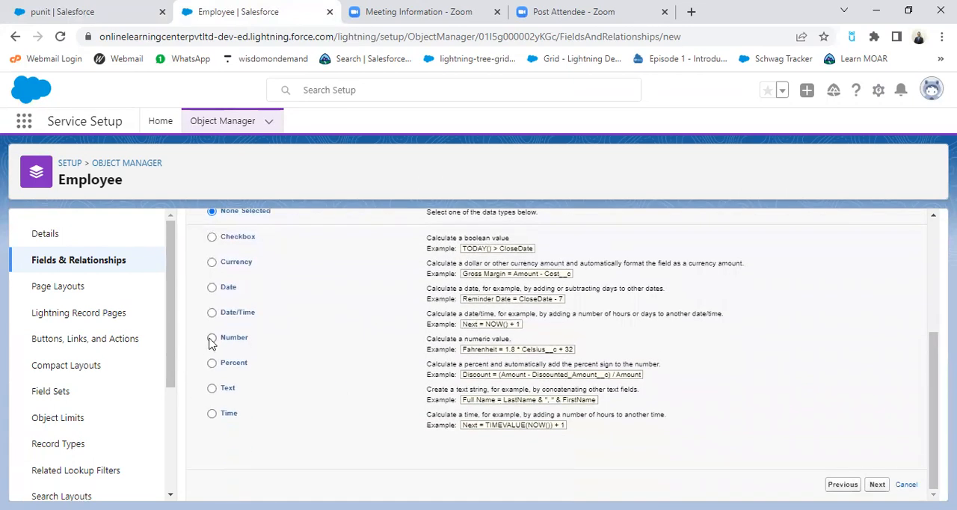
click(211, 339)
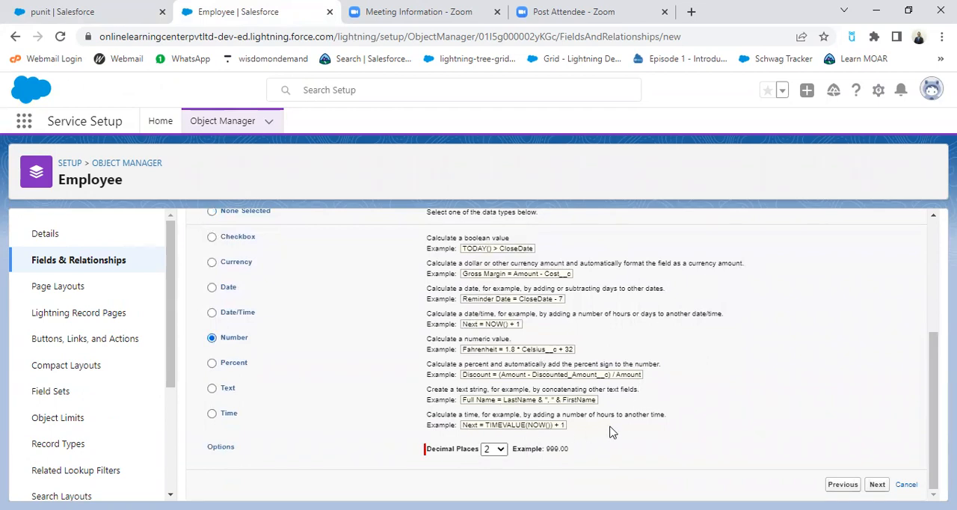
scroll(760, 352, up, 3)
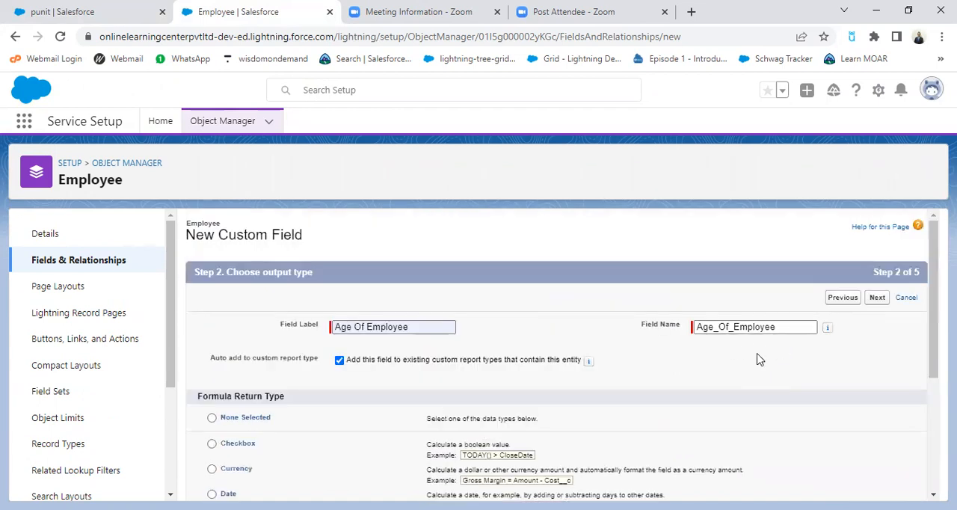
scroll(760, 356, down, 3)
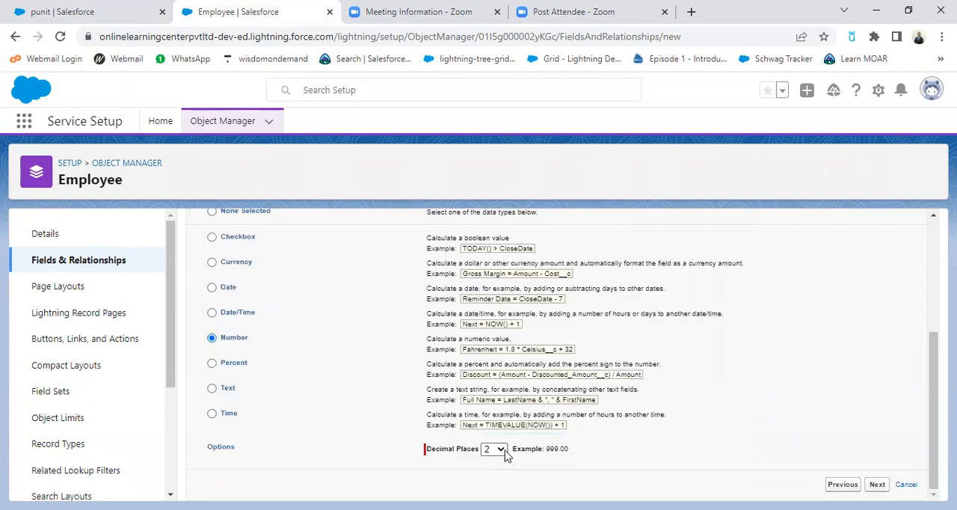
click(499, 450)
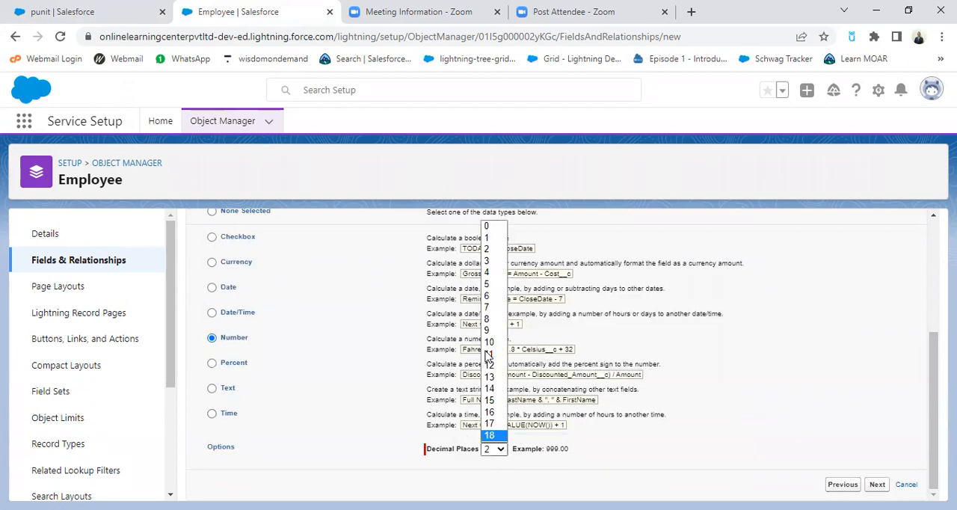
click(488, 227)
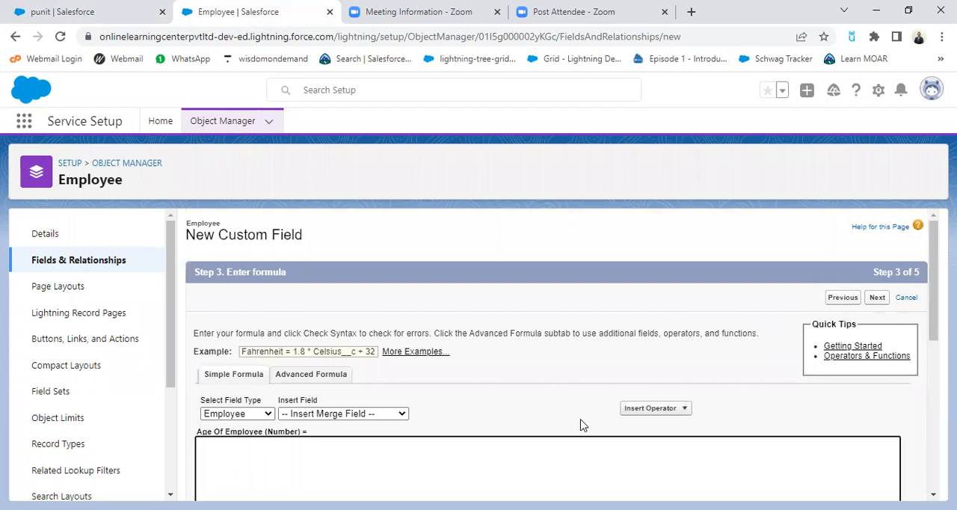
Step: Switch the Age Of Employee formula editor from Simple Formula to Advanced Formula
scroll(479, 405, down, 1)
scroll(633, 420, down, 1)
scroll(560, 397, up, 1)
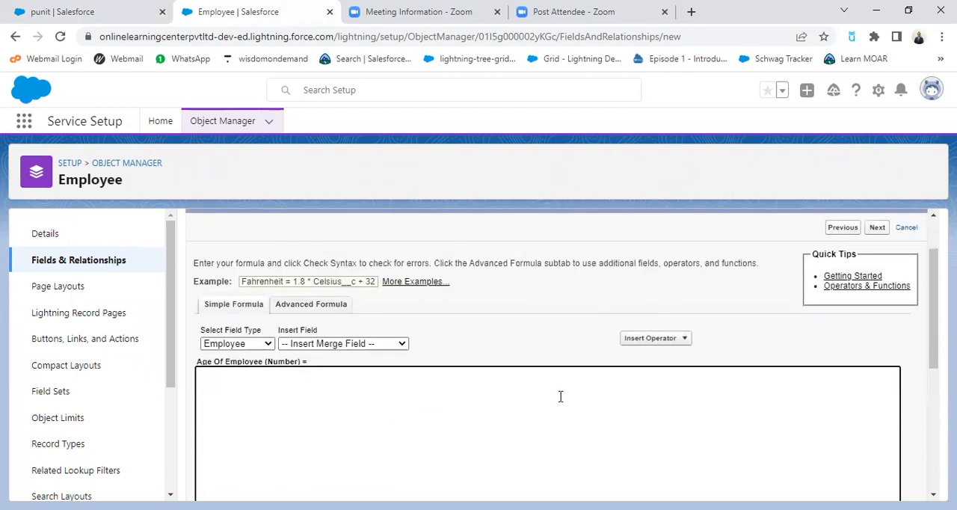
click(309, 305)
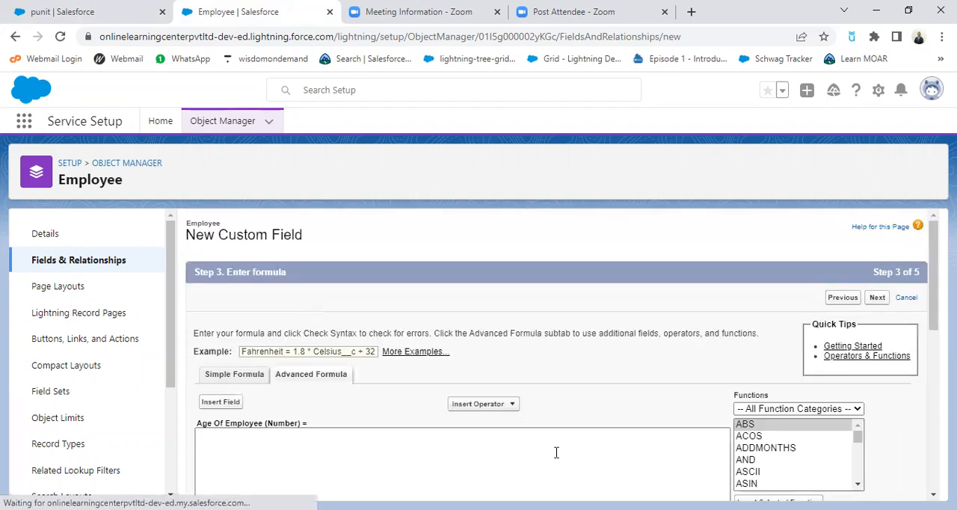
scroll(554, 453, down, 1)
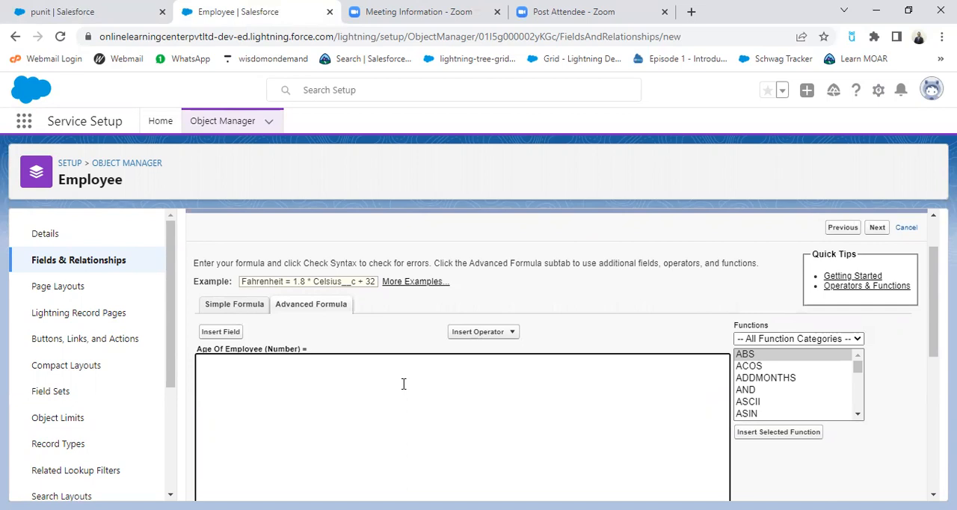
Step: Write "Today Date - Date of Birth" on the formula's first line and start a new line below it
text(Today Date - Date of Bi)
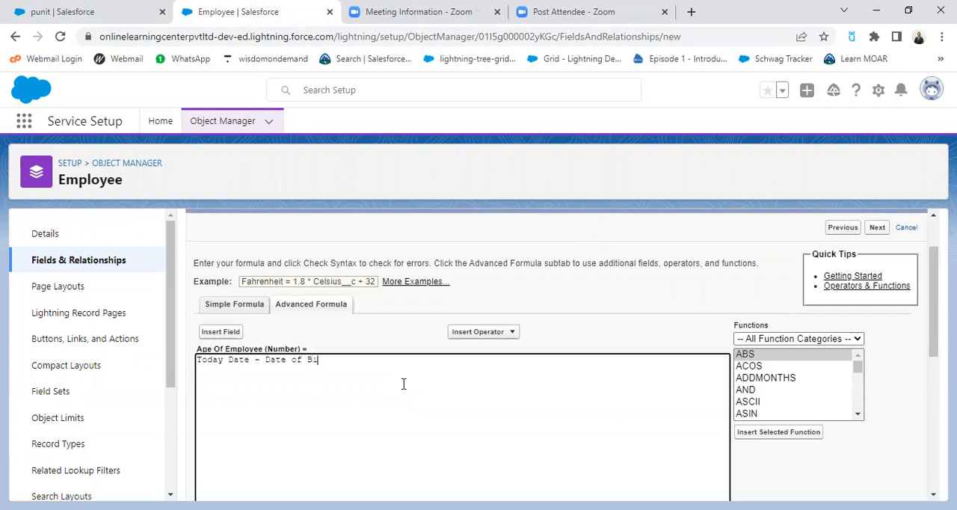
text(rth)
key(Return)
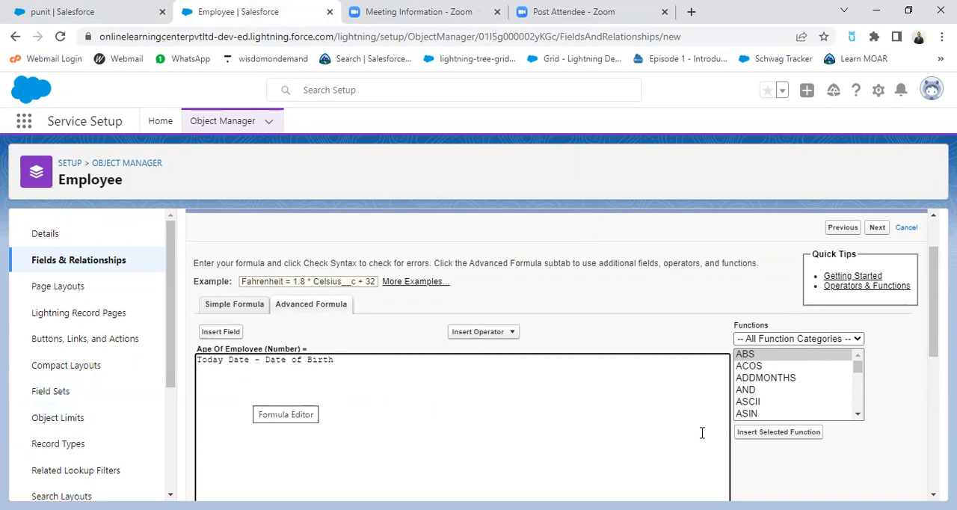
Step: Find the NOW function in the list of all functions and insert it below the "Today Date - Date of Birth" line
click(857, 414)
click(857, 414)
click(857, 414)
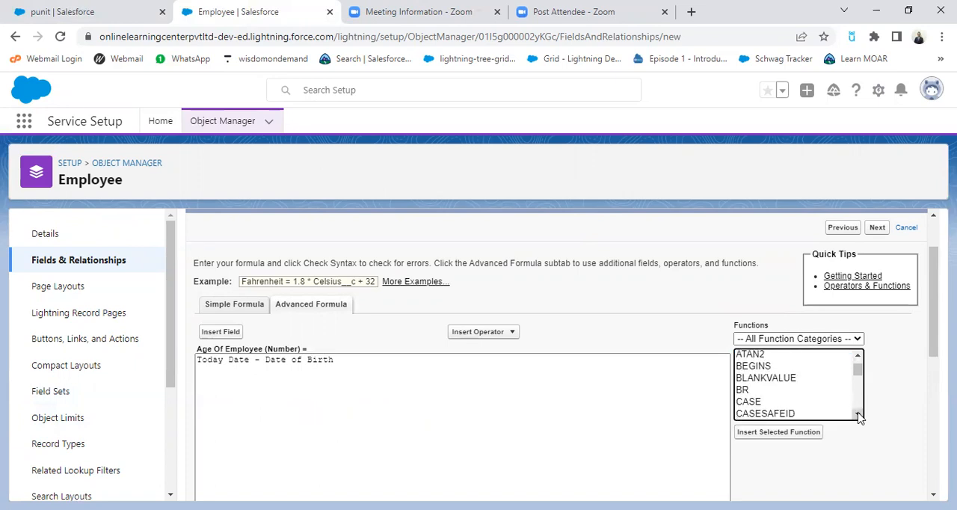
click(857, 415)
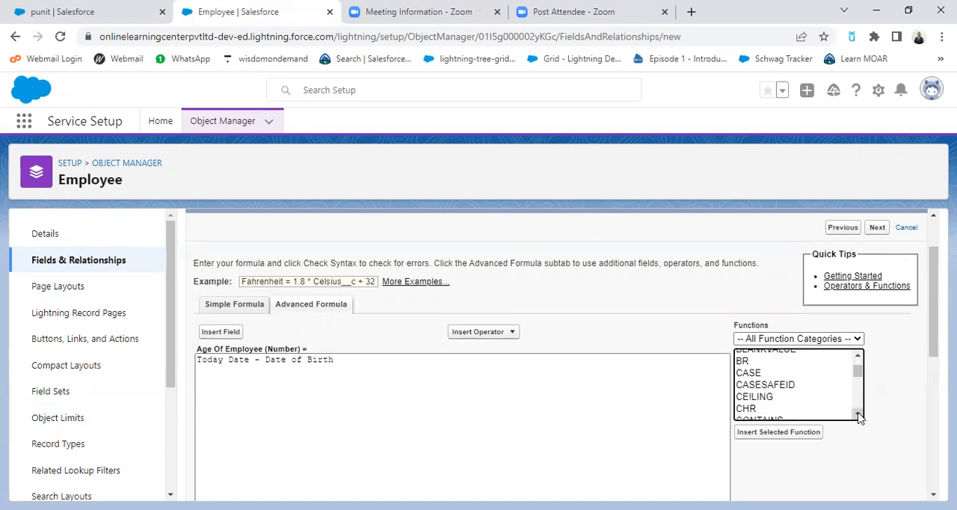
click(858, 415)
click(857, 414)
click(858, 414)
click(857, 414)
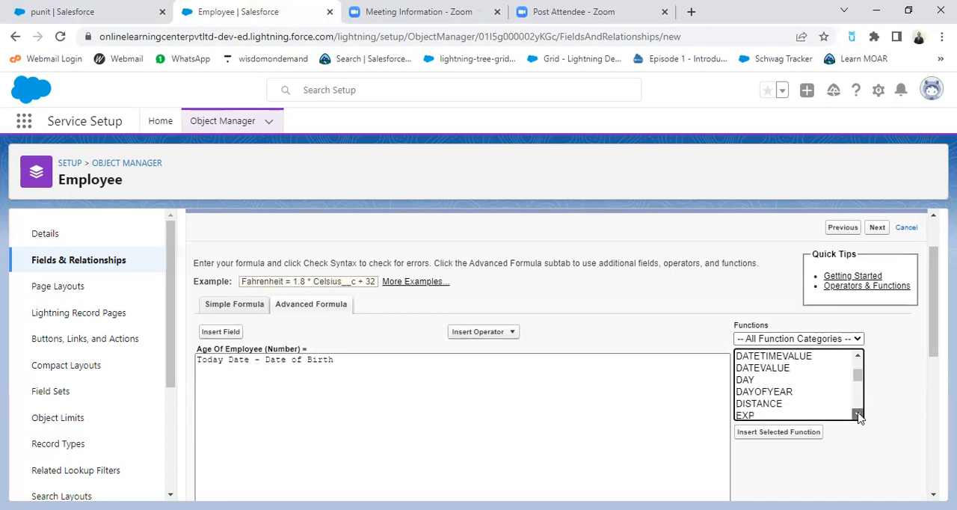
click(858, 414)
click(858, 414)
click(858, 414)
click(857, 414)
click(858, 414)
click(857, 414)
click(858, 414)
click(858, 414)
click(857, 414)
click(858, 414)
click(858, 415)
click(857, 414)
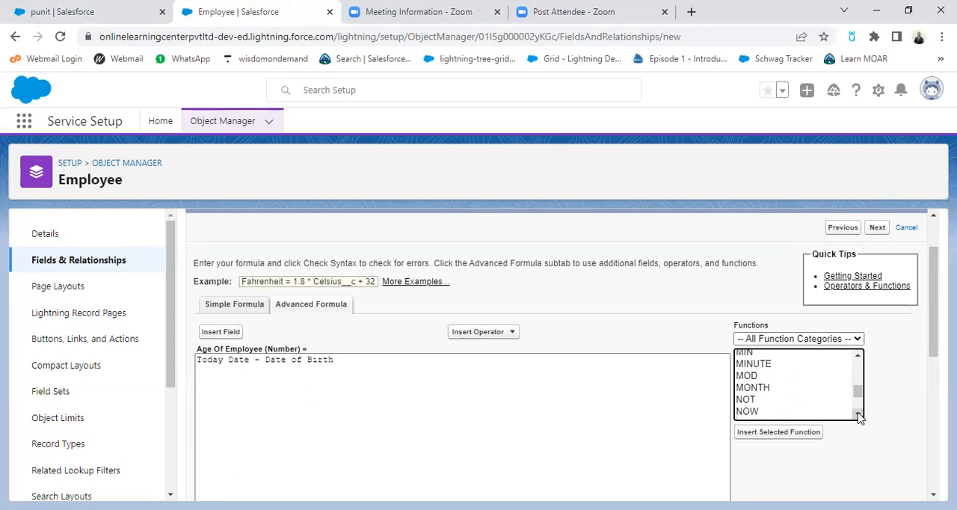
click(857, 414)
click(747, 386)
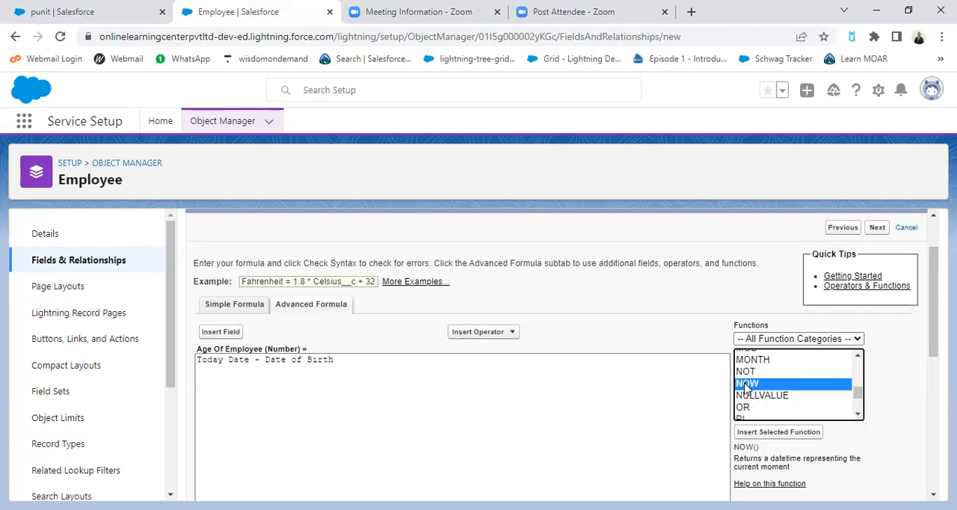
scroll(908, 410, down, 1)
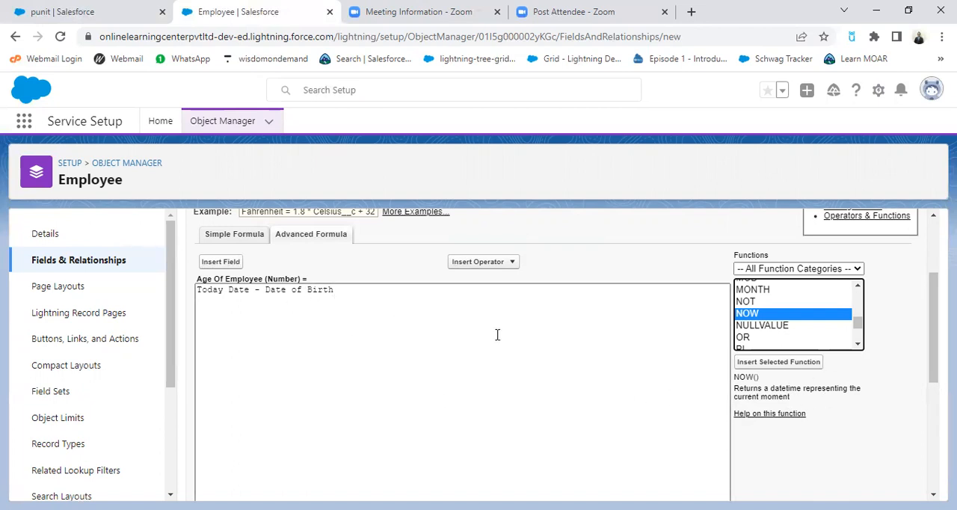
click(795, 363)
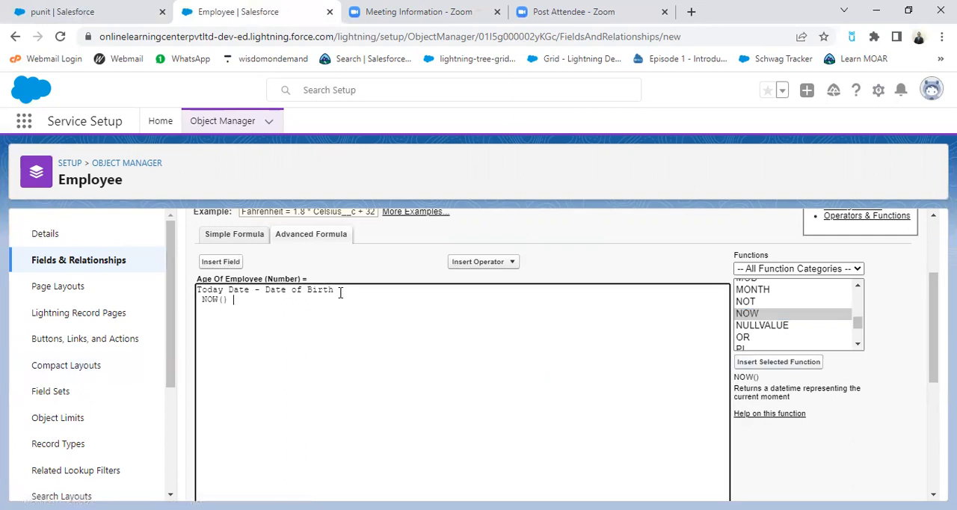
Step: Add blank lines above NOW() in the formula and insert the Subtract operator there
key(Return)
key(Return)
click(489, 263)
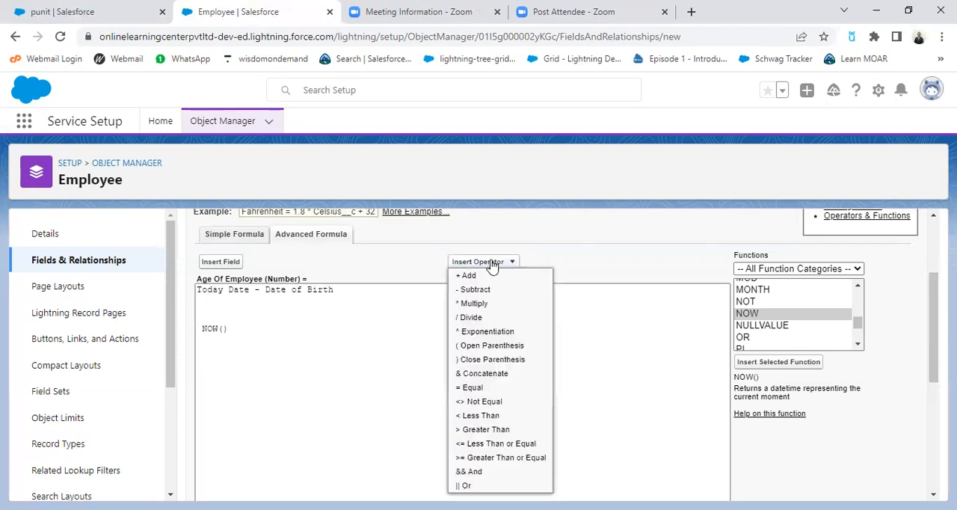
click(487, 290)
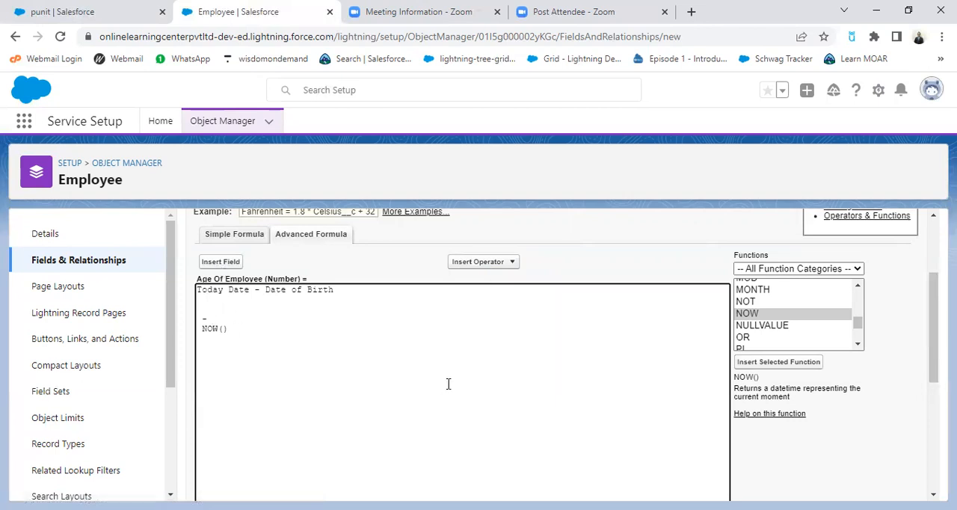
Step: Add line breaks after the minus sign and insert the Employee object's Date of Birth field (Date_of_Birth__c) there
key(Return)
key(Return)
click(225, 262)
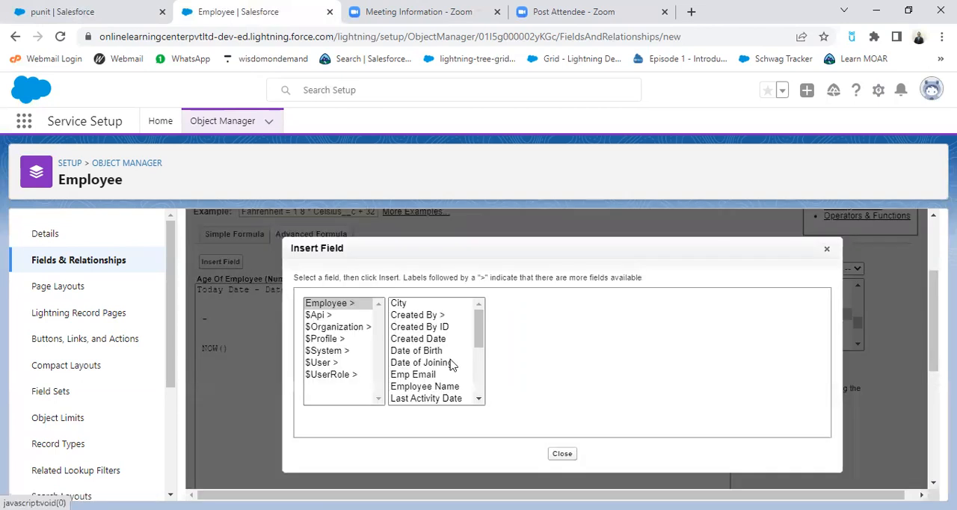
click(479, 399)
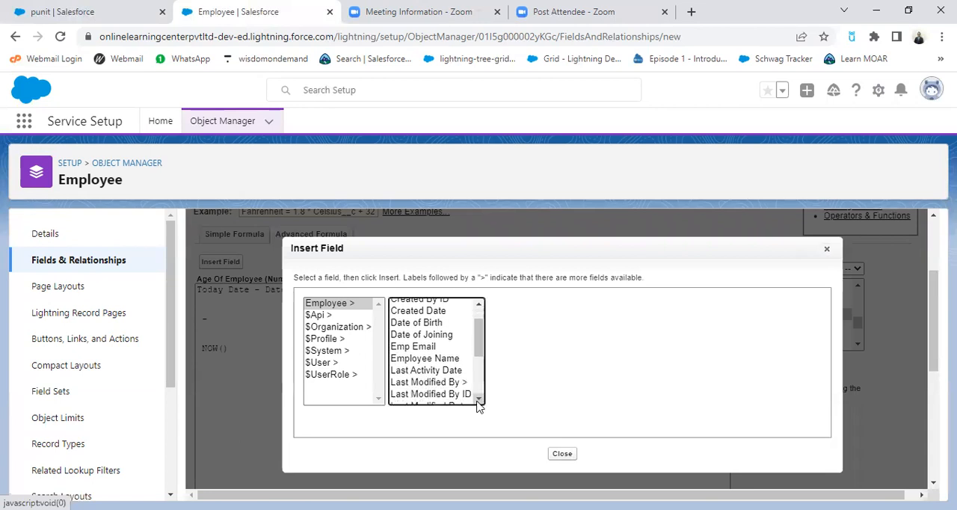
click(478, 402)
click(478, 401)
click(478, 402)
click(478, 401)
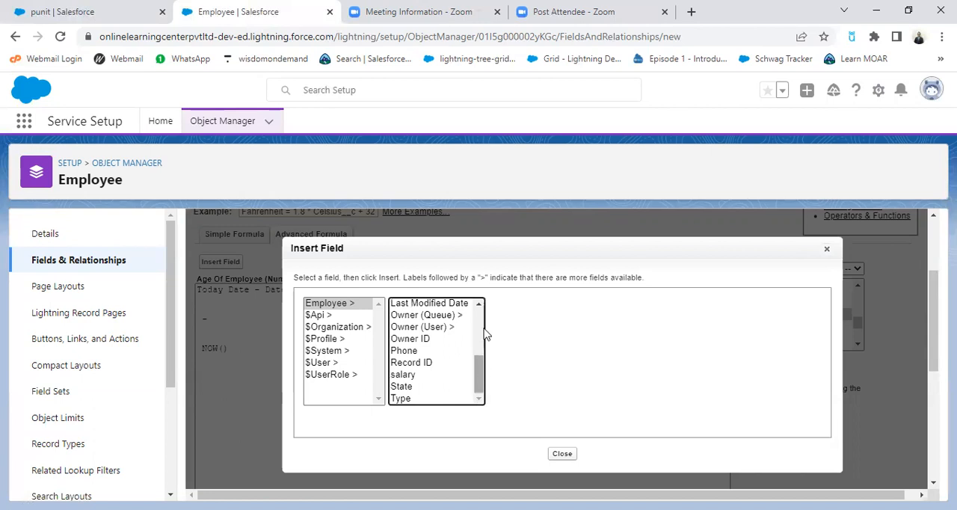
click(480, 304)
click(479, 304)
click(479, 304)
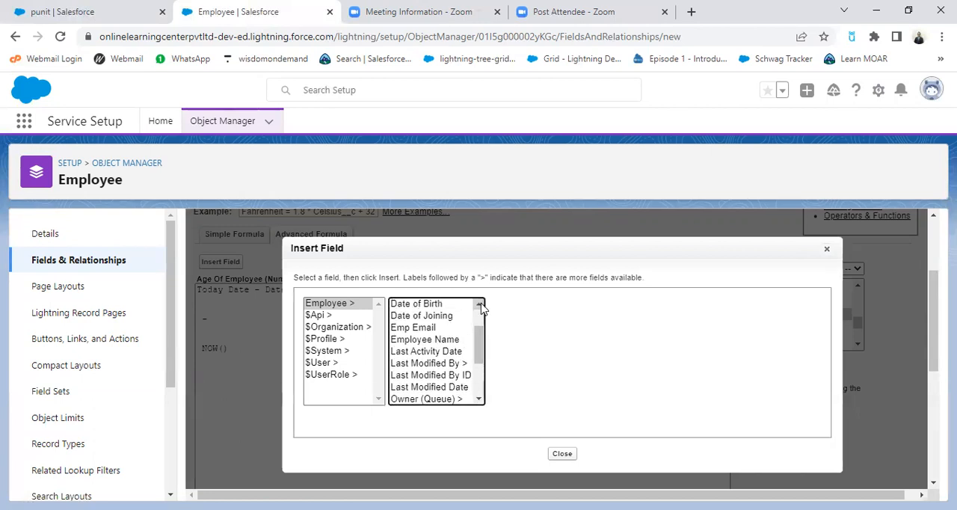
click(433, 304)
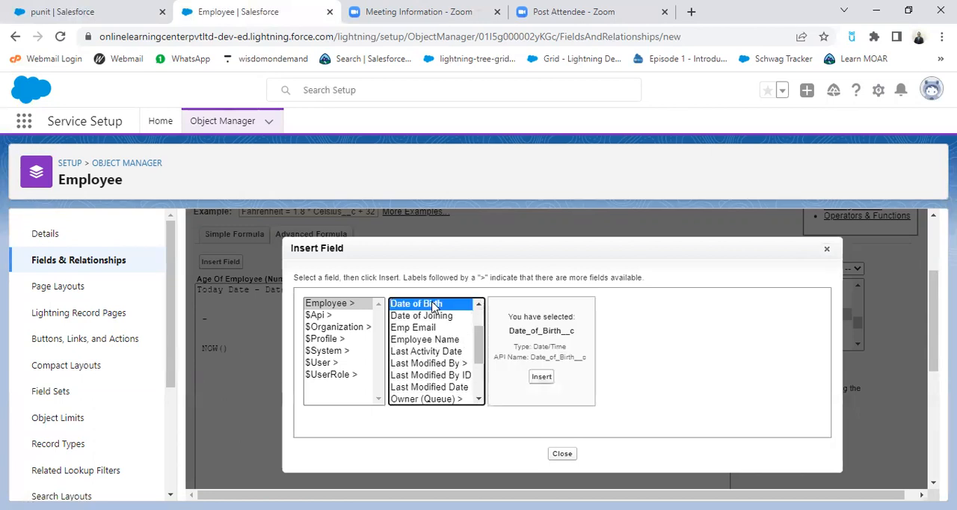
click(542, 377)
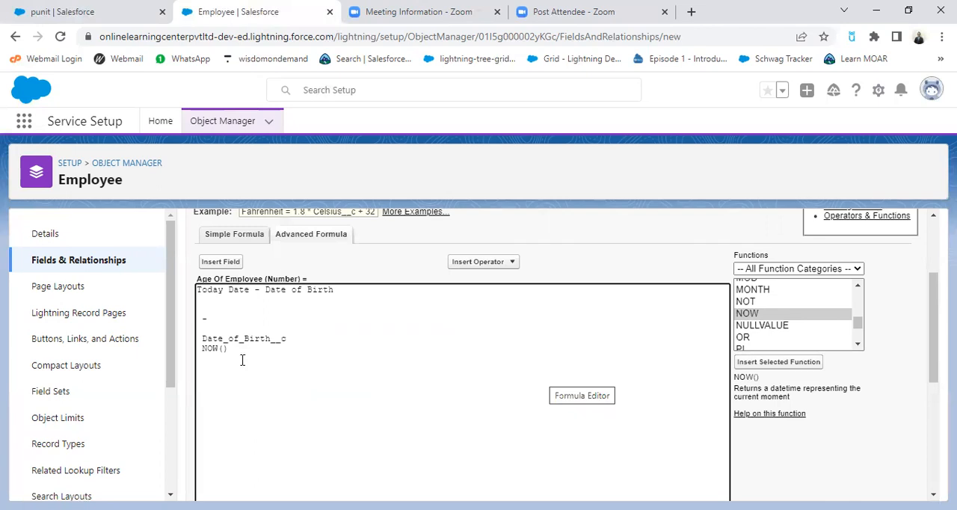
Step: Rearrange the formula by moving the minus sign and Date_of_Birth__c after NOW(), forming "NOW() - Date_of_Birth__c" on one line
double_click(208, 319)
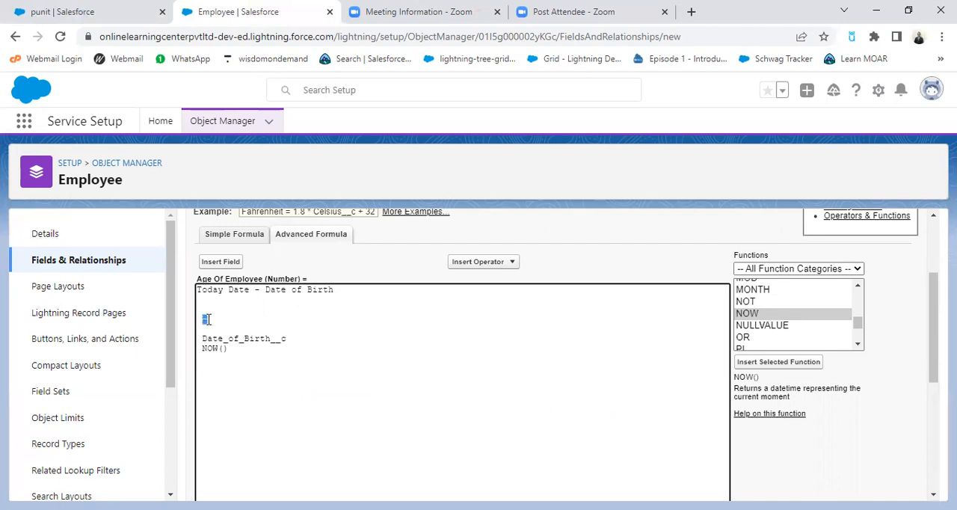
key(ctrl+x)
click(232, 351)
key(ctrl+v)
click(202, 338)
drag(227, 338, 297, 337)
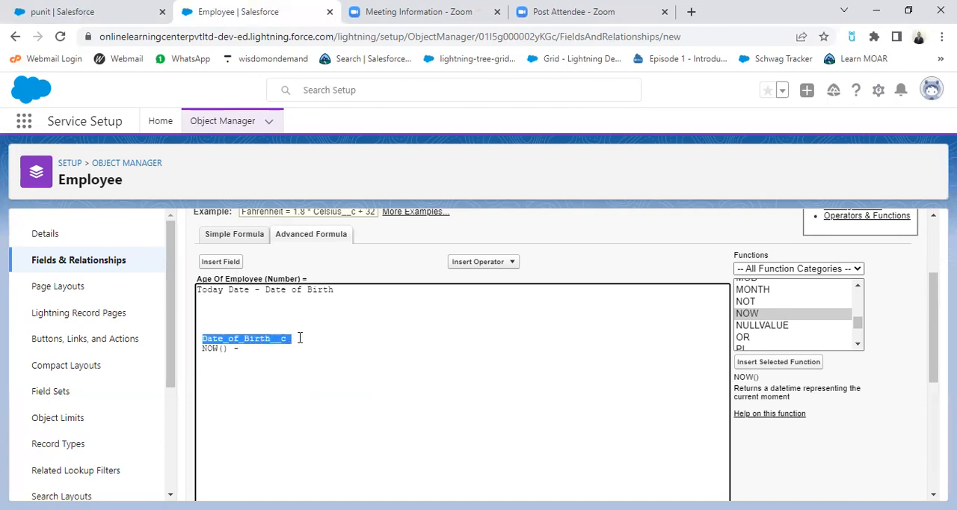
key(ctrl+x)
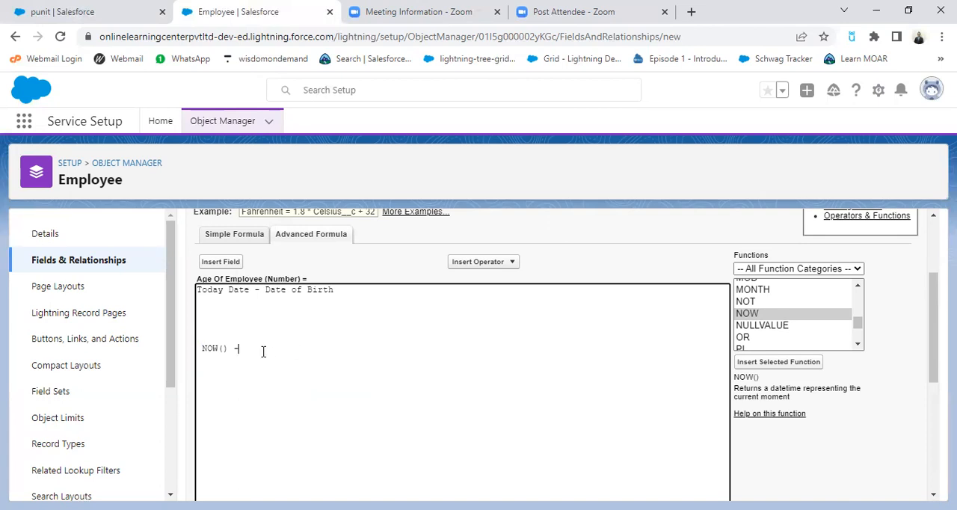
key(ctrl+v)
Step: Delete the "Today Date - Date of Birth" text and the blank space above the formula so NOW() starts the first line
drag(199, 291, 367, 291)
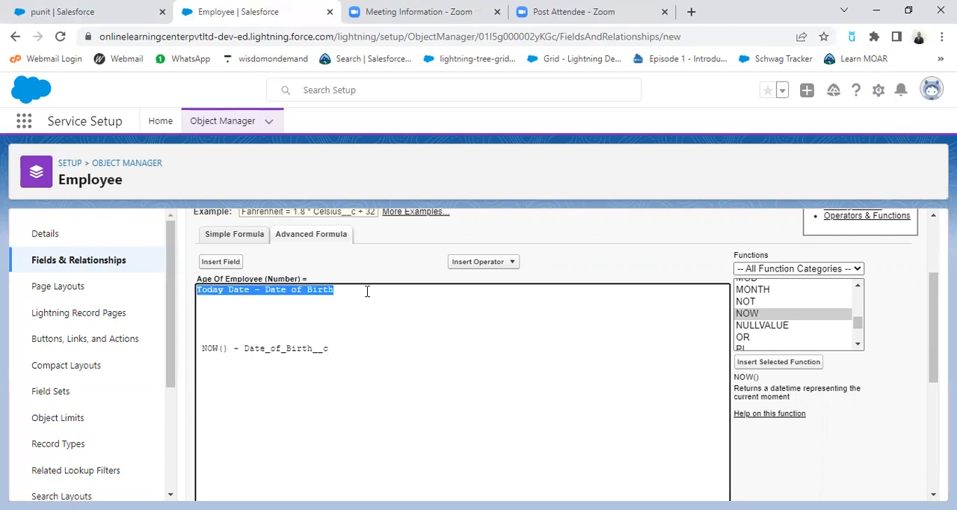
key(BackSpace)
key(Delete)
key(Delete)
key(Delete)
key(Delete)
key(Delete)
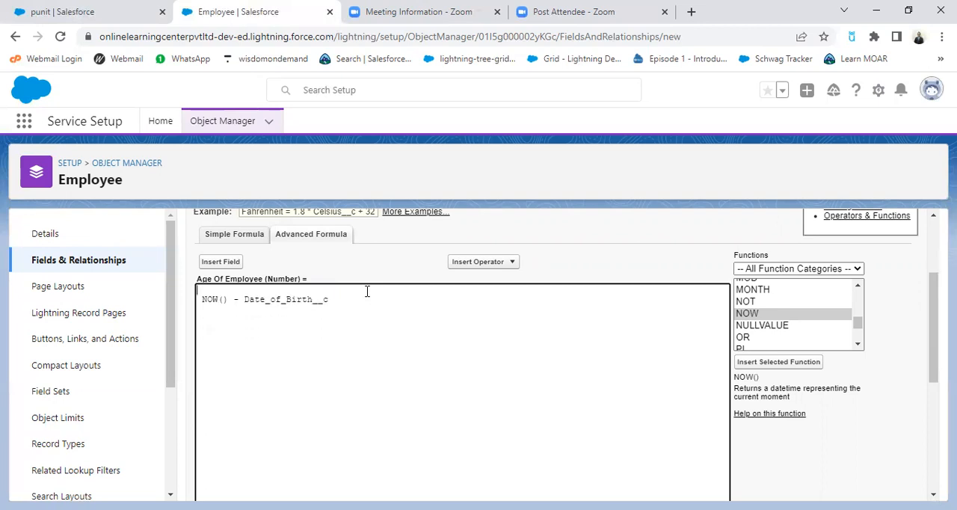
key(Delete)
key(Delete)
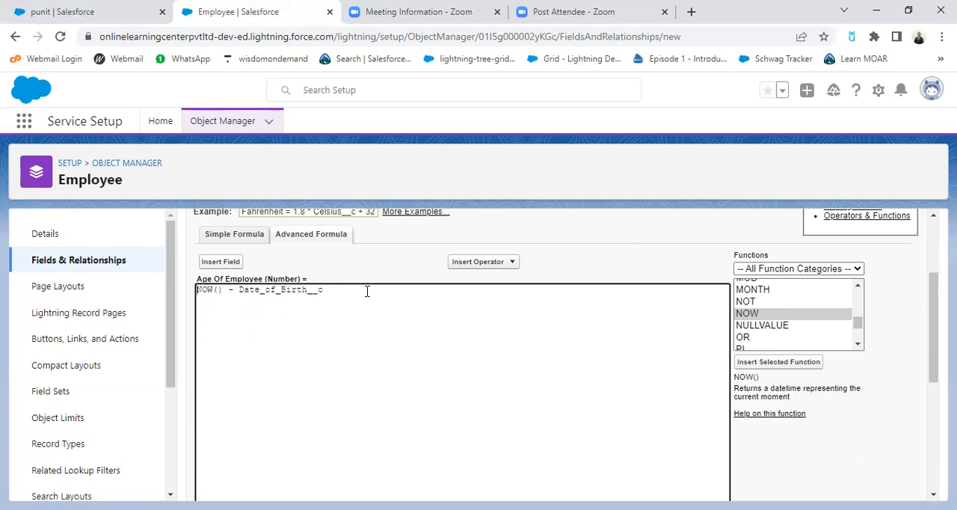
click(366, 291)
Step: Check the formula's syntax and save the Age Of Employee field with the default field-level security and the Employee Layout selected
scroll(476, 393, down, 2)
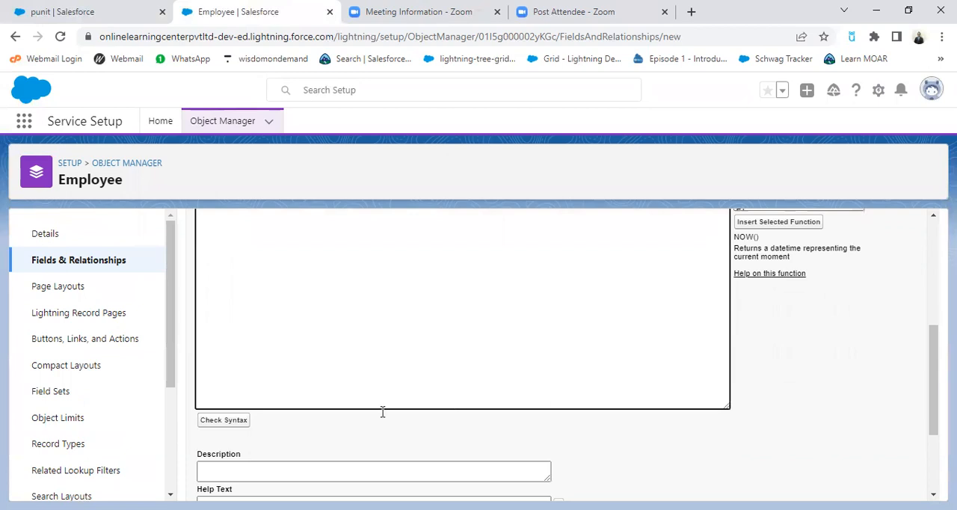
click(224, 420)
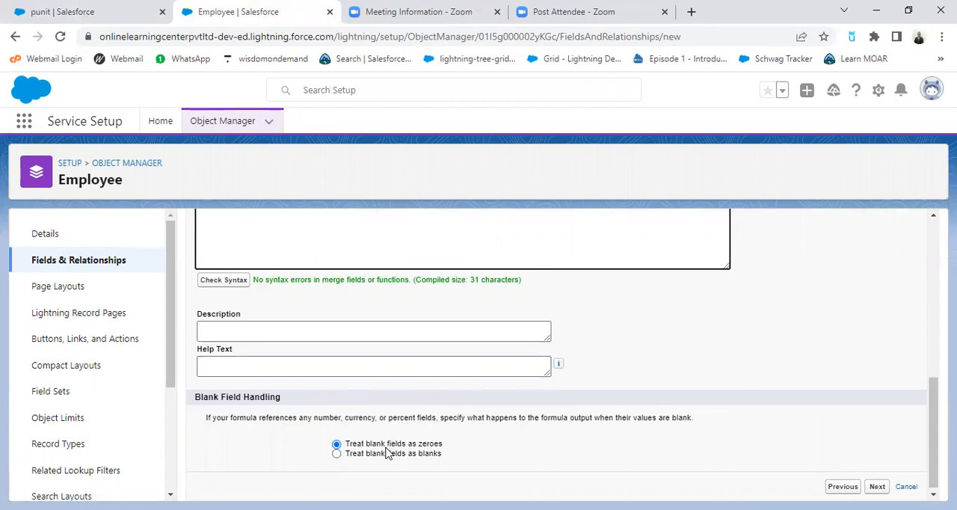
scroll(508, 453, down, 1)
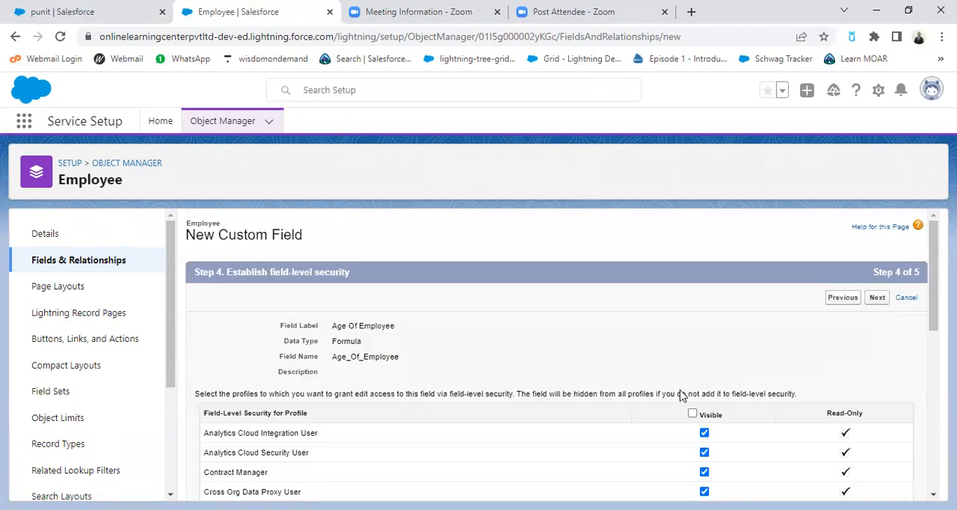
scroll(830, 388, down, 5)
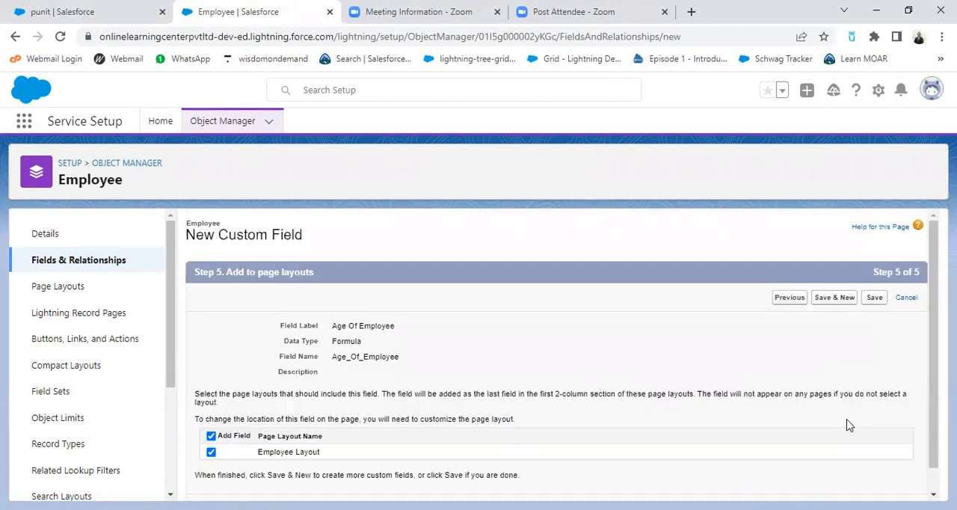
scroll(701, 333, down, 1)
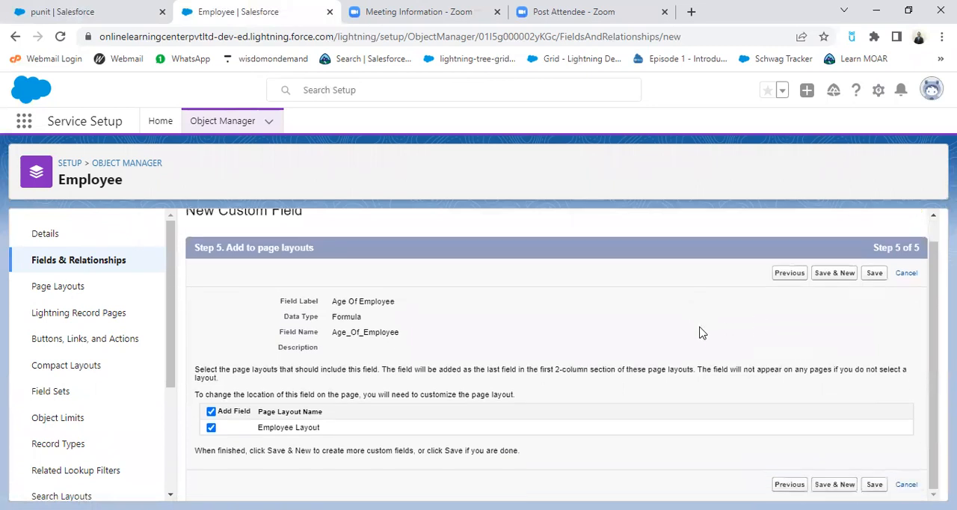
click(875, 274)
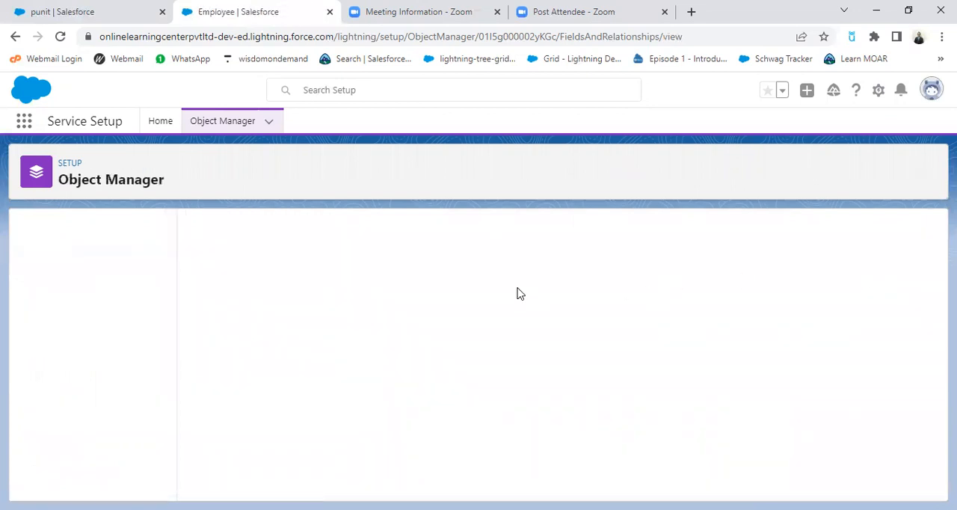
Step: Switch to the open employee record, reload it, and reopen the same employee from the recently viewed Employees list
click(89, 13)
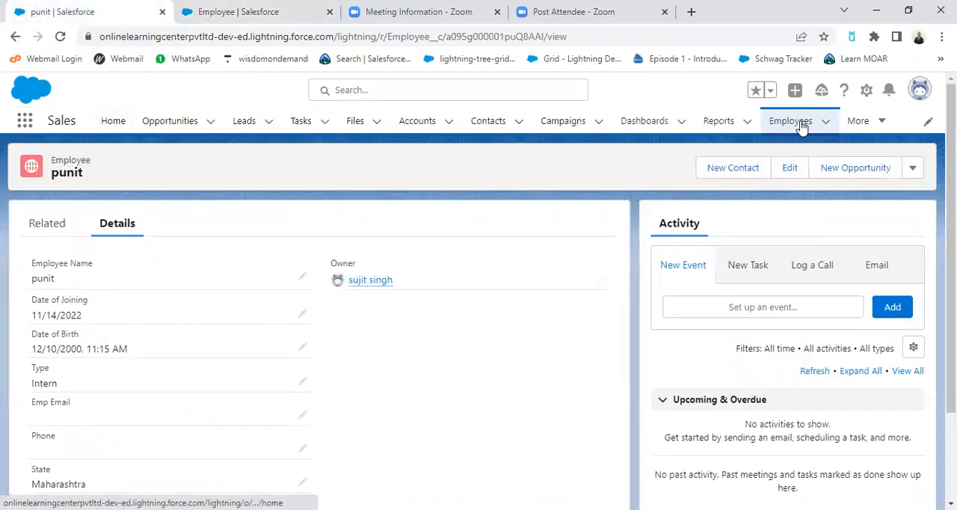
click(60, 38)
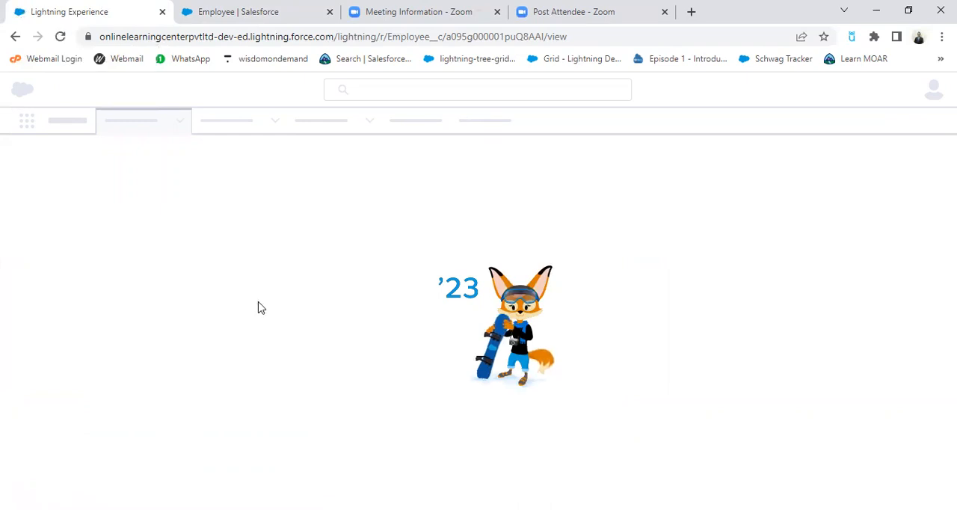
click(61, 38)
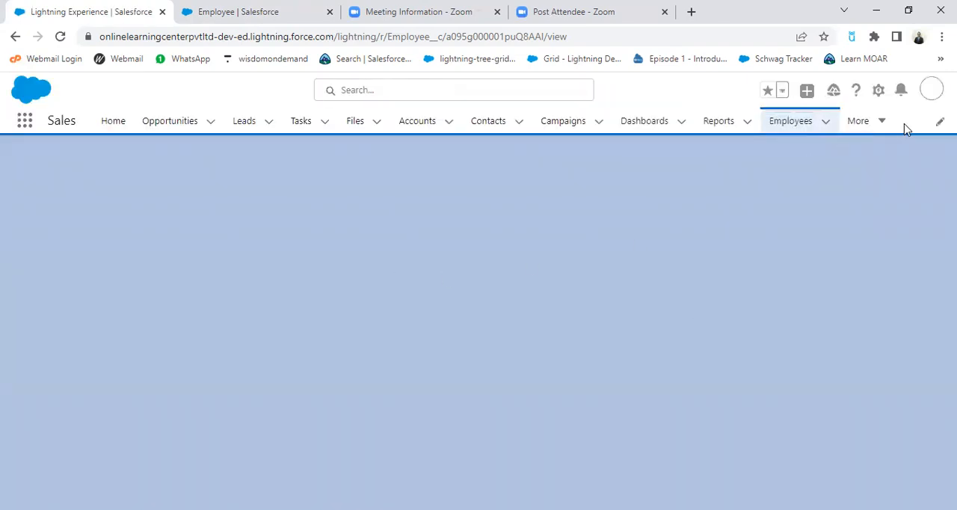
click(882, 123)
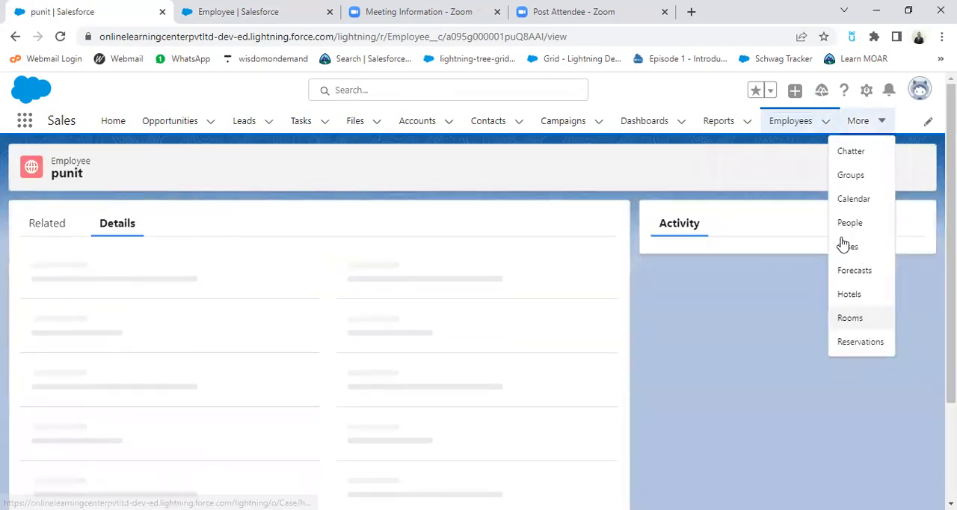
click(805, 125)
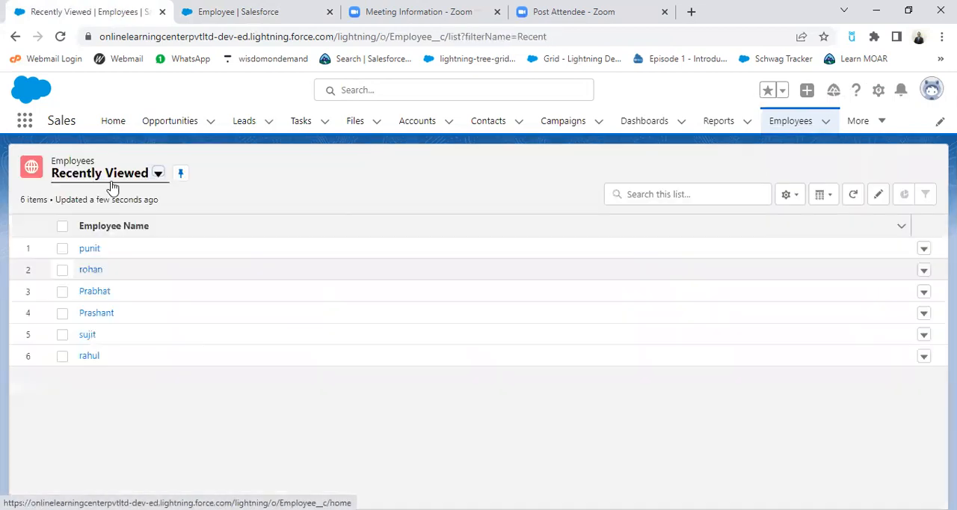
click(88, 250)
Step: Examine the employee record's details for the Age Of Employee field
scroll(419, 403, down, 3)
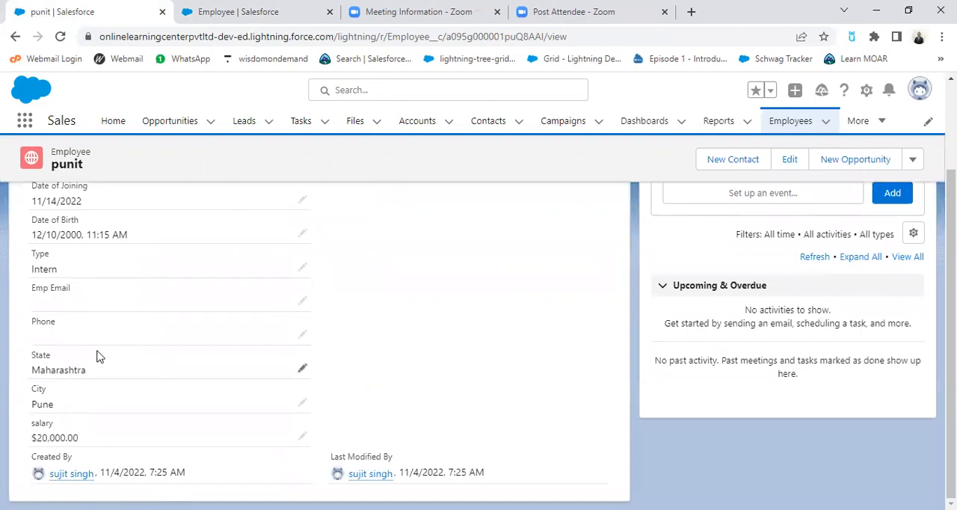
scroll(97, 356, up, 1)
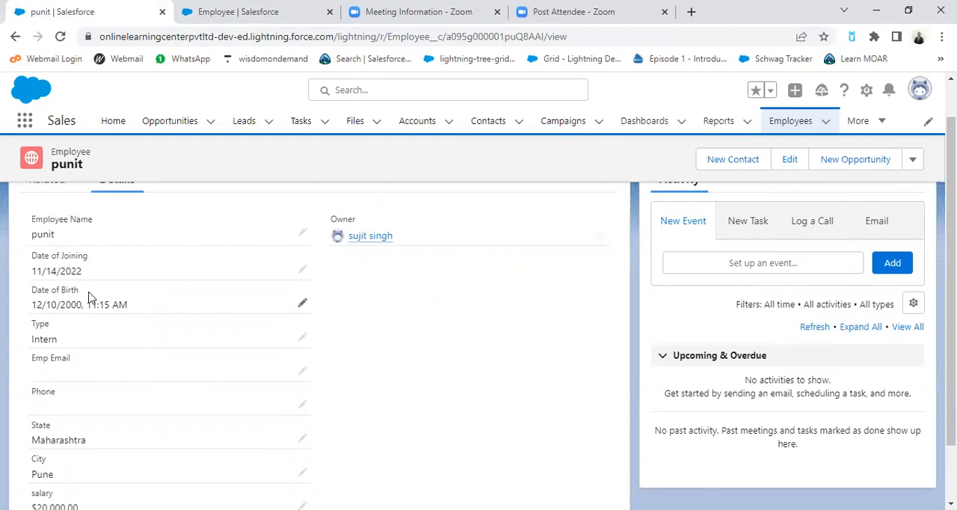
scroll(154, 325, down, 1)
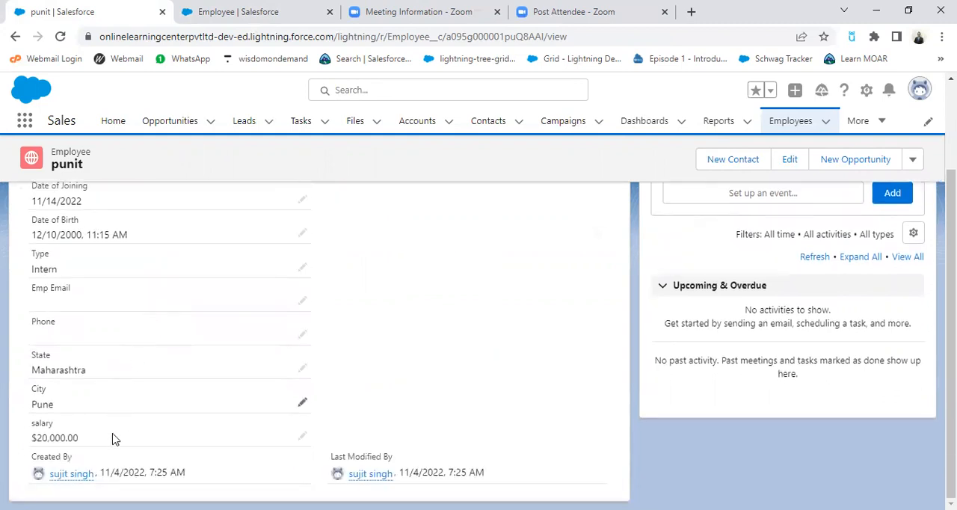
scroll(82, 441, up, 1)
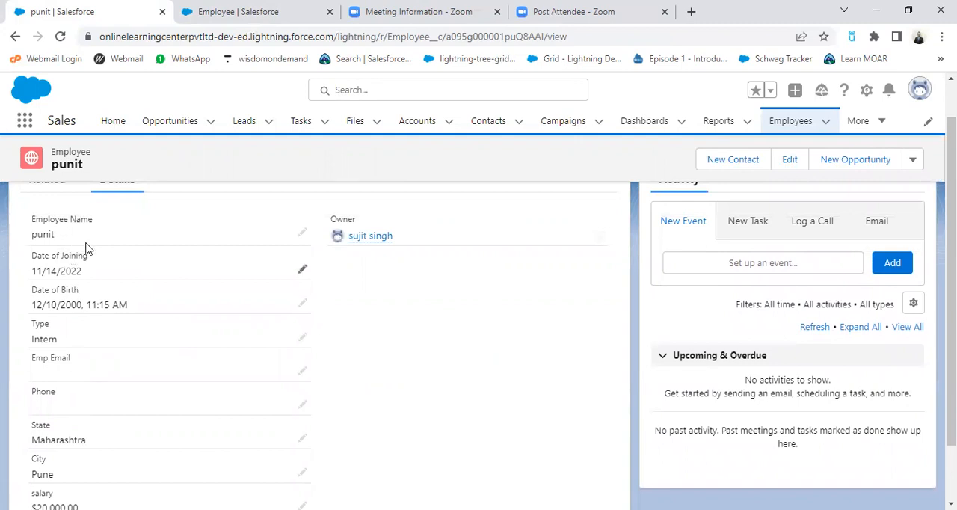
scroll(88, 249, up, 1)
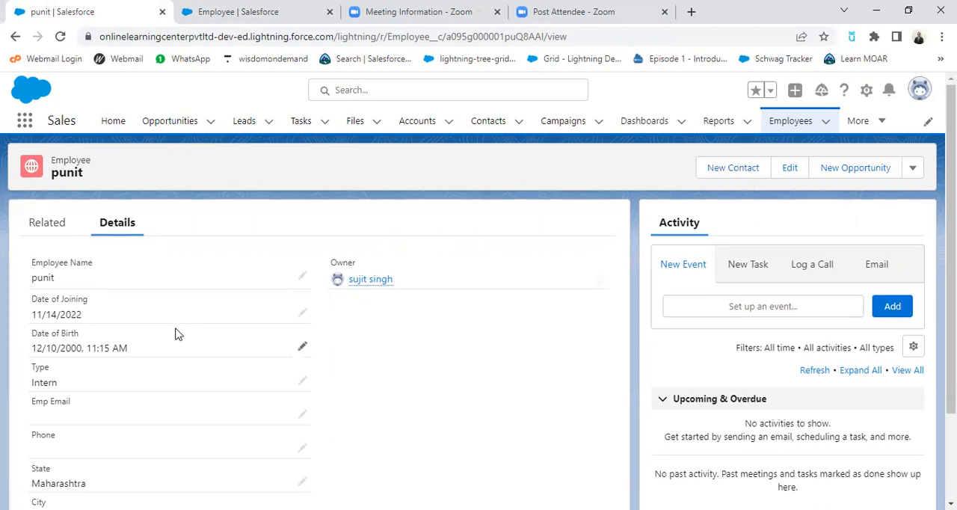
scroll(128, 389, down, 2)
scroll(127, 396, up, 2)
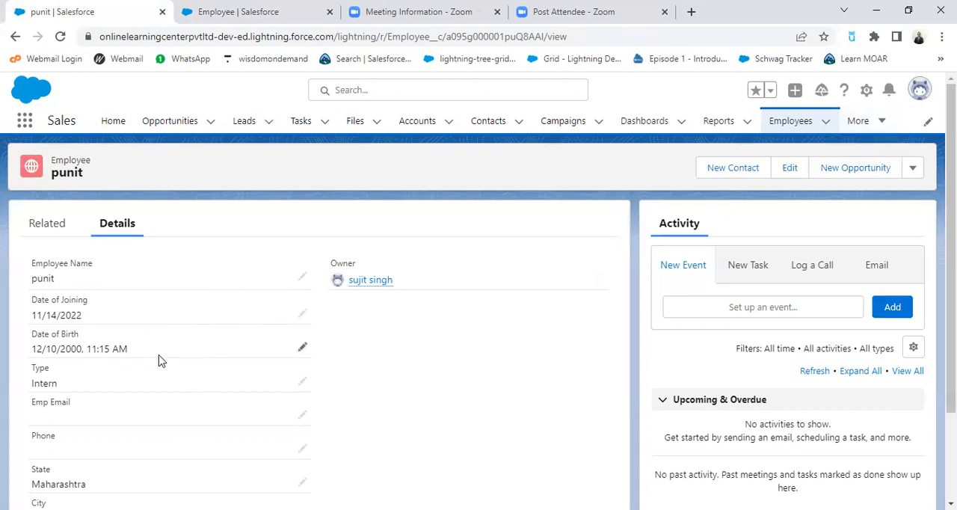
scroll(100, 372, down, 2)
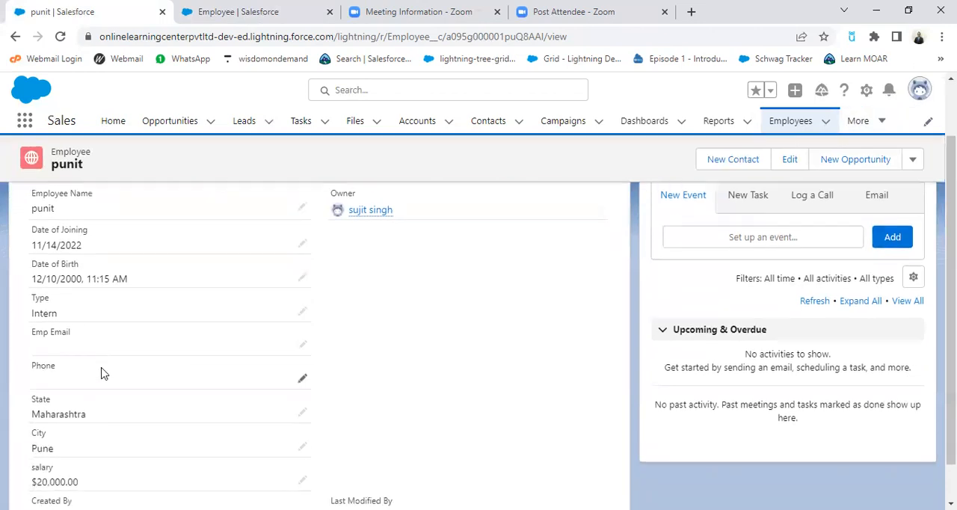
scroll(376, 319, up, 2)
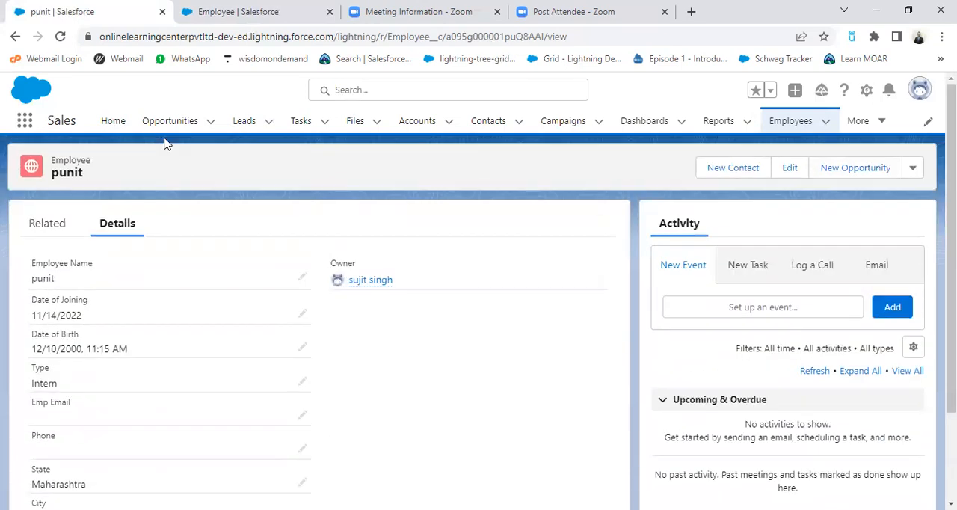
Step: Reload the employee record and look through its details again for the Age Of Employee field
click(60, 36)
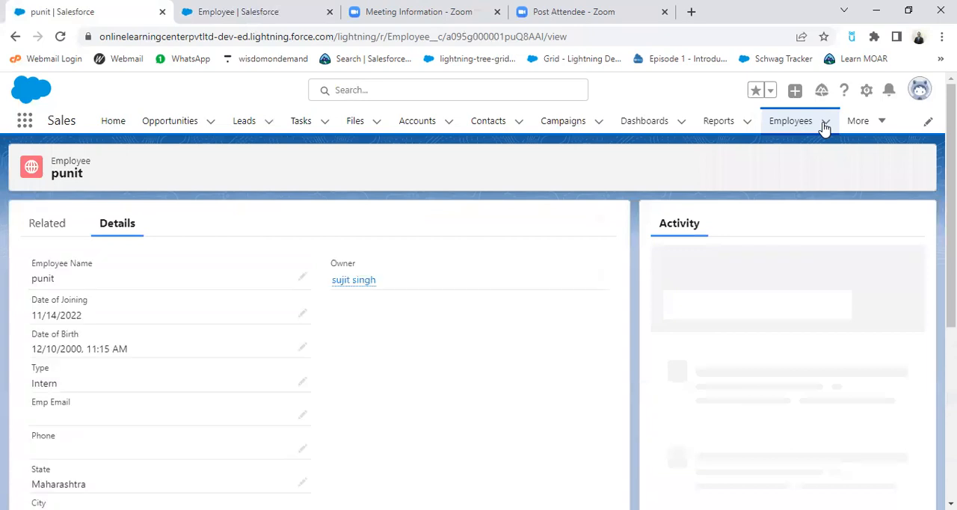
scroll(343, 432, down, 1)
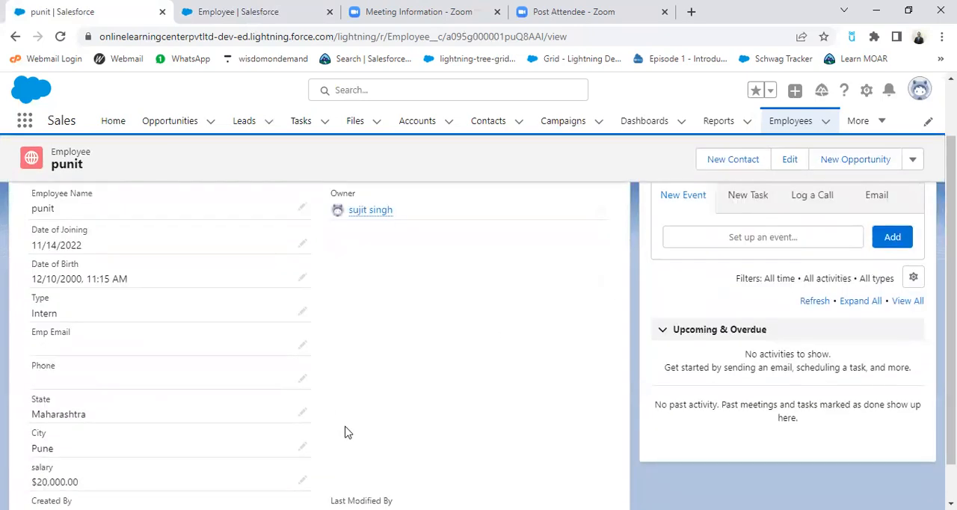
scroll(346, 432, down, 1)
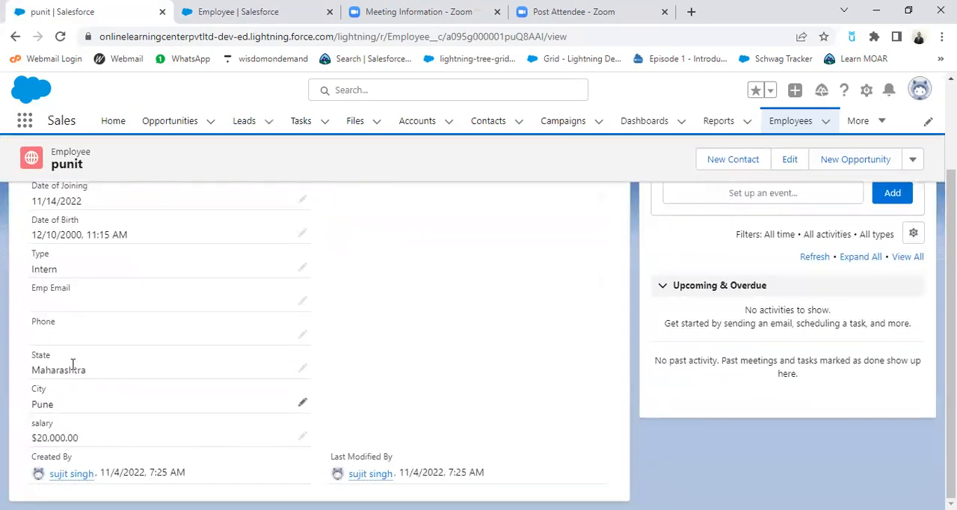
scroll(70, 352, up, 1)
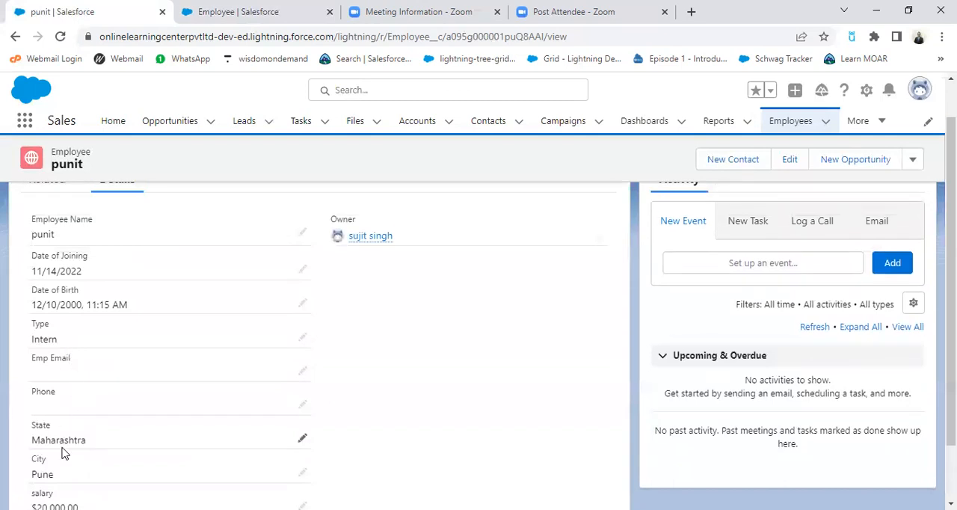
scroll(224, 329, up, 1)
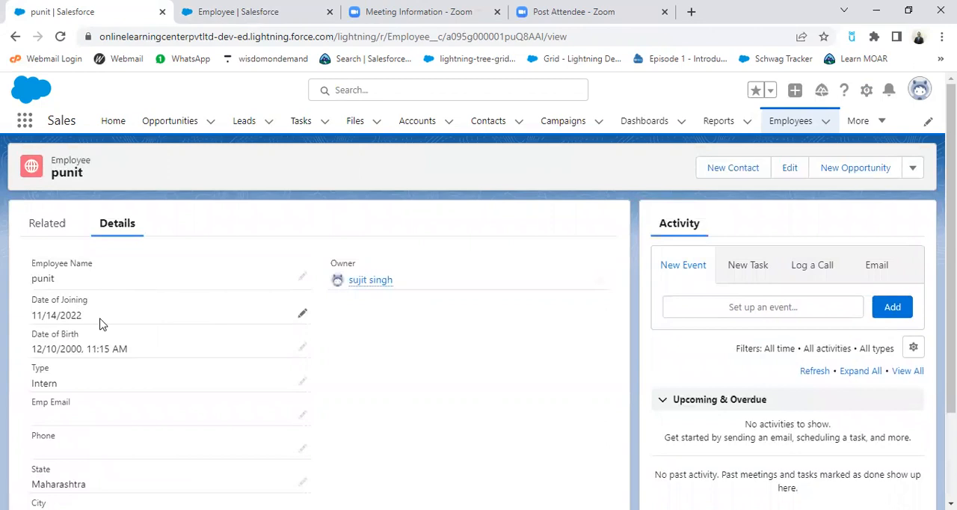
scroll(150, 396, down, 2)
scroll(463, 321, up, 2)
Step: Open a new employee form from the Employees list, look through its fields for Age Of Employee, and close the form
click(744, 169)
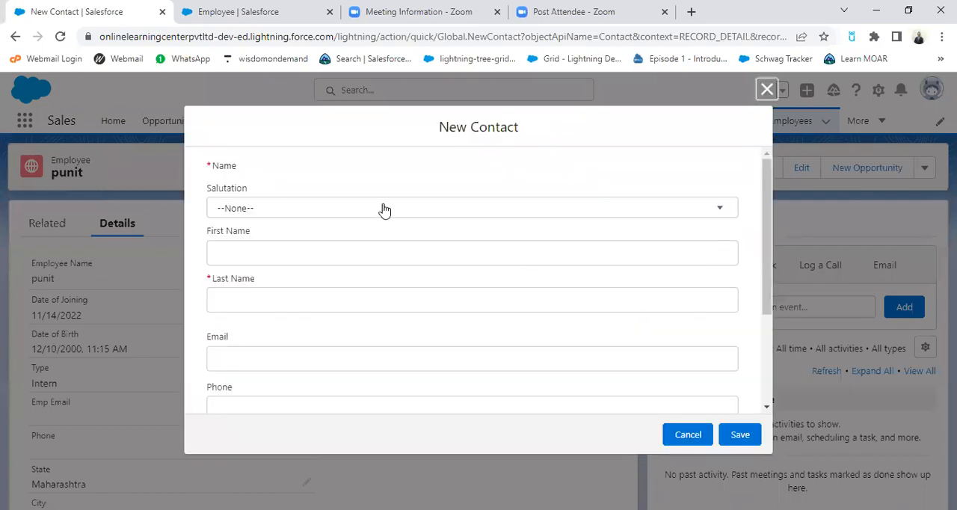
click(766, 90)
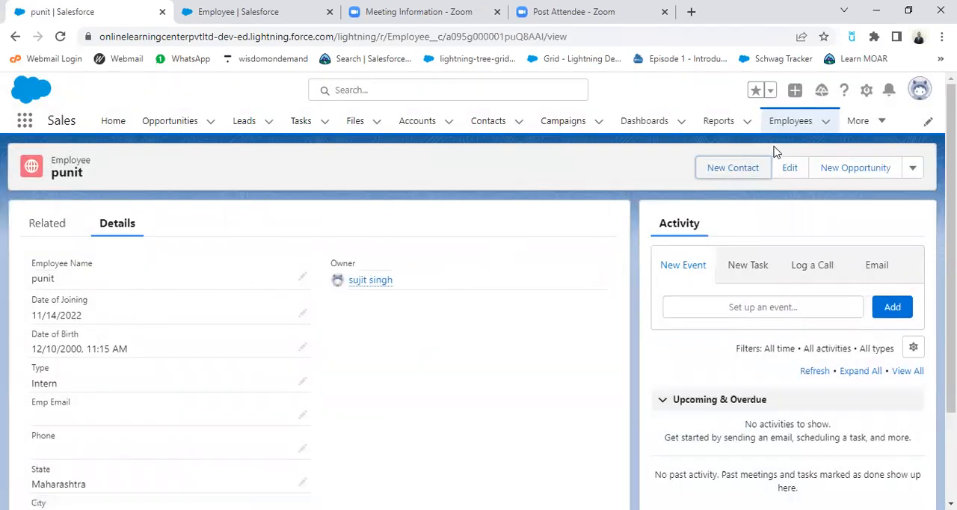
click(793, 122)
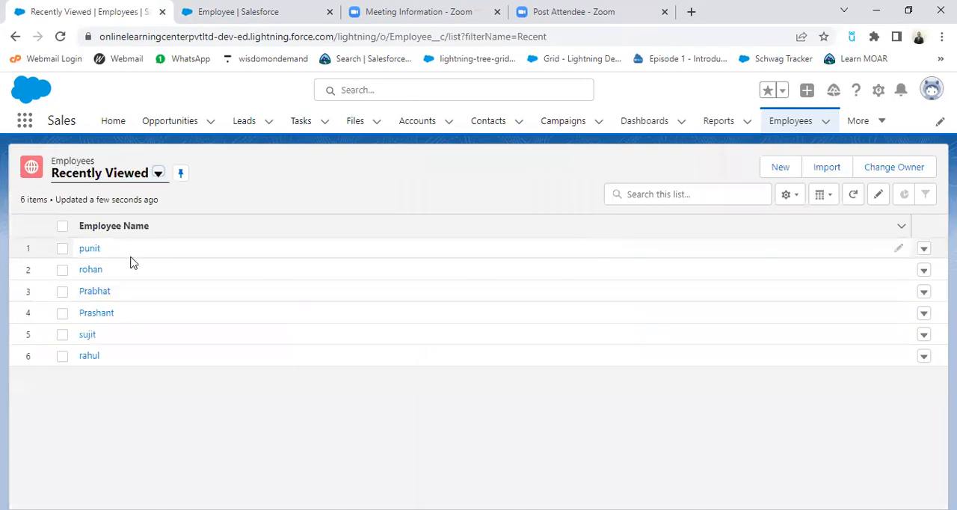
click(776, 179)
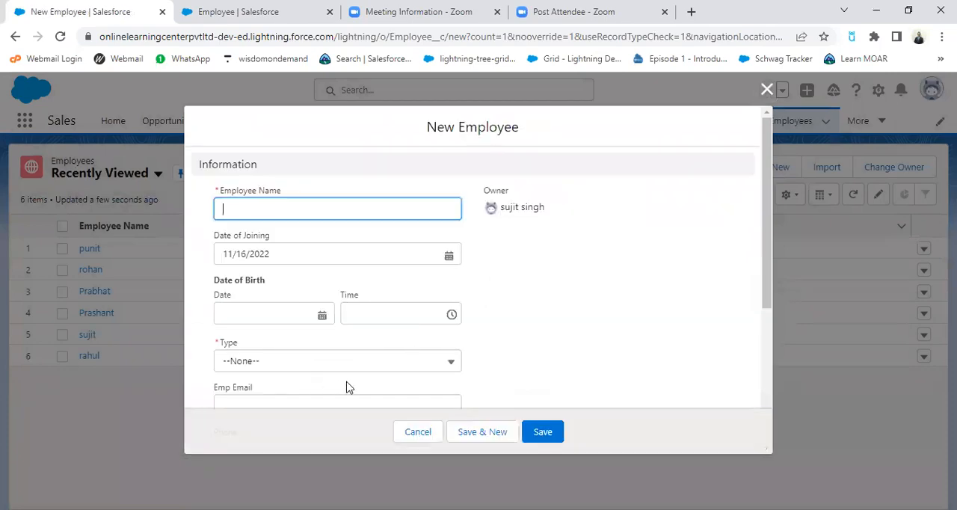
scroll(347, 387, down, 3)
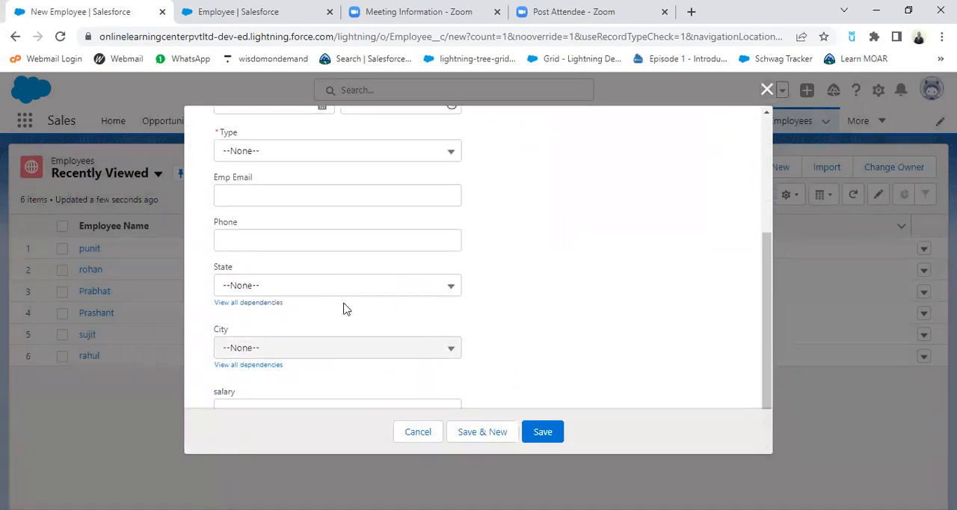
scroll(346, 309, down, 1)
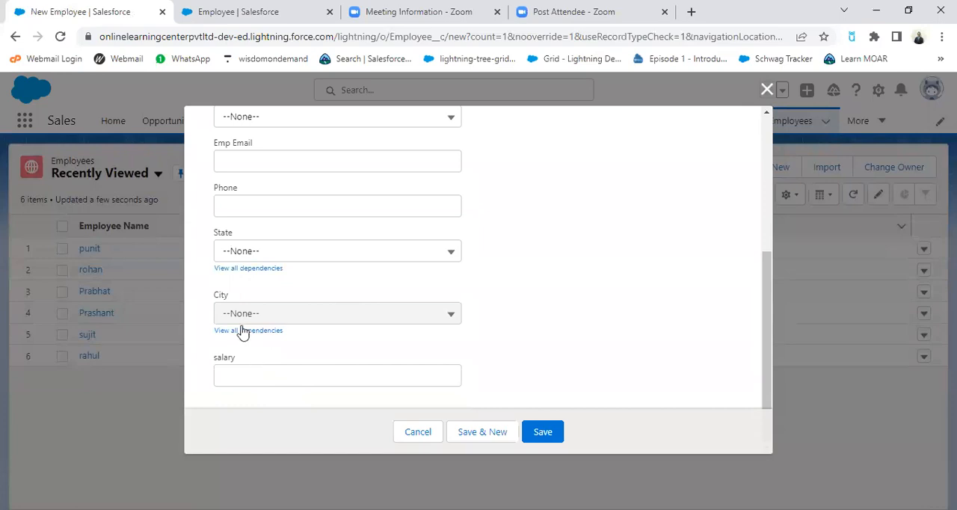
scroll(419, 348, up, 1)
scroll(282, 334, up, 3)
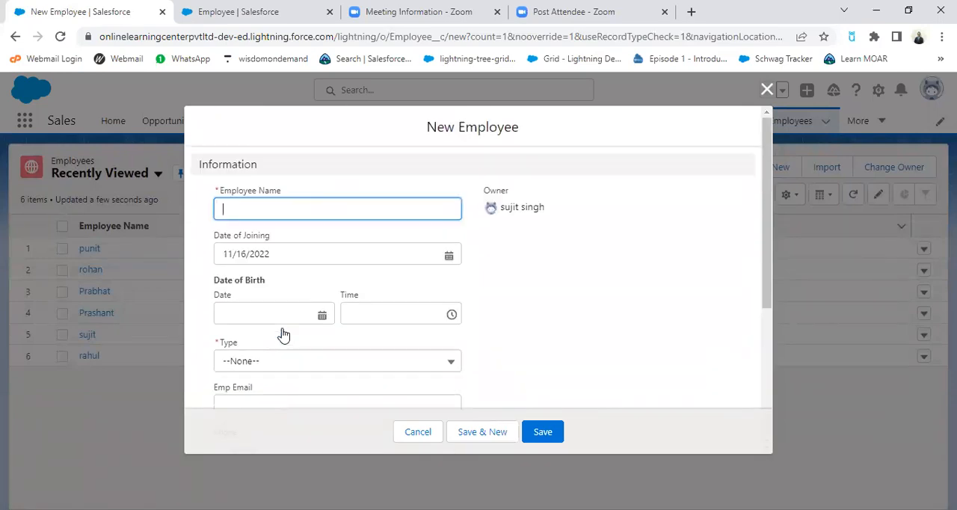
click(767, 90)
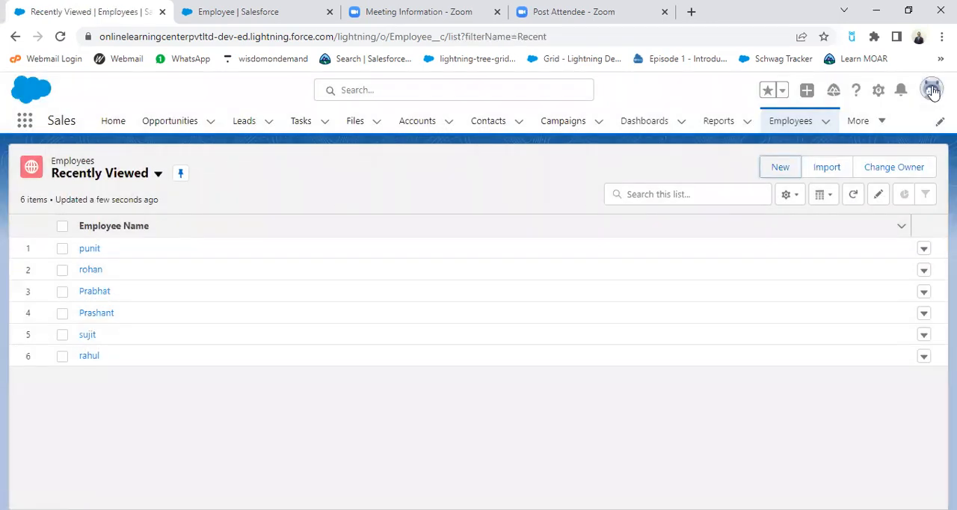
Step: Switch to Salesforce Classic, open the most recent employee record, and examine its Age Of Employee field
click(931, 90)
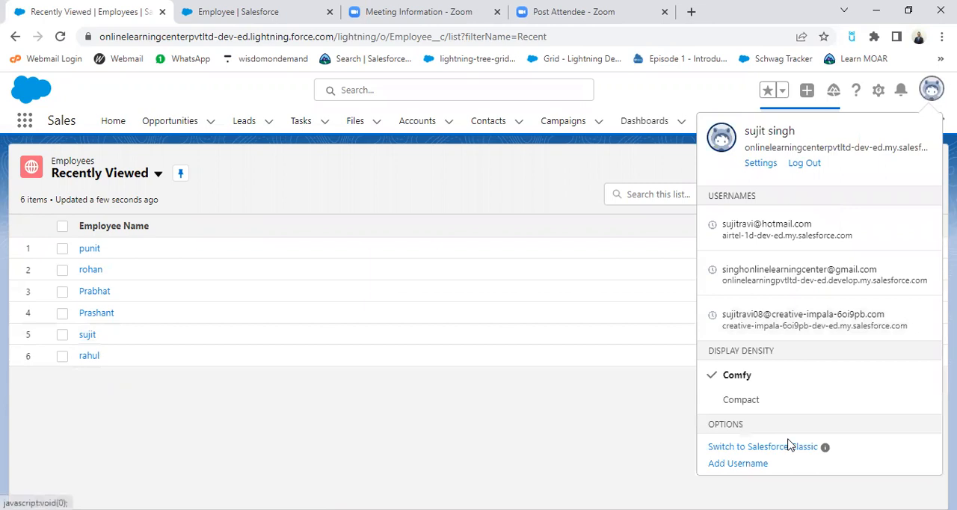
click(808, 447)
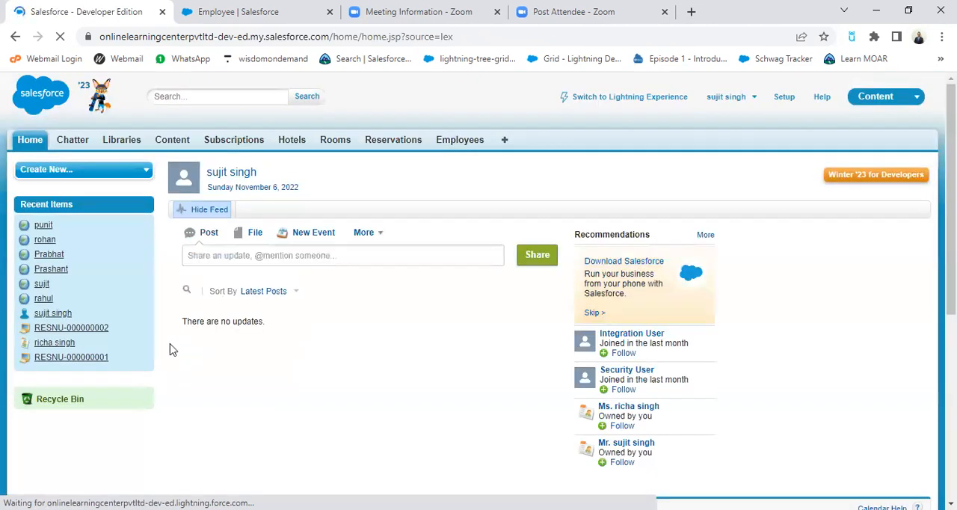
click(44, 226)
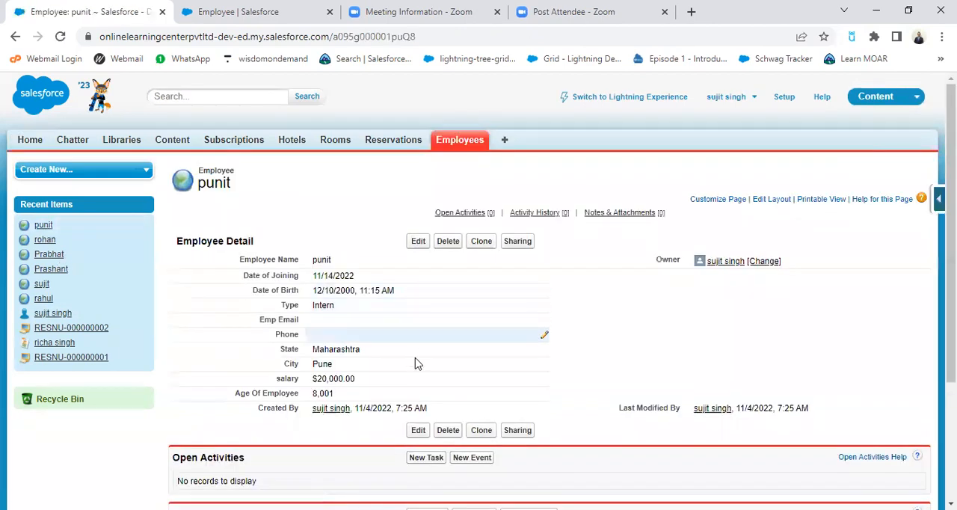
scroll(547, 374, down, 1)
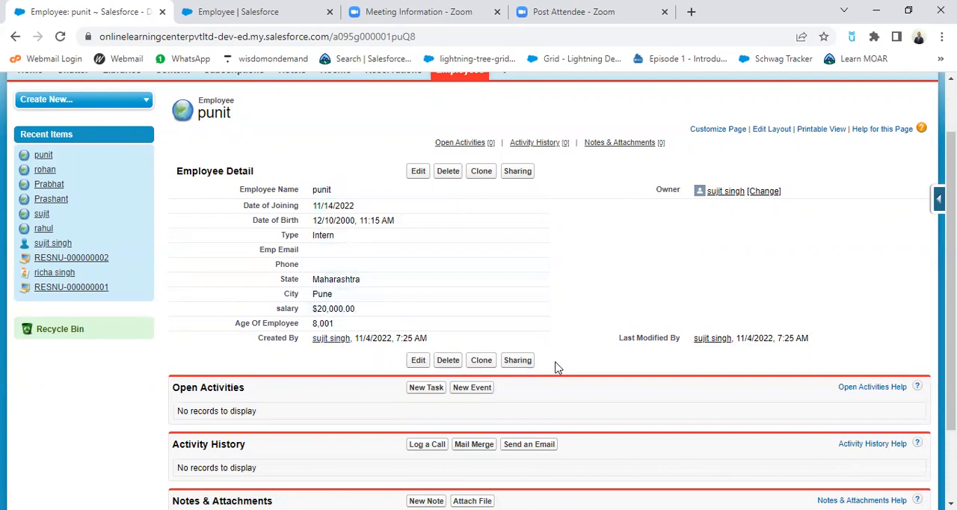
Step: Check the employee's edit form for the Age Of Employee field, and start a new employee record to compare its fields
click(418, 172)
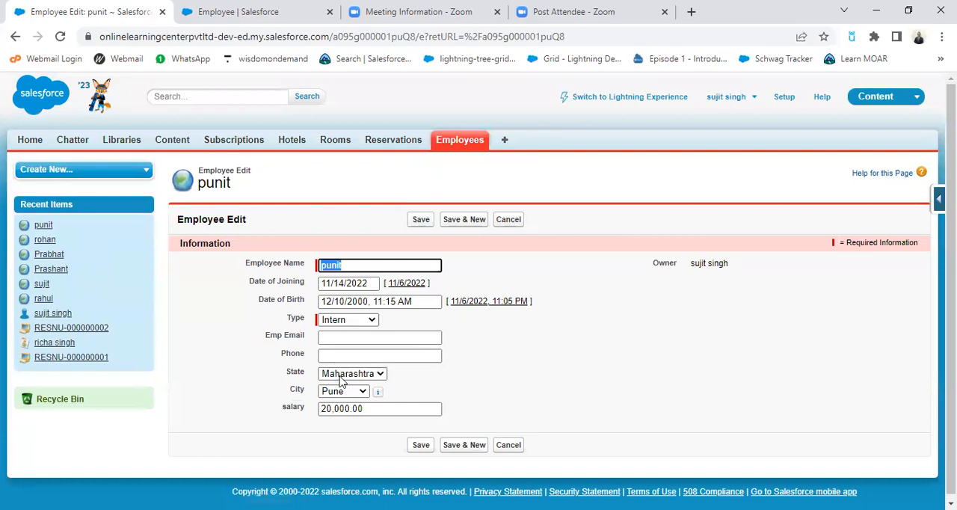
click(555, 385)
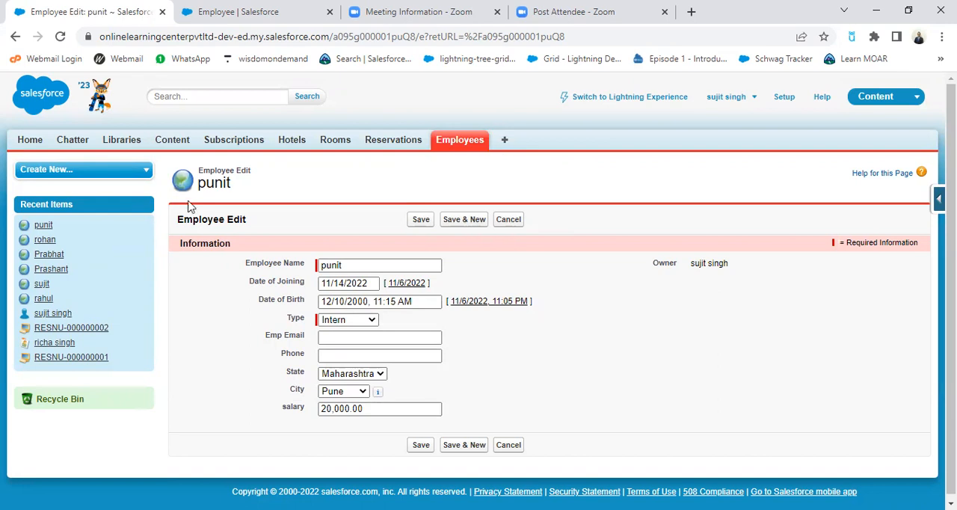
click(472, 144)
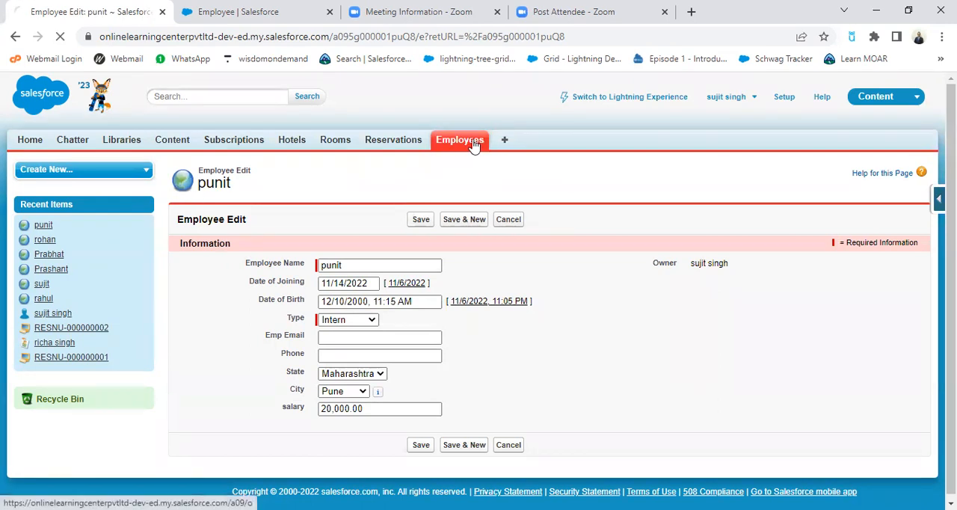
click(419, 246)
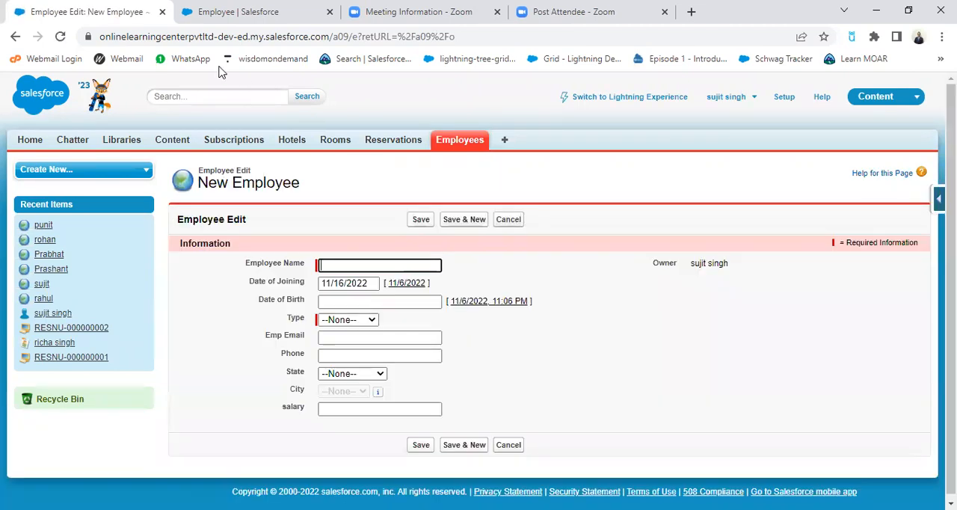
Step: Switch to the Employee object's setup page and examine its Fields & Relationships list against the form's fields
click(219, 7)
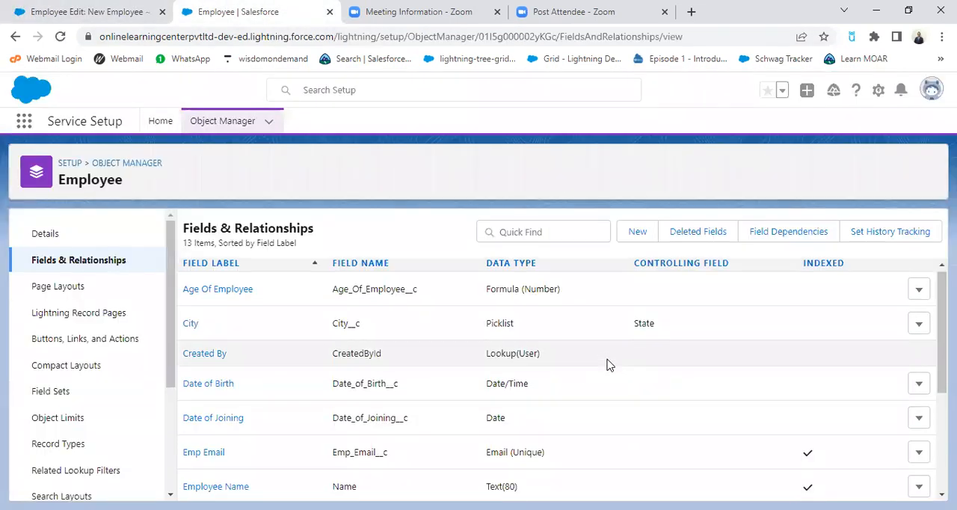
scroll(607, 364, down, 2)
scroll(607, 364, down, 1)
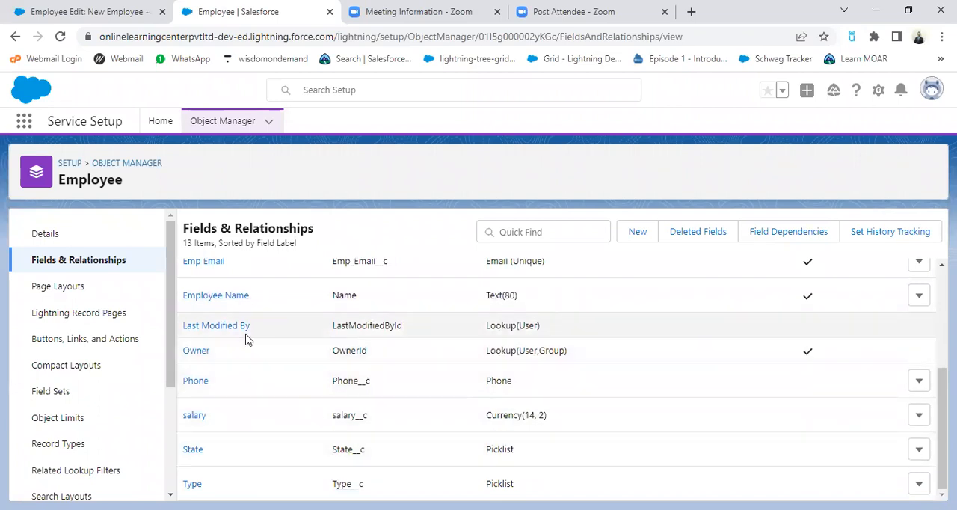
scroll(254, 336, up, 1)
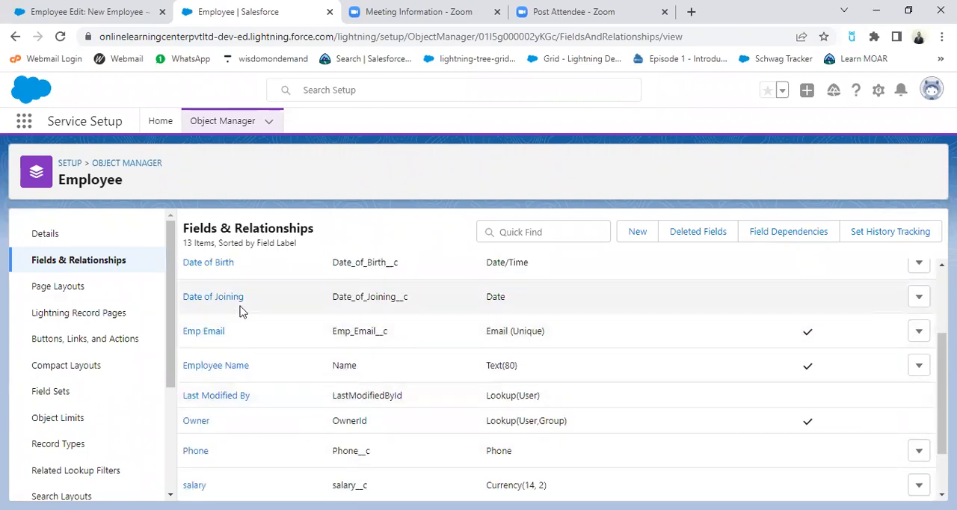
scroll(239, 312, up, 2)
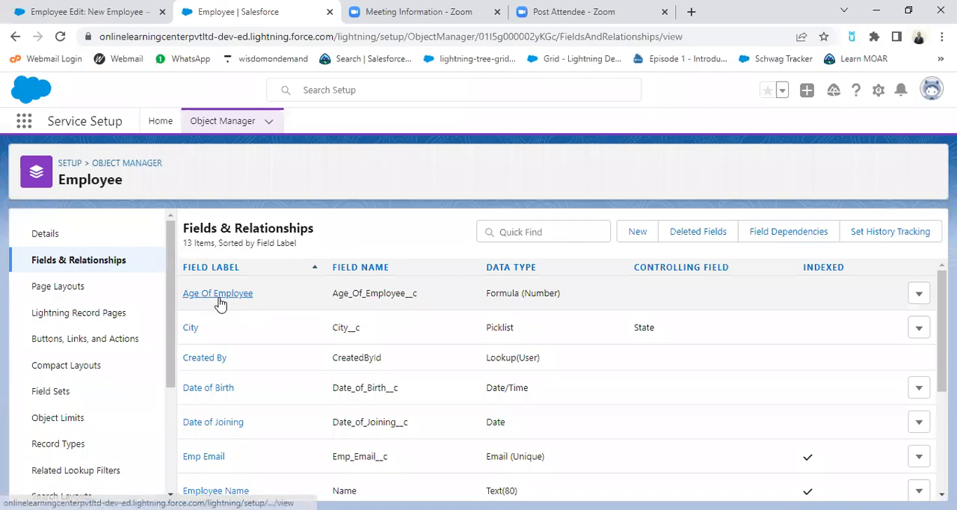
scroll(239, 332, down, 3)
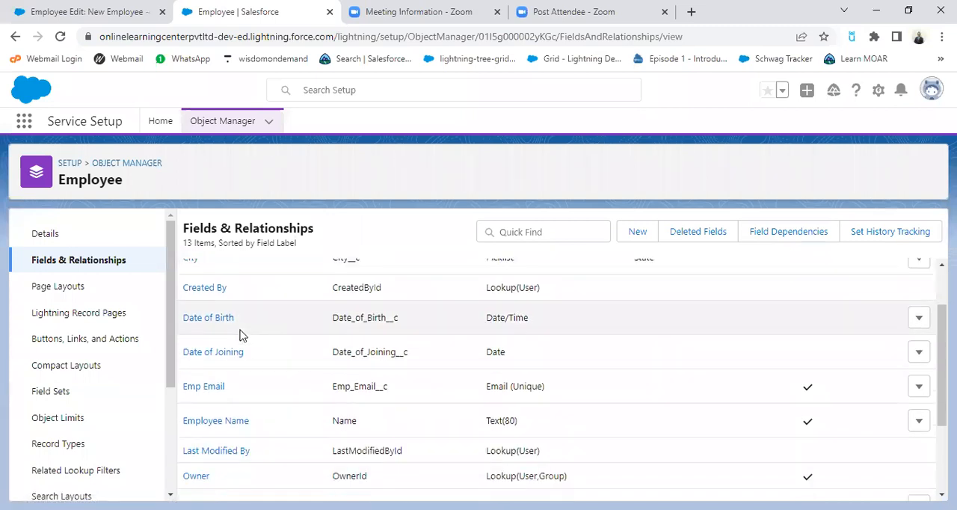
scroll(239, 336, down, 1)
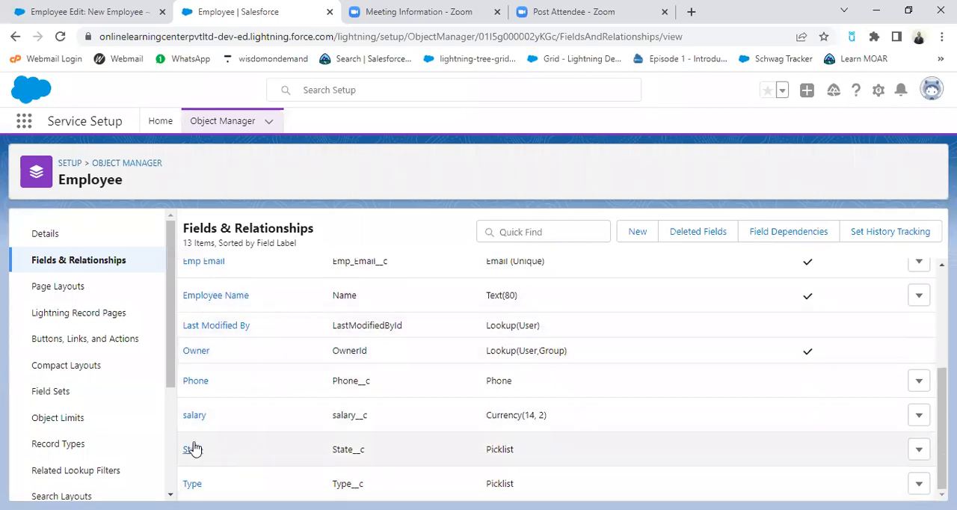
scroll(220, 415, up, 2)
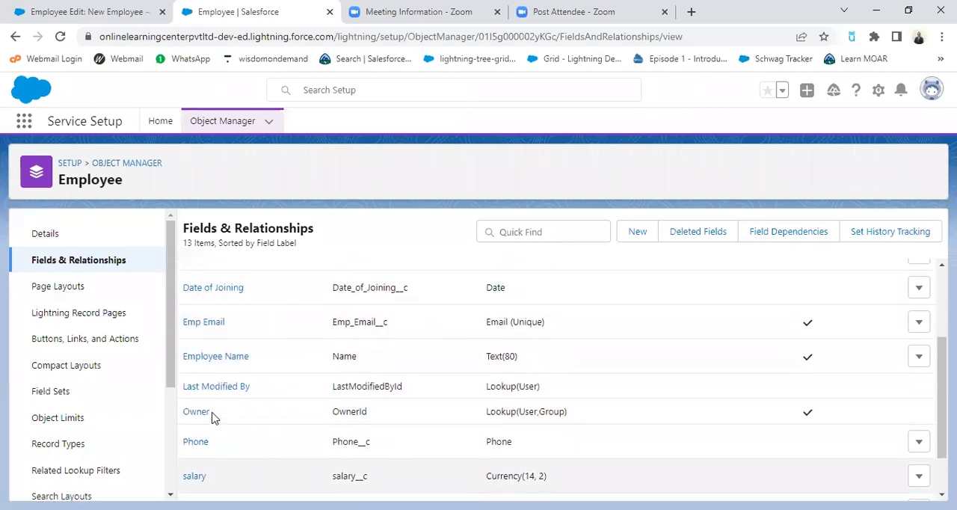
scroll(214, 374, up, 2)
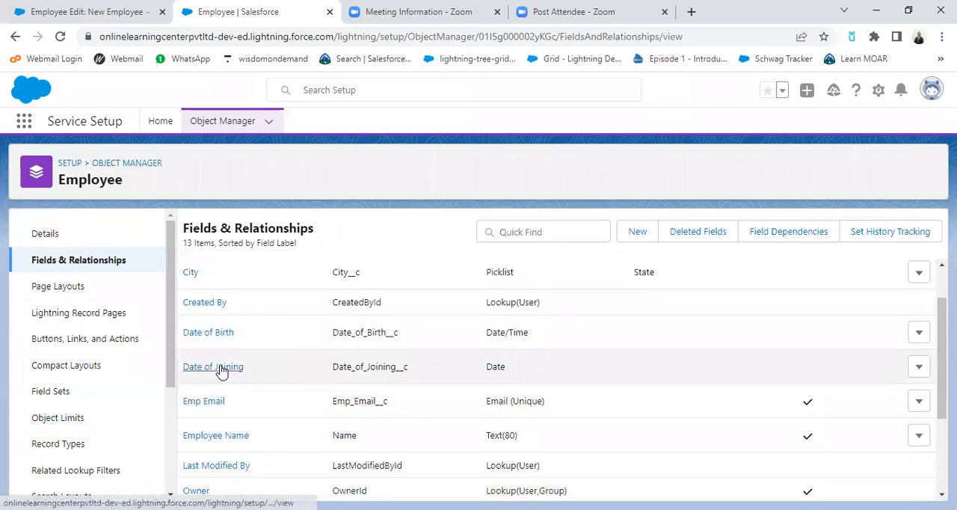
scroll(207, 297, up, 2)
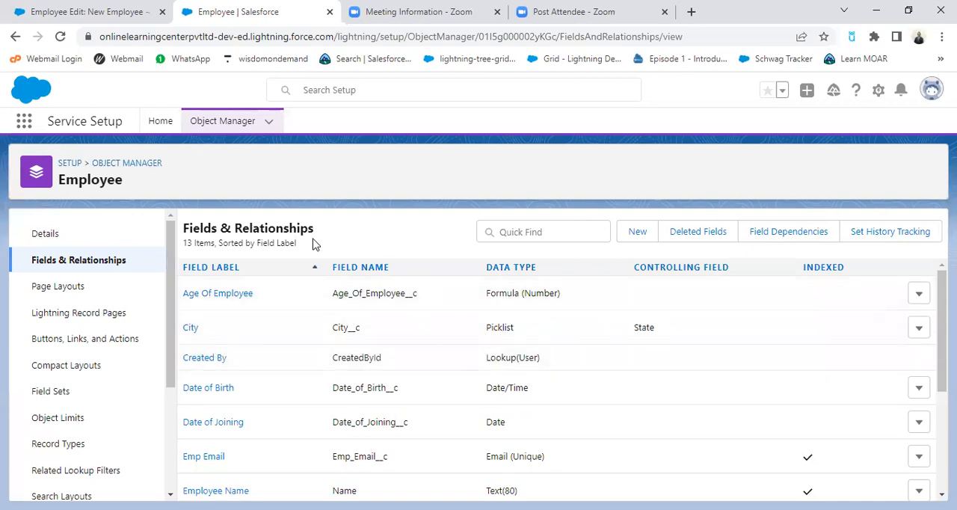
Step: Reload the Employee object's setup page, return to the new employee form, and reload it to recheck its fields
click(60, 36)
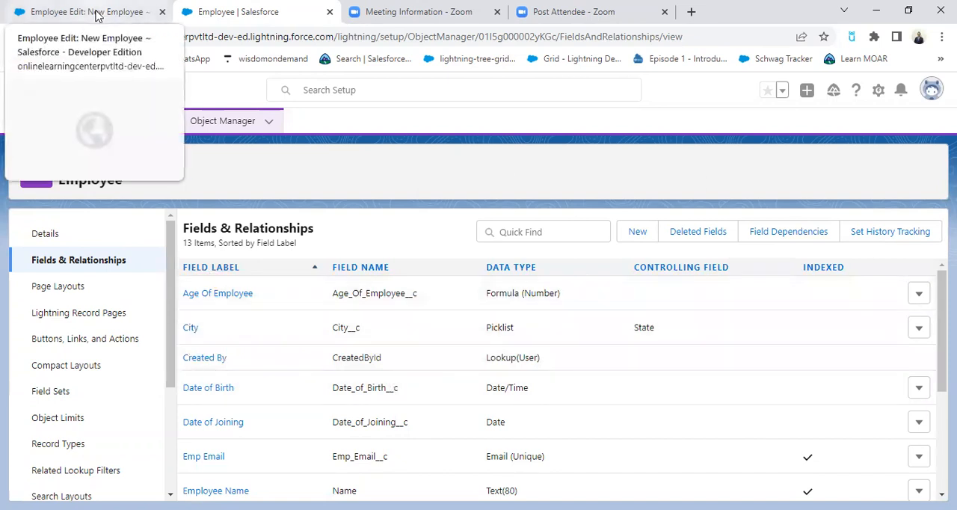
click(96, 12)
click(61, 39)
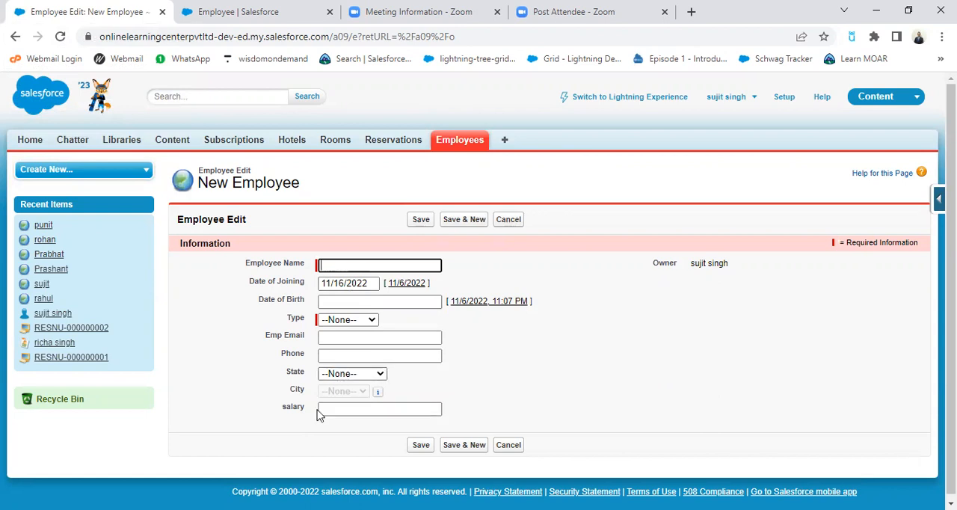
Step: Open the last employee among the recent items for editing and check the years offered for Date of Joining
click(42, 300)
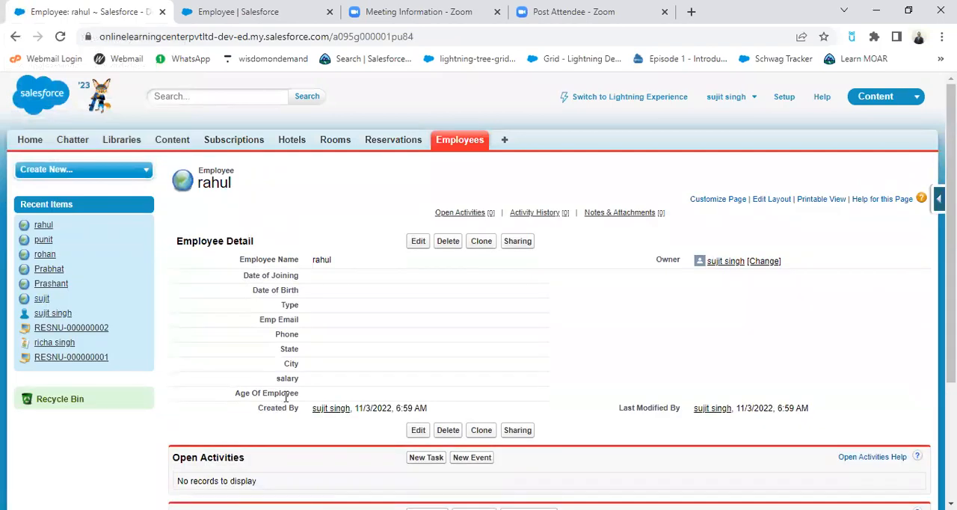
click(419, 241)
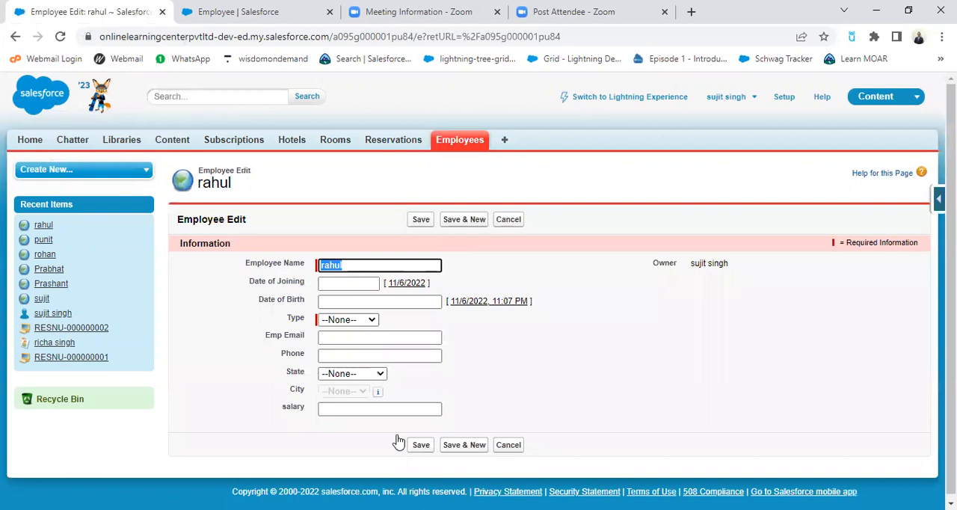
click(350, 283)
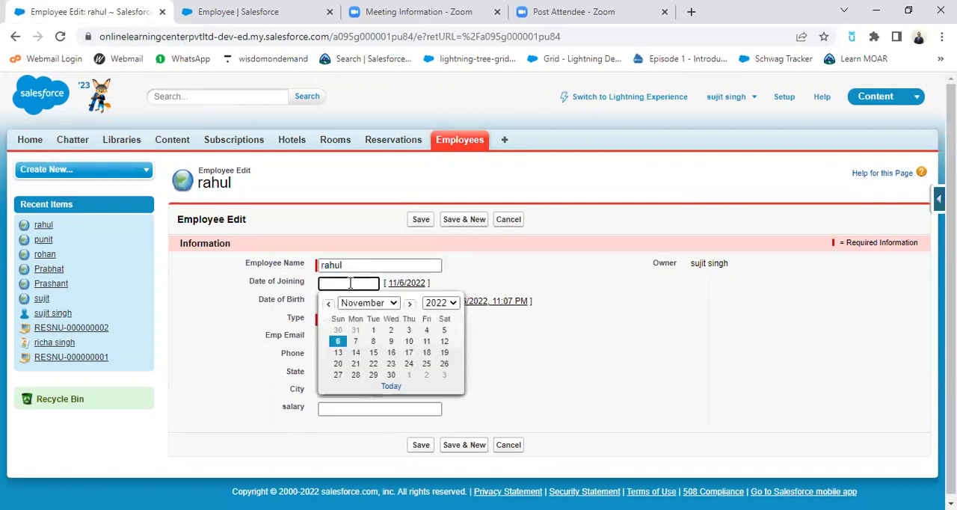
click(454, 305)
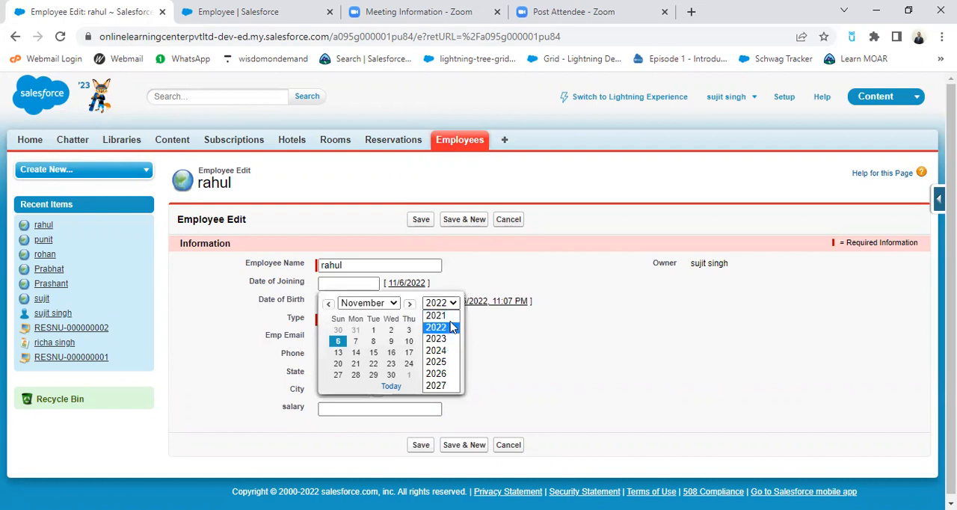
click(501, 285)
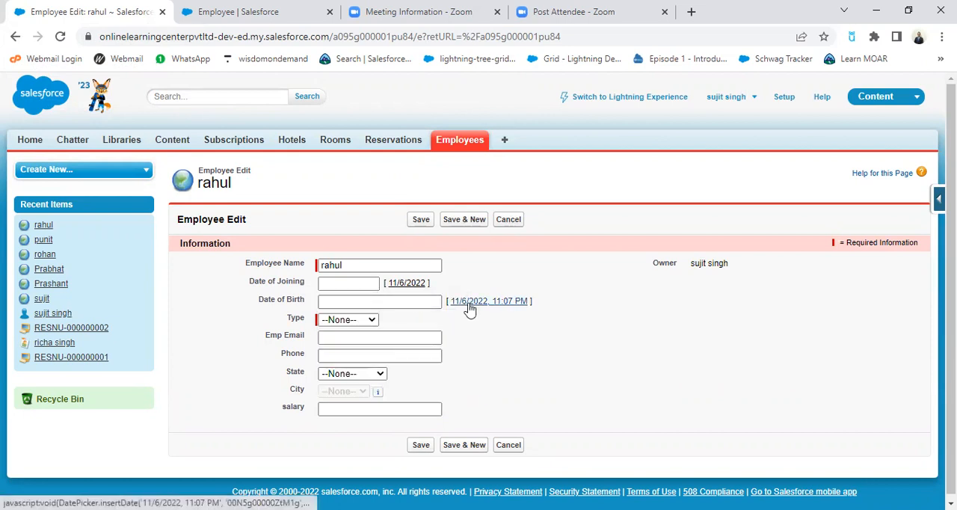
Step: Move the Date of Birth calendar back month by month to October 2020 and check the years it offers
click(416, 303)
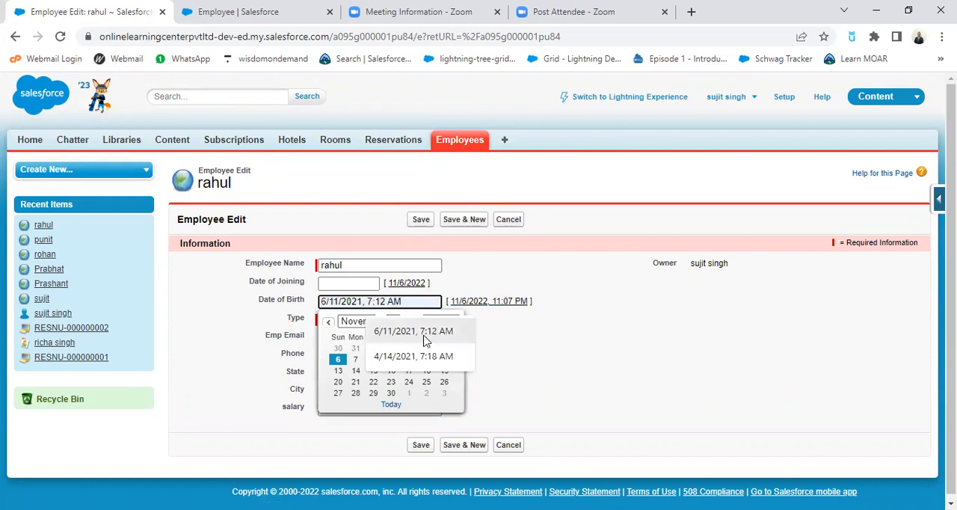
click(324, 342)
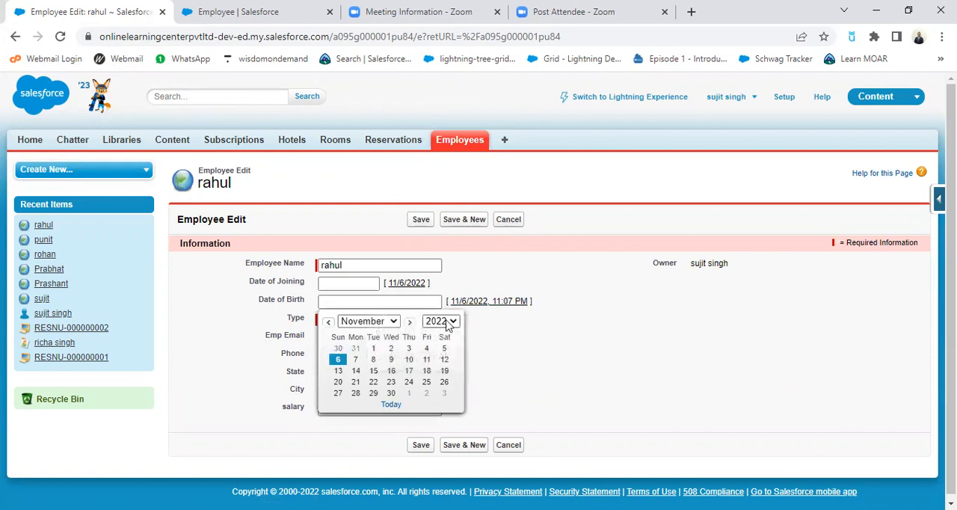
click(328, 322)
click(328, 322)
click(329, 321)
click(328, 322)
click(328, 322)
click(328, 323)
click(329, 322)
click(329, 323)
click(328, 322)
click(329, 322)
click(328, 322)
click(328, 322)
click(328, 323)
click(328, 322)
click(450, 326)
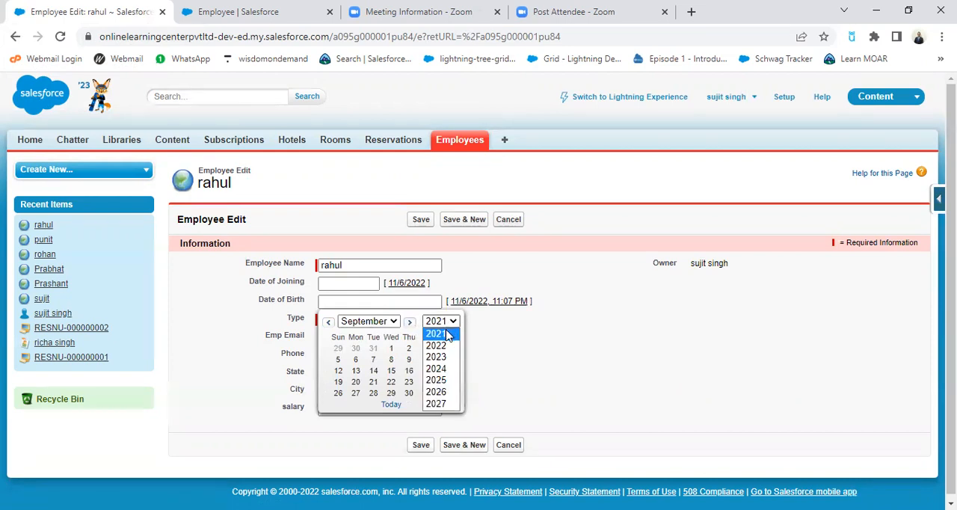
click(447, 334)
click(327, 323)
click(328, 322)
click(327, 322)
click(327, 322)
click(327, 322)
click(328, 322)
click(328, 322)
click(327, 322)
click(328, 322)
click(328, 323)
click(328, 322)
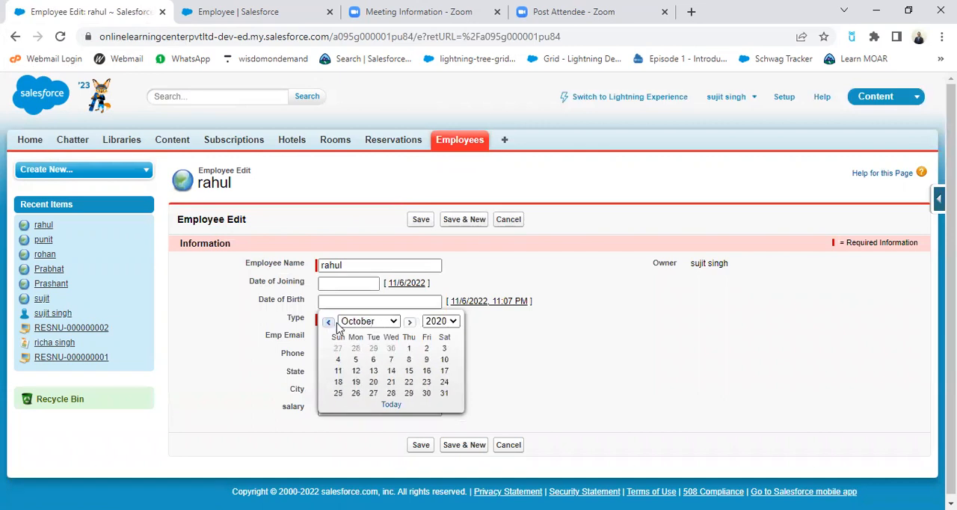
click(441, 323)
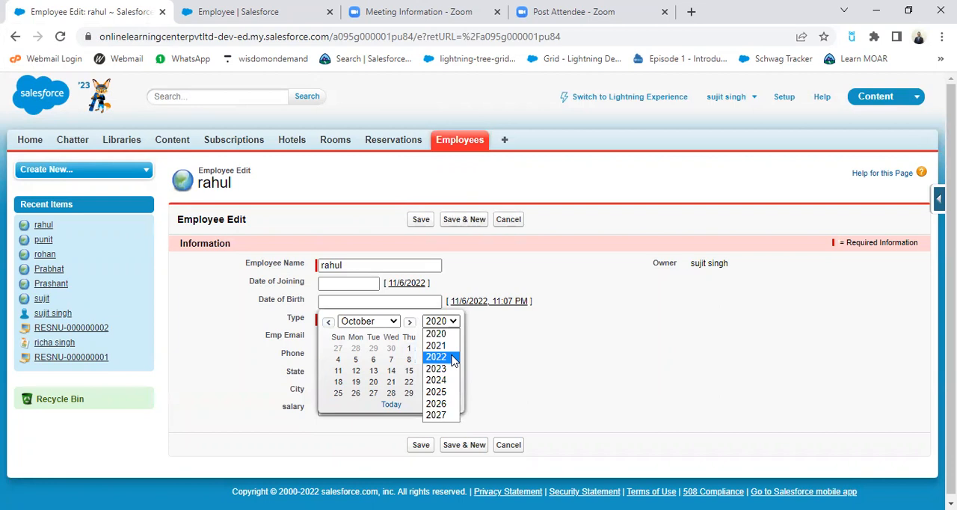
Step: Move the calendar further back a year at a time and choose a day as the employee's date of birth
click(394, 322)
click(374, 336)
click(328, 321)
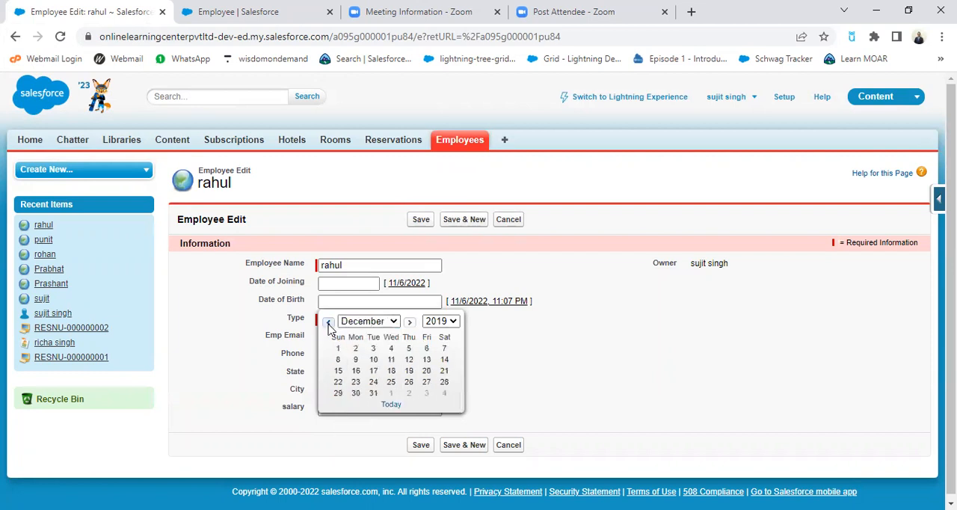
click(368, 321)
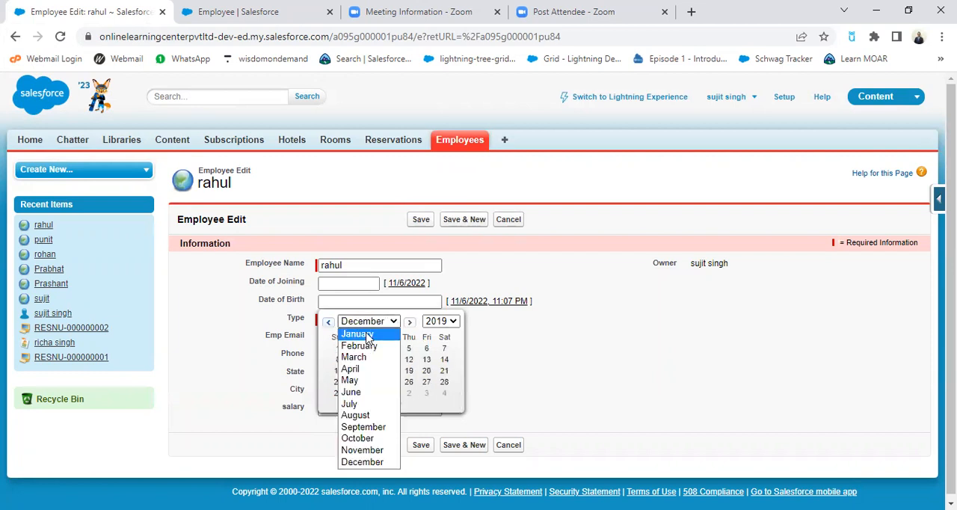
click(359, 334)
click(328, 321)
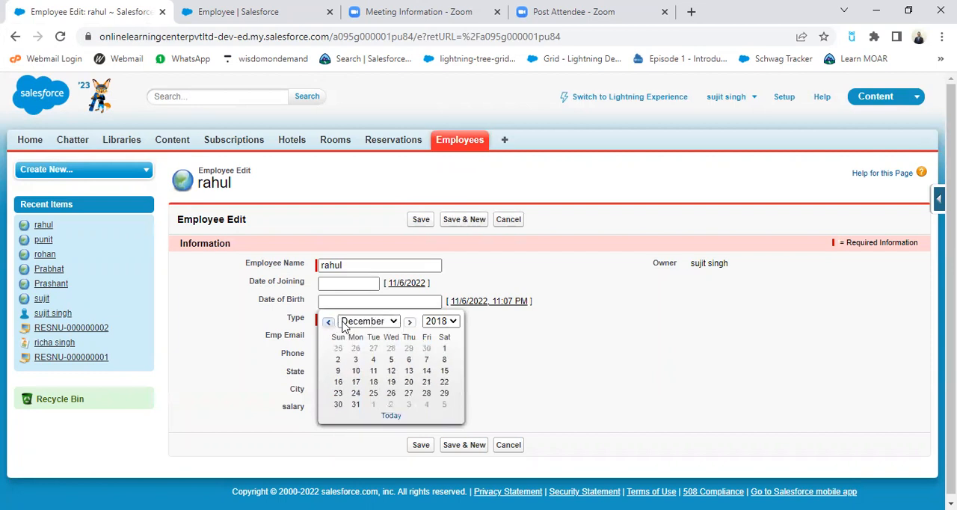
click(389, 325)
click(358, 334)
click(328, 322)
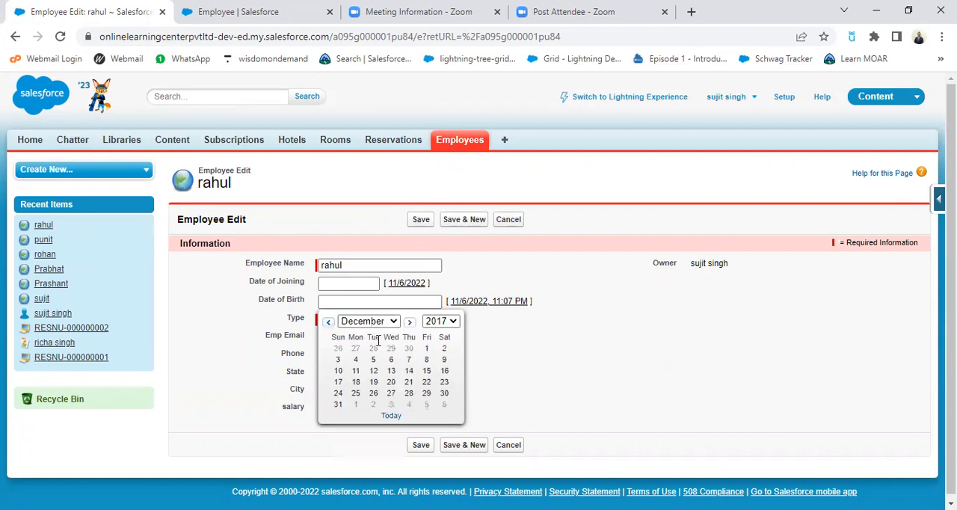
click(443, 370)
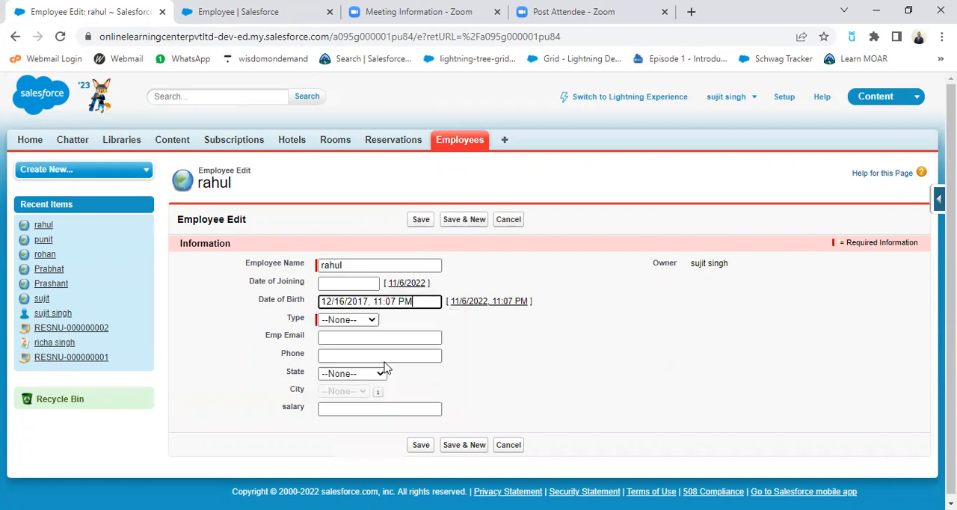
Step: Set the employee's Type to Employee and save the record
click(370, 321)
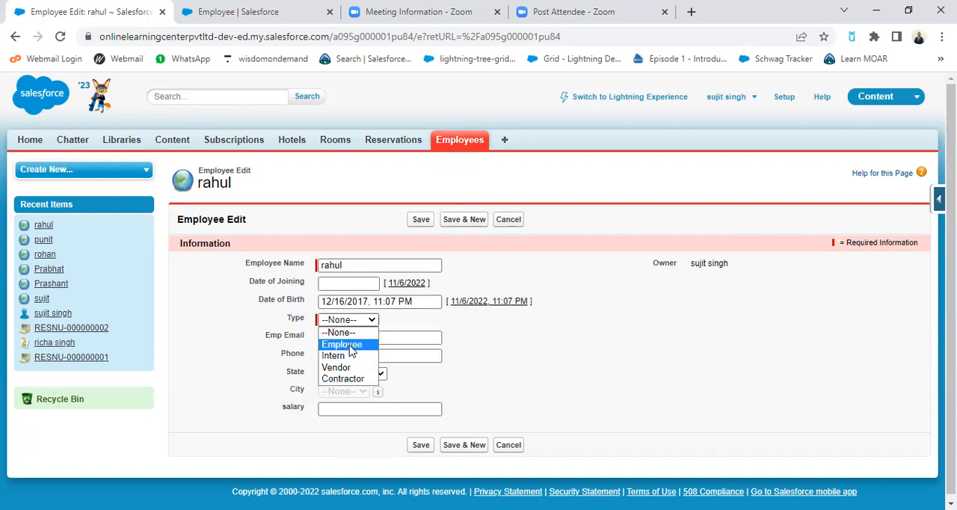
click(349, 345)
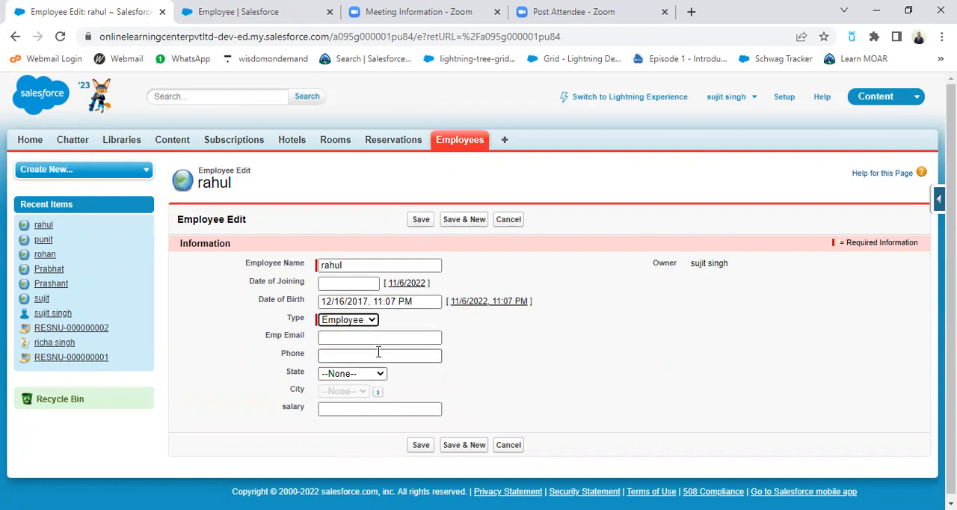
click(510, 375)
click(421, 445)
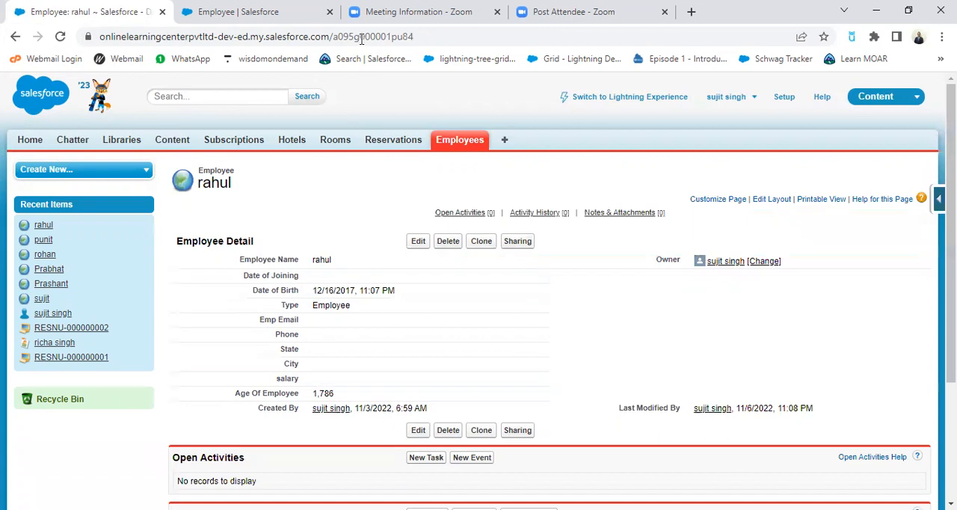
Step: Change the Age Of Employee field's formula to (NOW() - Date_of_Birth__c) / 365 in the Employee object's setup and save it
click(288, 11)
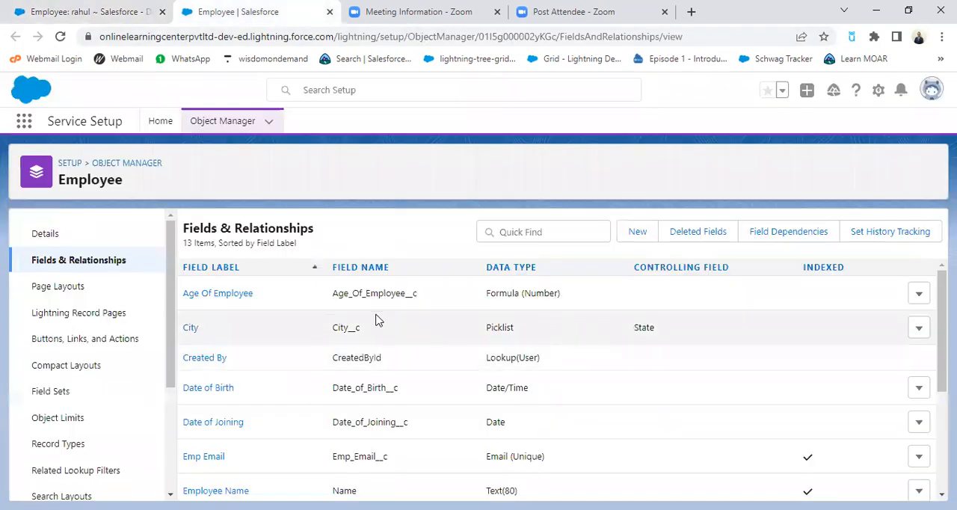
click(250, 298)
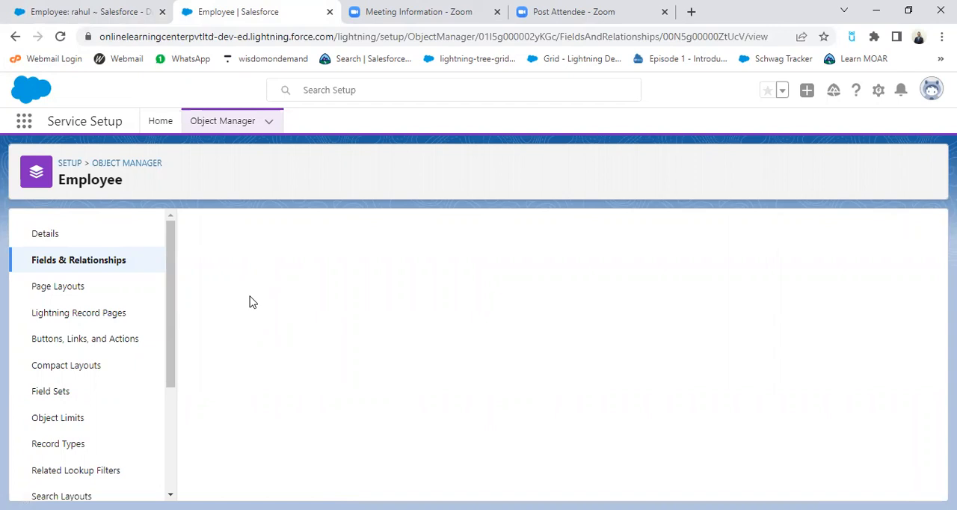
click(428, 294)
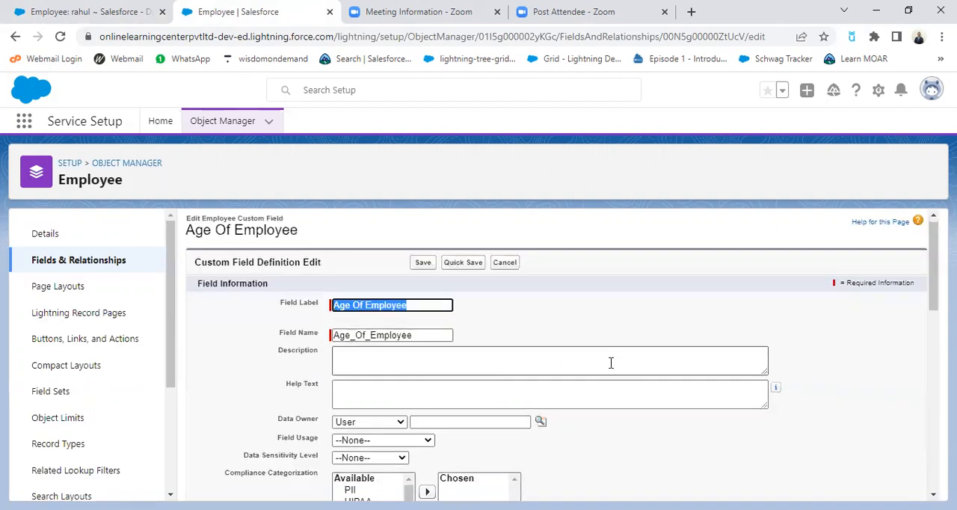
scroll(611, 363, down, 10)
click(351, 269)
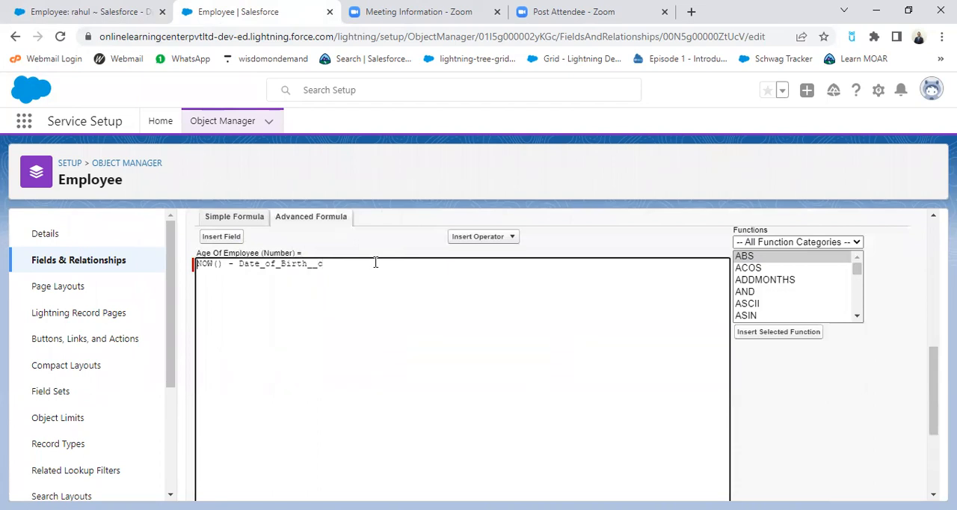
text(()
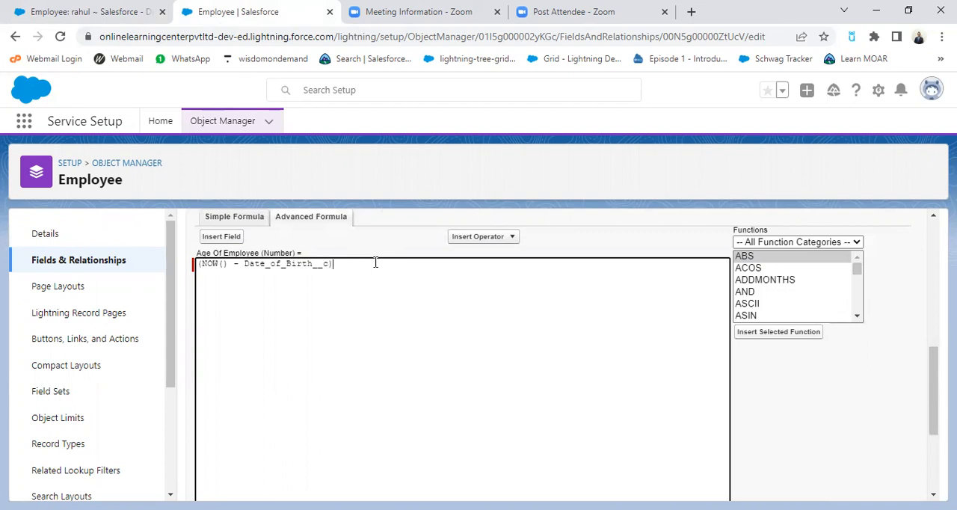
click(510, 241)
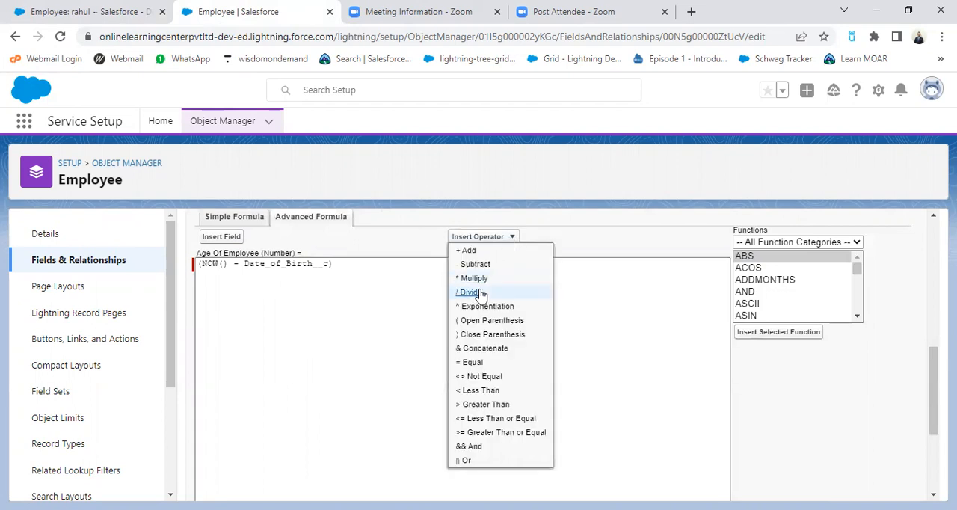
click(478, 292)
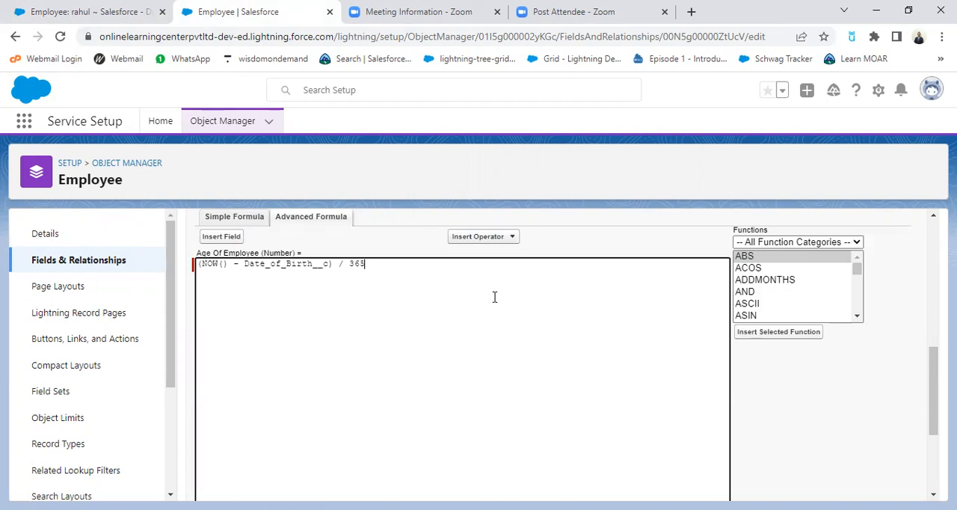
scroll(494, 297, down, 5)
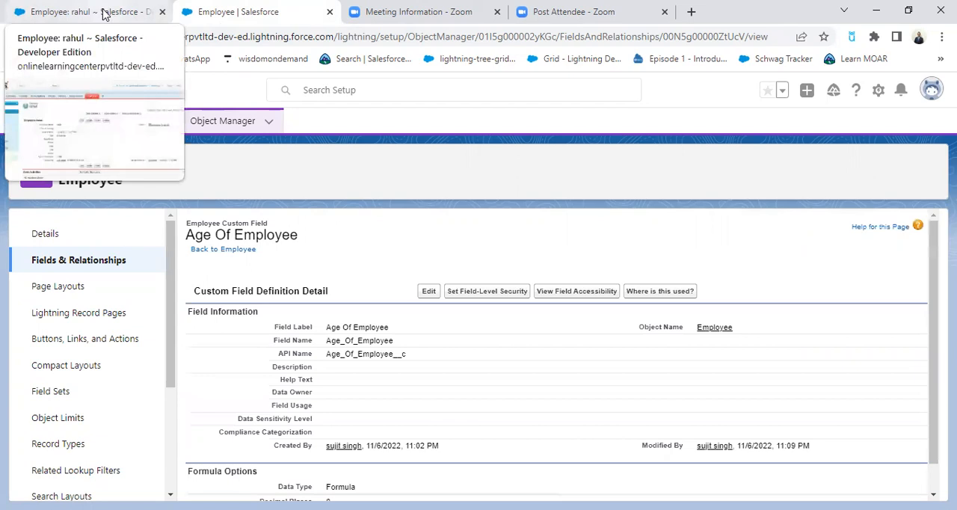
Step: Reload the employee record, switch to Lightning Experience, and check the Age Of Employee value
click(103, 16)
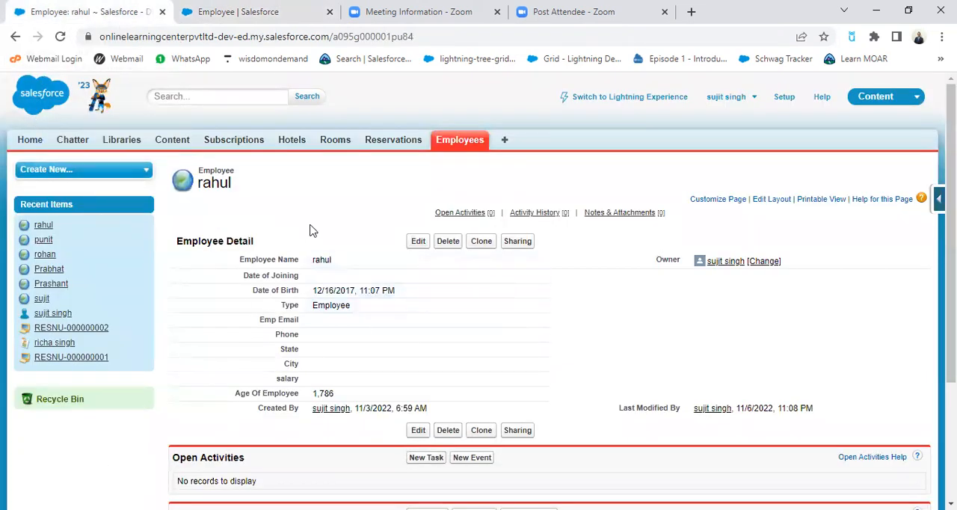
click(60, 37)
click(662, 99)
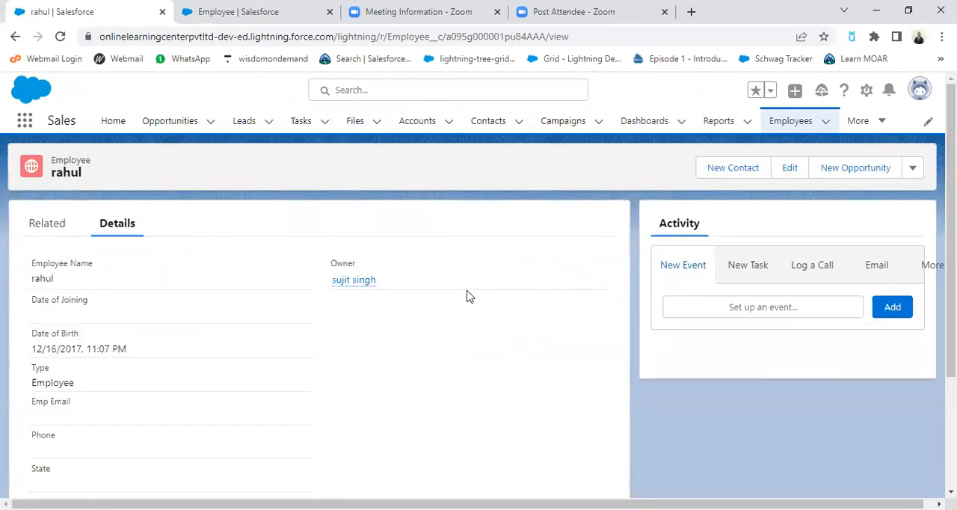
scroll(231, 395, down, 2)
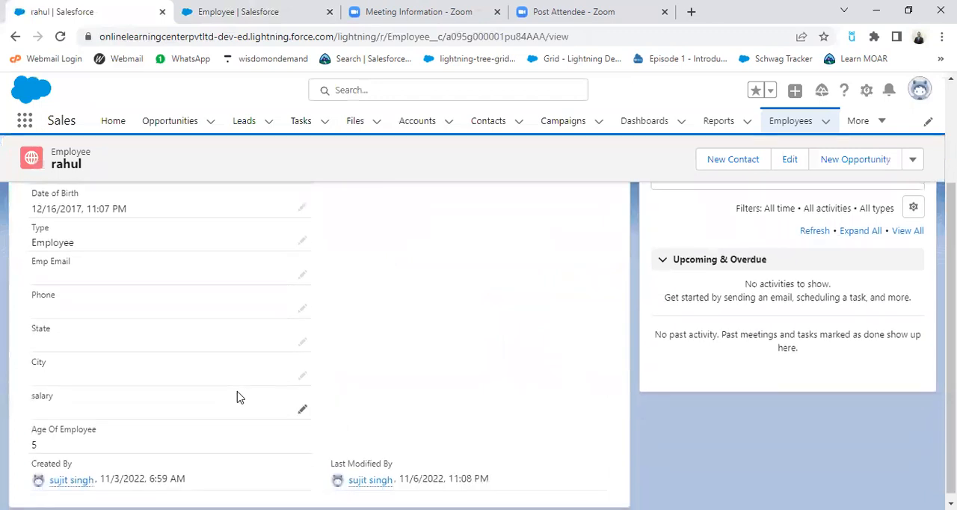
scroll(246, 411, up, 2)
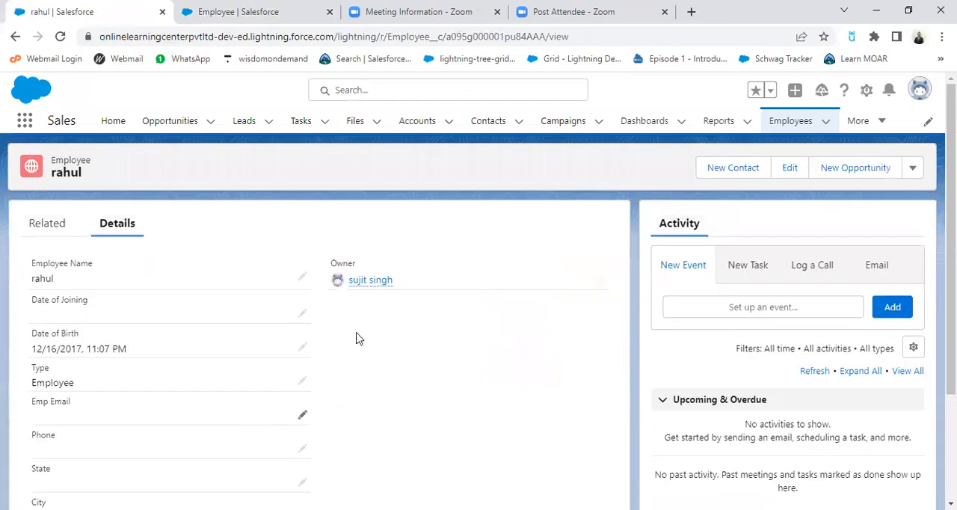
Step: Reopen the first recently viewed employee, change the date of birth to an earlier year, save, and check Age Of Employee
click(792, 127)
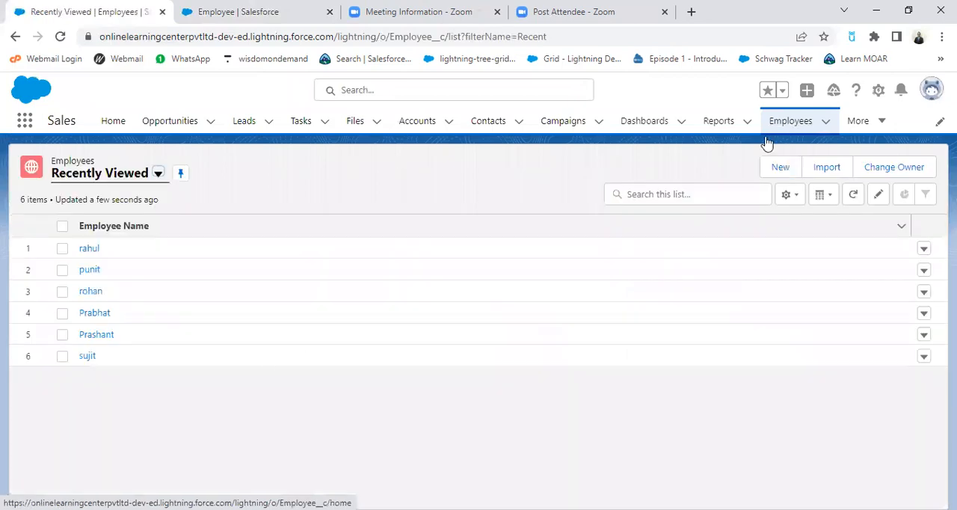
click(93, 249)
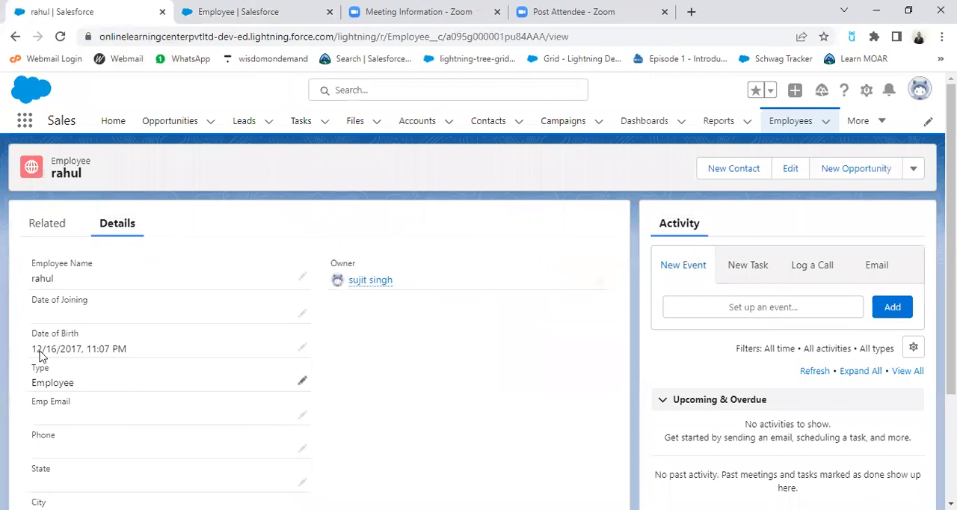
click(301, 352)
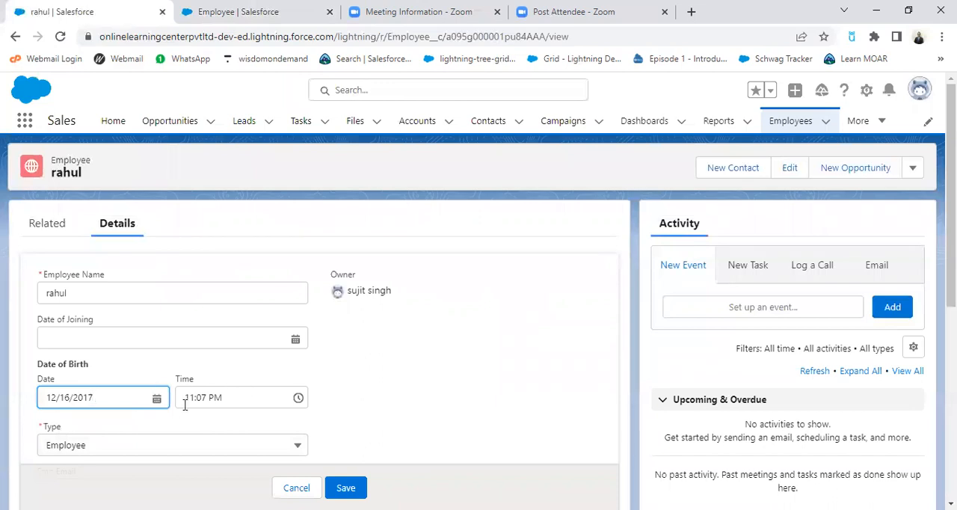
click(157, 399)
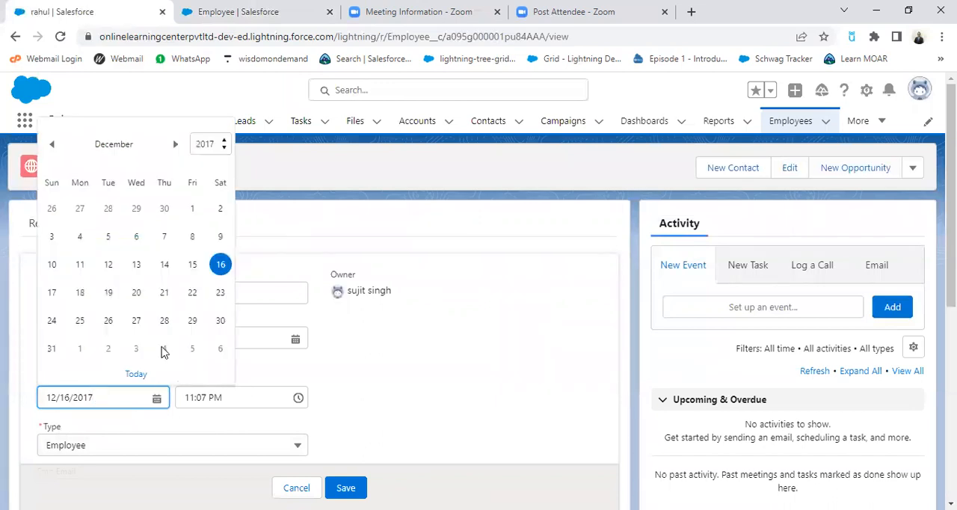
click(226, 146)
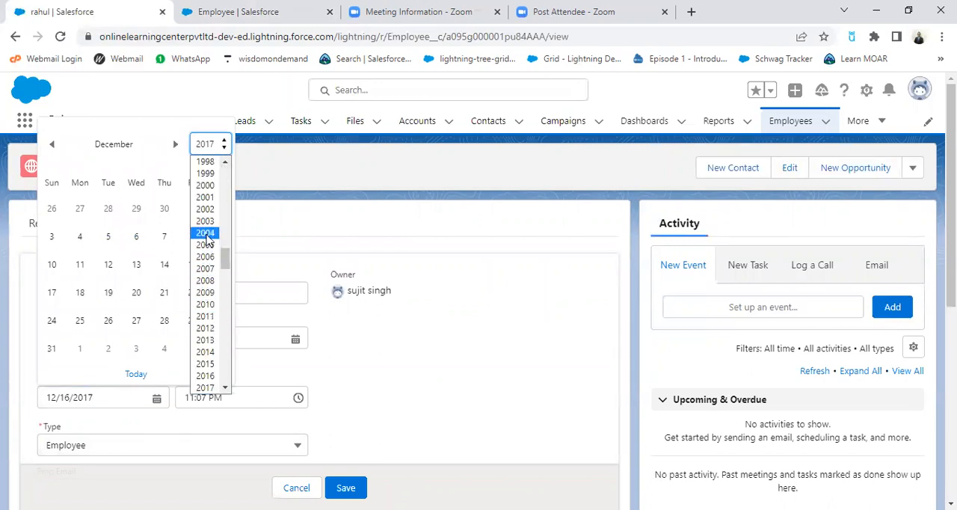
click(205, 162)
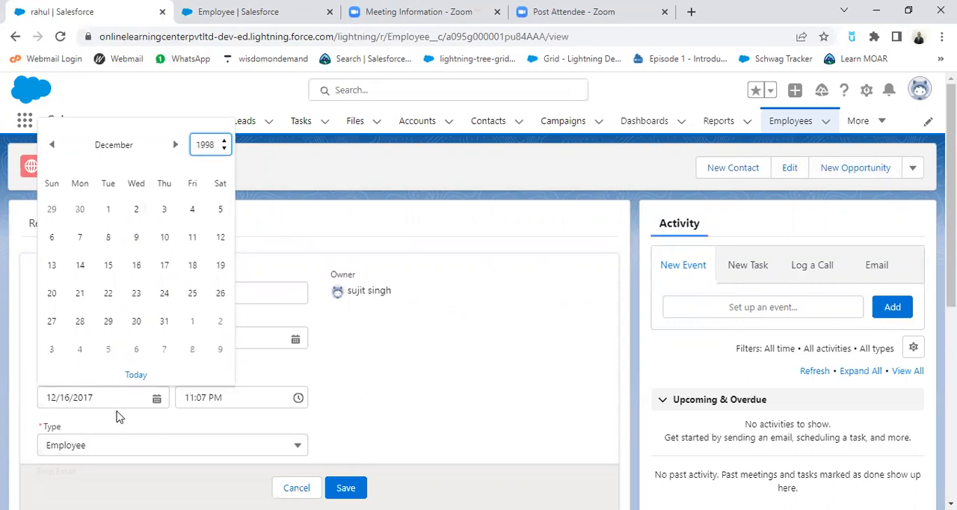
click(136, 293)
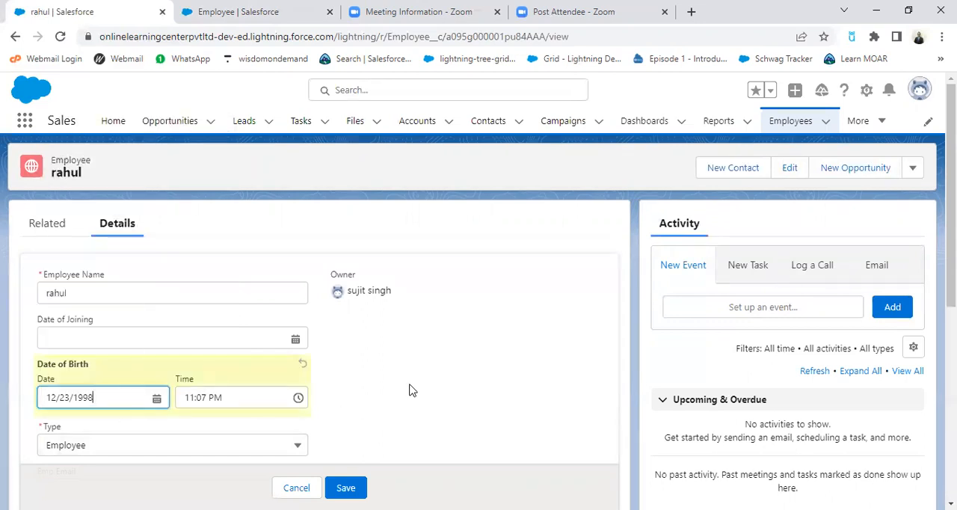
key(Return)
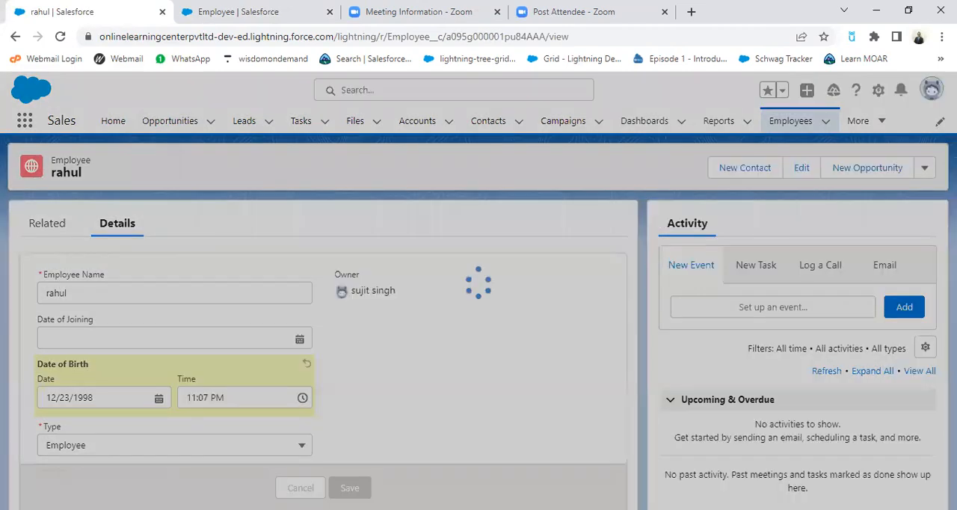
scroll(432, 378, down, 2)
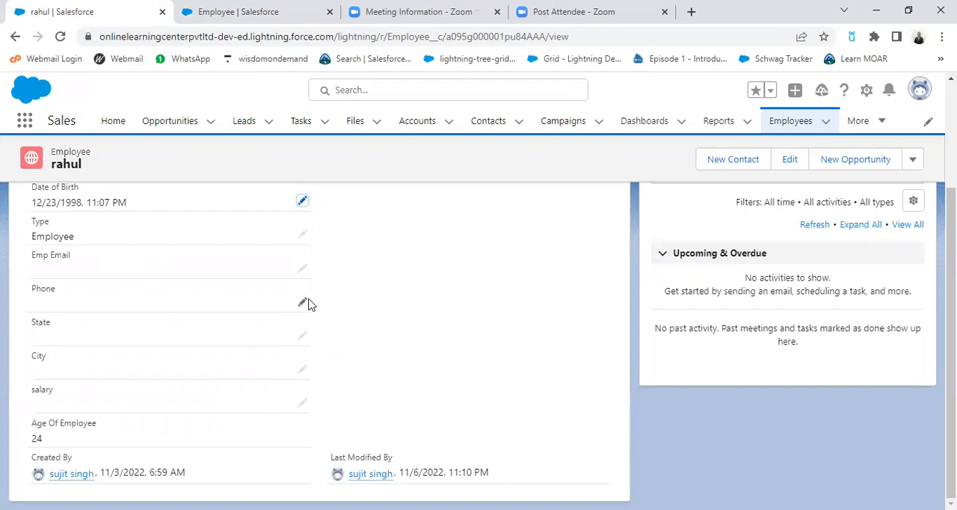
Step: Start a new custom field on the Employee object and choose Formula as its data type
click(231, 21)
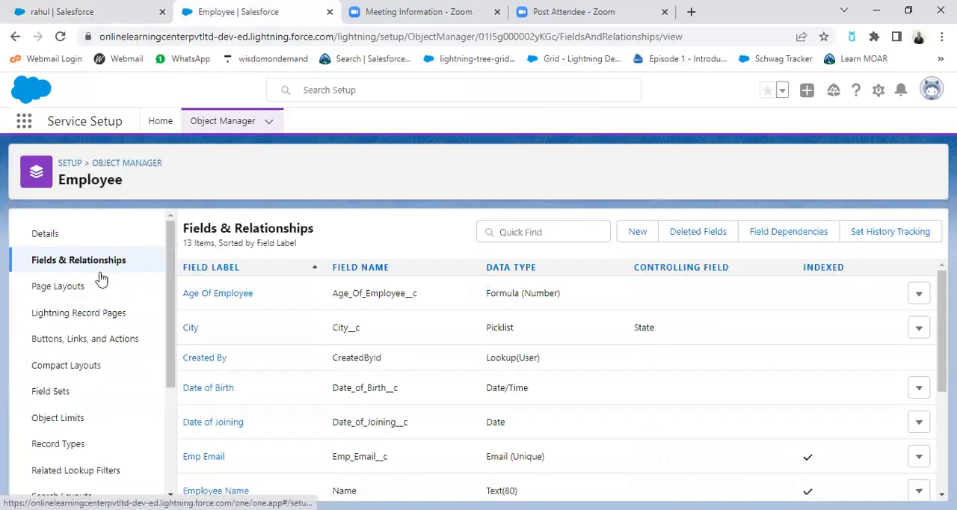
click(635, 240)
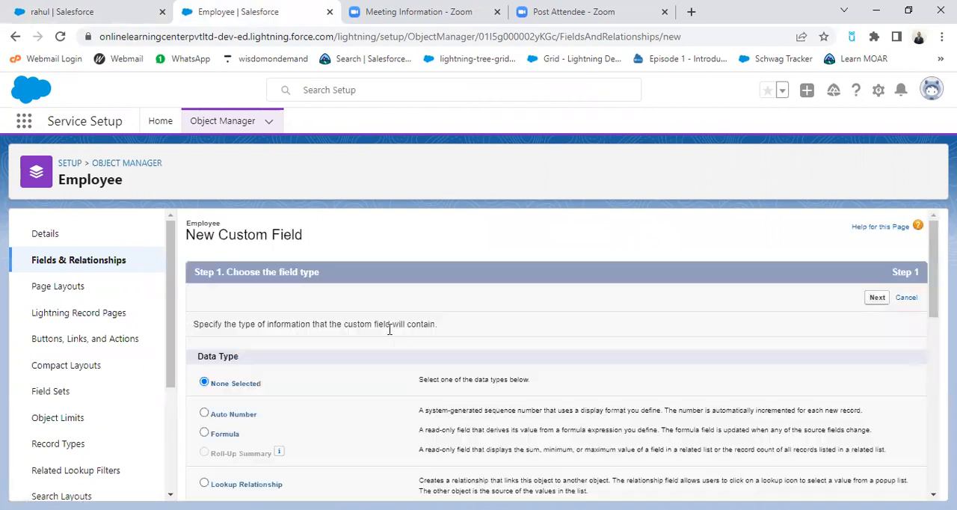
scroll(386, 400, down, 1)
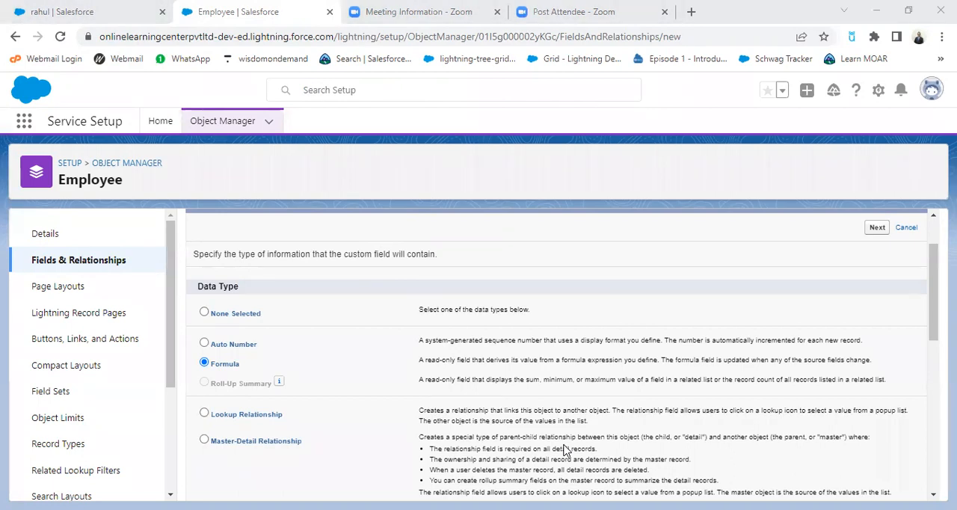
Step: Switch to the WPS Office presentation and turn off bold at the end of the Experiance line on the Formula Field slide
key(alt+Tab)
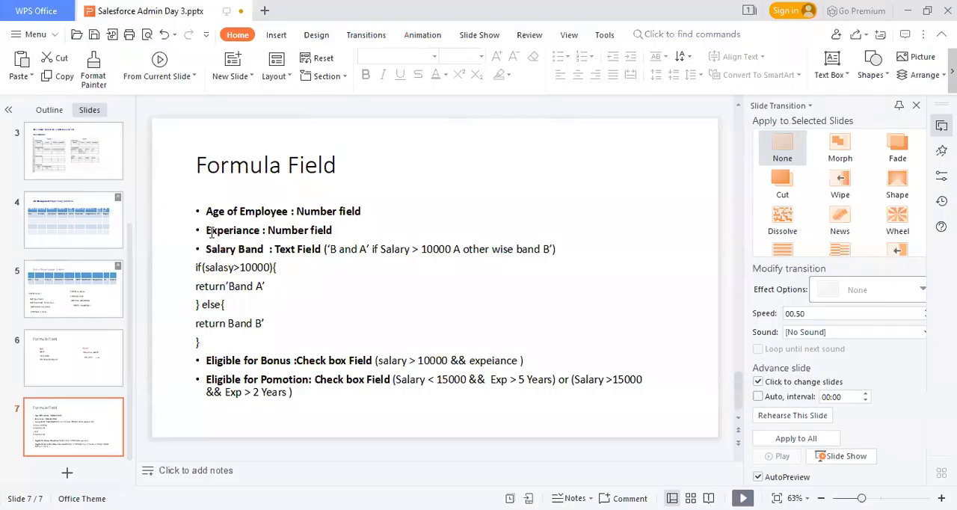
click(347, 230)
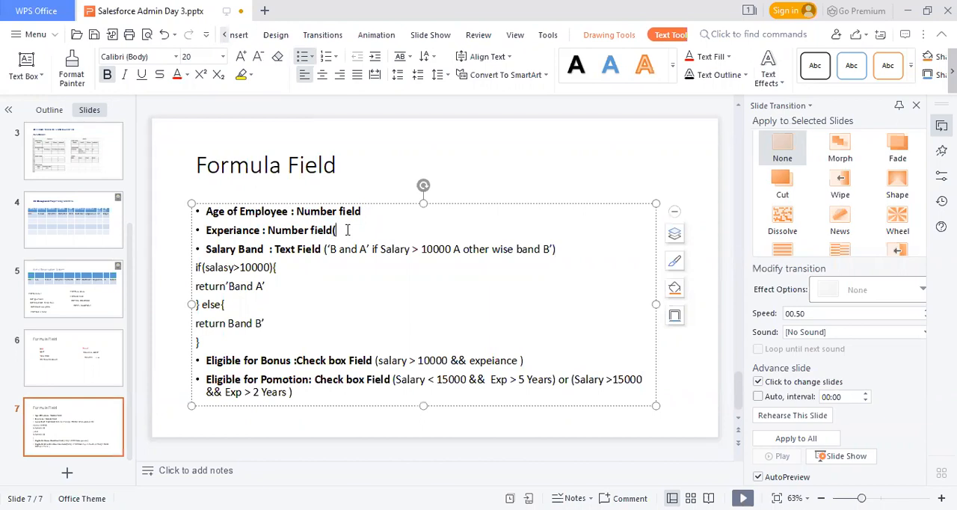
key(BackSpace)
click(109, 74)
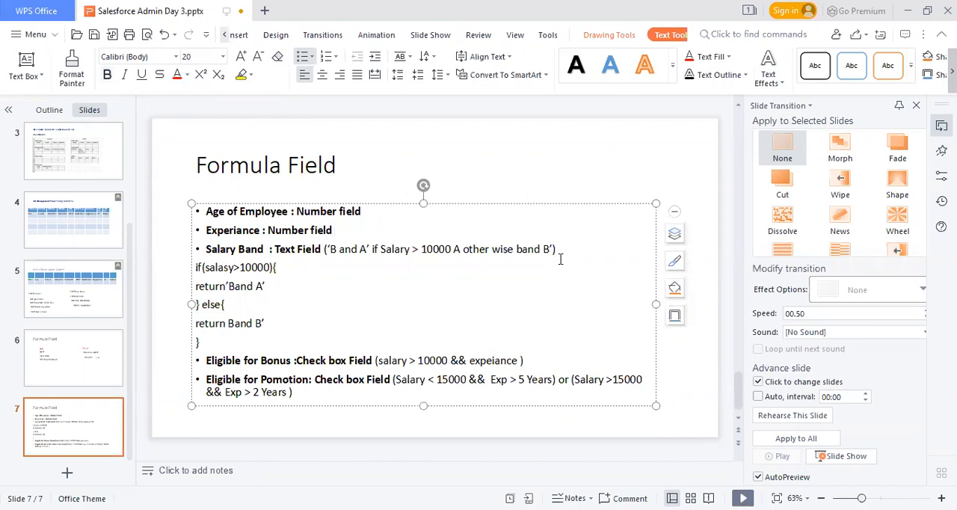
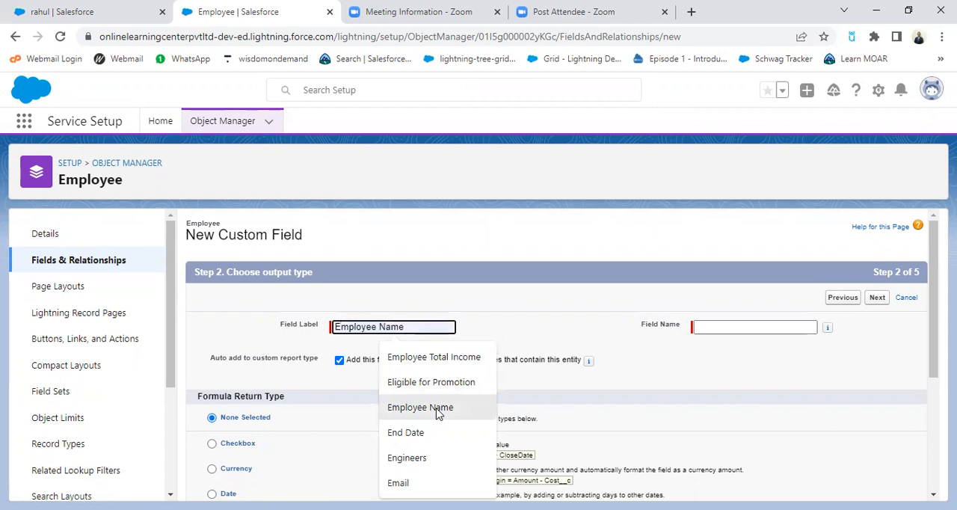
Step: Label the new formula field Employee Experience and let the field name fill in from the label
click(440, 409)
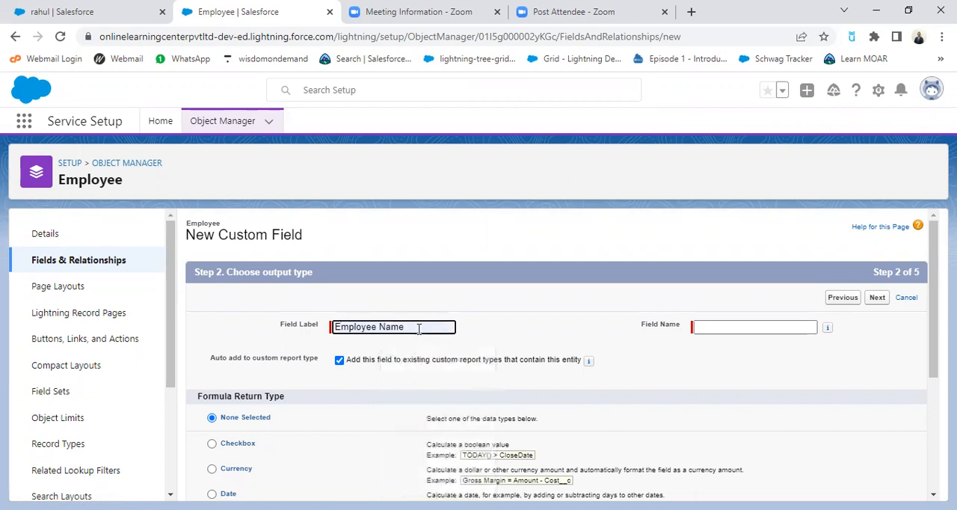
key(BackSpace)
key(BackSpace)
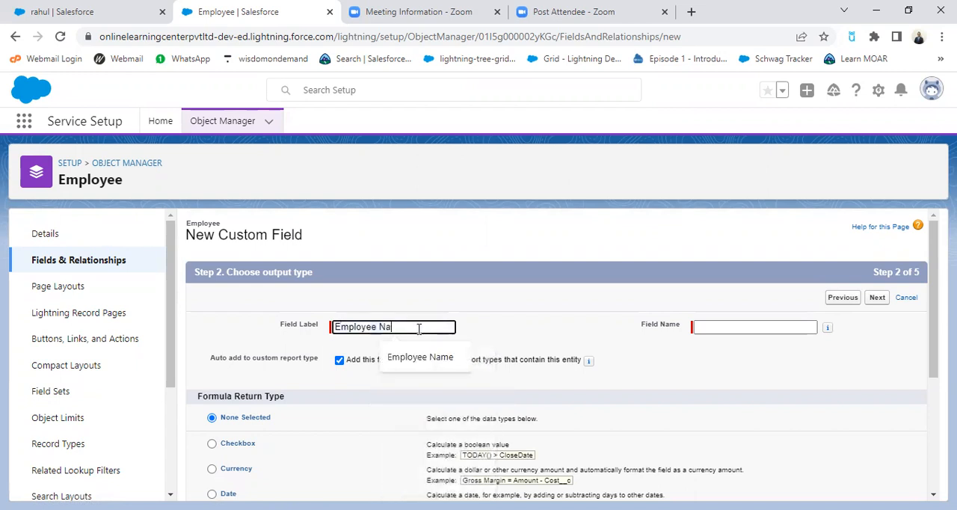
key(BackSpace)
key(BackSpace)
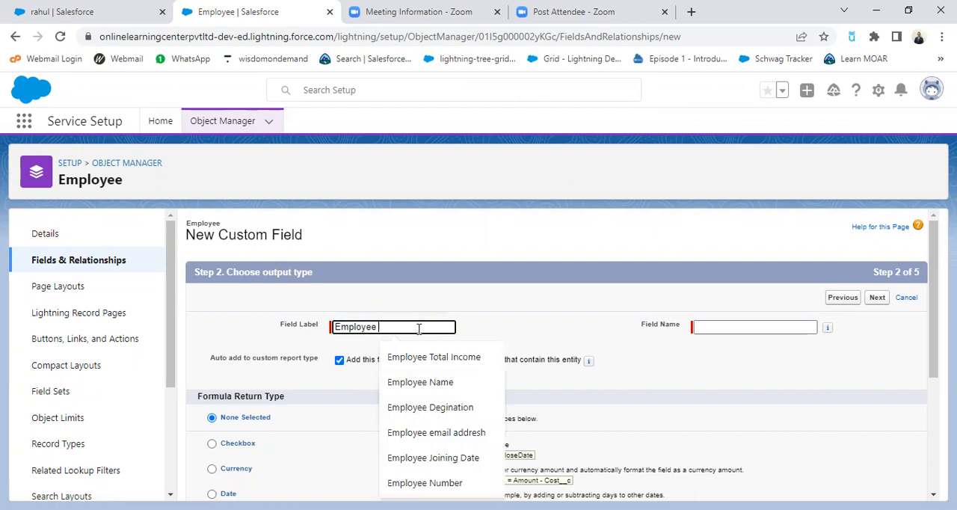
text(E)
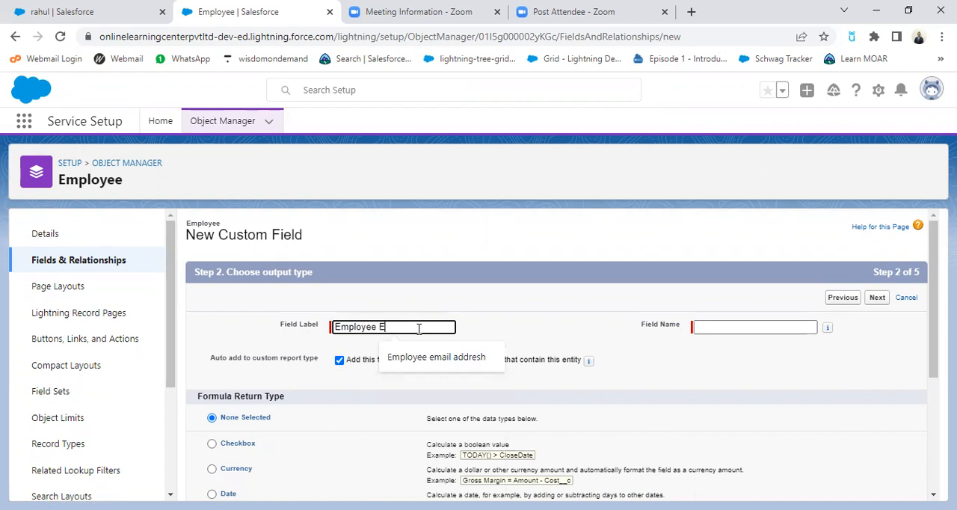
text(xpe)
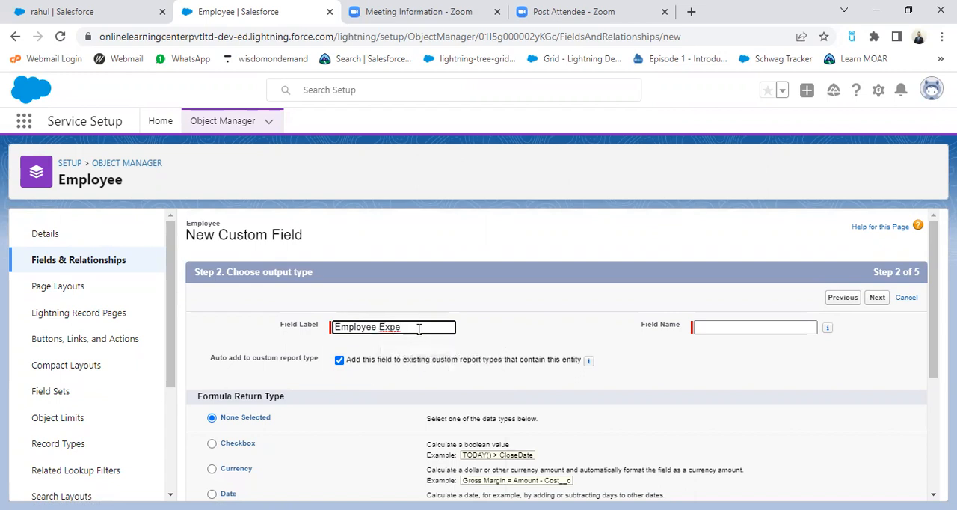
text(rience)
click(477, 333)
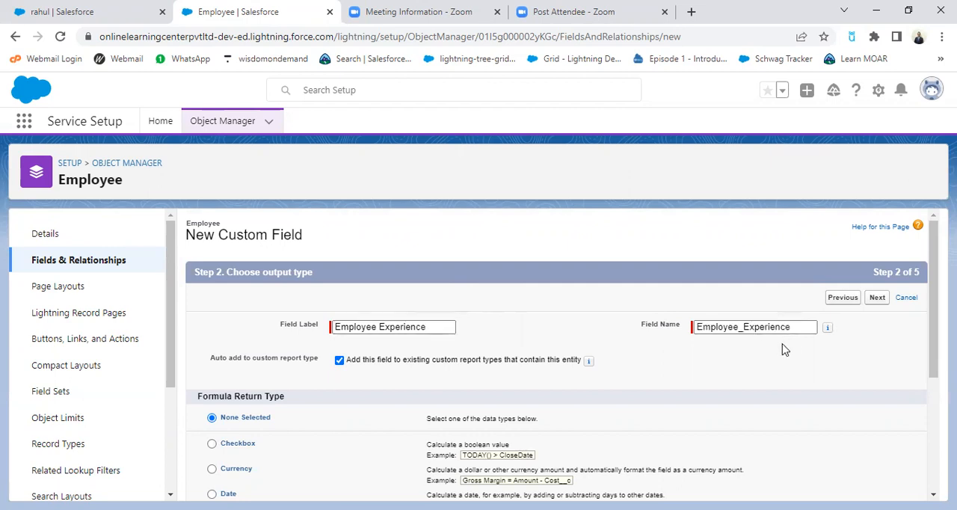
Step: Set the formula return type to Number and paste the note "(Today date - joining date )" into the formula editor
scroll(531, 358, down, 2)
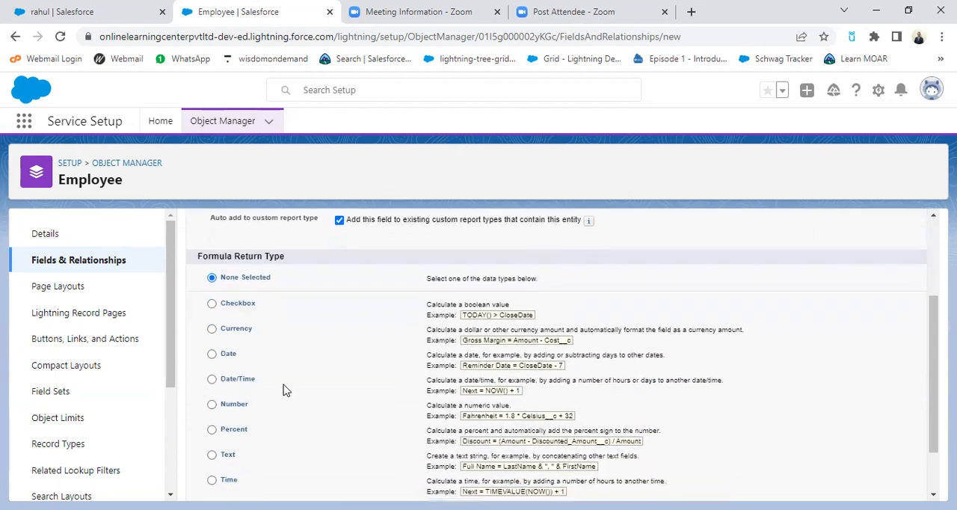
scroll(305, 382, down, 1)
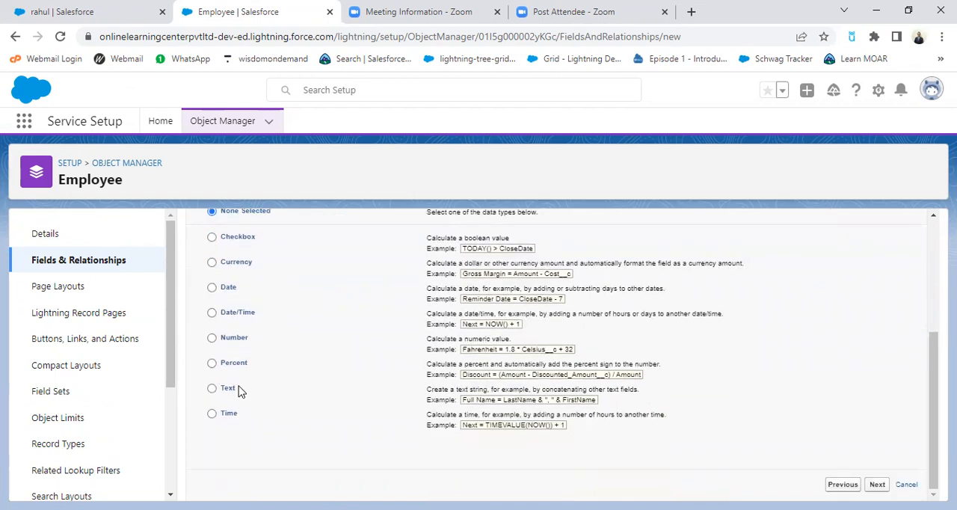
click(213, 338)
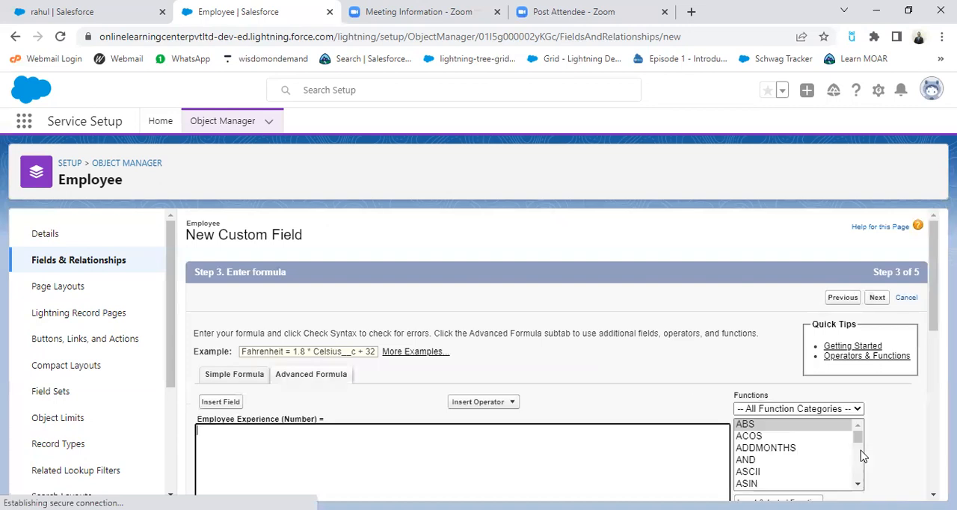
scroll(441, 432, down, 1)
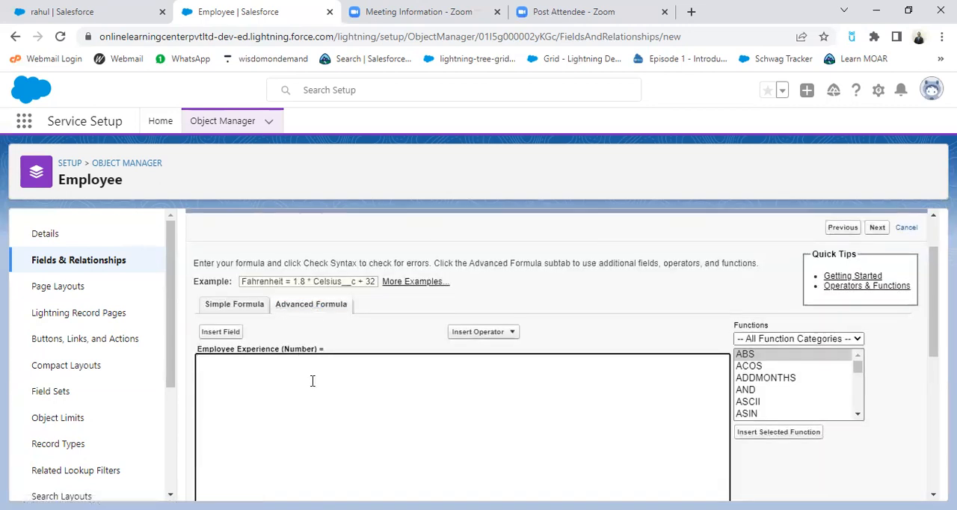
text((Today date - joining date ))
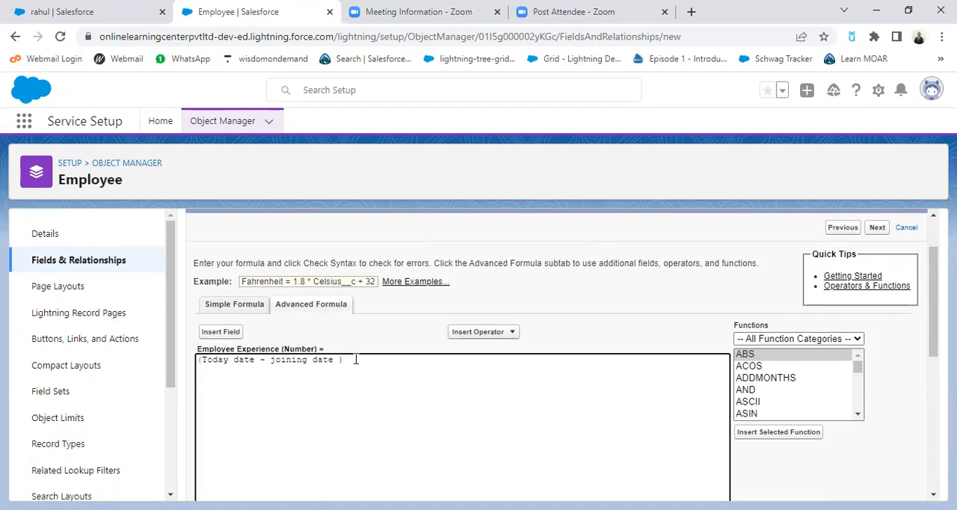
Step: Insert the TODAY function into the Employee Experience formula below the pasted note
click(857, 414)
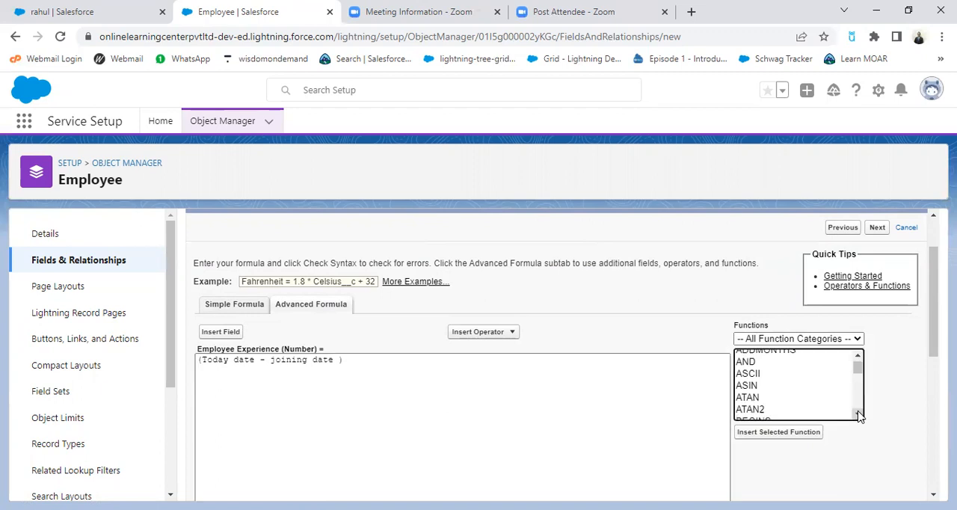
click(857, 414)
click(857, 414)
click(857, 414)
click(857, 414)
click(857, 415)
click(858, 414)
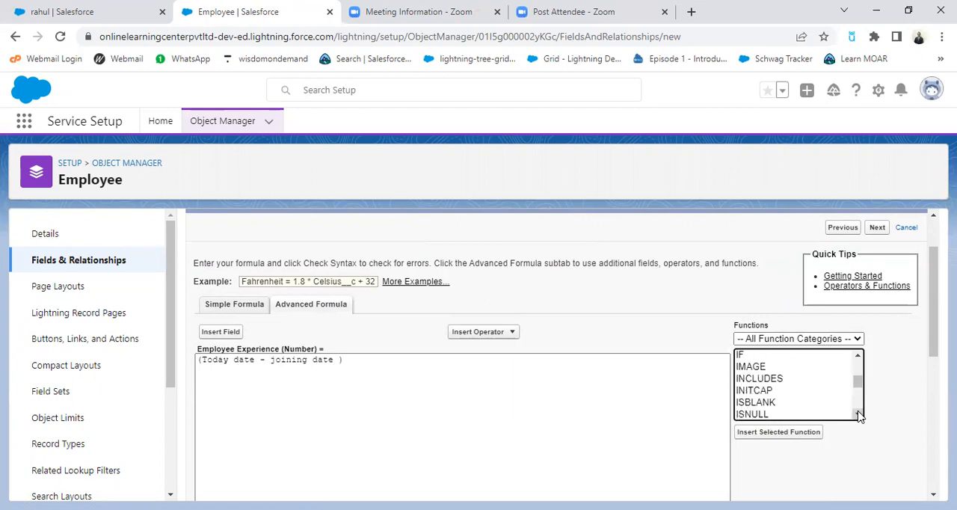
click(857, 415)
click(857, 414)
click(858, 415)
click(857, 414)
click(858, 414)
click(857, 414)
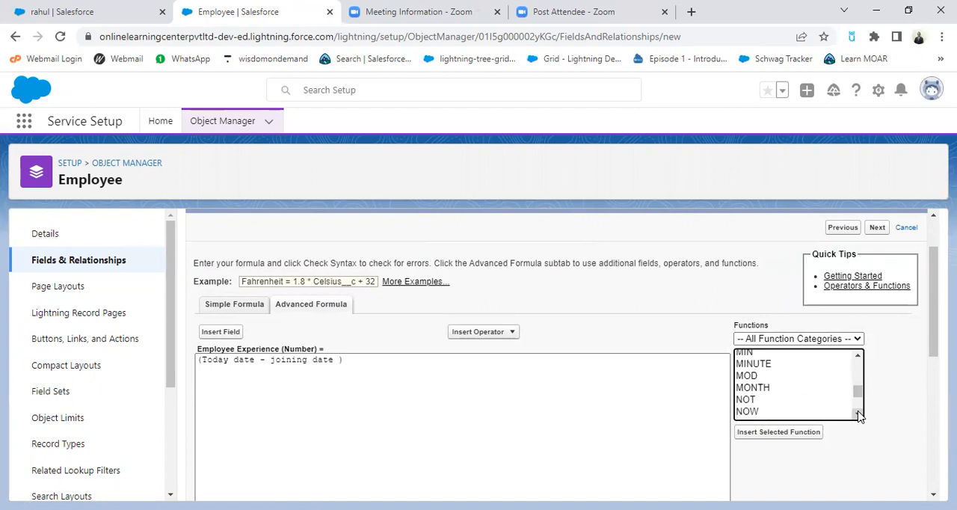
click(858, 414)
click(858, 414)
click(858, 414)
click(857, 414)
click(857, 414)
click(857, 414)
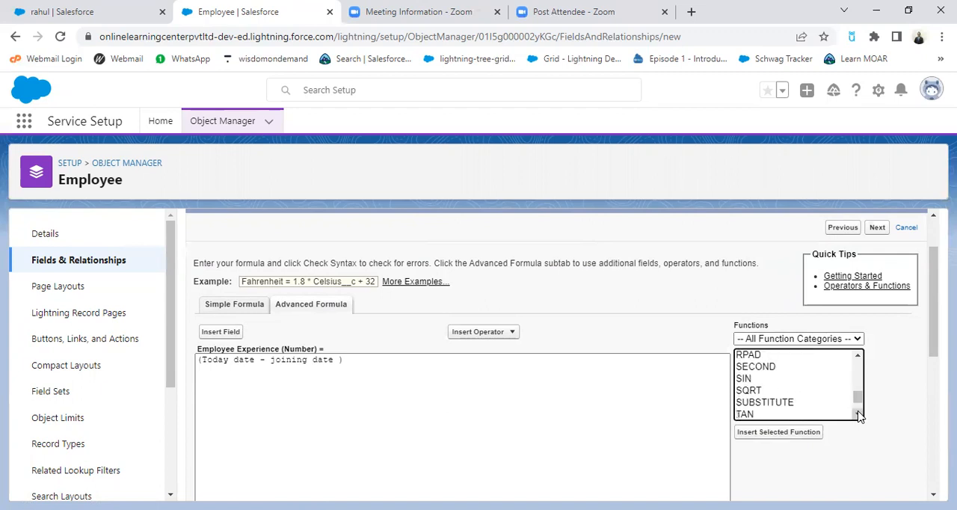
click(857, 414)
click(857, 414)
click(858, 414)
click(857, 414)
click(858, 414)
click(752, 378)
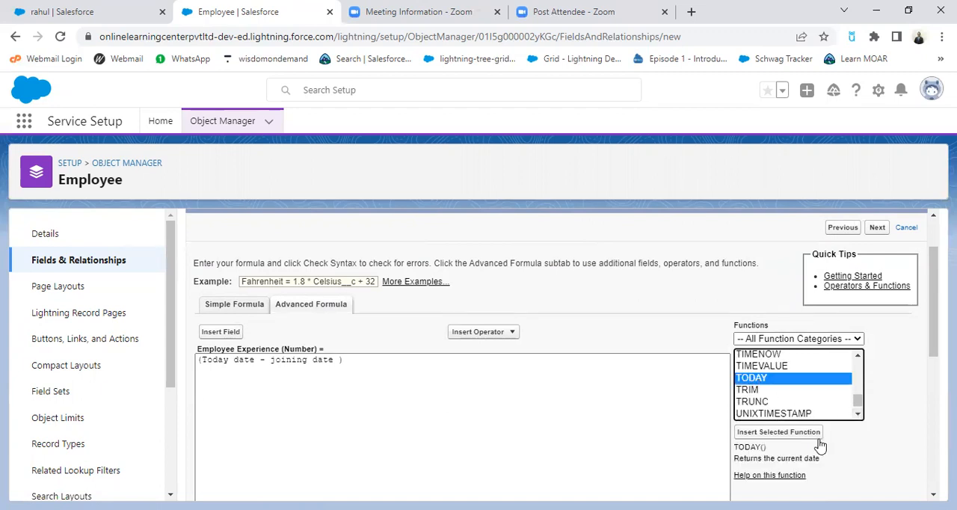
scroll(825, 457, down, 1)
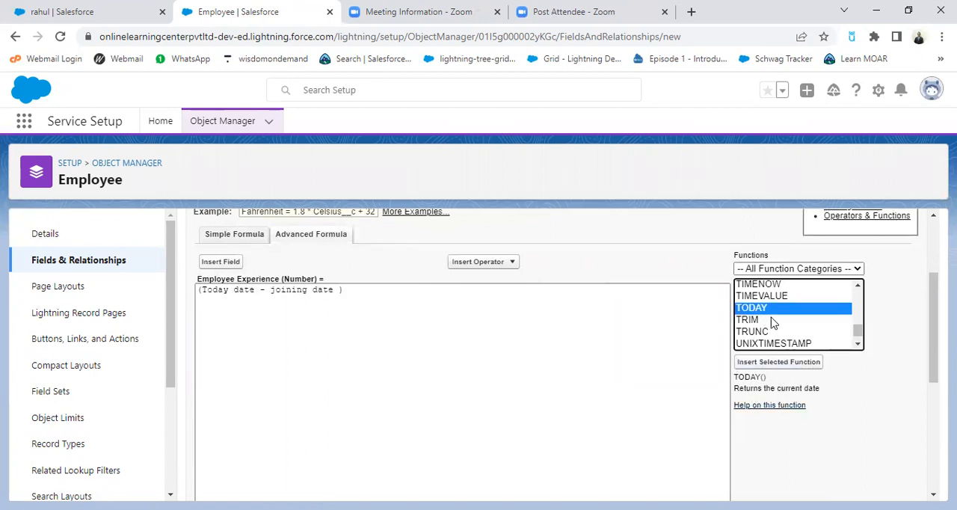
click(795, 366)
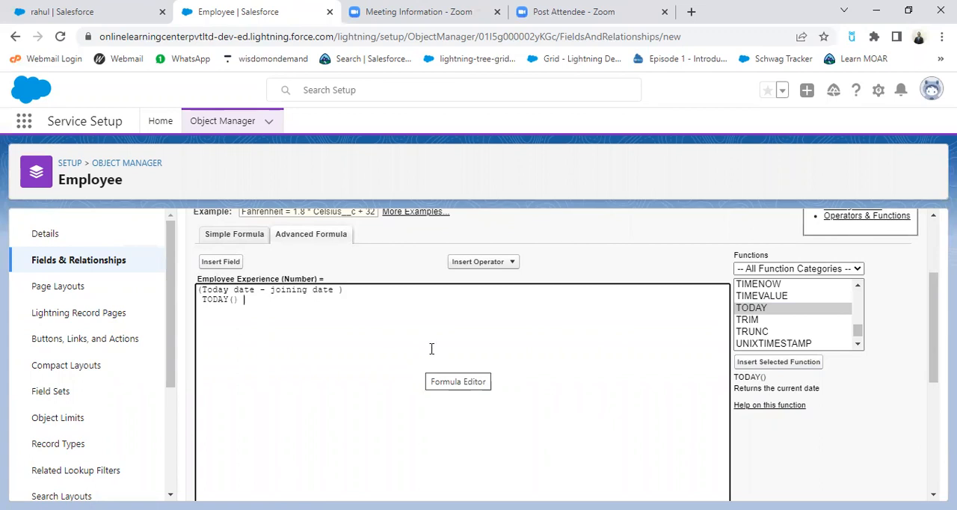
Step: Add a Subtract operator after TODAY() and insert the Employee object's Date of Joining field
click(489, 263)
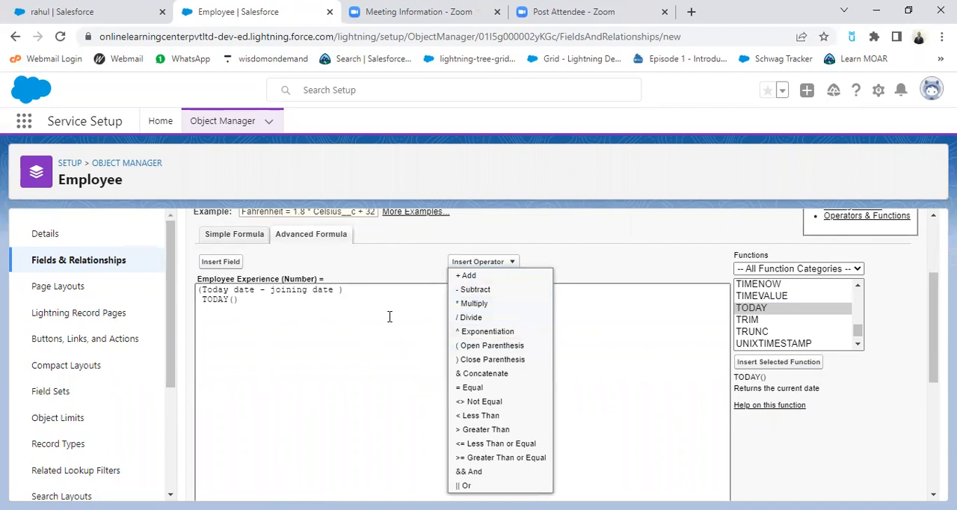
click(479, 291)
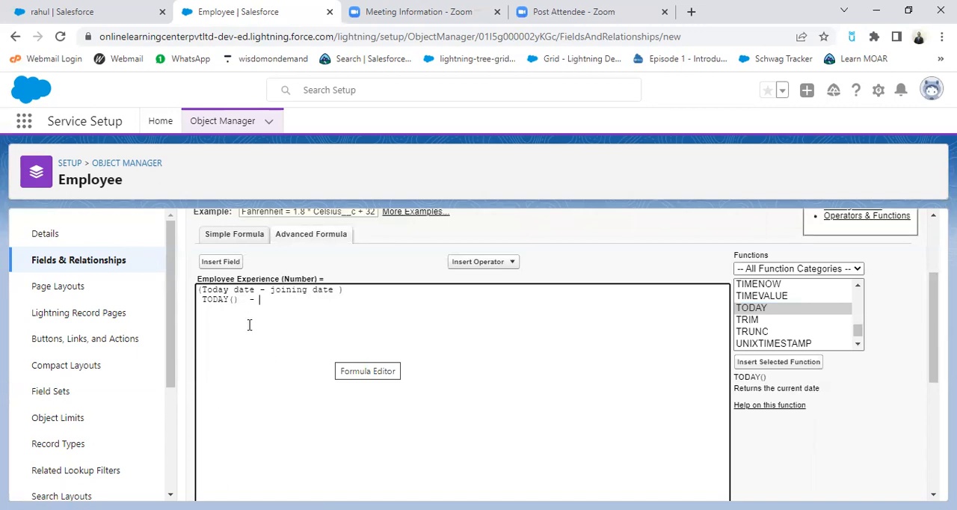
scroll(388, 338, up, 2)
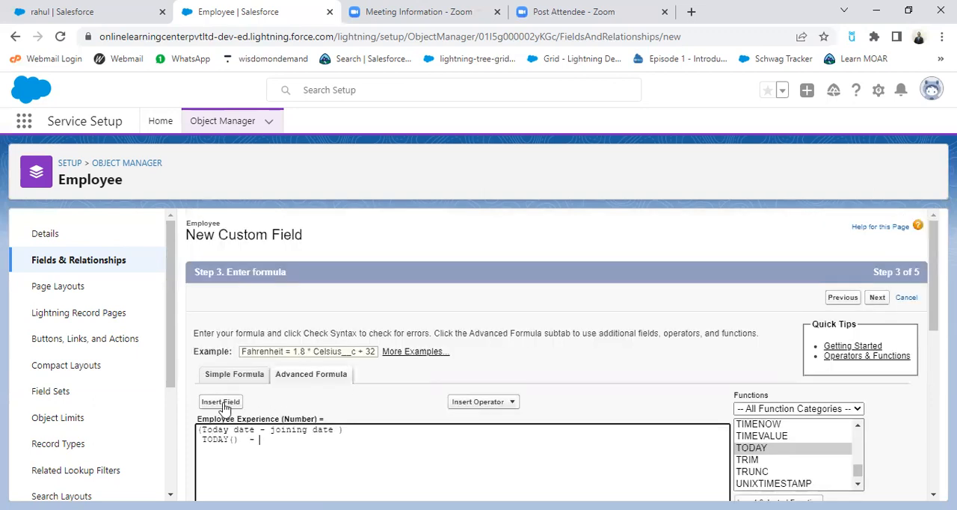
click(222, 404)
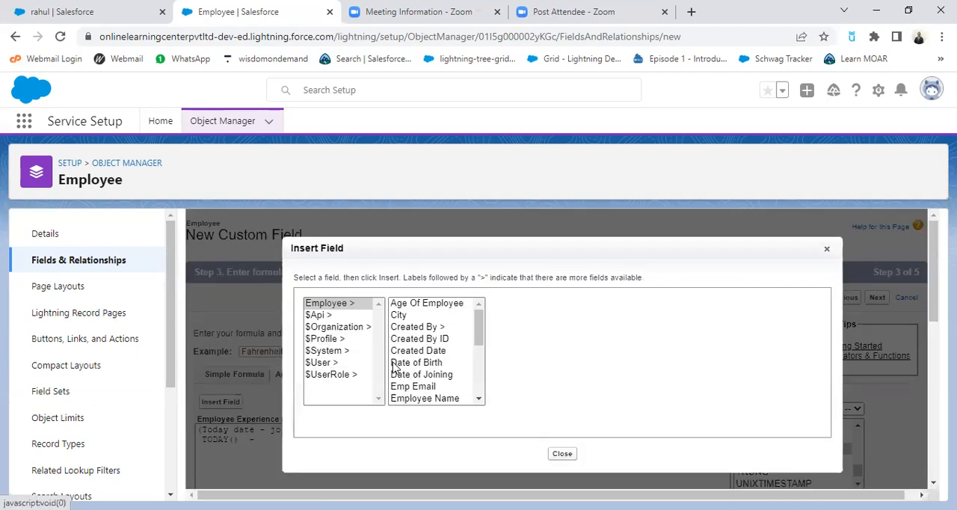
click(479, 399)
click(423, 348)
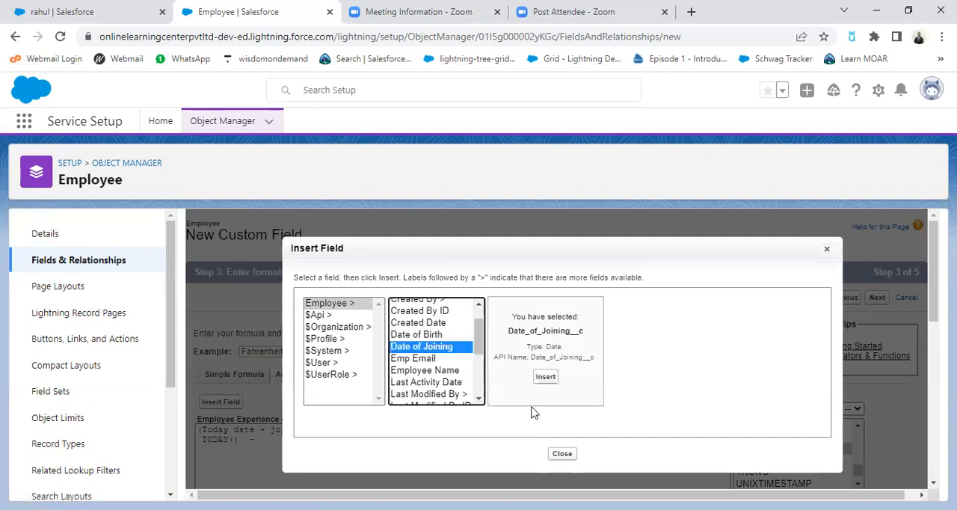
click(545, 377)
Step: Enclose the expression TODAY() - Date_of_Joining__c in parentheses
scroll(448, 438, down, 2)
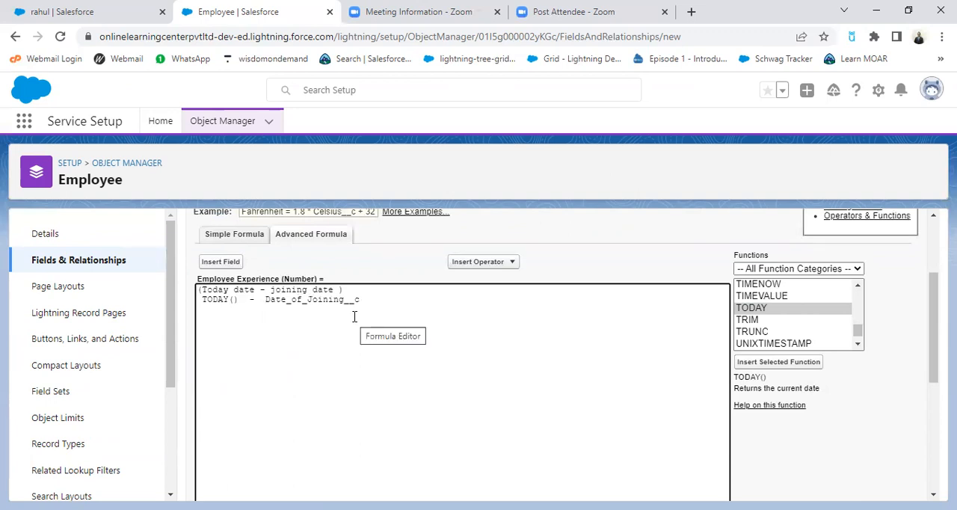
text())
click(202, 299)
text(()
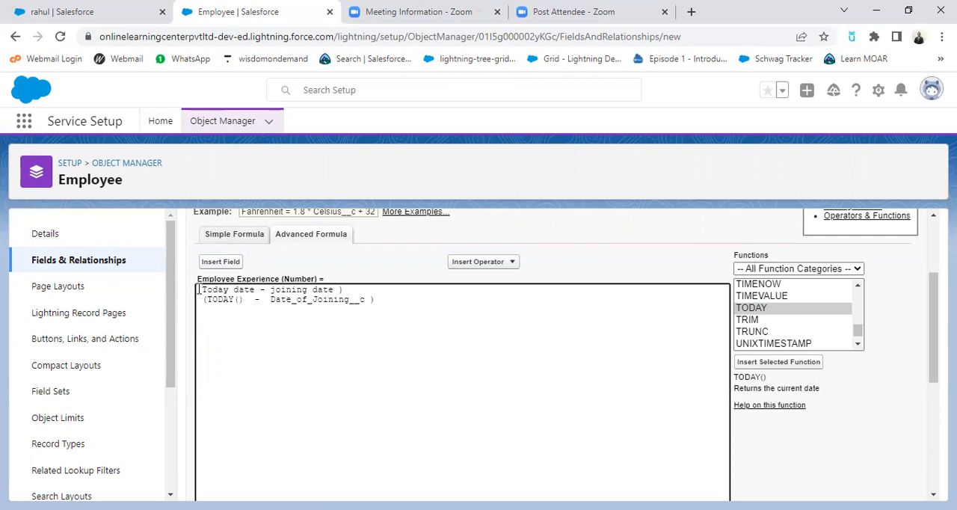
Step: Remove the pasted note line and leading blanks so the formula starts with the opening parenthesis before TODAY()
triple_click(362, 289)
key(BackSpace)
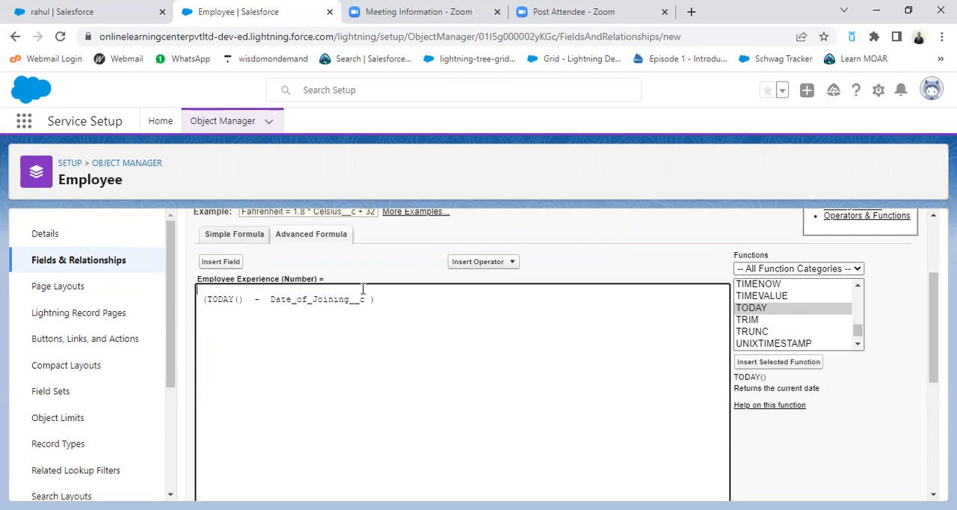
key(Delete)
key(Delete)
key(Delete)
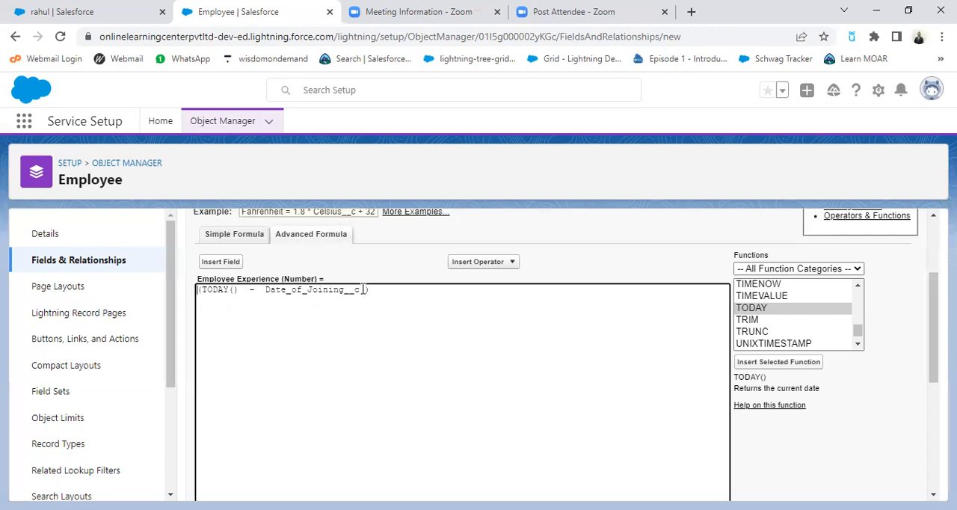
text(()
Step: Divide the parenthesized date difference by 365 using the Divide operator
click(409, 292)
click(487, 261)
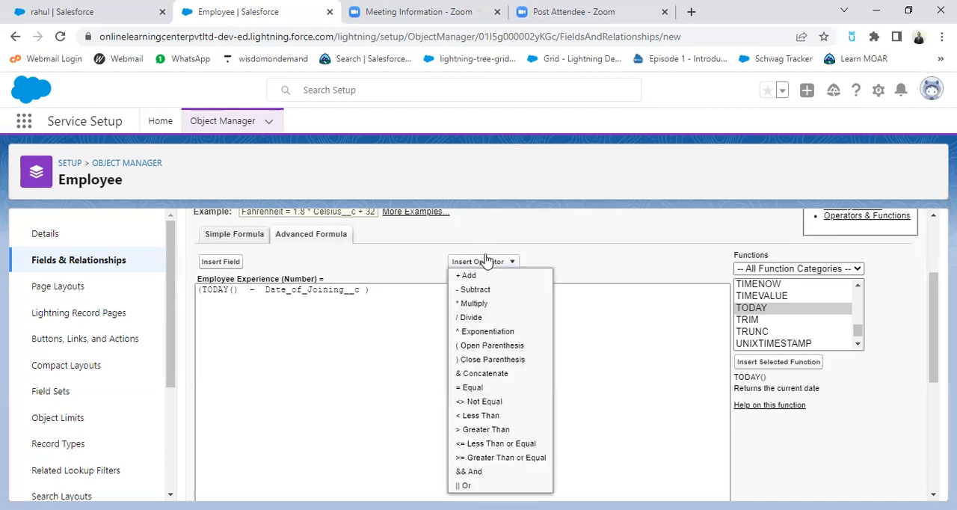
click(485, 317)
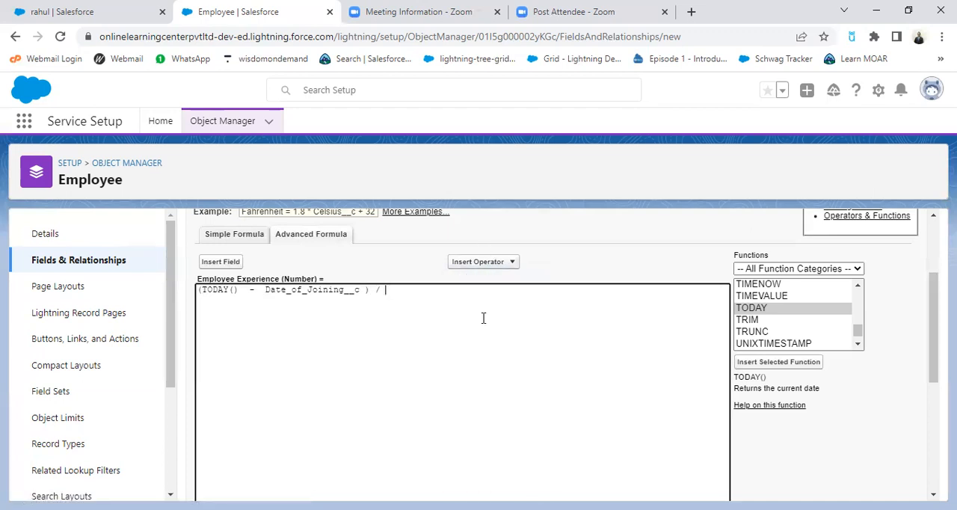
text(365)
Step: Check the formula's syntax, continue to field-level security, and review the profiles' visibility
scroll(484, 351, down, 5)
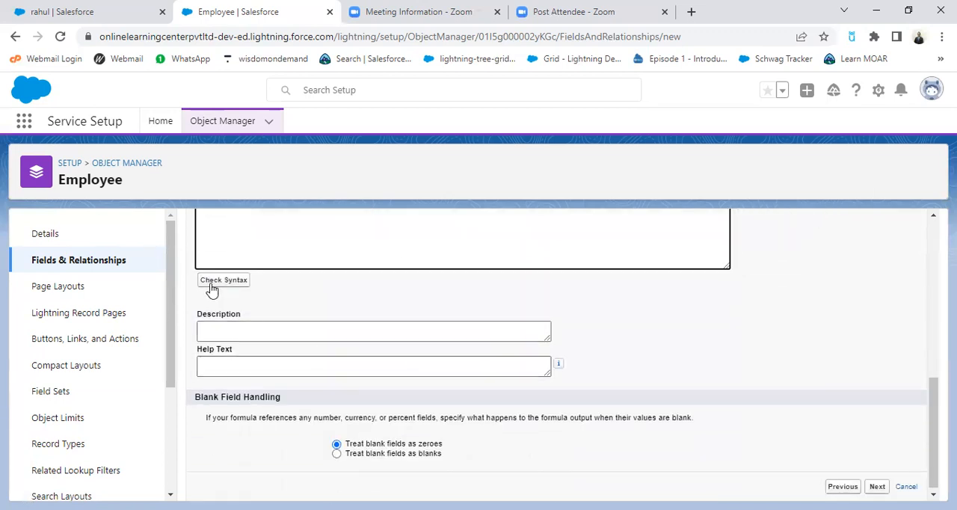
click(213, 281)
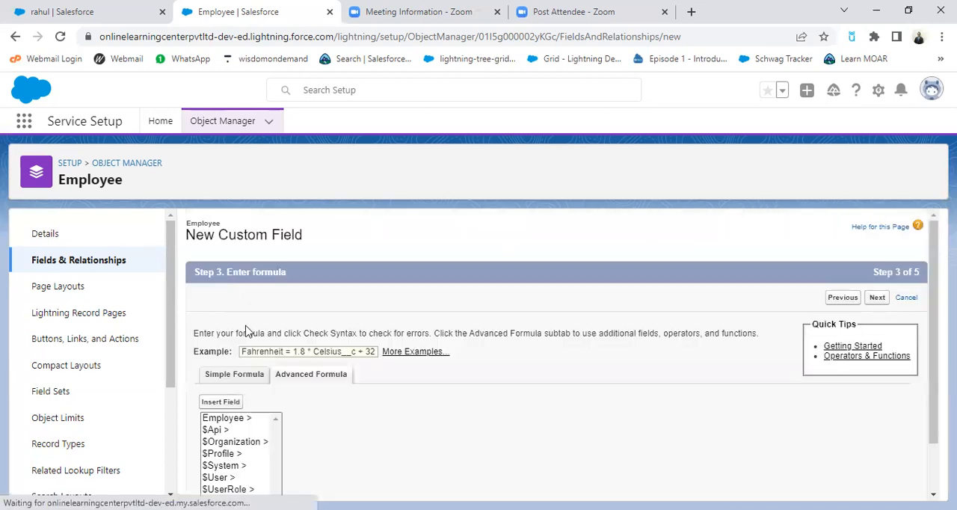
scroll(501, 404, down, 2)
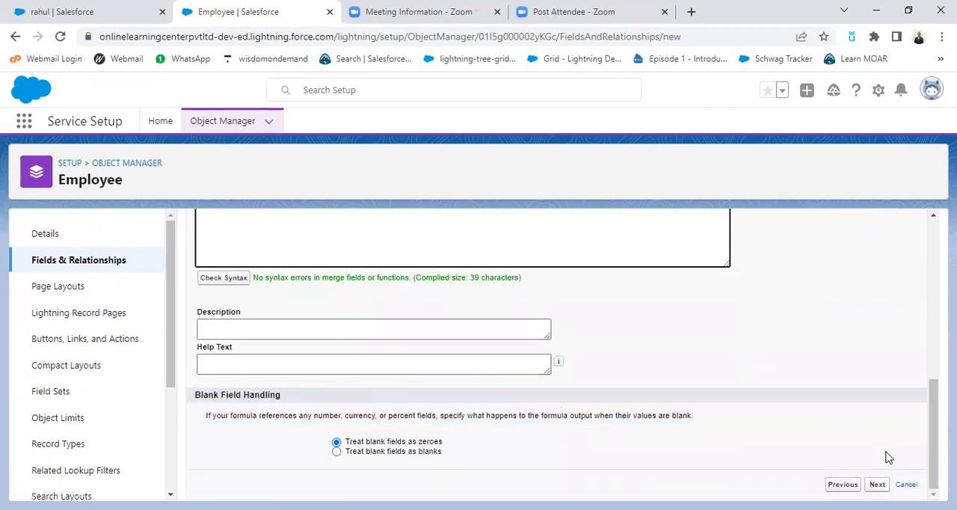
click(876, 484)
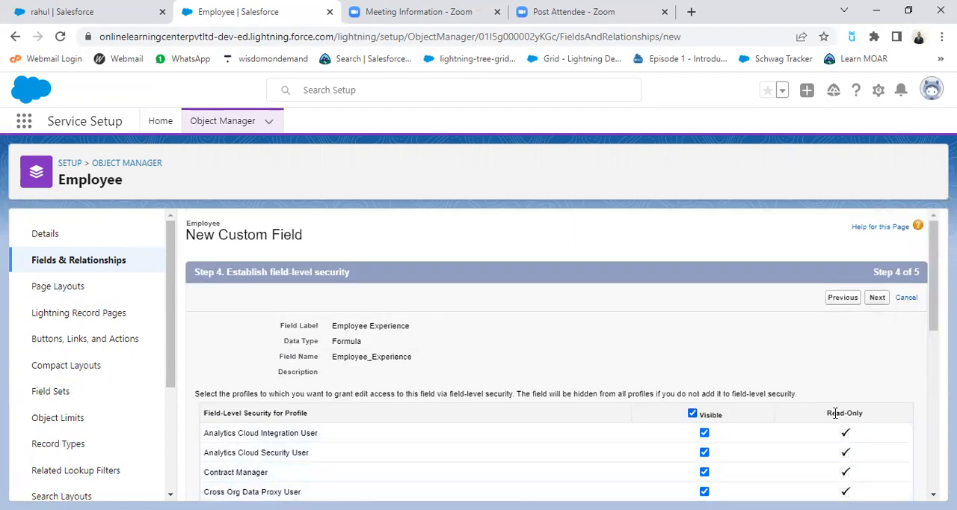
scroll(838, 418, down, 10)
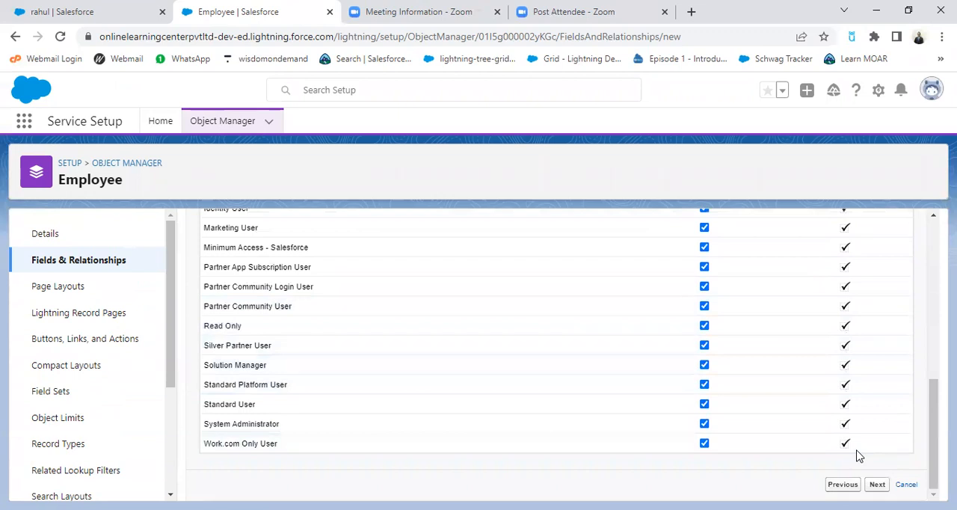
Step: Save the Employee Experience field with Employee Layout included, and check for it in the refreshed Fields & Relationships list
click(877, 484)
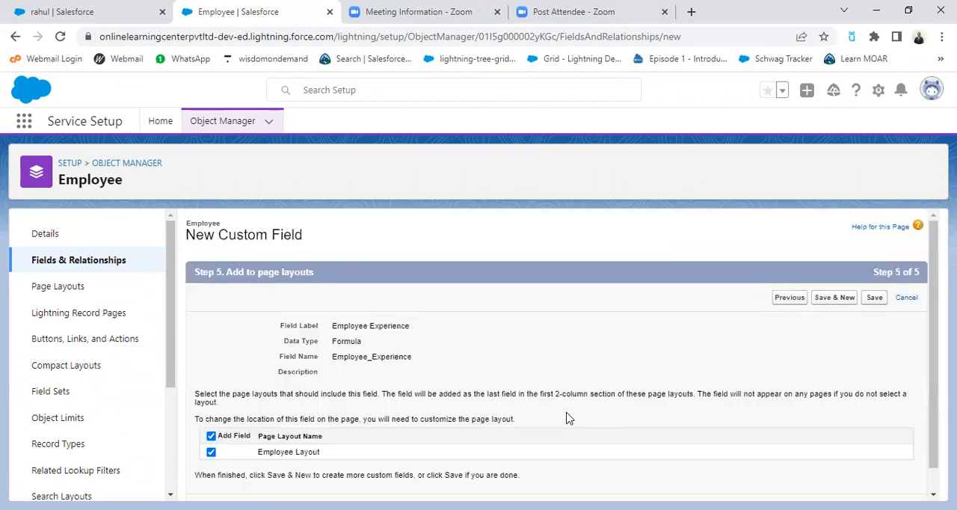
click(874, 299)
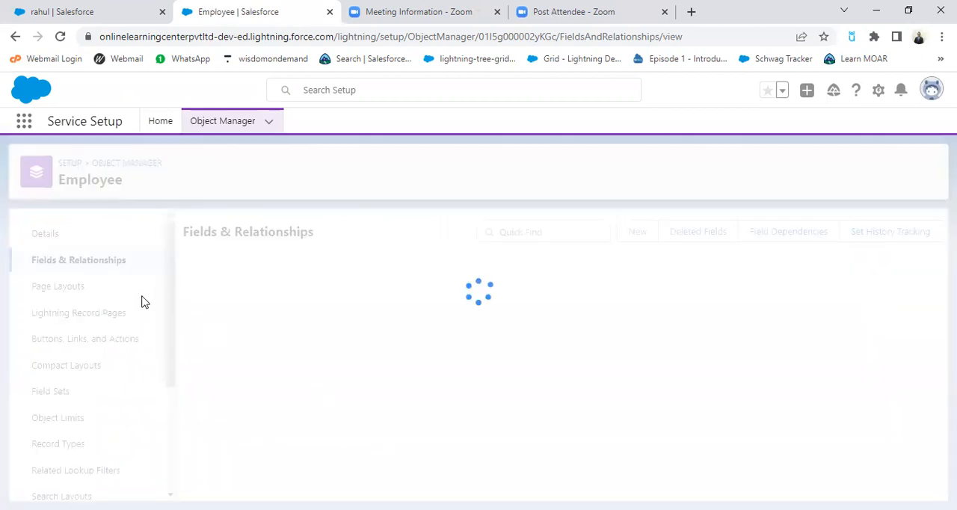
click(60, 38)
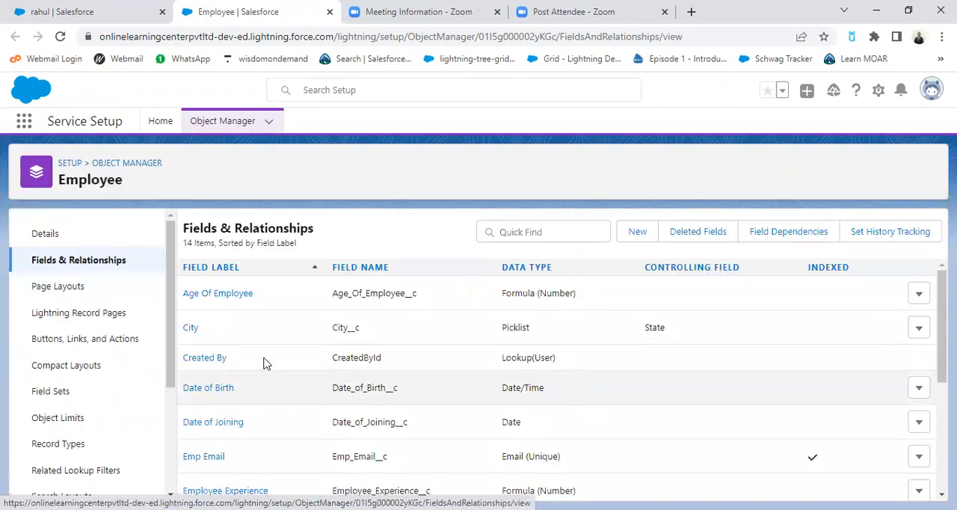
scroll(273, 363, down, 2)
scroll(279, 364, down, 1)
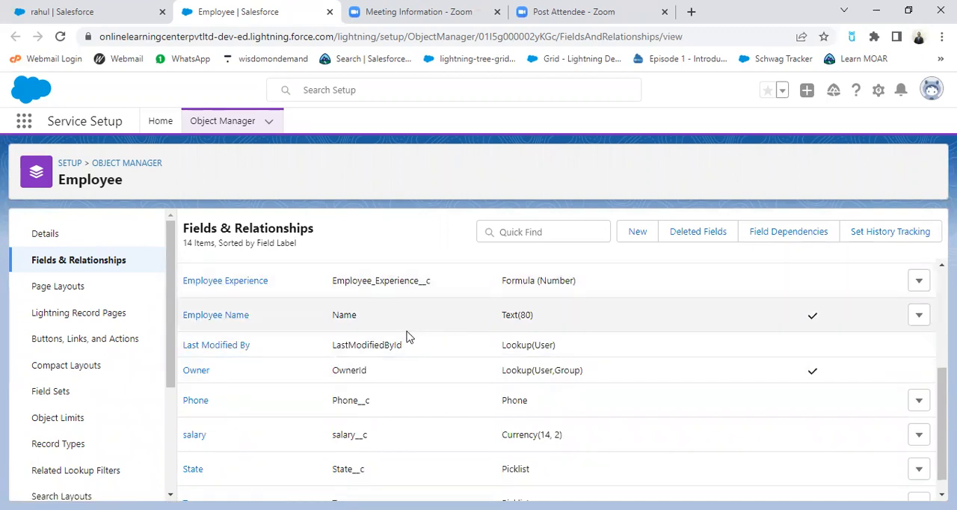
scroll(394, 342, up, 1)
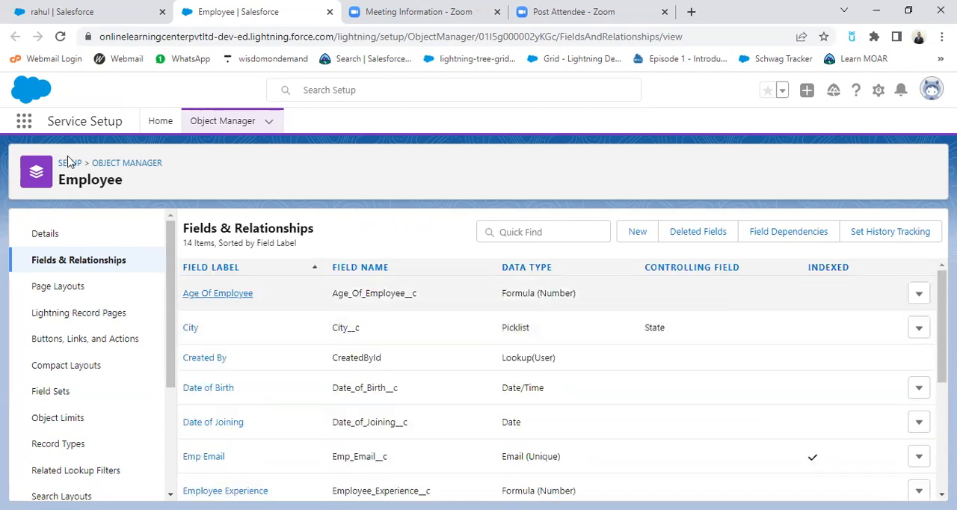
Step: Return to the open employee record, reload it, and compare its Employee Experience and Date of Joining fields
click(91, 11)
click(59, 36)
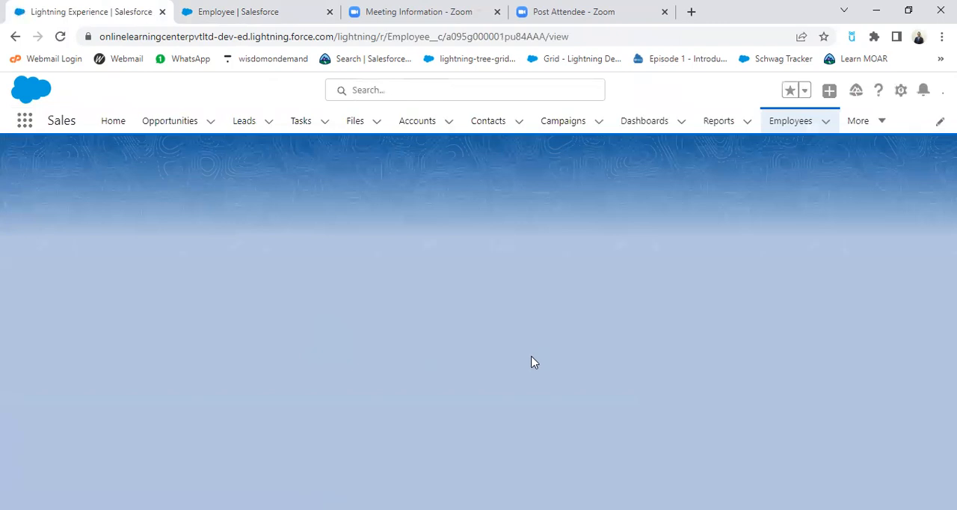
scroll(534, 362, down, 1)
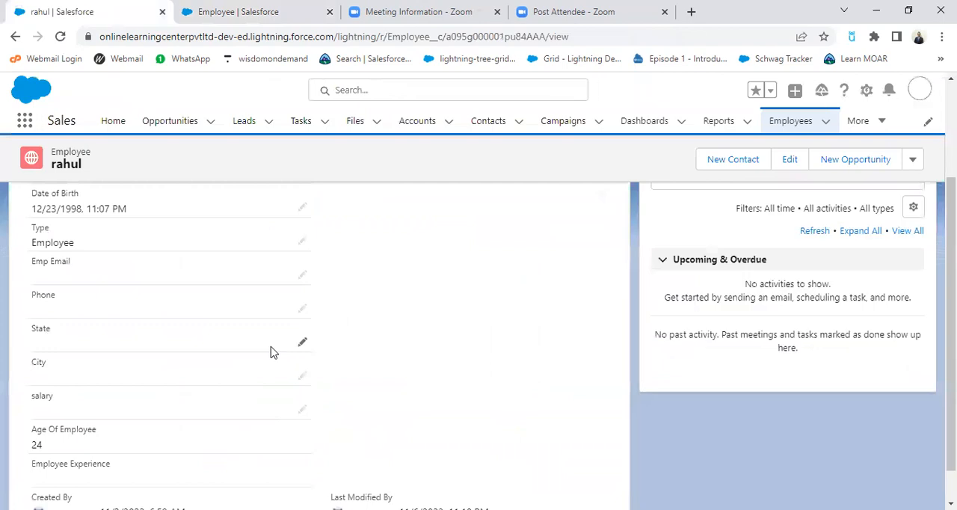
scroll(235, 389, down, 1)
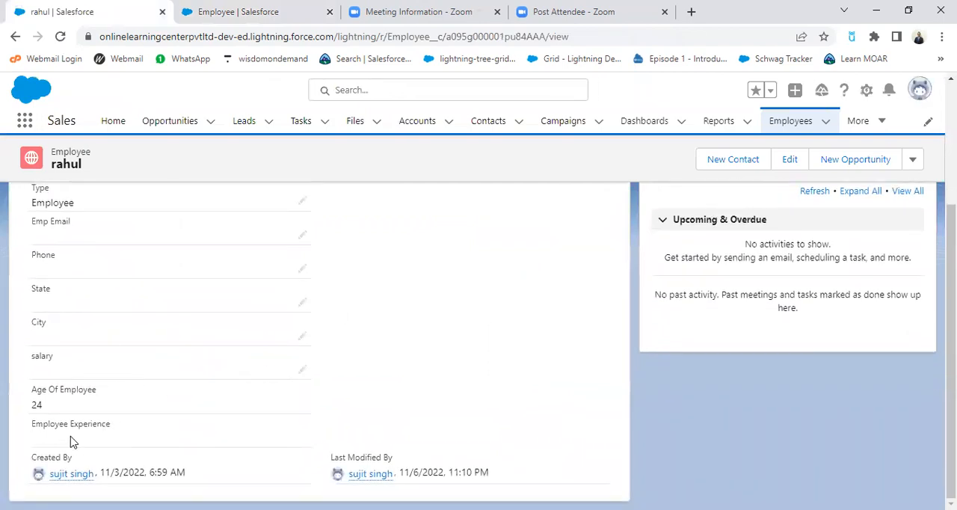
scroll(254, 399, up, 2)
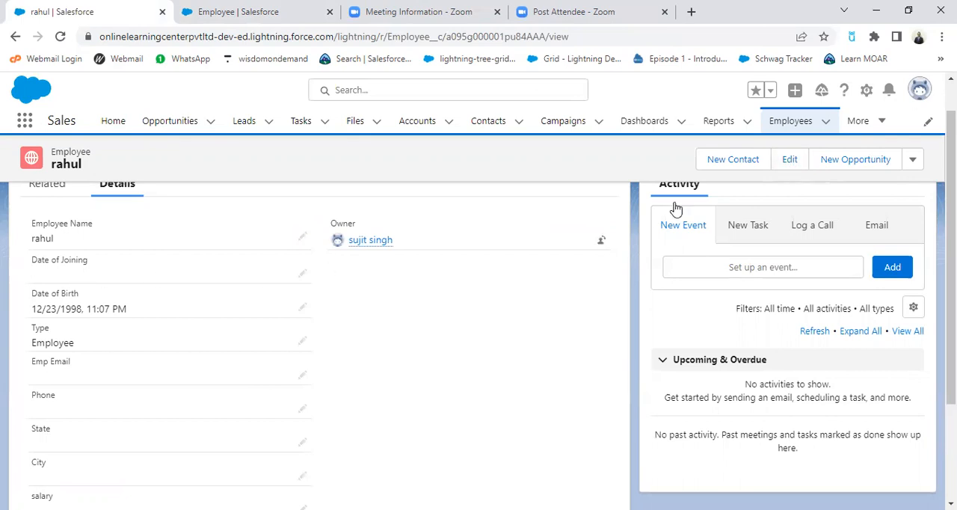
Step: Set the employee record's Date of Joining to 11/11/2015 and save the record
click(785, 161)
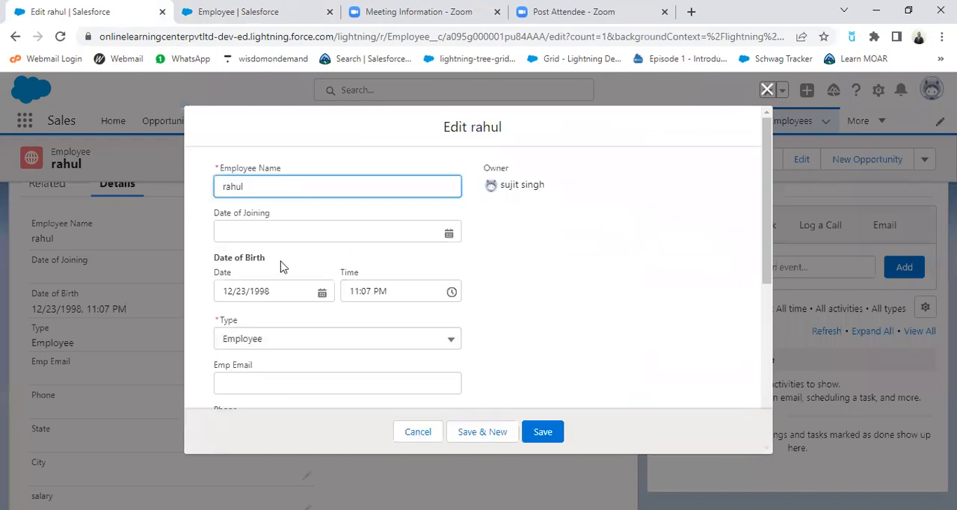
click(446, 236)
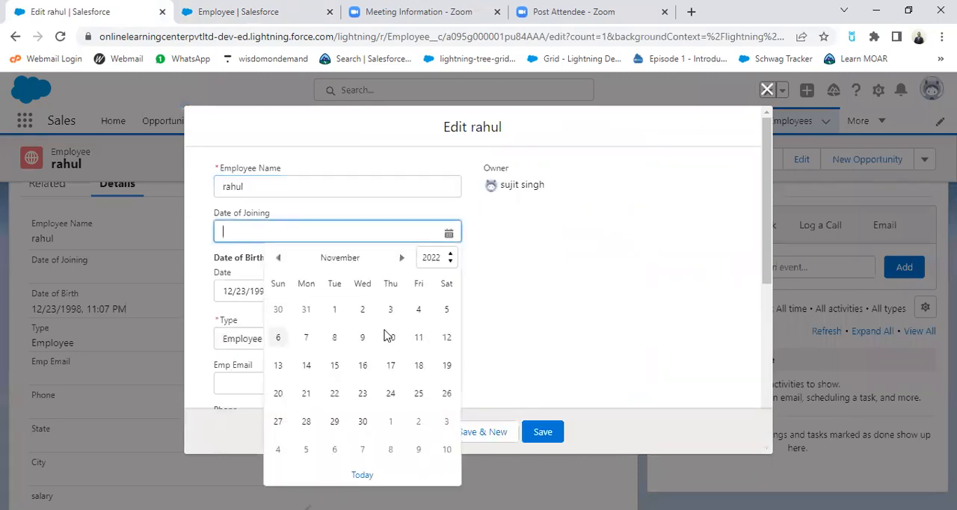
click(452, 257)
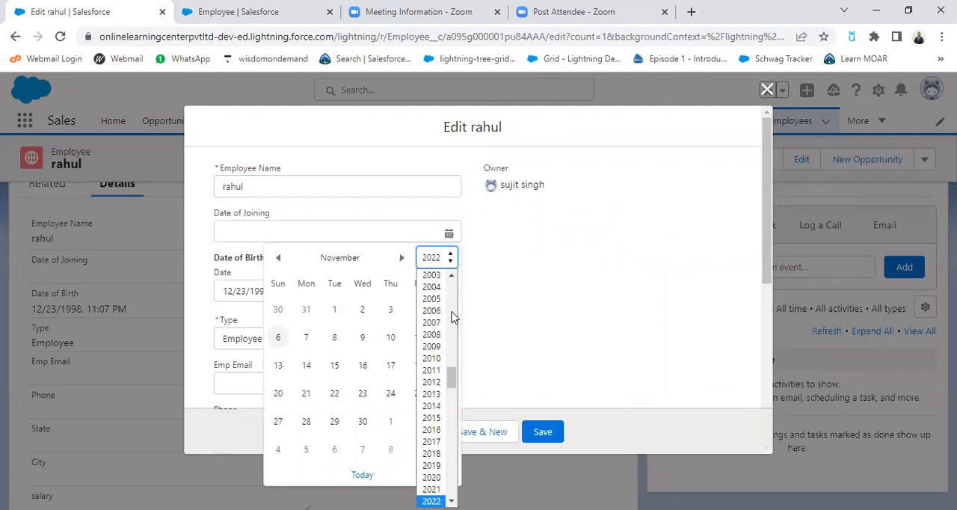
click(431, 419)
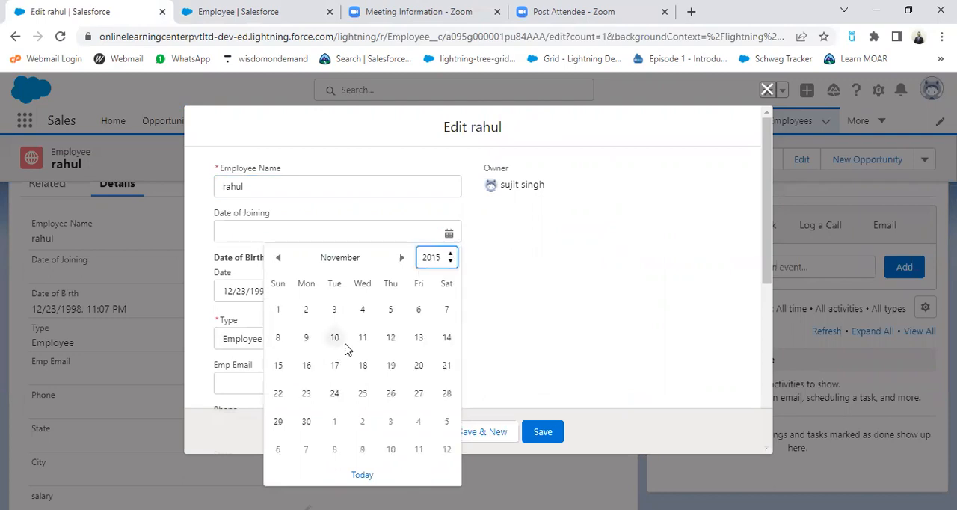
click(363, 338)
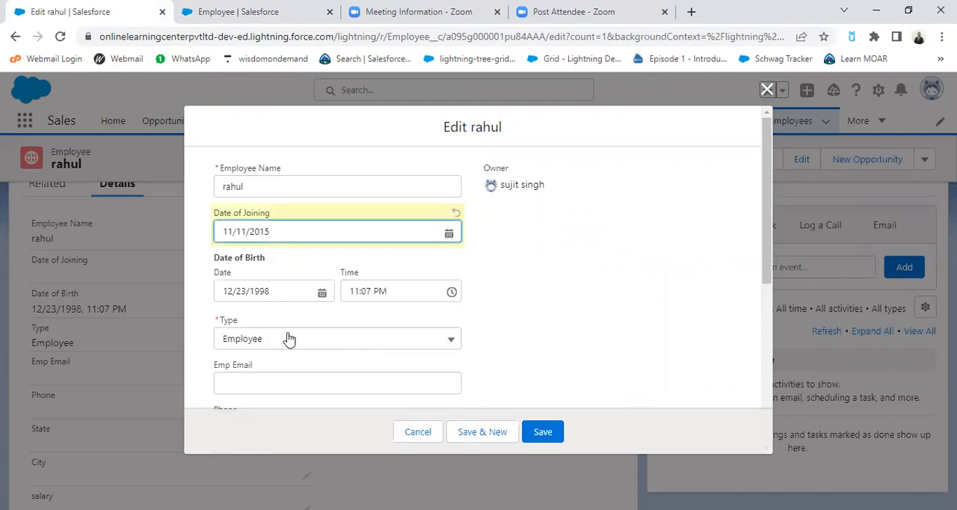
scroll(421, 322, down, 3)
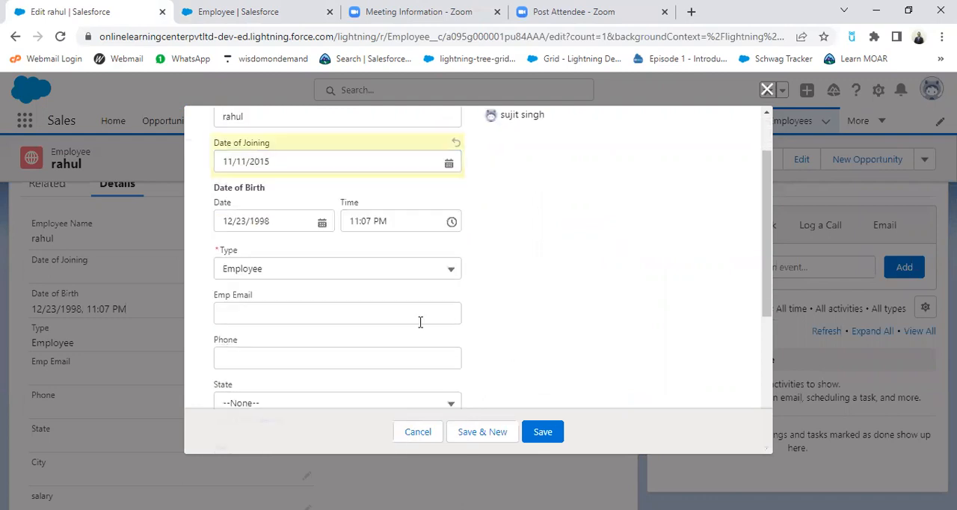
scroll(456, 358, down, 1)
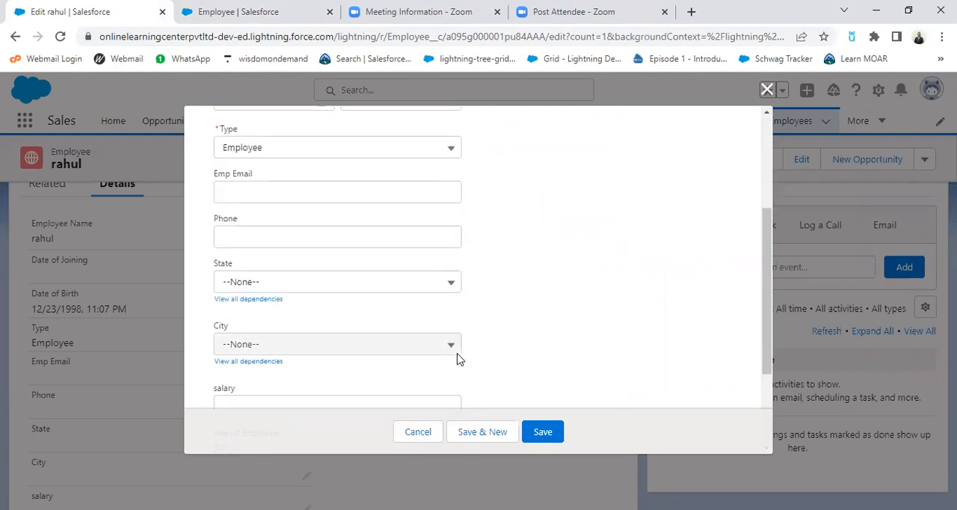
scroll(353, 386, down, 2)
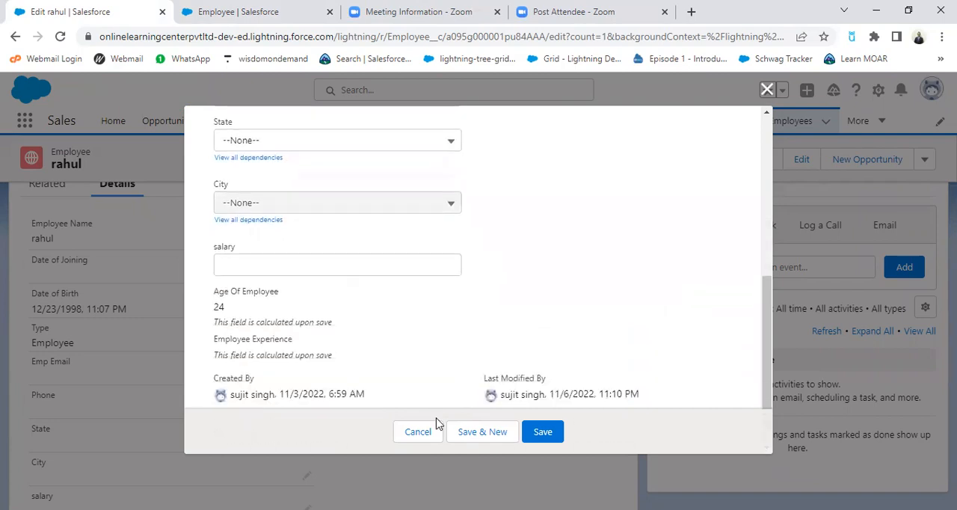
click(540, 435)
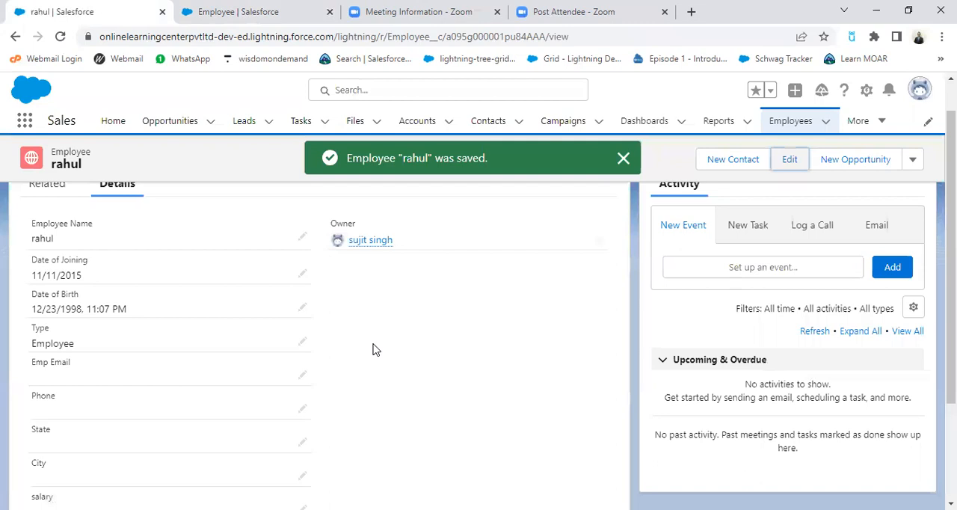
Step: Check the calculated Employee Experience against the Date of Joining on the saved record
scroll(377, 351, down, 2)
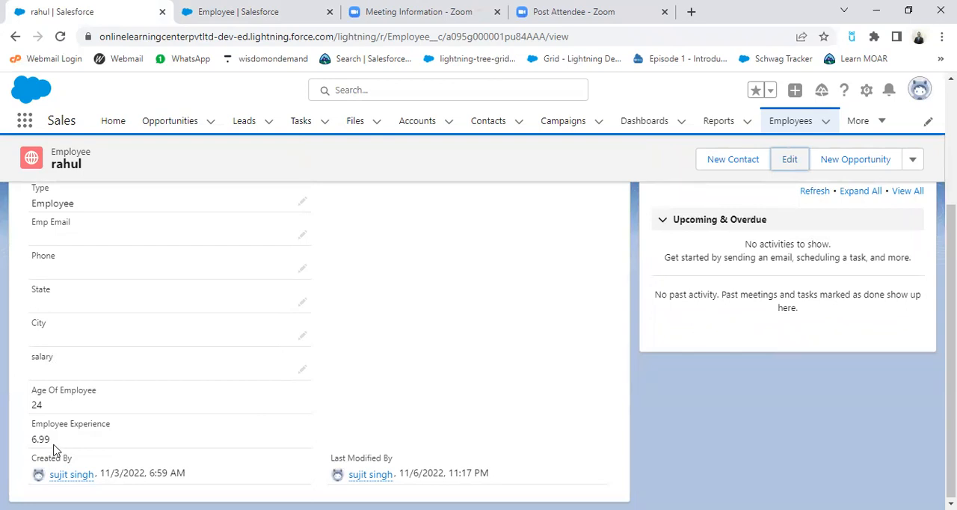
scroll(297, 390, up, 2)
scroll(413, 401, down, 1)
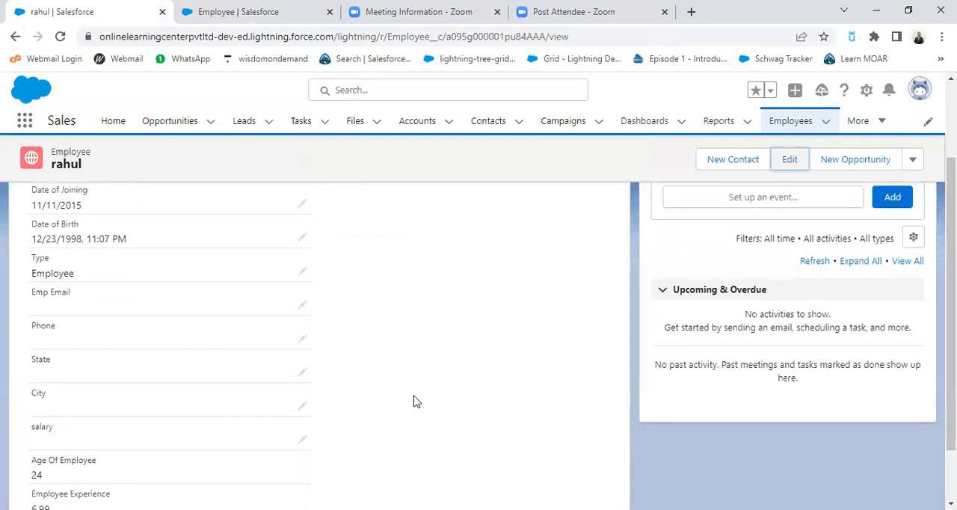
scroll(414, 401, up, 2)
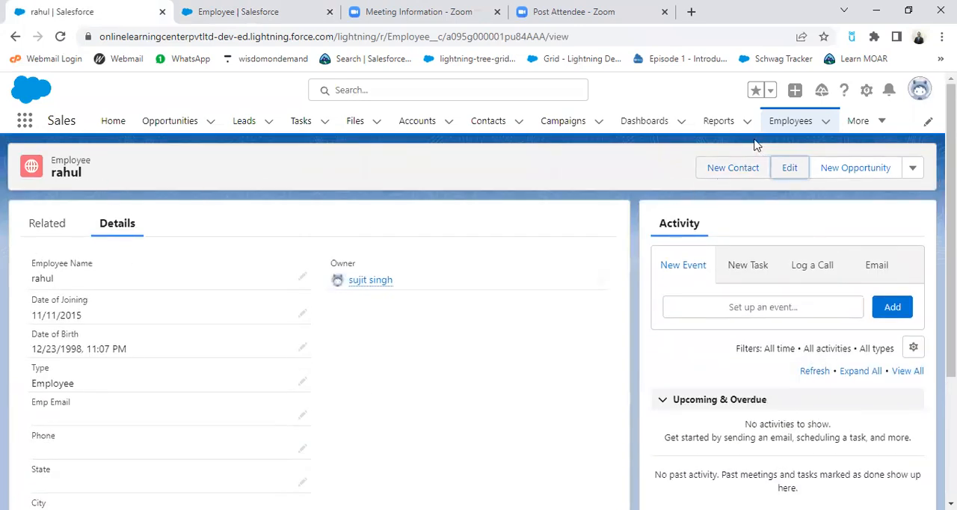
Step: Open the fifth record in the recently viewed Employees list and compare its age and experience values with its dates
click(777, 124)
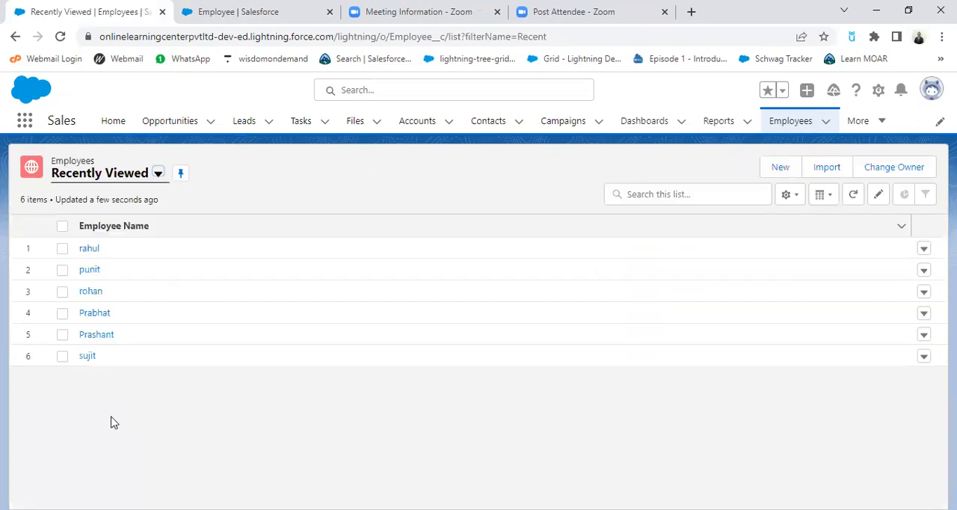
click(97, 335)
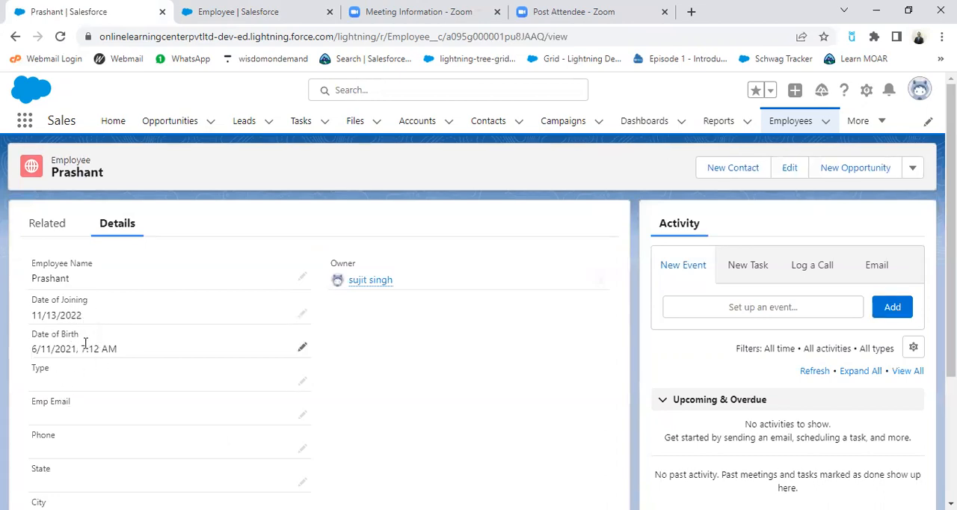
scroll(156, 374, down, 2)
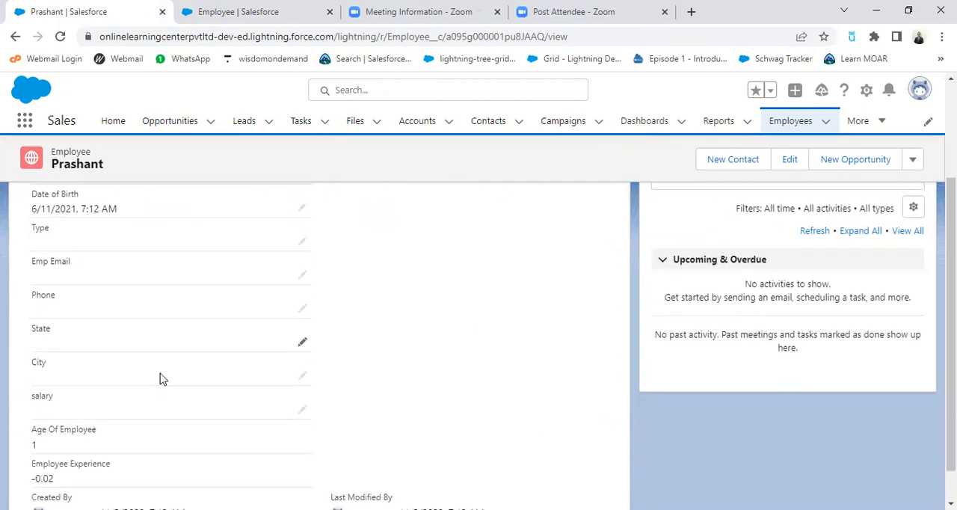
scroll(116, 447, down, 1)
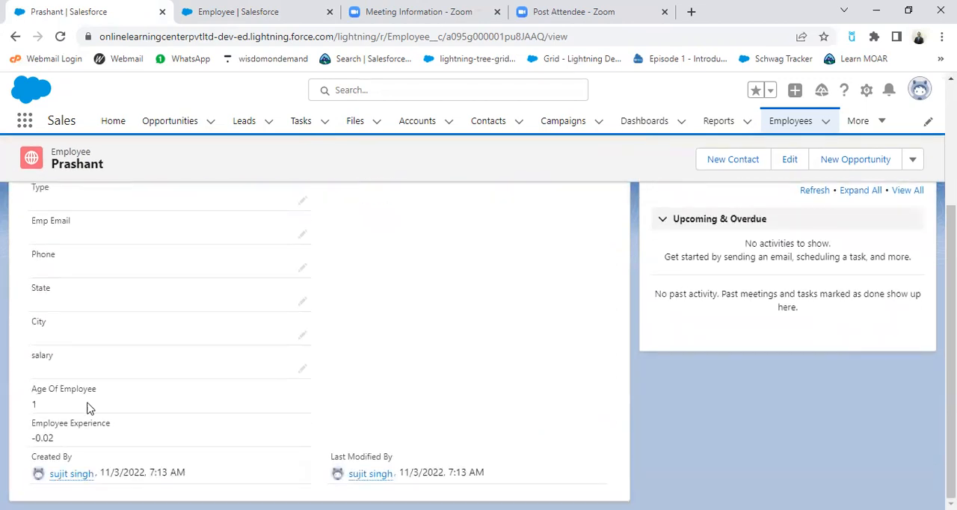
scroll(122, 403, up, 3)
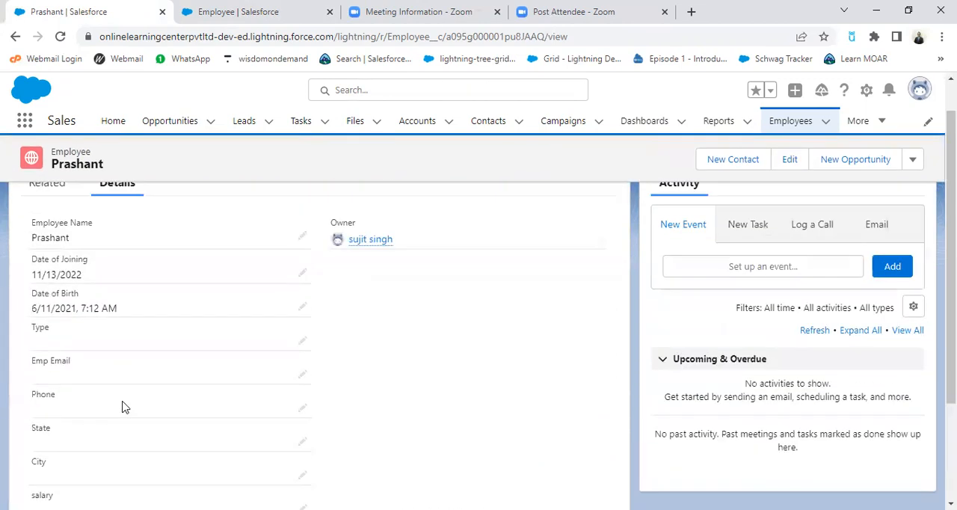
scroll(189, 453, down, 3)
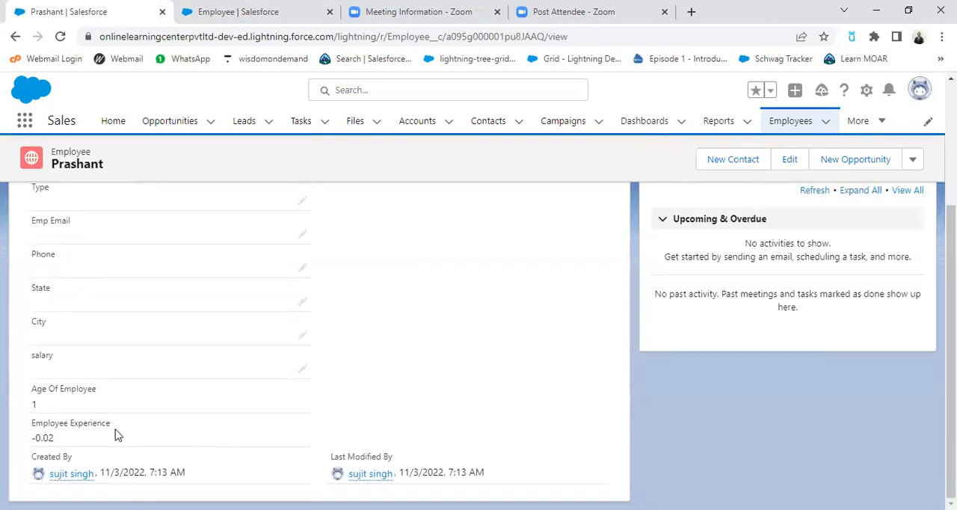
scroll(185, 422, up, 3)
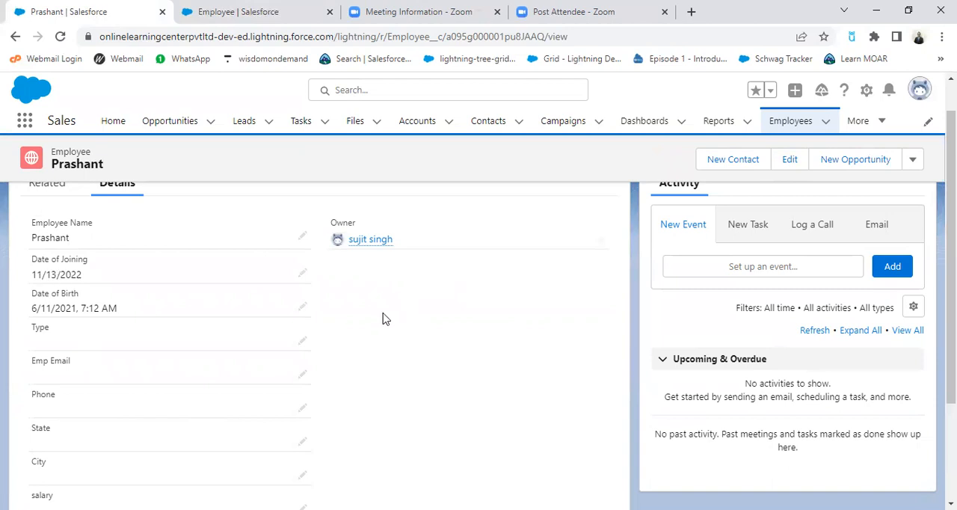
scroll(381, 389, down, 3)
scroll(284, 389, up, 3)
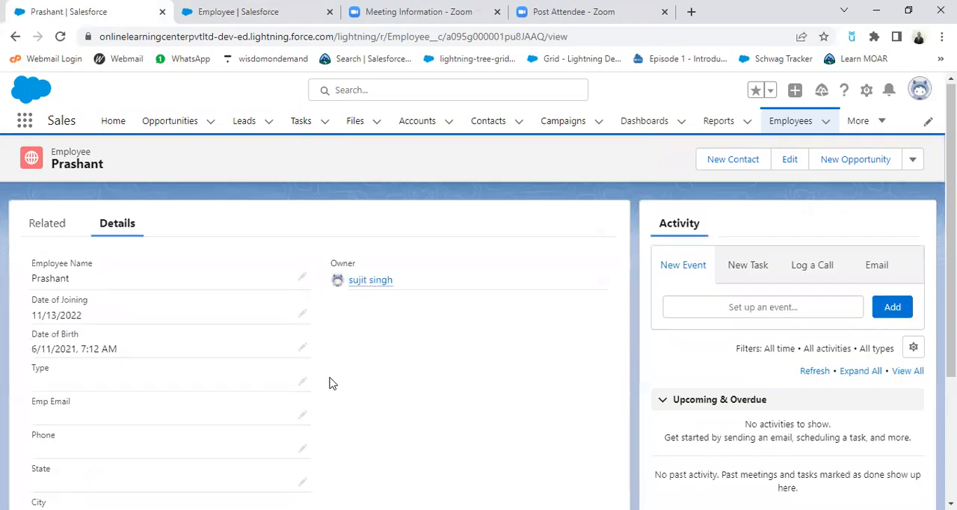
Step: Edit this employee record and pick an earlier date of birth for the employee
click(791, 167)
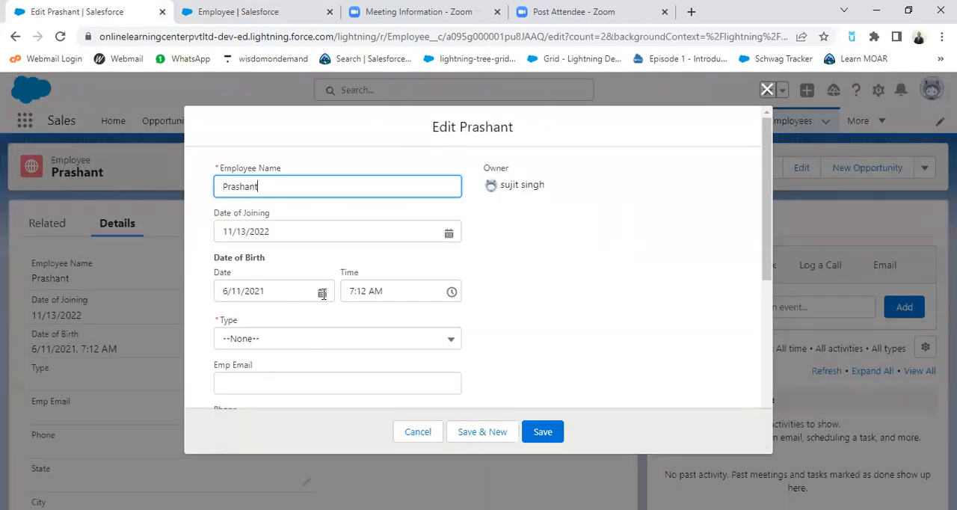
click(322, 294)
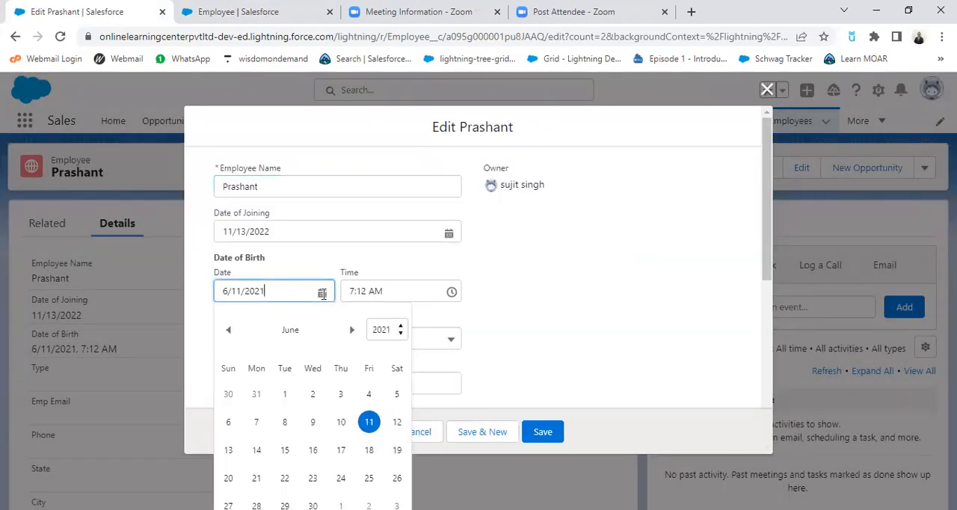
click(401, 329)
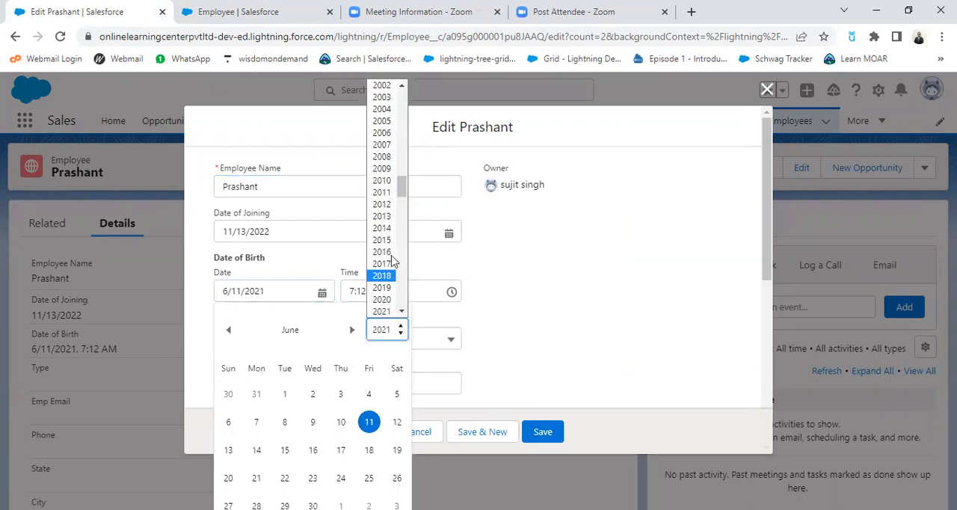
click(401, 87)
click(402, 88)
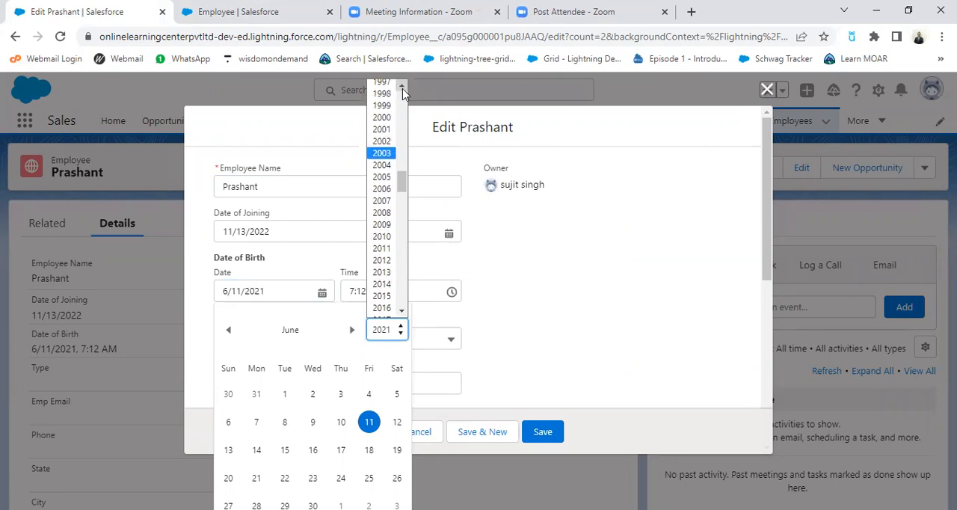
click(381, 141)
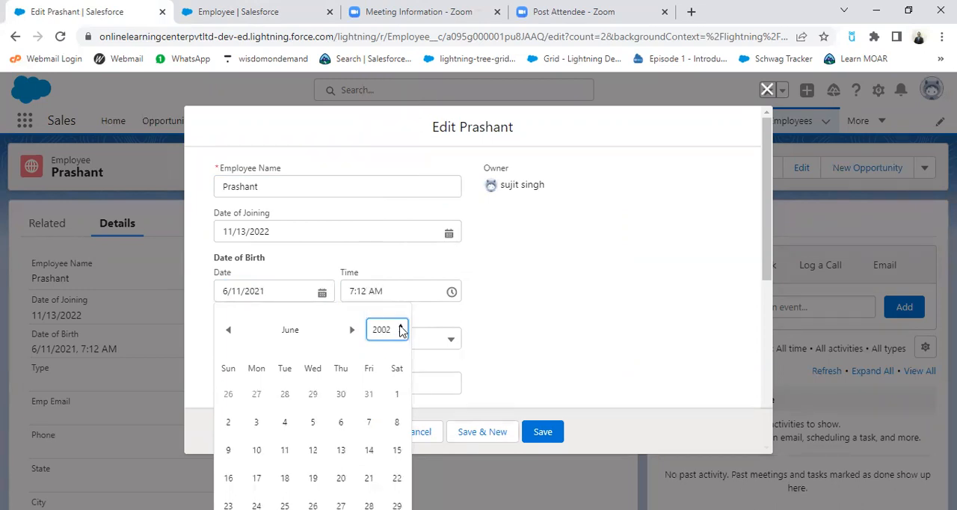
click(285, 424)
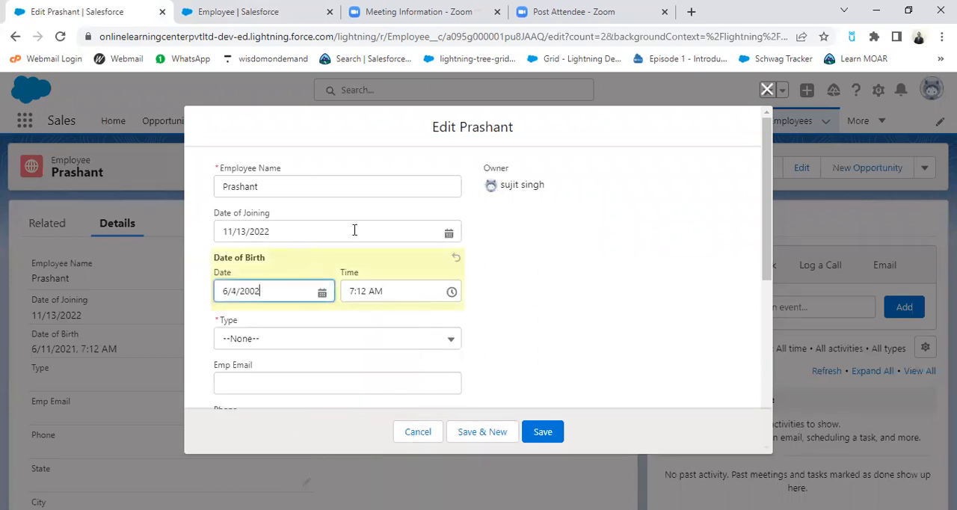
Step: Change the employee's Date of Joining to 11/18/2020 and try to save the record
click(449, 234)
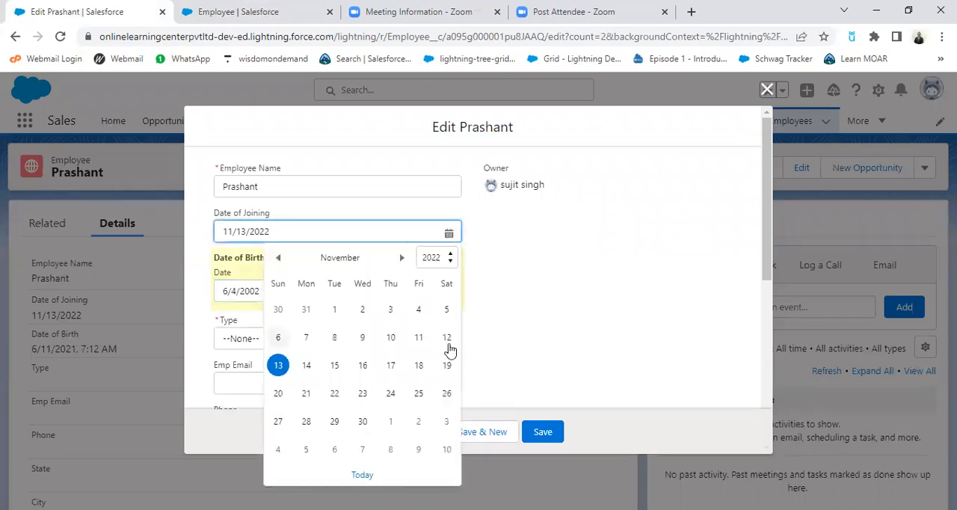
click(452, 258)
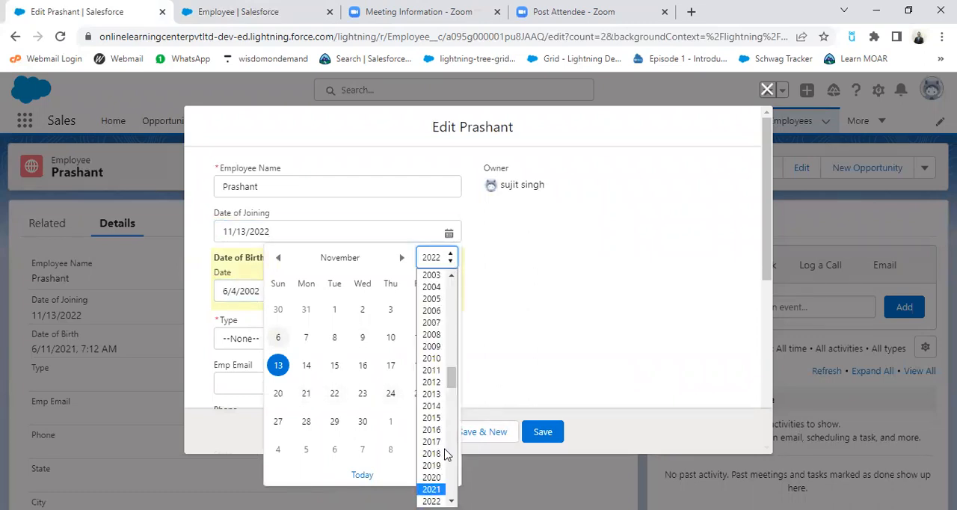
click(434, 476)
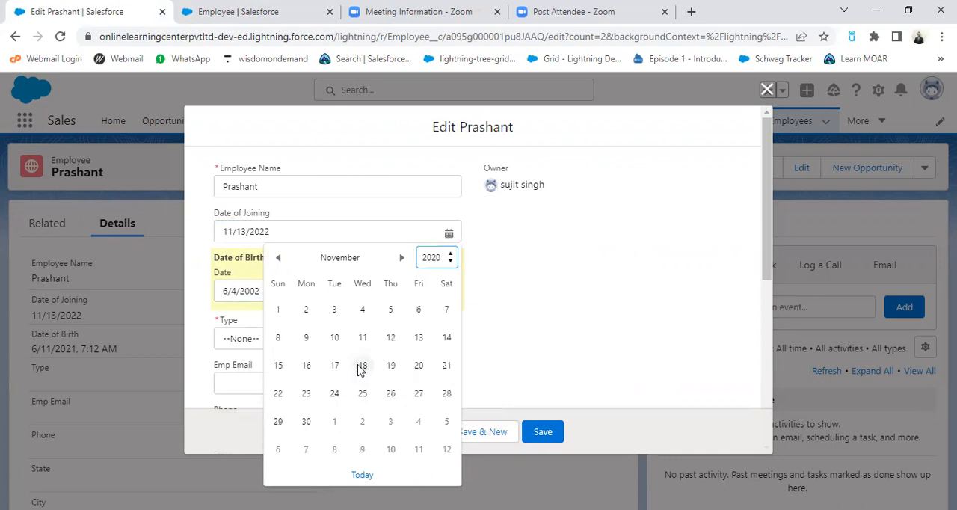
click(363, 365)
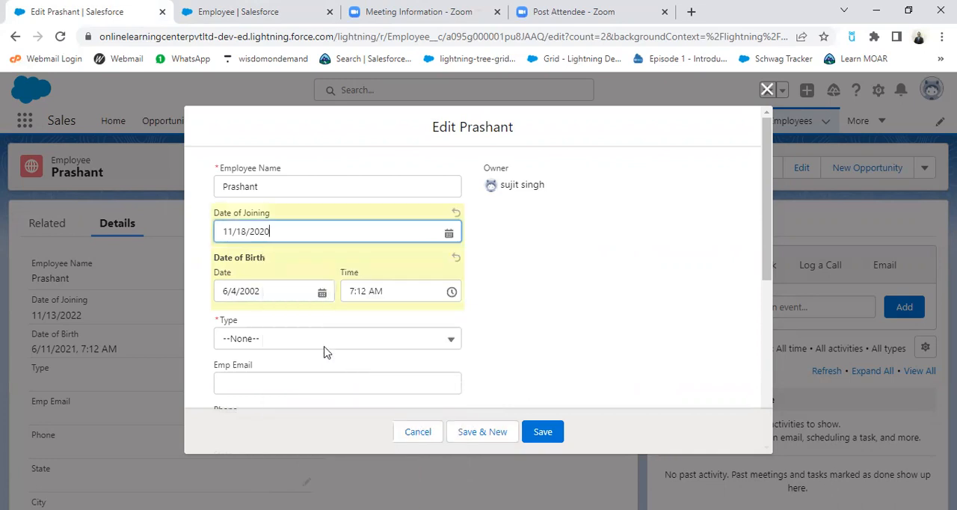
click(540, 434)
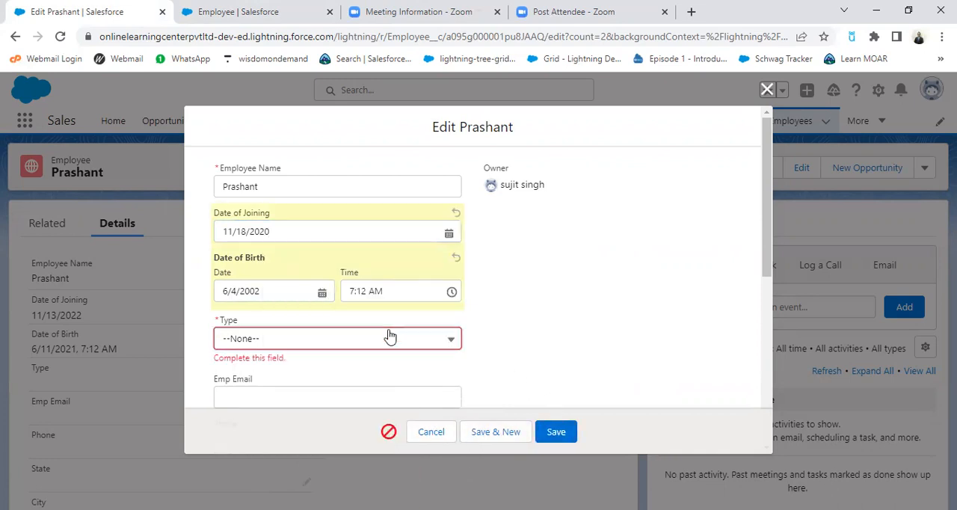
Step: Set the employee's Type to Contractor, save the record and check its calculated age and experience
click(252, 341)
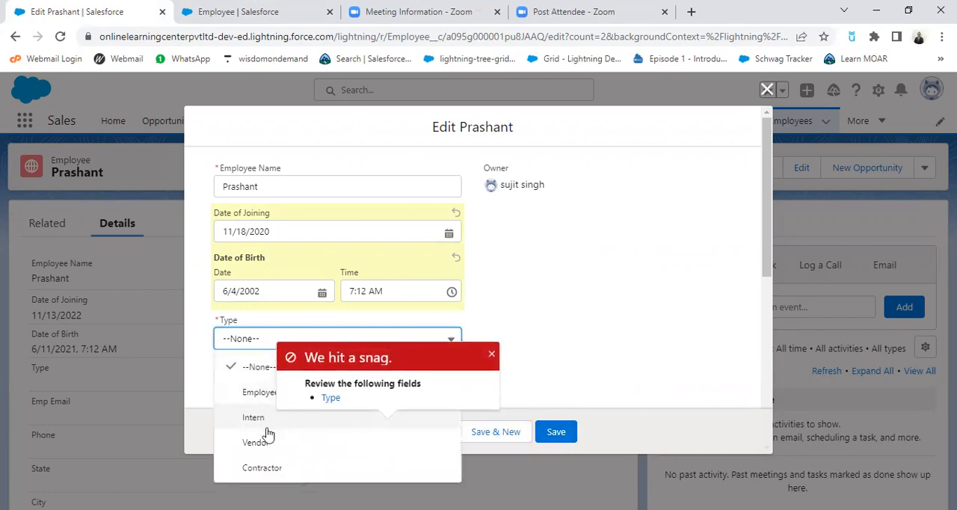
click(278, 471)
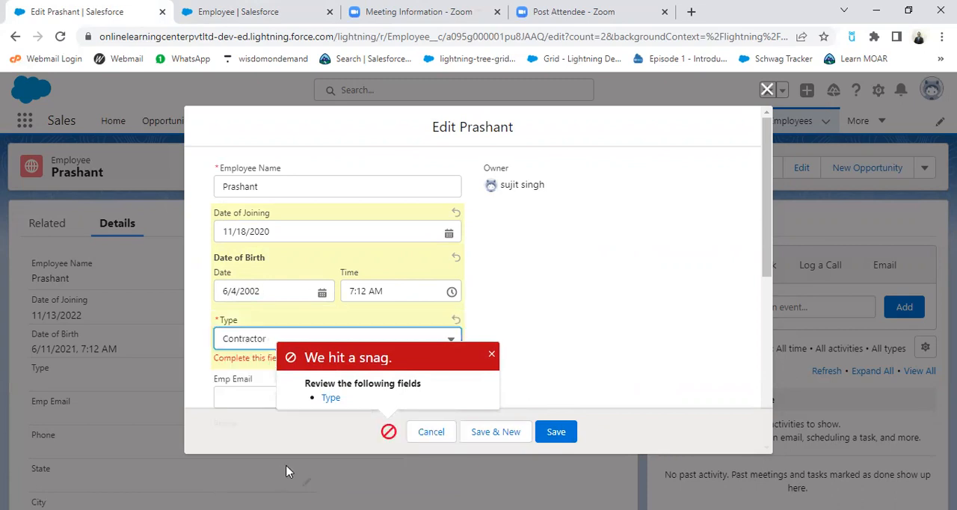
click(554, 432)
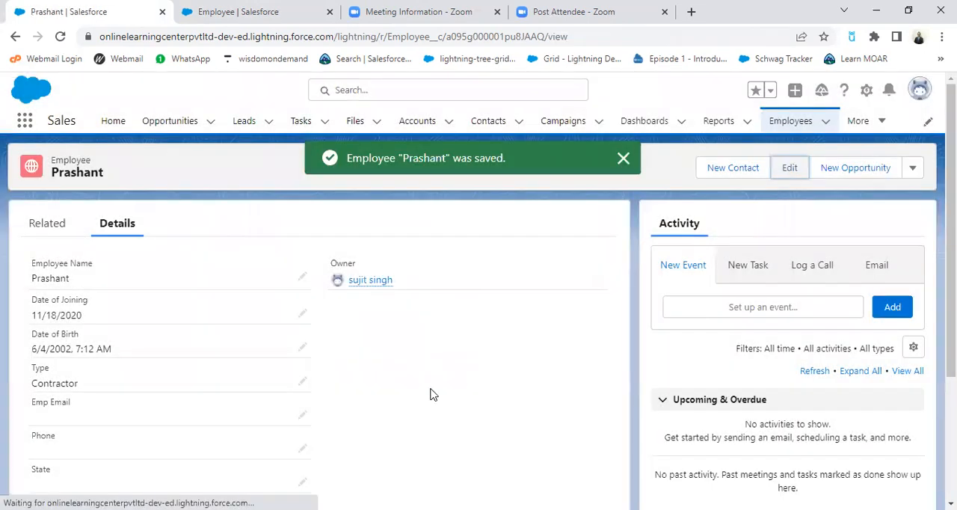
scroll(430, 394, down, 3)
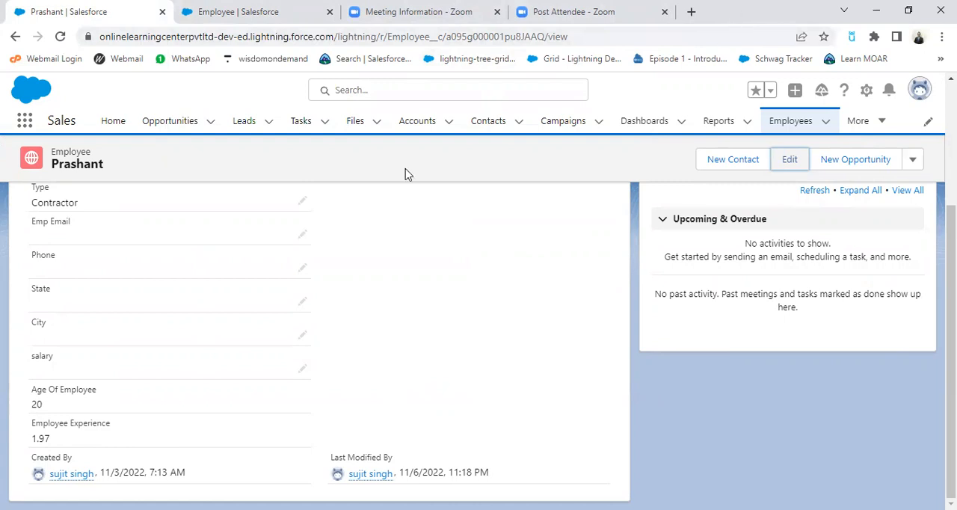
Step: Start a new custom field on the Employee object with Formula as its data type
click(251, 12)
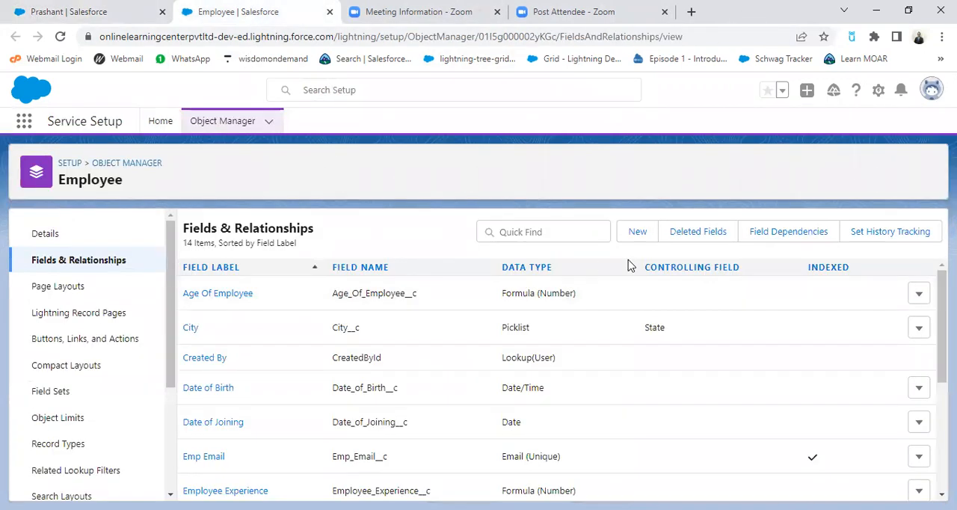
click(639, 237)
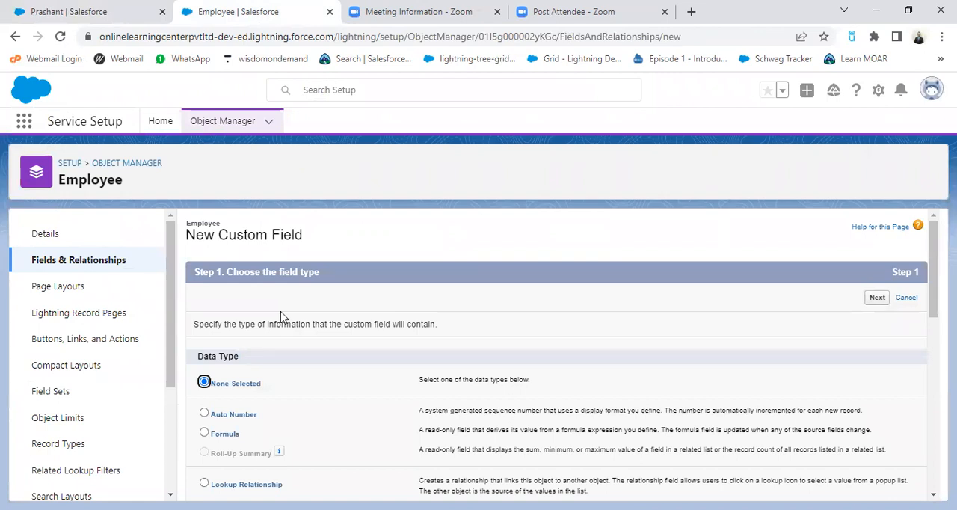
scroll(408, 422, down, 3)
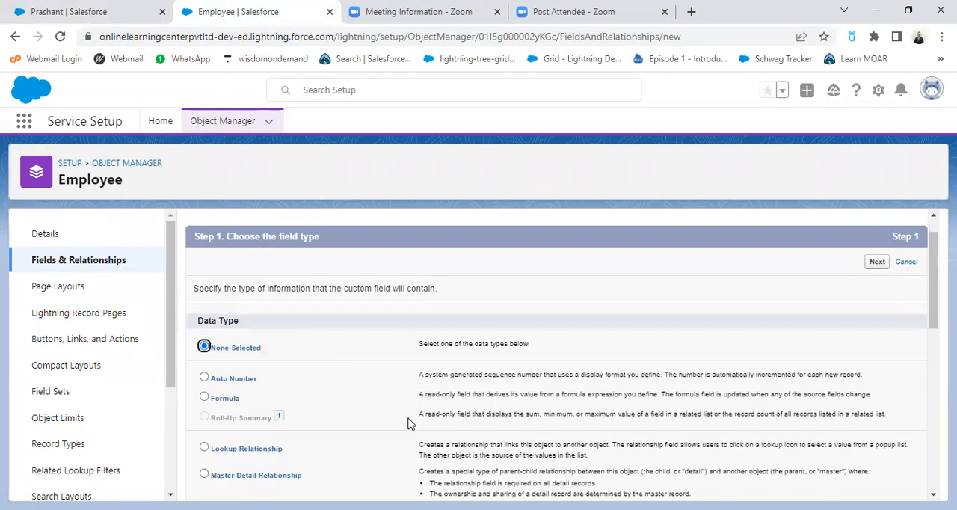
click(204, 293)
scroll(605, 314, up, 3)
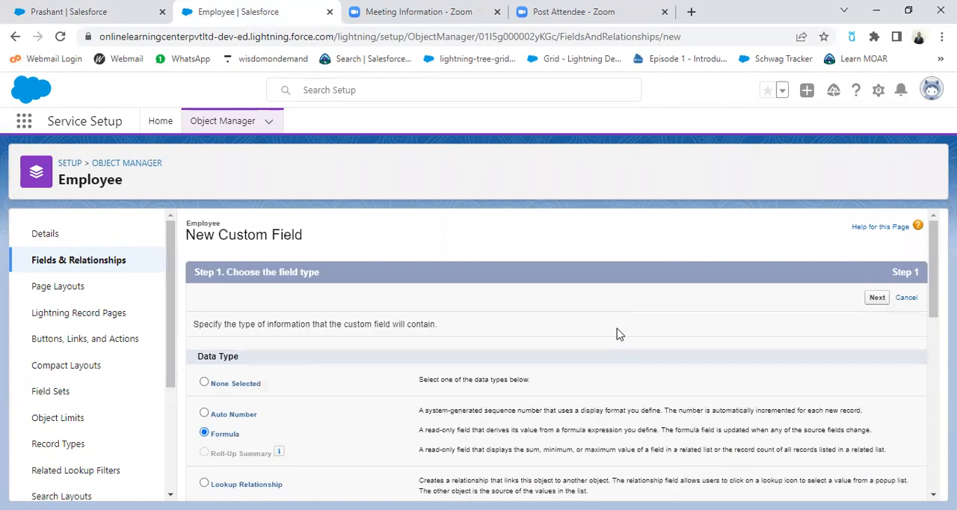
click(876, 299)
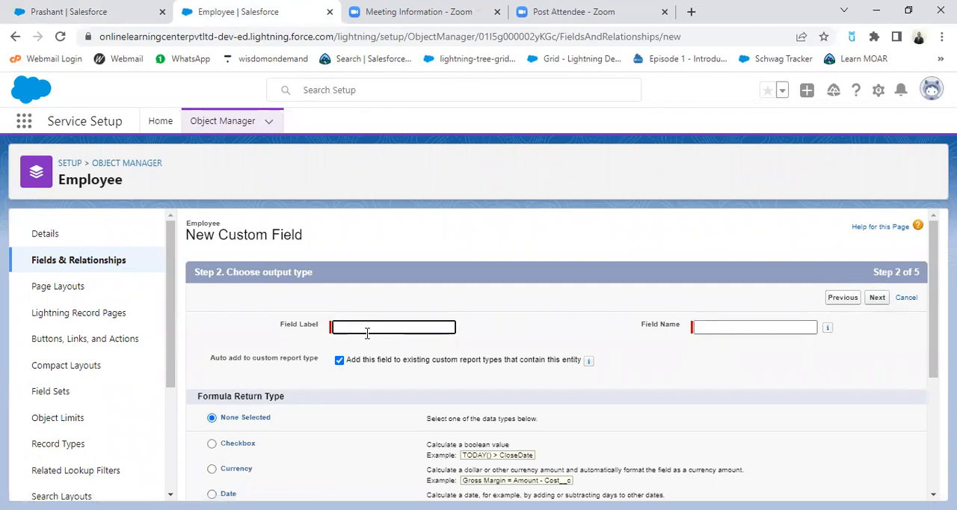
Step: Label the formula field Salary Band, name it Salary_Band and choose Text as its return type
text(S)
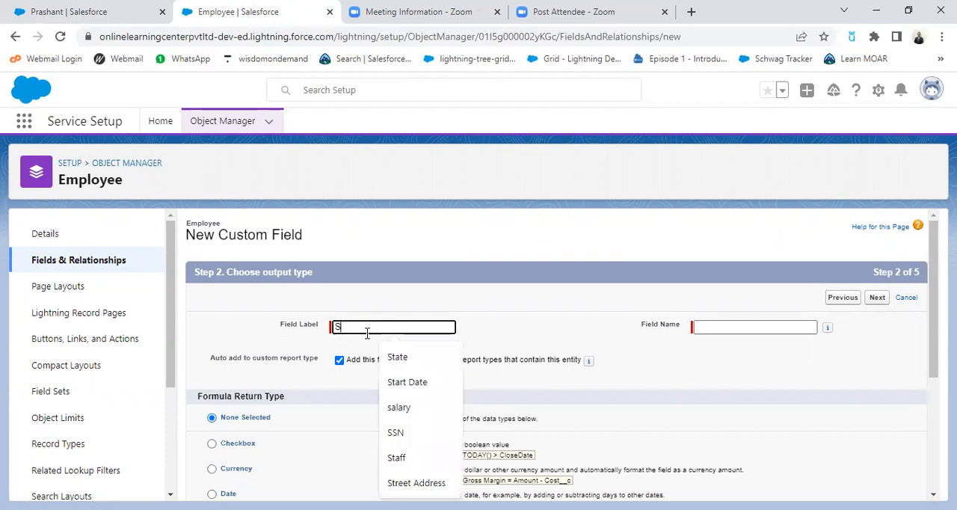
text(alary Band)
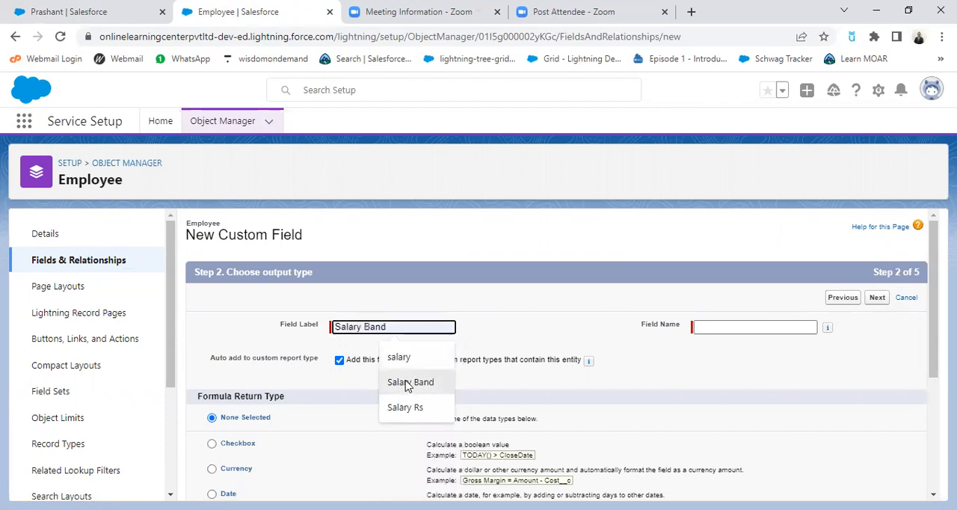
click(407, 383)
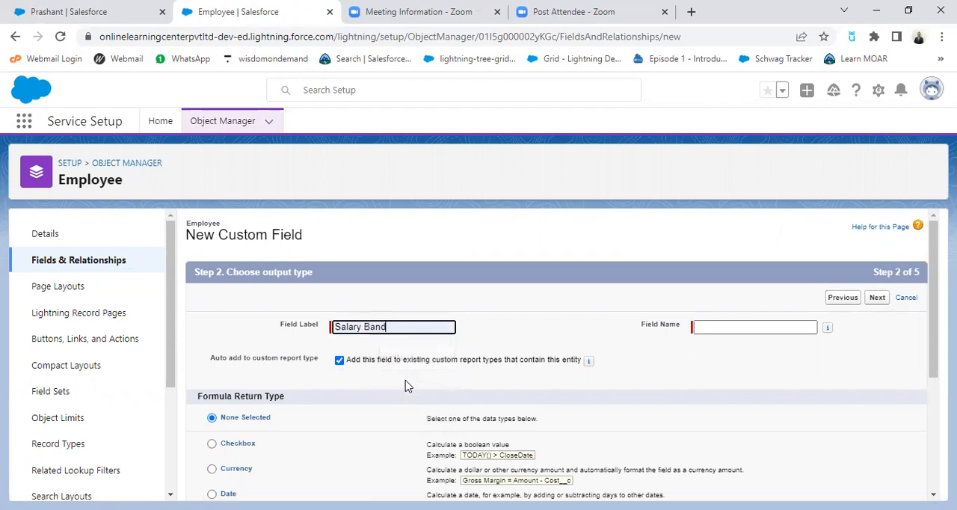
click(782, 328)
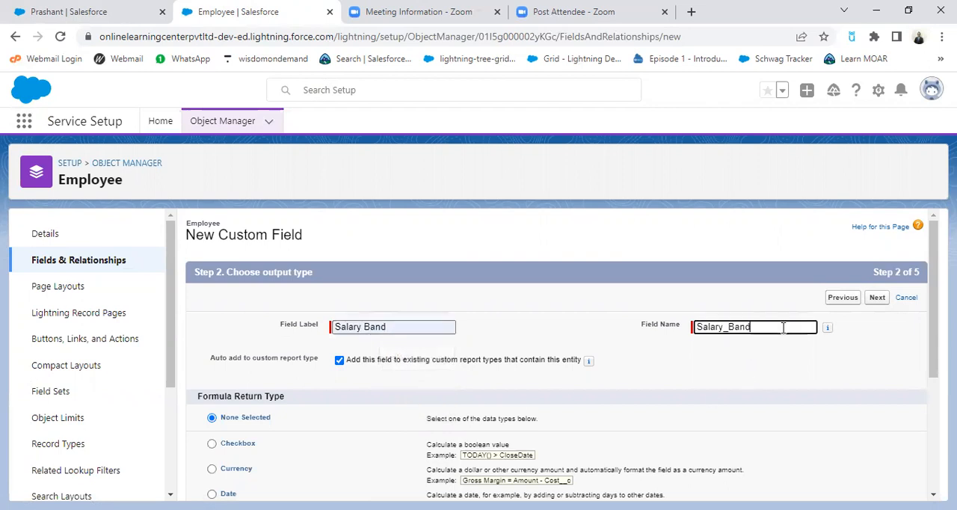
scroll(599, 341, down, 2)
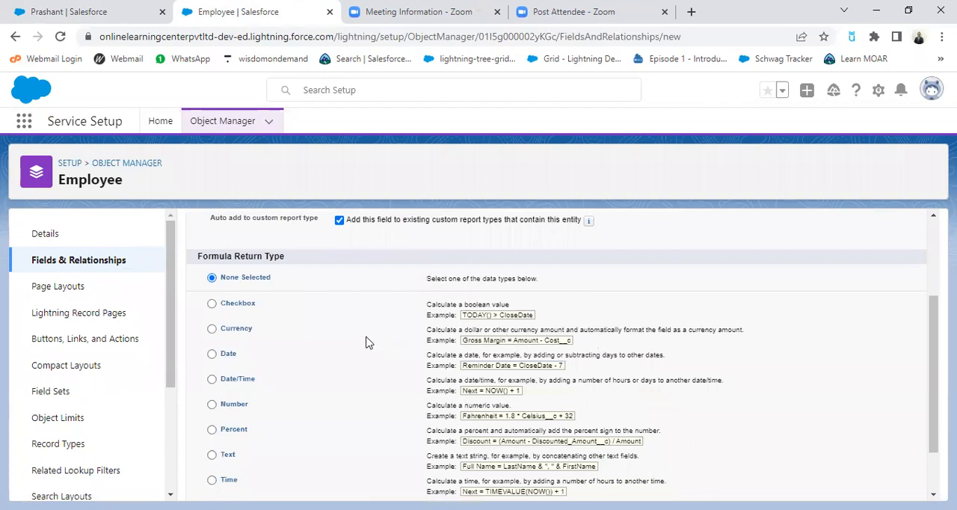
scroll(358, 453, down, 2)
click(212, 389)
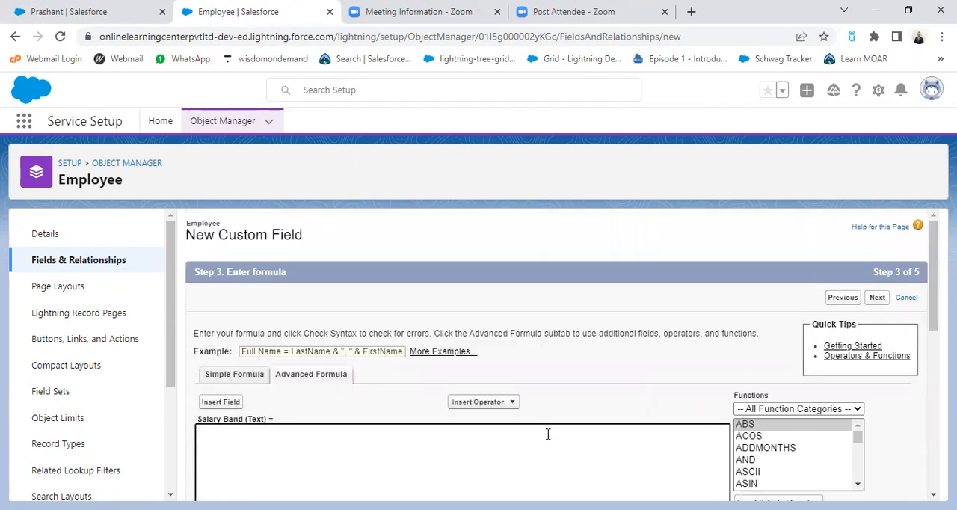
Step: Copy the Salary Band rule in parentheses from the Formula Field slide in WPS Office and paste it into the Salesforce formula editor
scroll(555, 428, down, 1)
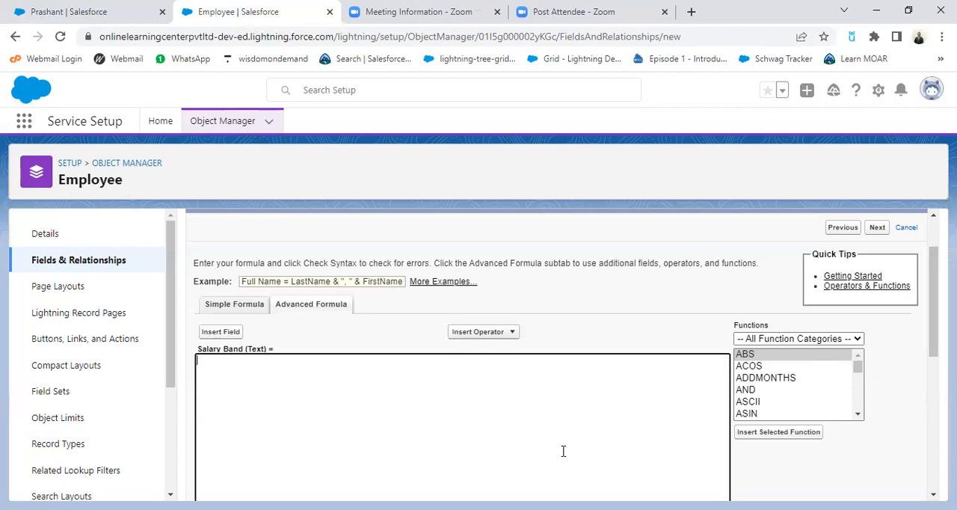
key(alt+Tab)
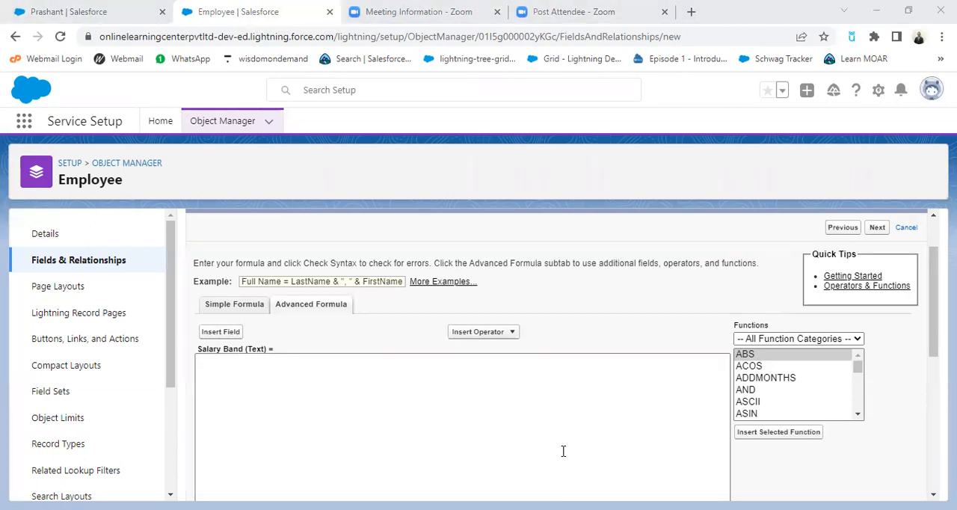
key(alt+Tab)
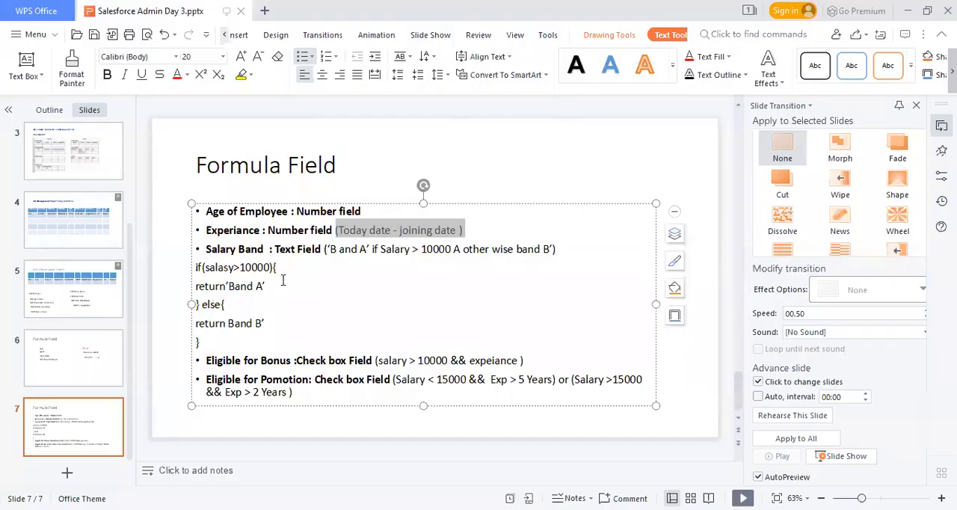
click(323, 250)
drag(324, 250, 562, 249)
key(ctrl+c)
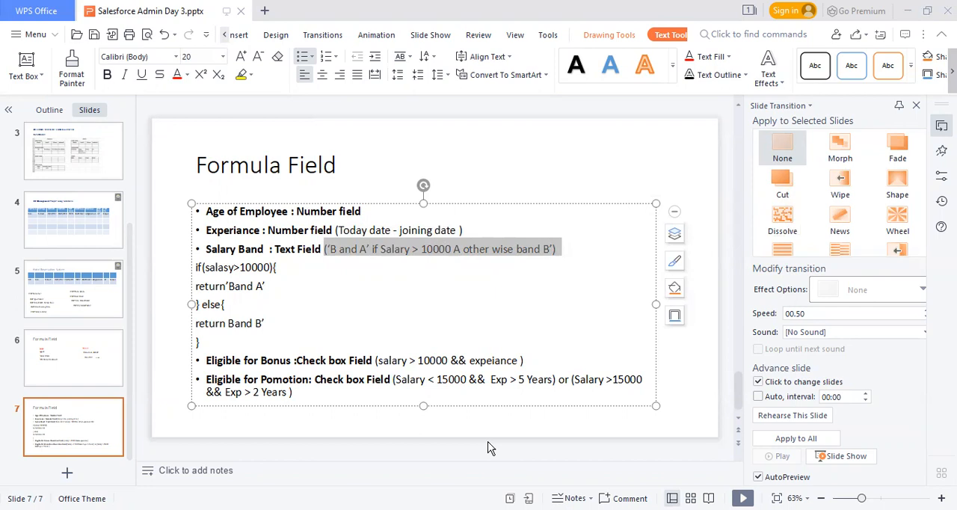
key(alt+Tab)
click(352, 387)
key(ctrl+v)
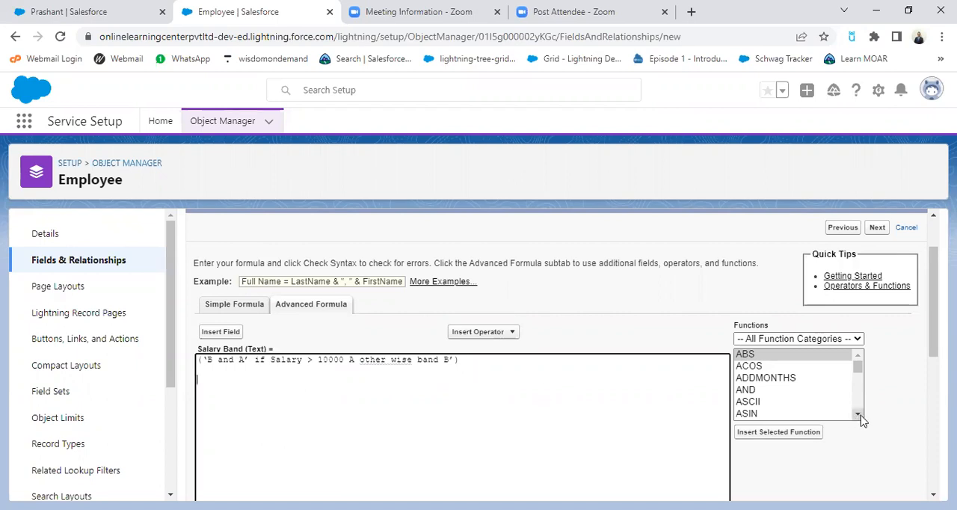
Step: Add IF in front of the pasted Salary Band rule
click(198, 361)
text(IF)
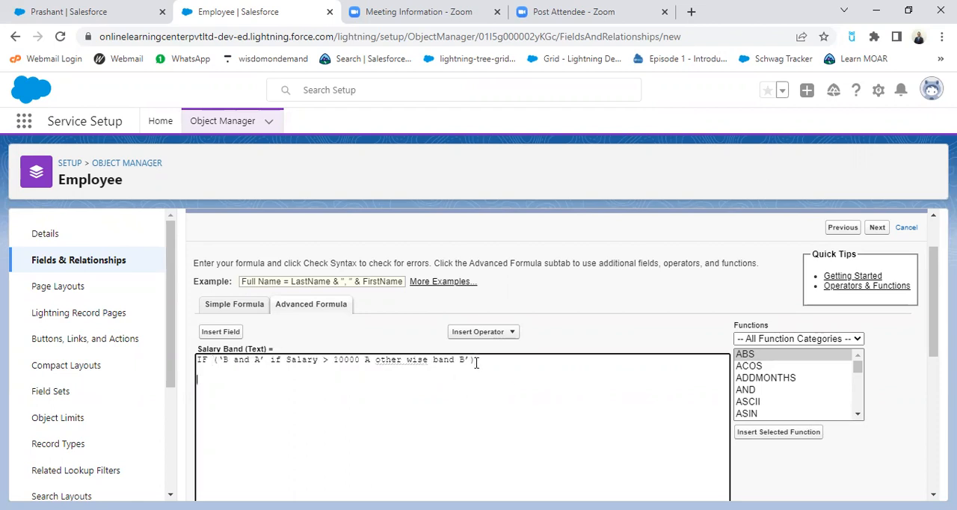
Step: Find the IF function in the function list and insert its template below the pasted rule
drag(857, 417, 857, 416)
click(858, 417)
click(857, 416)
click(858, 416)
click(857, 416)
click(858, 416)
click(857, 416)
click(857, 417)
click(857, 417)
click(858, 416)
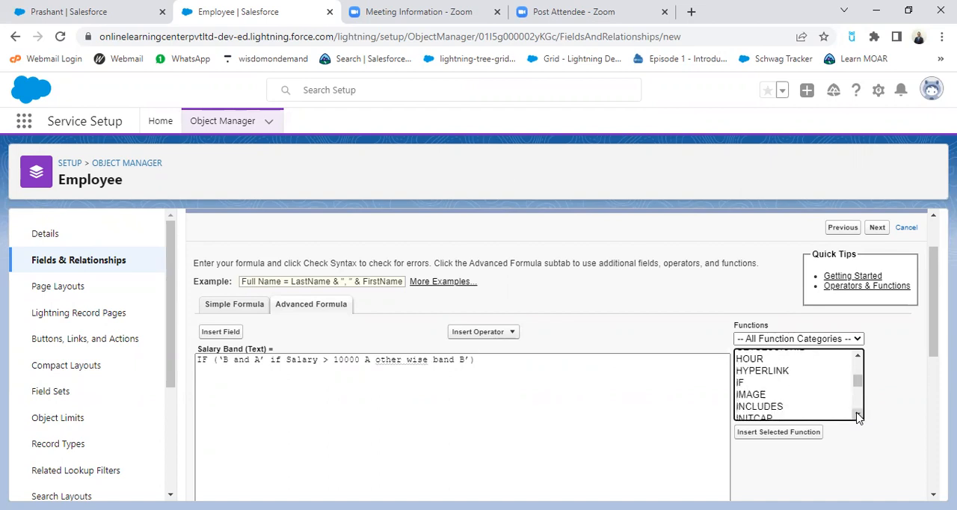
double_click(743, 384)
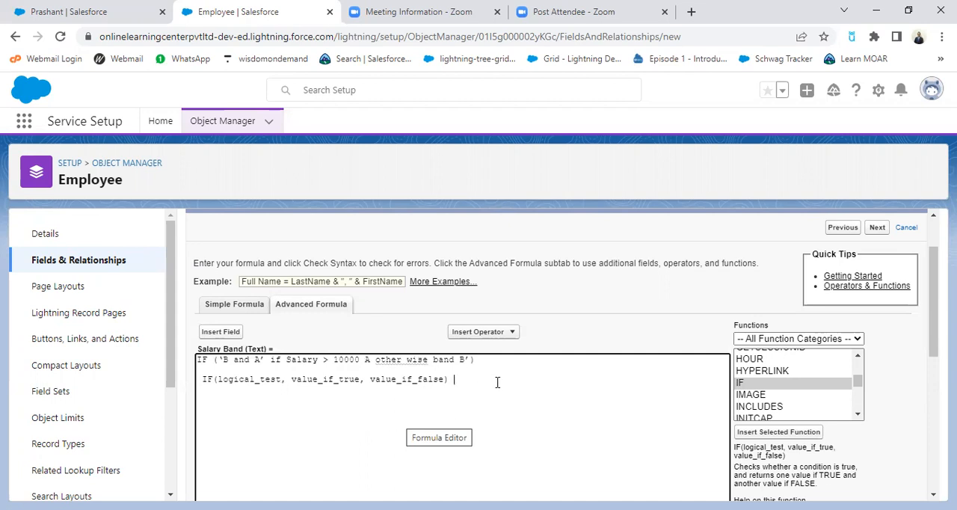
Step: Insert the Employee object's salary field on a separate line below the IF template in the Salary Band formula
key(Return)
key(Return)
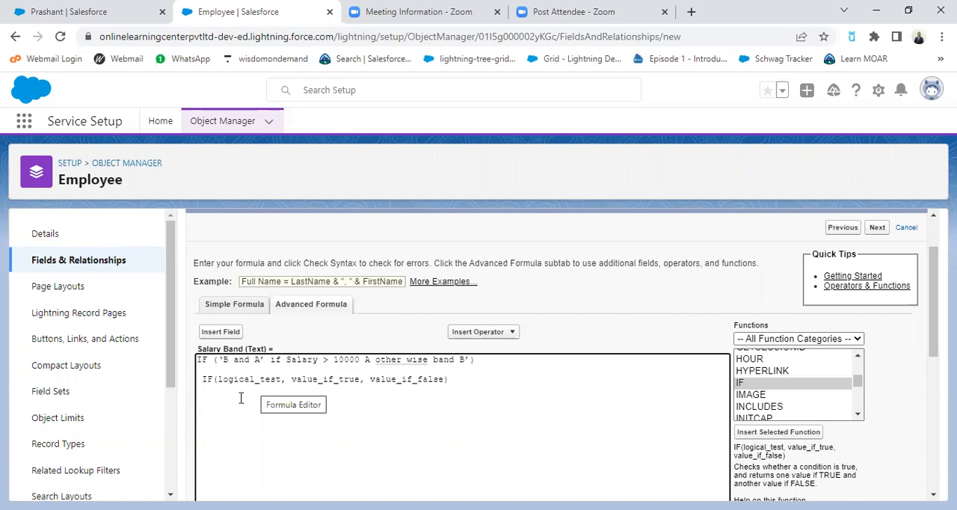
click(223, 332)
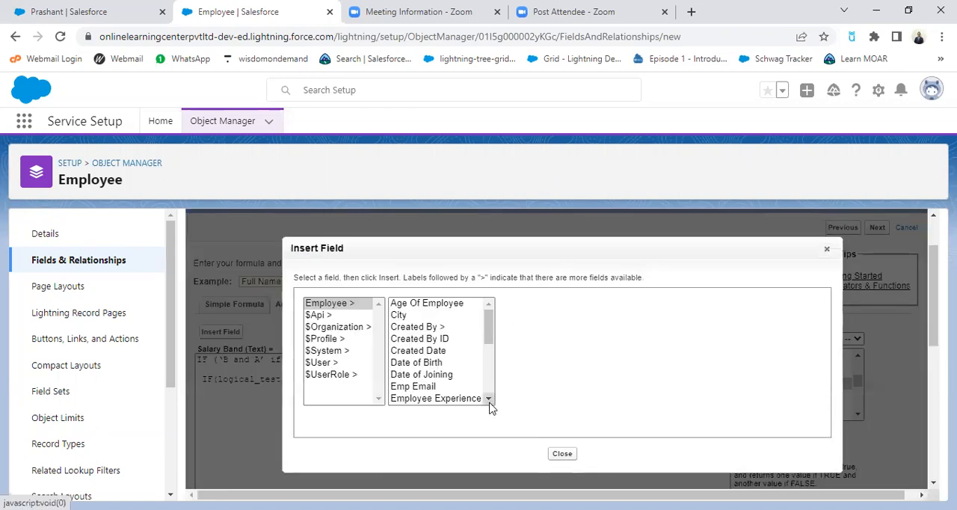
click(490, 398)
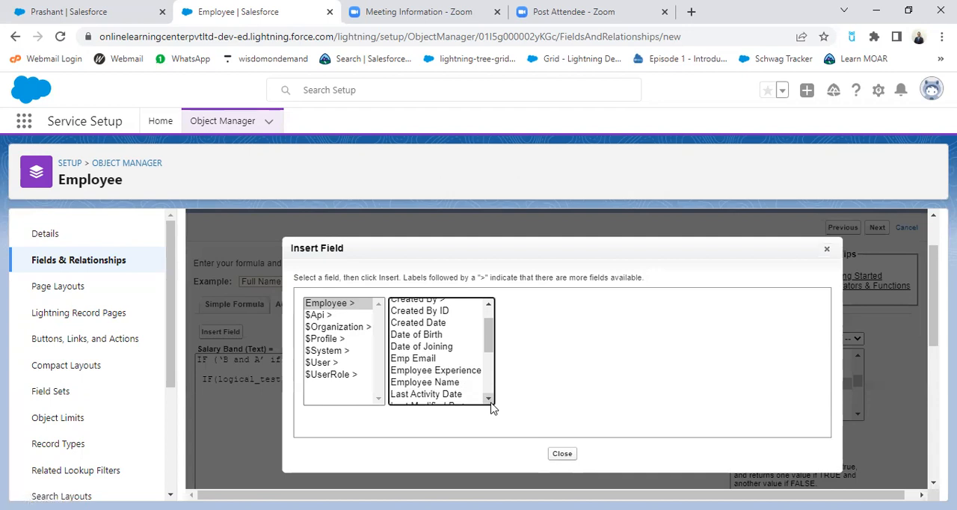
scroll(492, 404, down, 5)
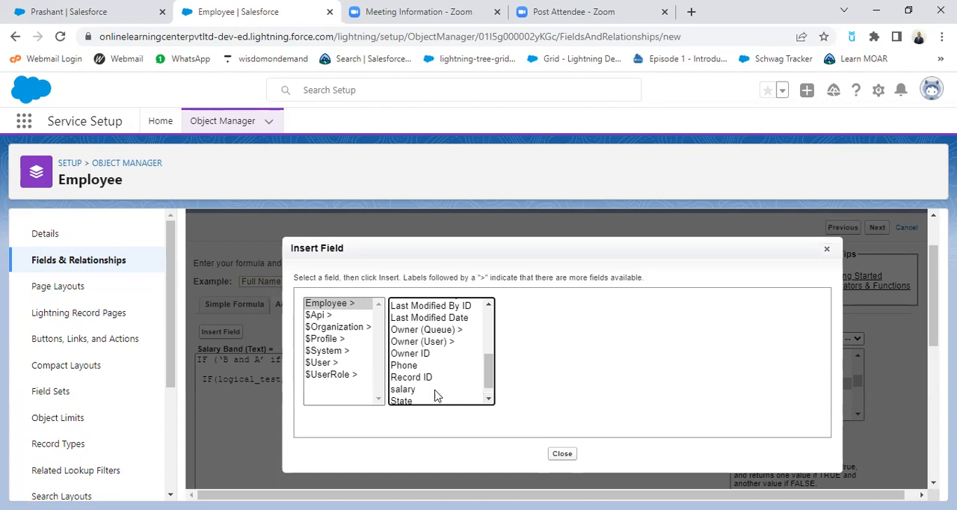
click(410, 392)
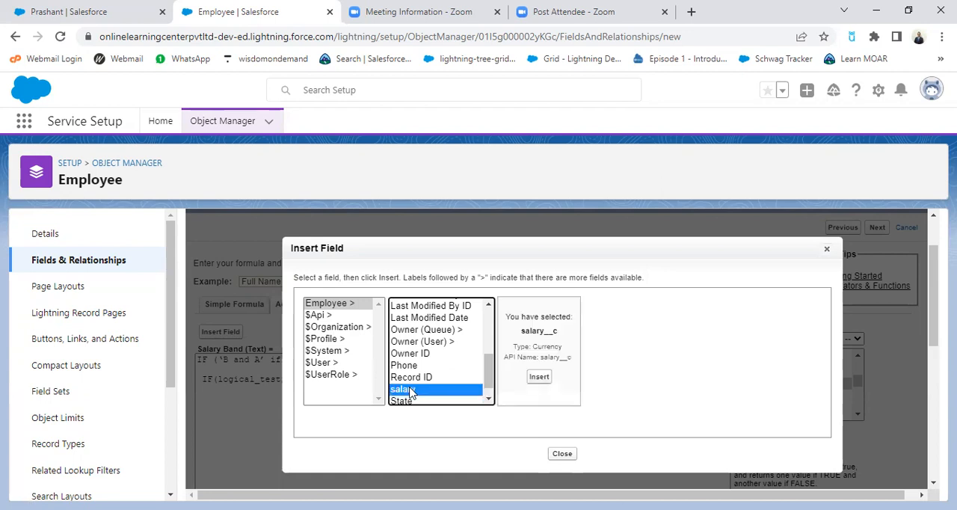
click(537, 377)
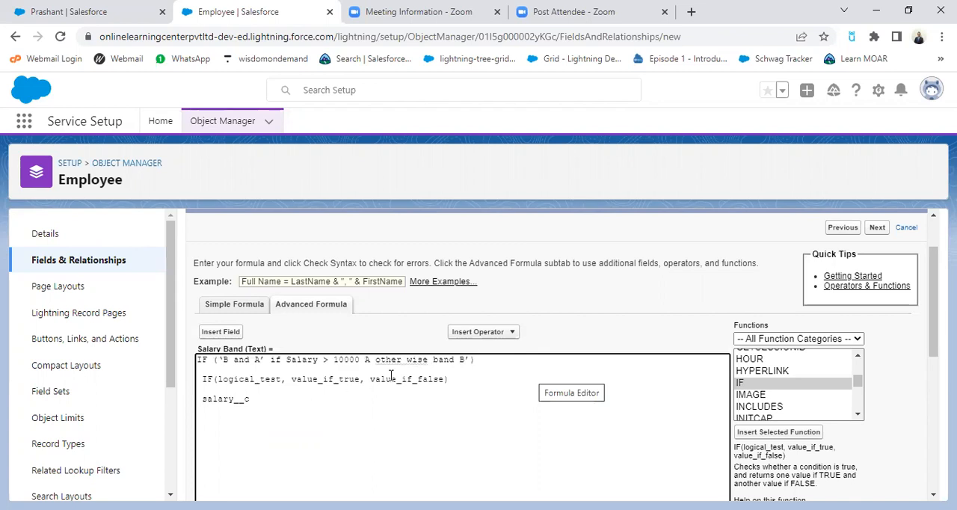
Step: Complete the condition after salary__c with the Greater Than operator and the value 10000
click(489, 338)
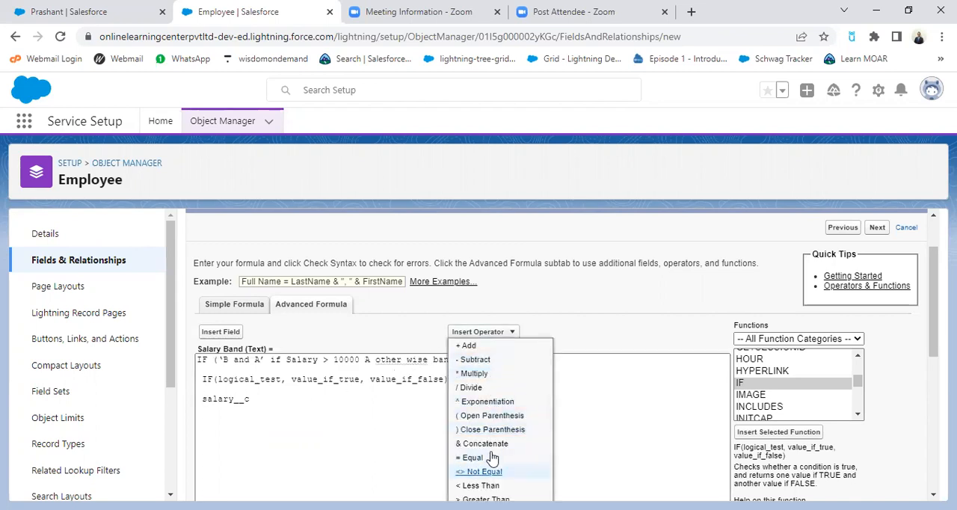
scroll(519, 430, down, 1)
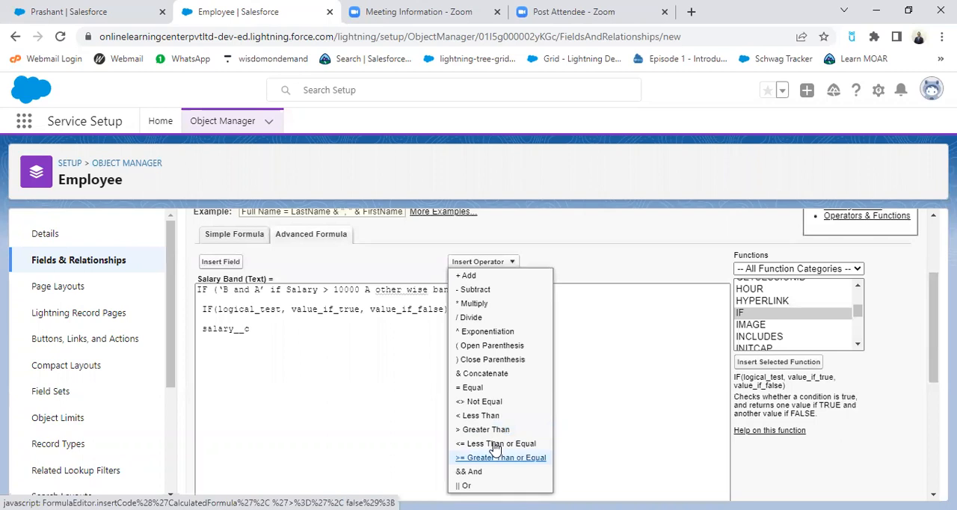
click(496, 430)
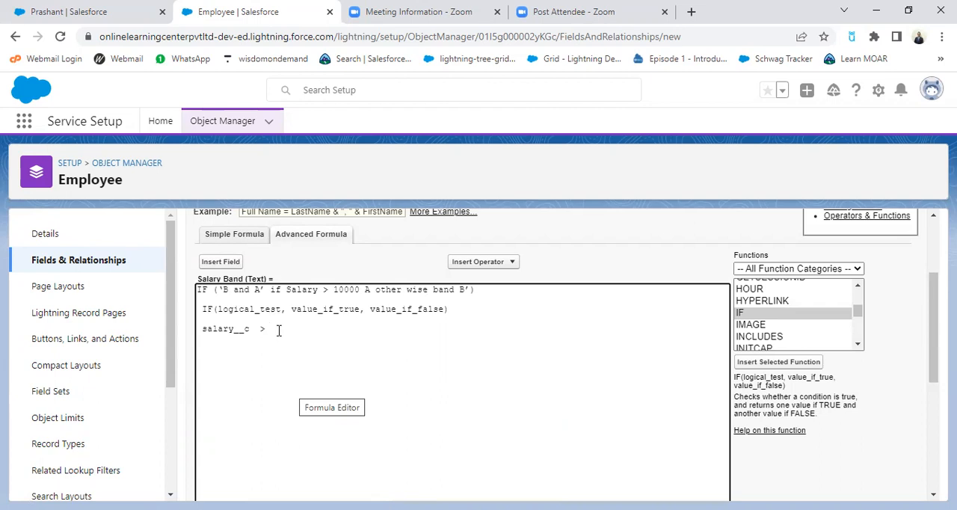
text(10000)
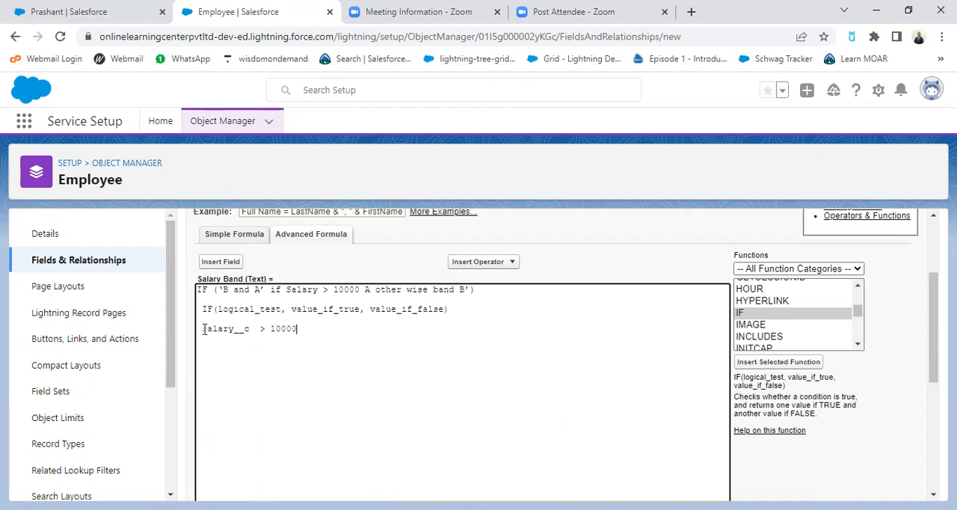
Step: Move the condition salary__c > 10000 into the IF function in place of the logical_test placeholder
drag(202, 329, 300, 330)
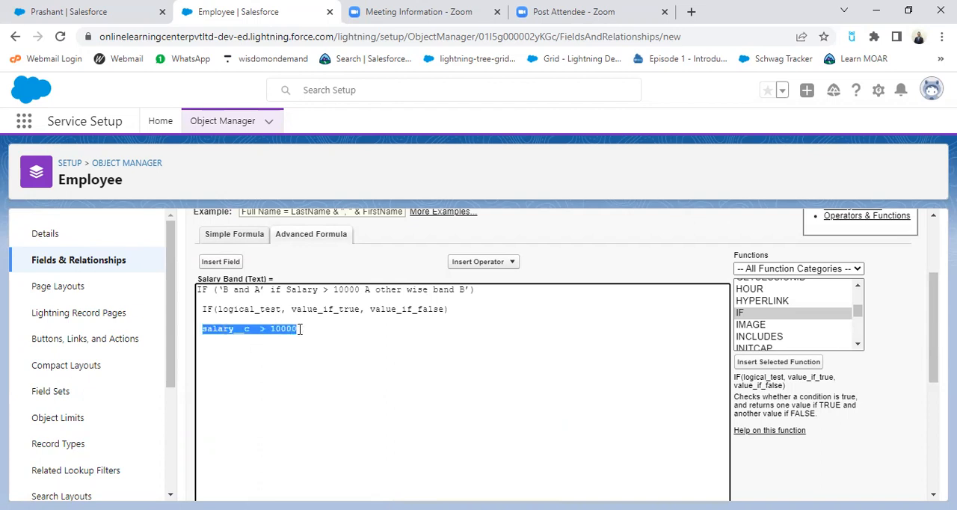
key(ctrl+x)
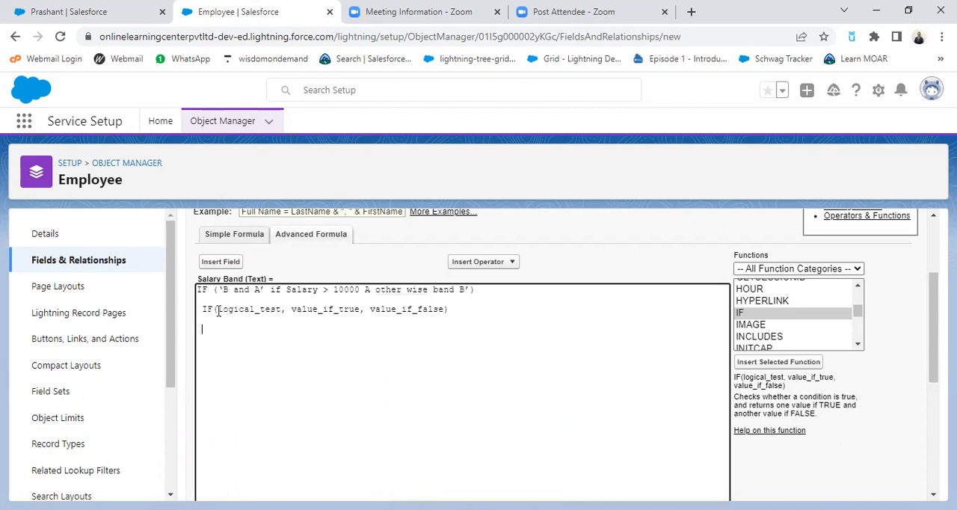
drag(218, 309, 284, 310)
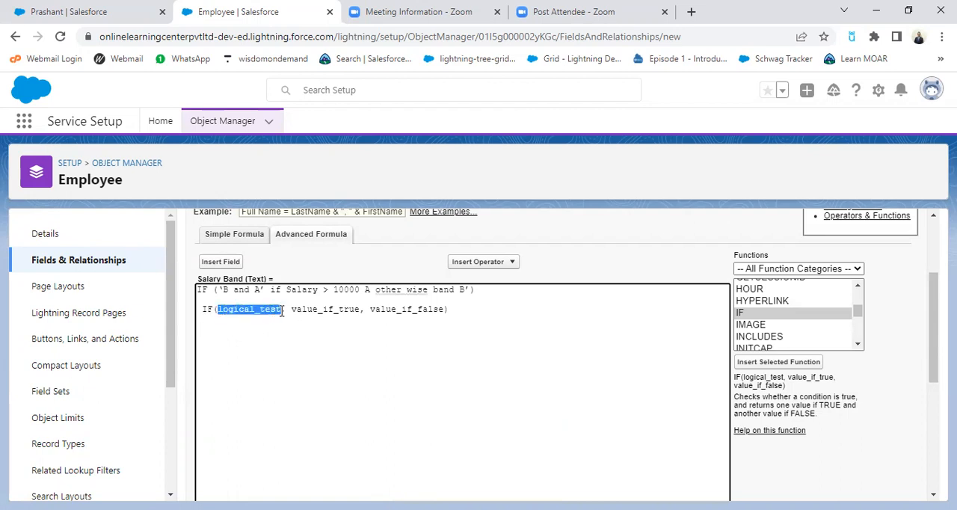
key(ctrl+v)
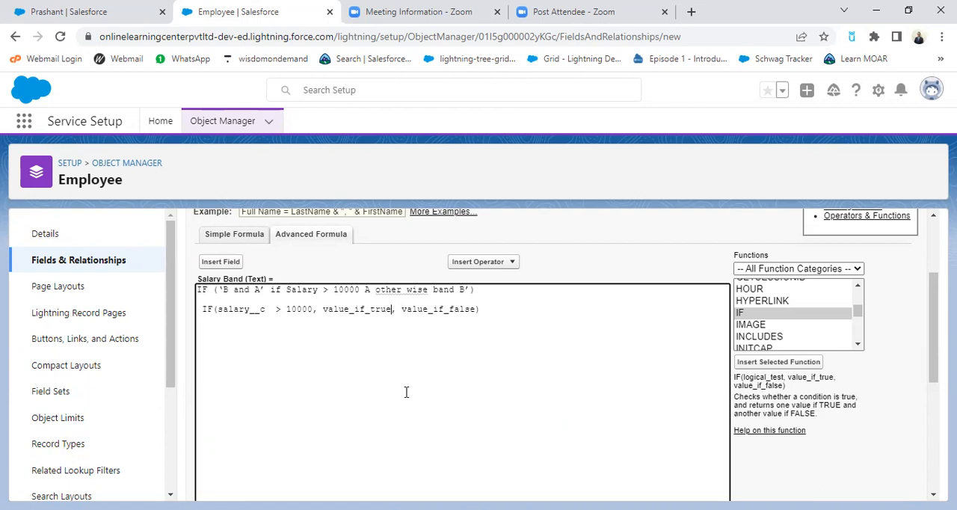
Step: Replace the value_if_true placeholder with "Band A" and the value_if_false placeholder with "Band B"
key(BackSpace)
key(BackSpace)
key(BackSpace)
key(BackSpace)
key(BackSpace)
key(BackSpace)
key(BackSpace)
key(BackSpace)
key(BackSpace)
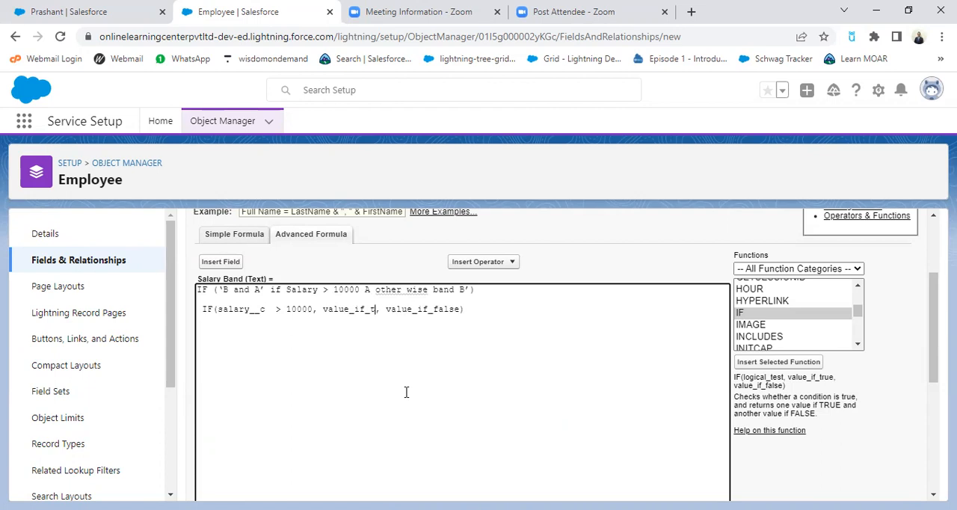
key(BackSpace)
key(BackSpace)
key(BackSpace)
key(BackSpace)
text("")
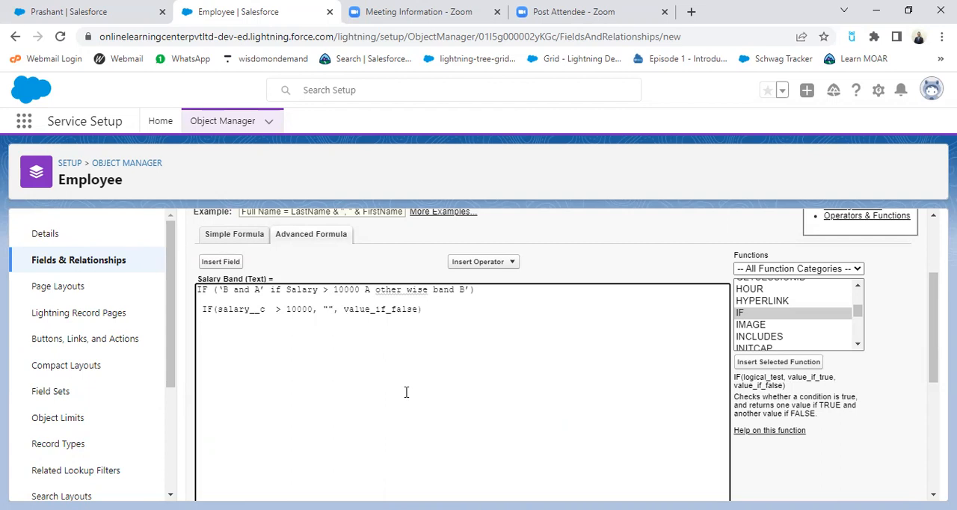
text(Band)
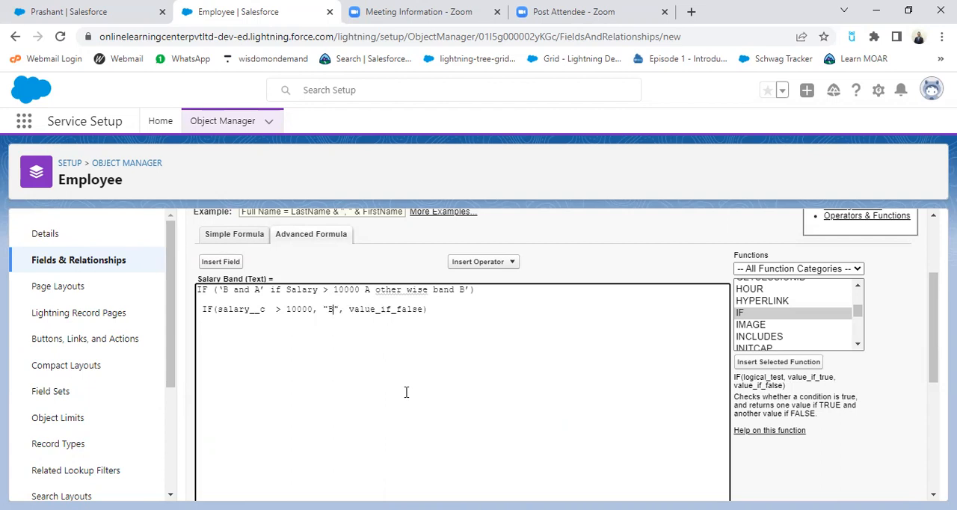
text( A)
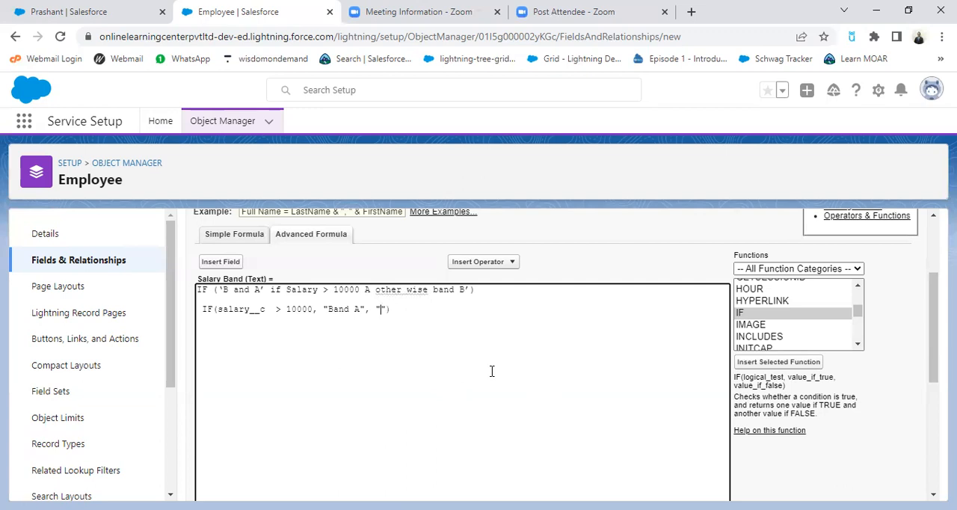
text(and B)
Step: Delete the pasted Salary Band rule and the blank space above and before the IF formula
drag(198, 292, 529, 299)
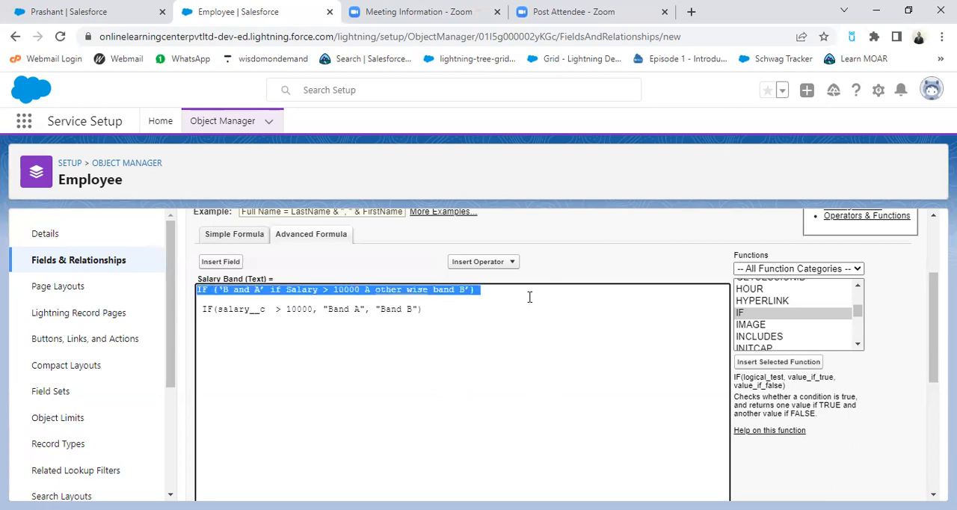
key(Delete)
key(Delete)
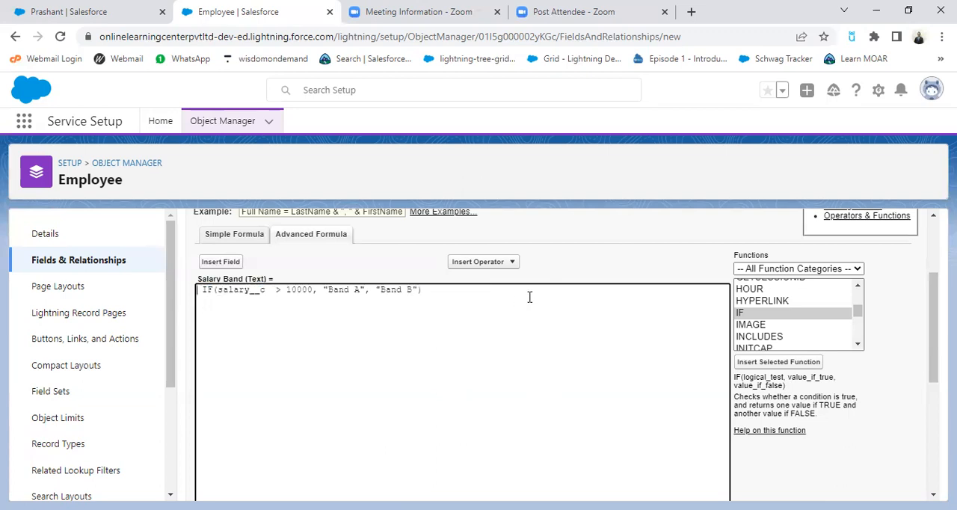
key(Delete)
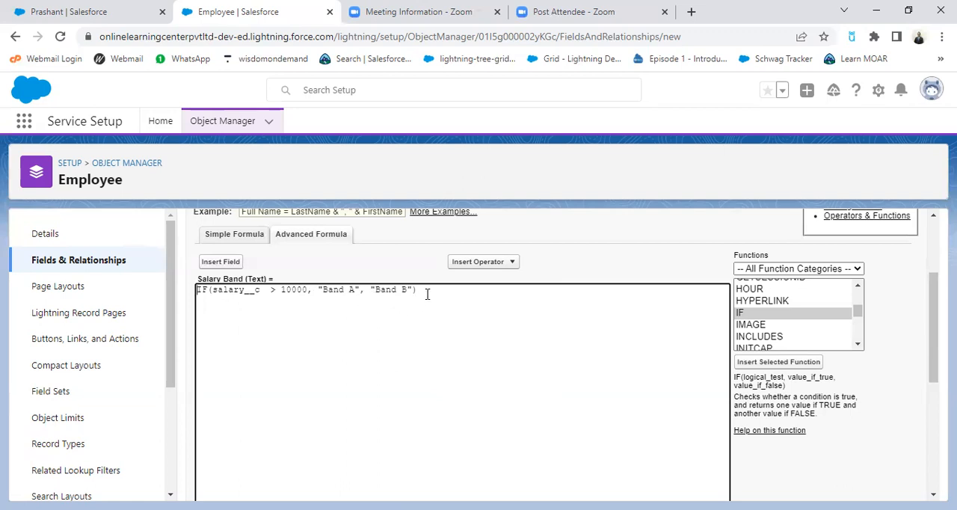
Step: Check the formula's syntax and save the Salary Band field, keeping it on the Employee Layout
scroll(483, 342, down, 3)
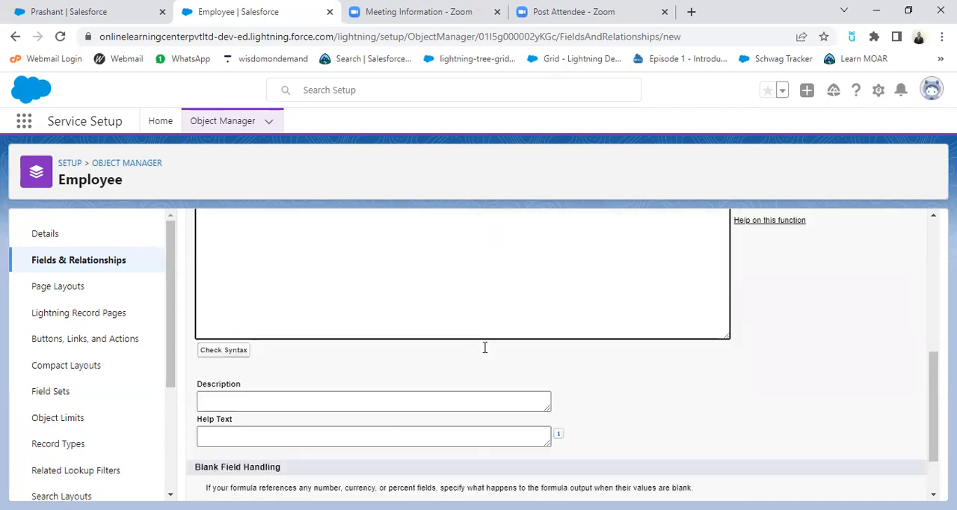
click(233, 352)
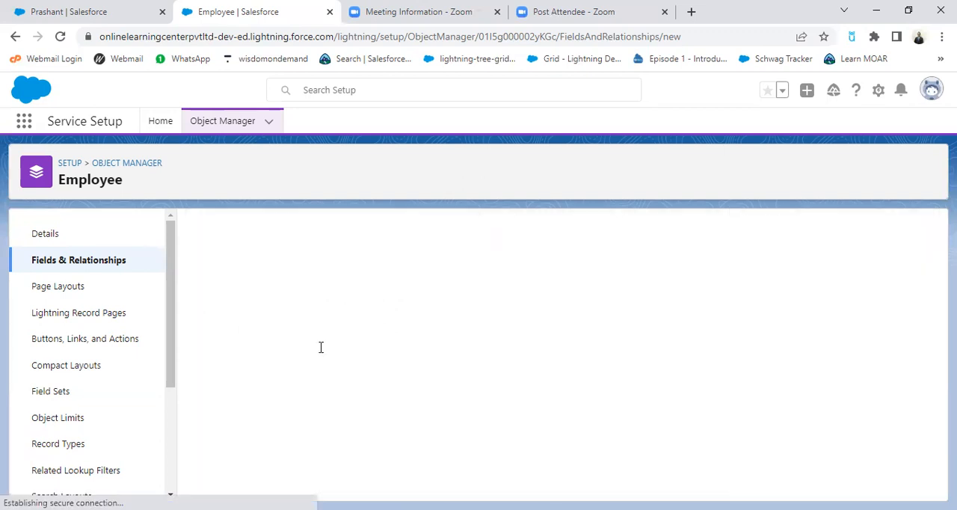
scroll(480, 384, down, 5)
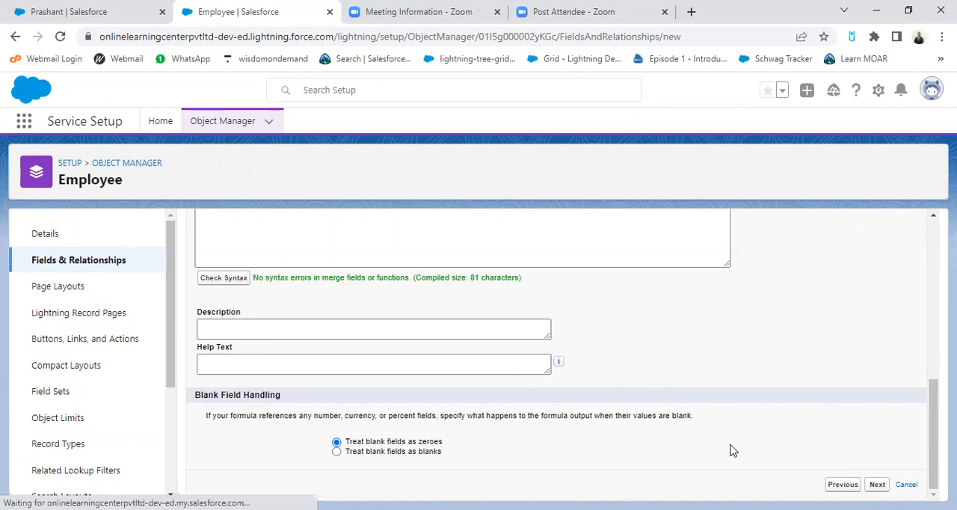
click(690, 414)
scroll(763, 448, down, 5)
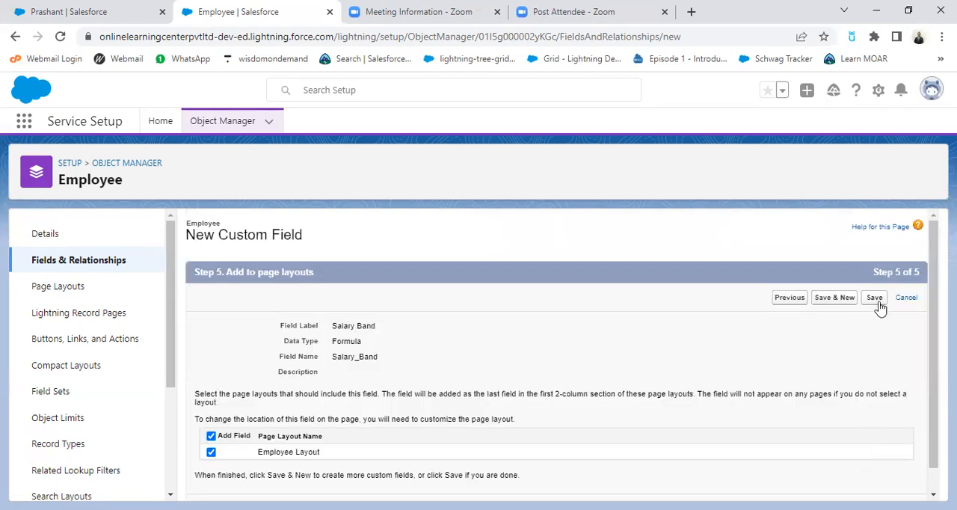
click(874, 297)
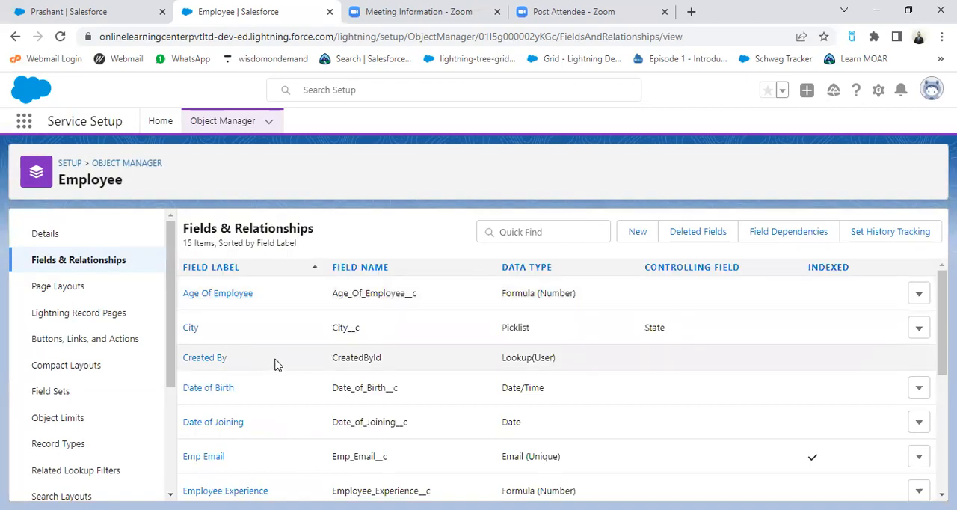
Step: Find Salary Band in the Employee object's fields list and reload the setup page
scroll(281, 366, down, 3)
scroll(282, 433, down, 2)
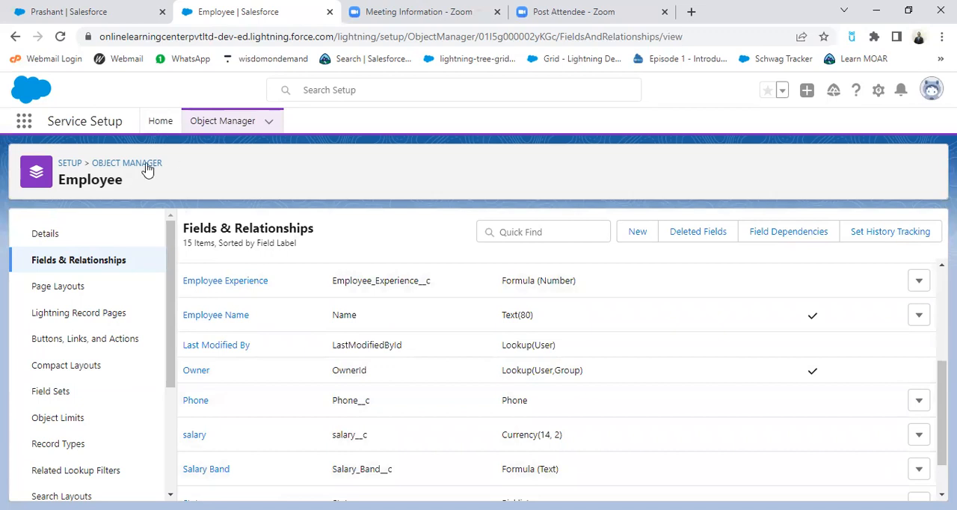
click(60, 37)
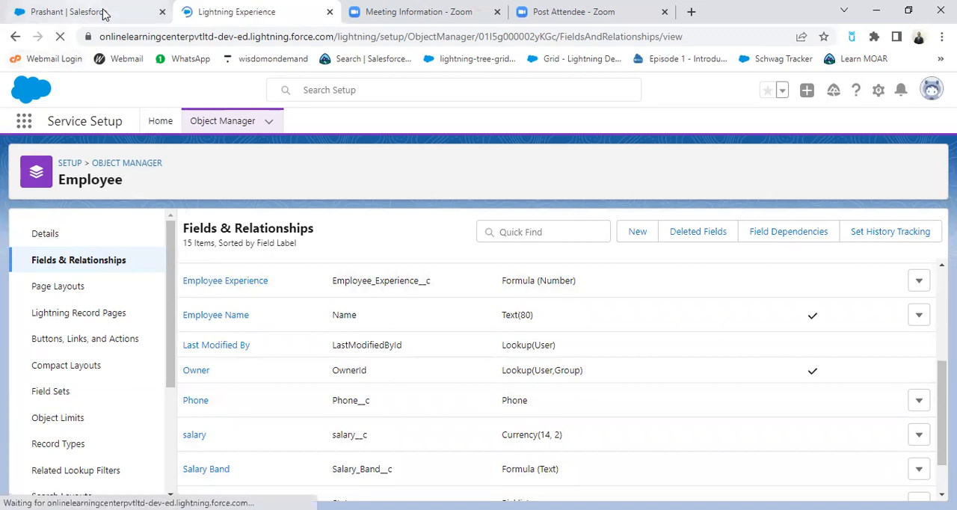
Step: Reopen the first employee record from the Recently Viewed employees list and examine its salary and formula fields
click(105, 13)
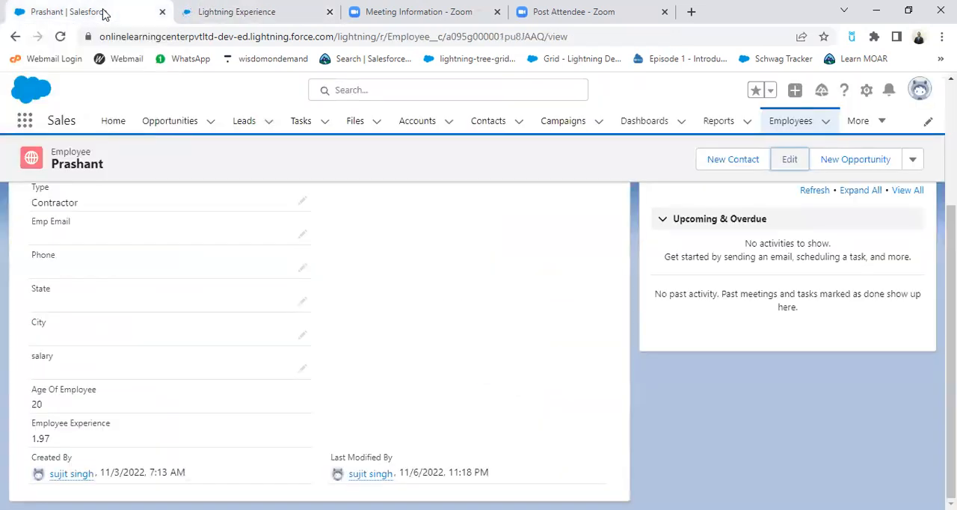
scroll(358, 323, up, 1)
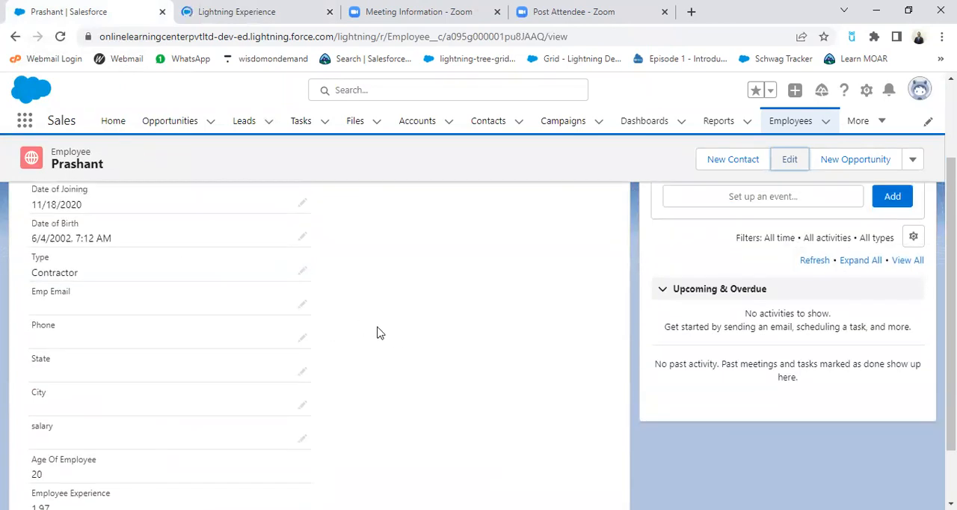
scroll(397, 340, up, 1)
scroll(186, 312, up, 1)
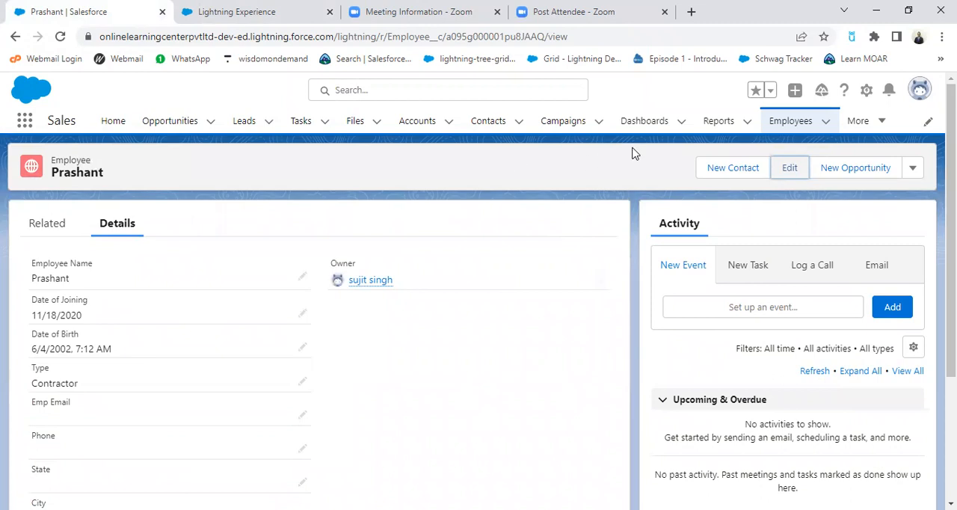
click(790, 121)
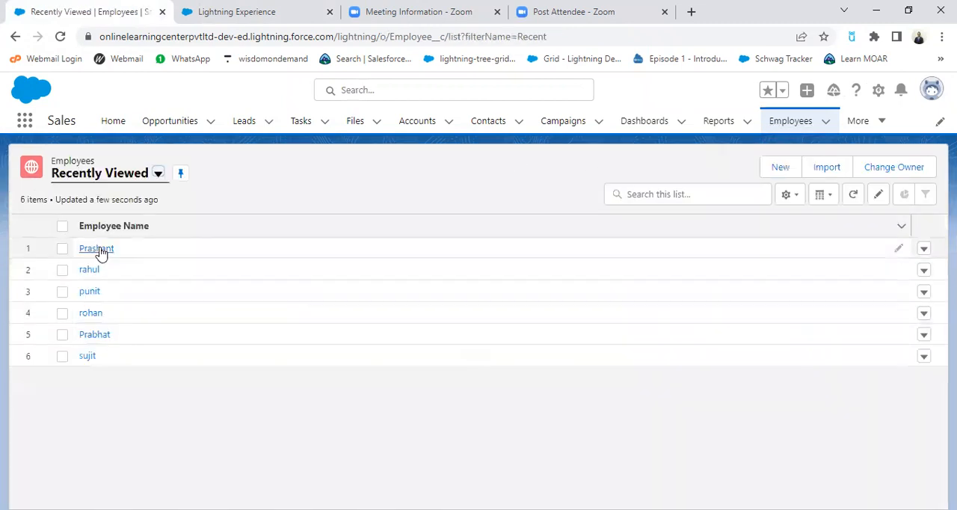
click(102, 251)
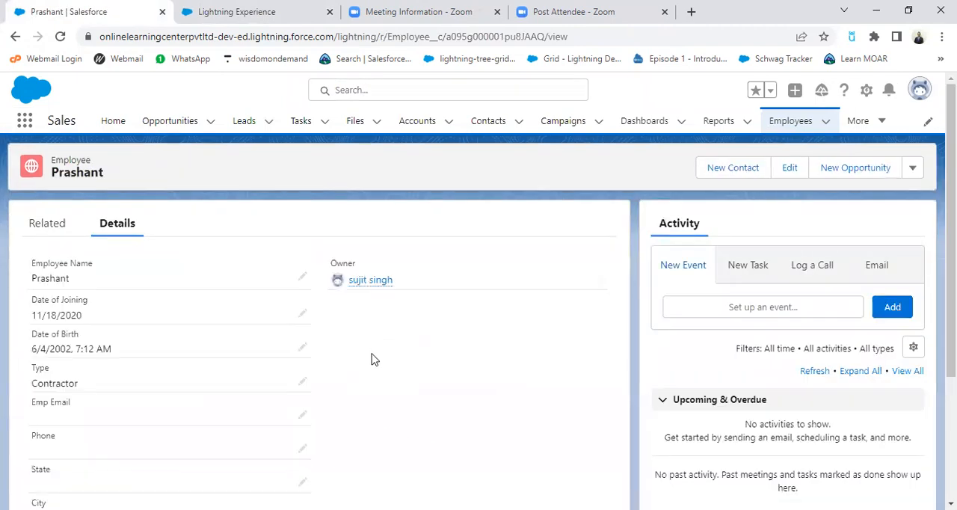
scroll(373, 355, down, 1)
scroll(379, 375, down, 1)
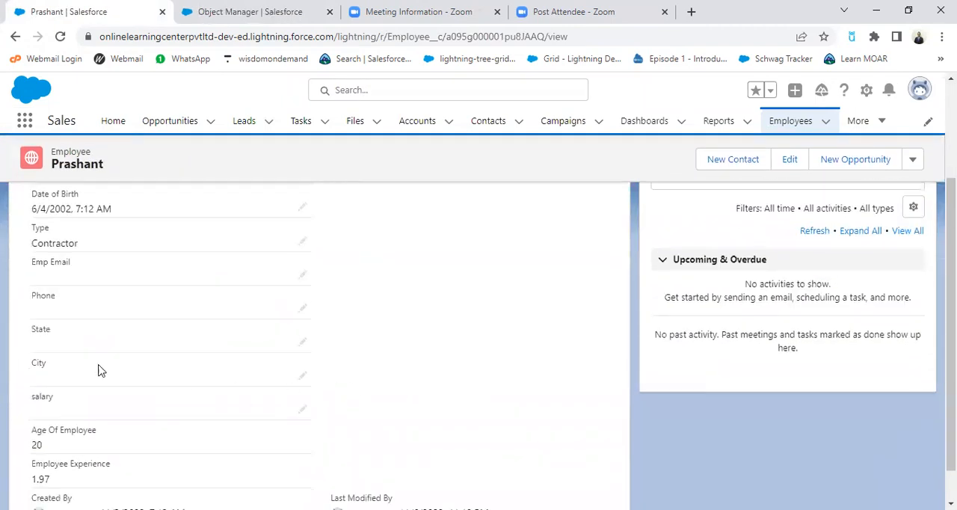
scroll(183, 374, down, 1)
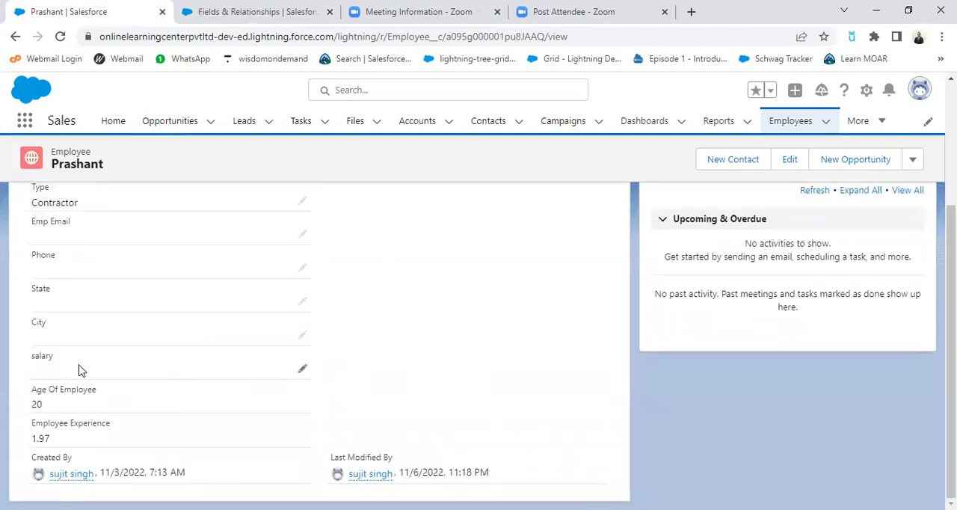
Step: Reload the first employee record and check its Salary Band field among the details
scroll(171, 366, up, 1)
scroll(135, 370, up, 2)
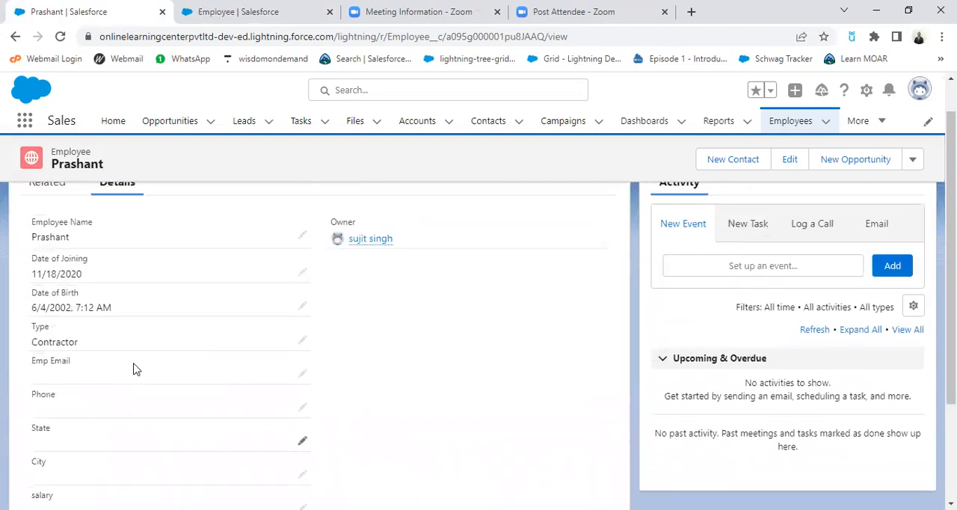
scroll(135, 369, down, 3)
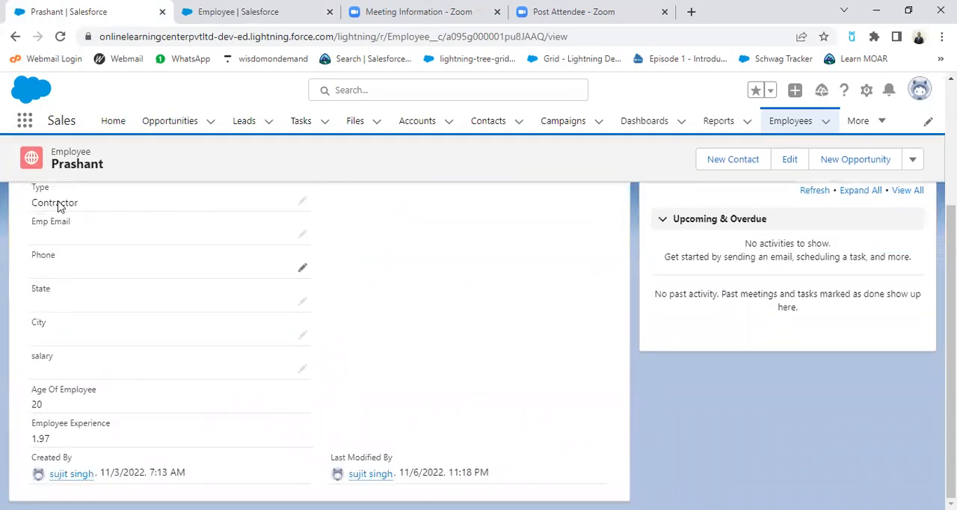
click(60, 36)
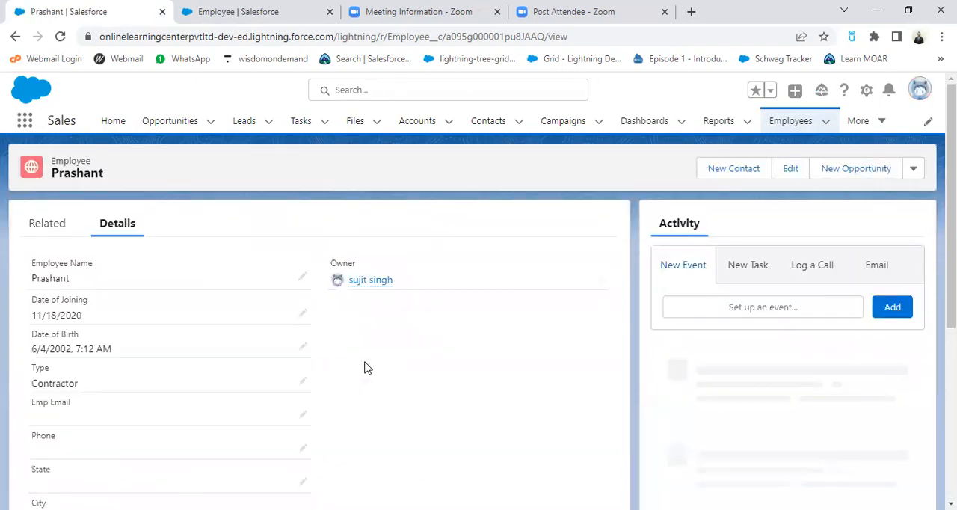
scroll(366, 368, down, 5)
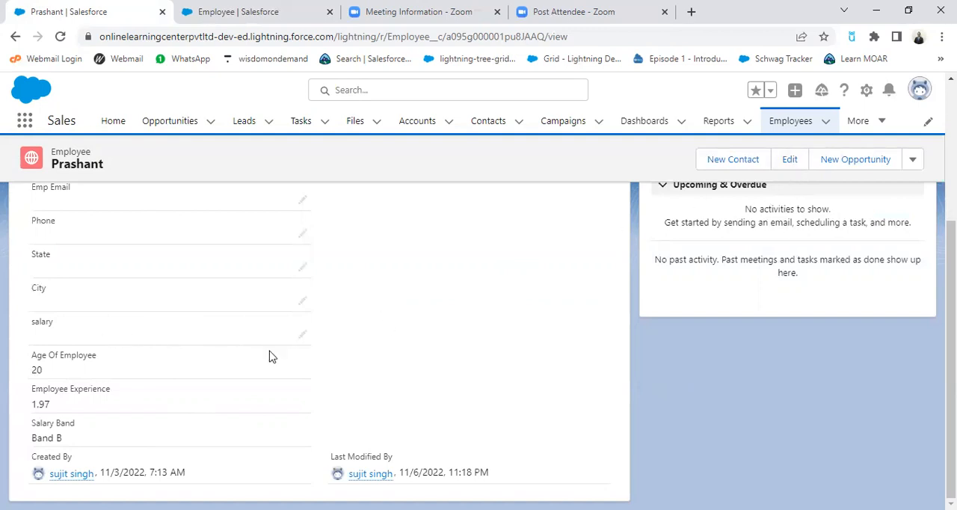
Step: Set the first employee's salary to $16,000 and save the record
click(301, 336)
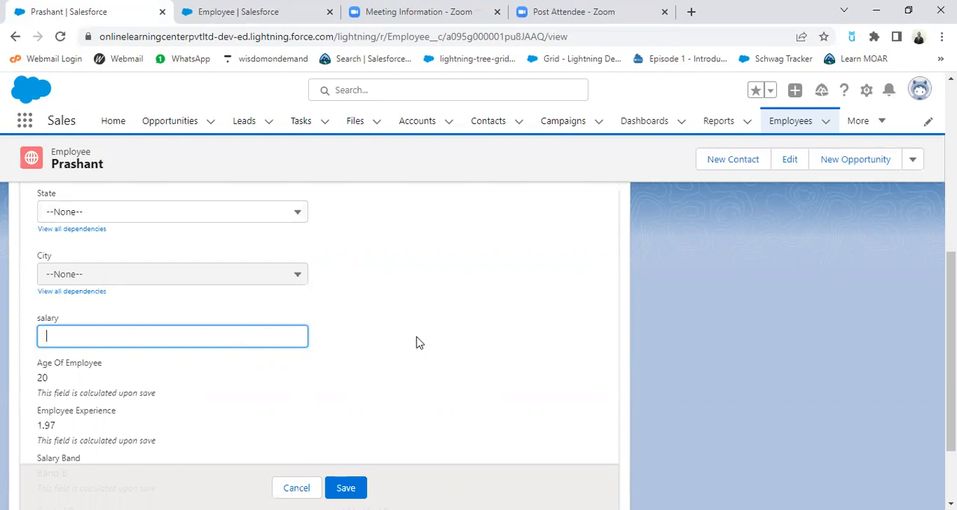
text(16000)
key(Return)
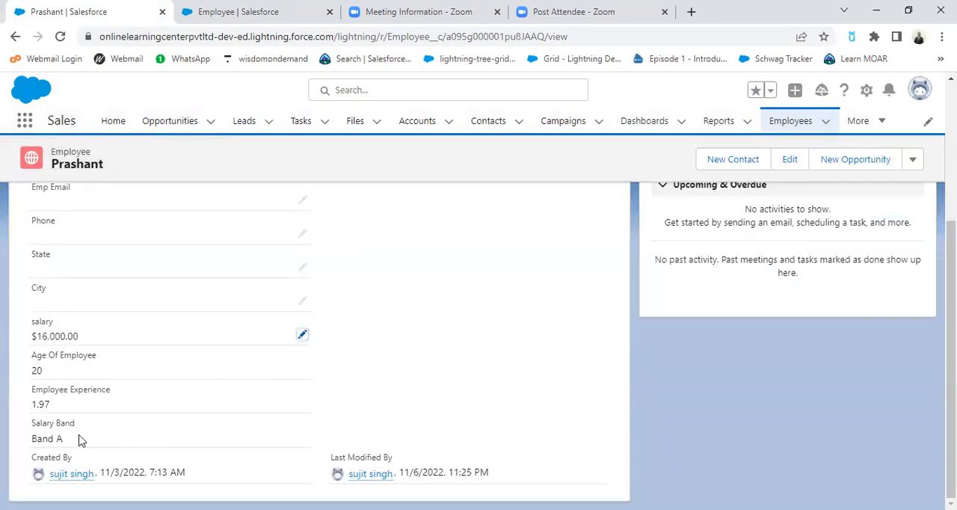
Step: Open the second employee record from the Recently Viewed employees list and save its salary as $10,000
scroll(188, 397, up, 1)
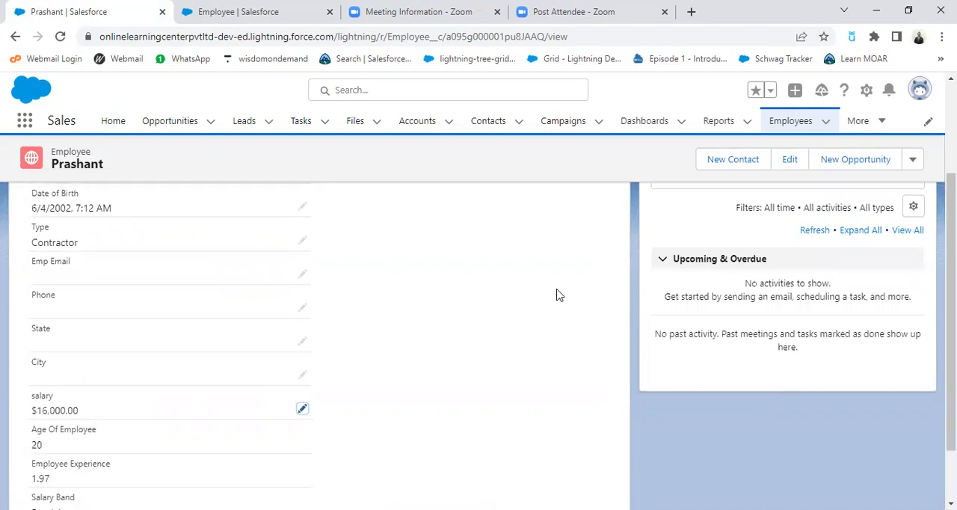
scroll(655, 233, up, 2)
click(791, 127)
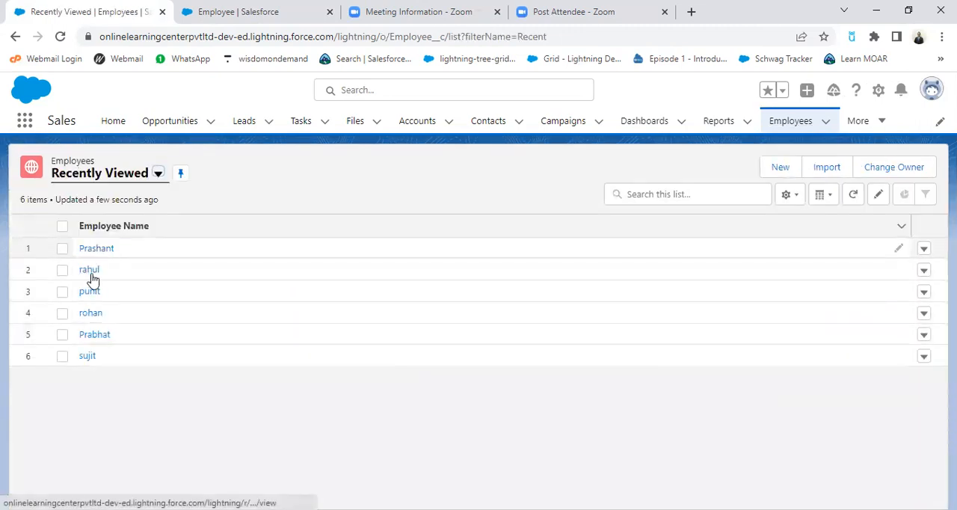
click(90, 272)
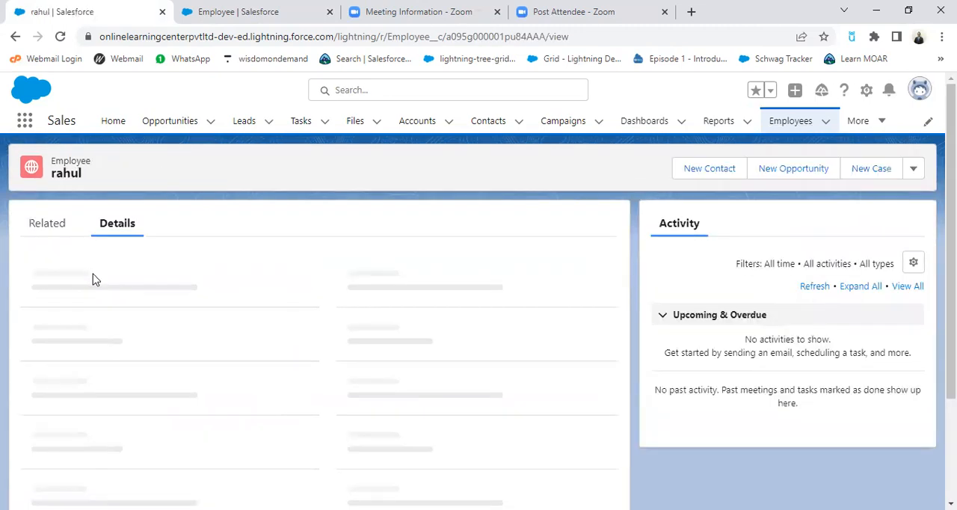
scroll(254, 381, down, 2)
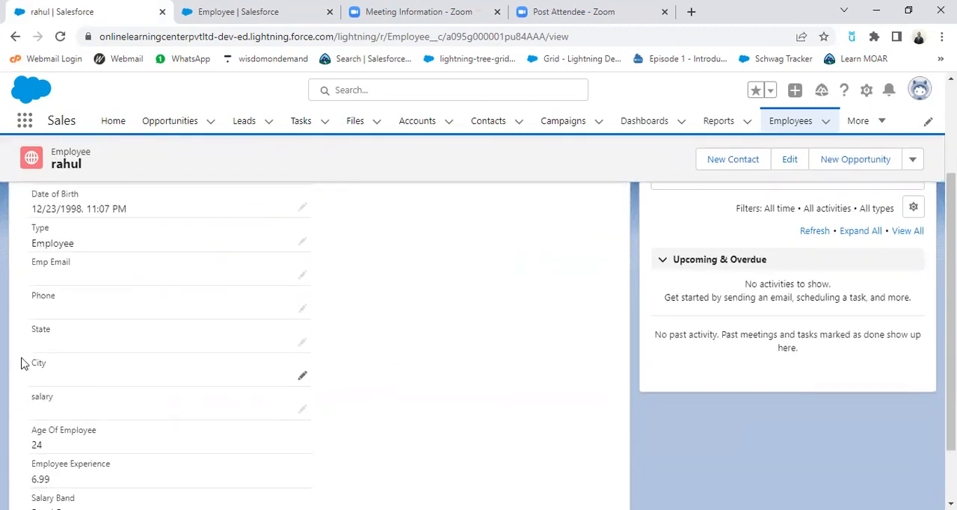
scroll(303, 392, down, 1)
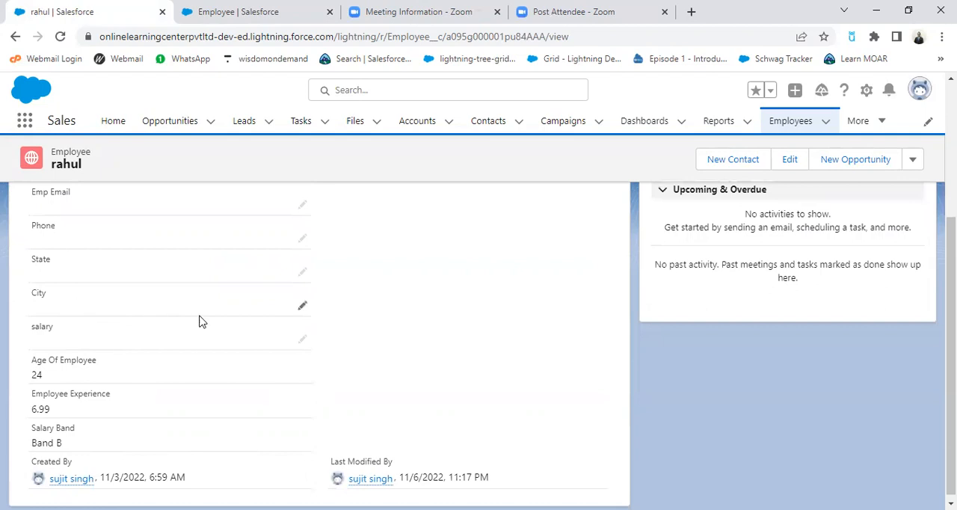
click(303, 341)
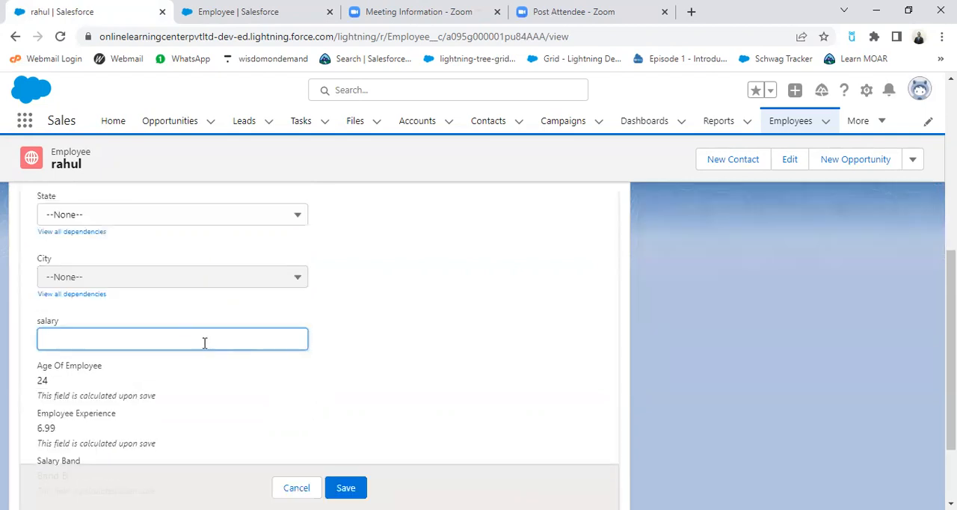
text(10000)
key(Return)
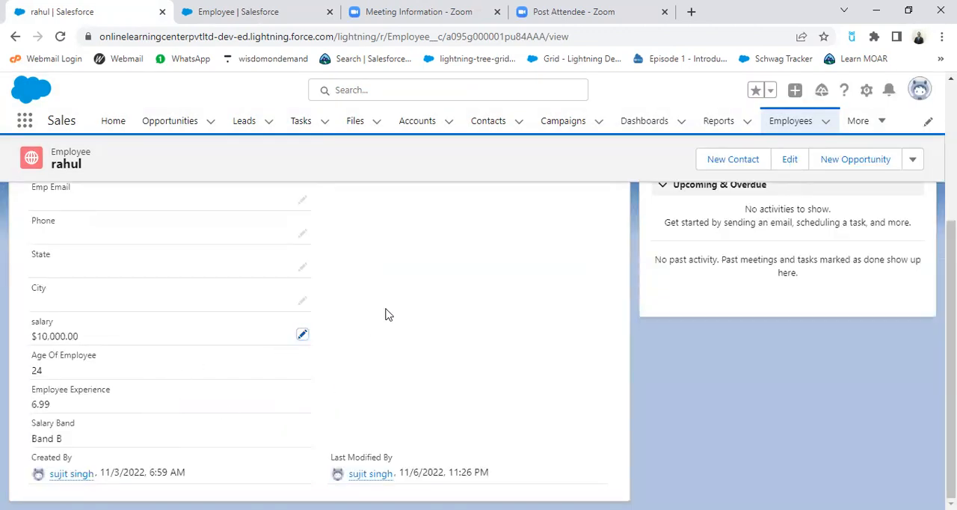
Step: Open the third employee record from the Recently Viewed list and examine its joining date, salary, experience and Salary Band
click(789, 120)
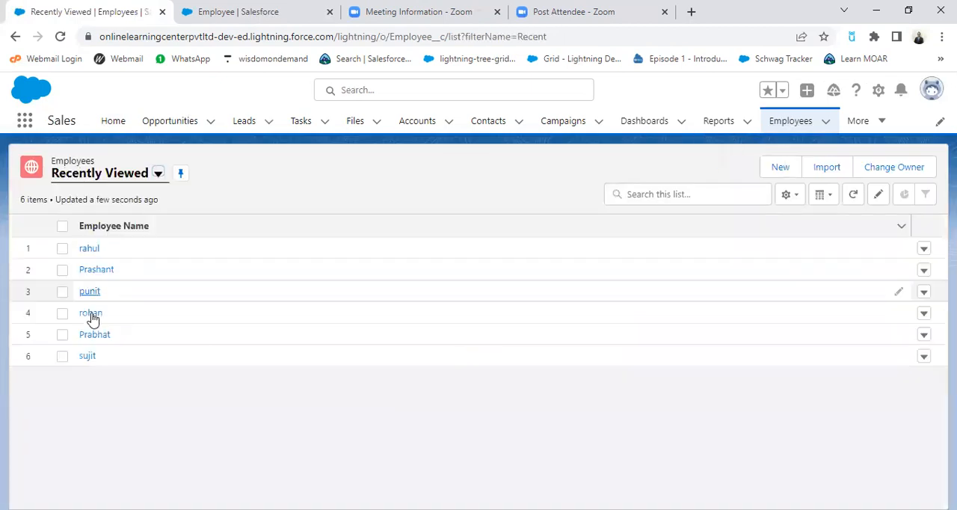
click(91, 293)
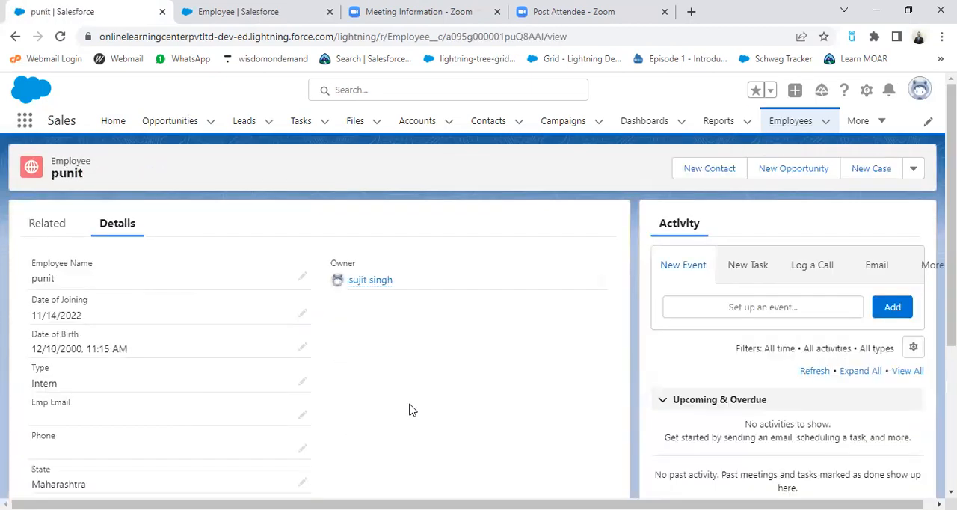
scroll(412, 410, down, 2)
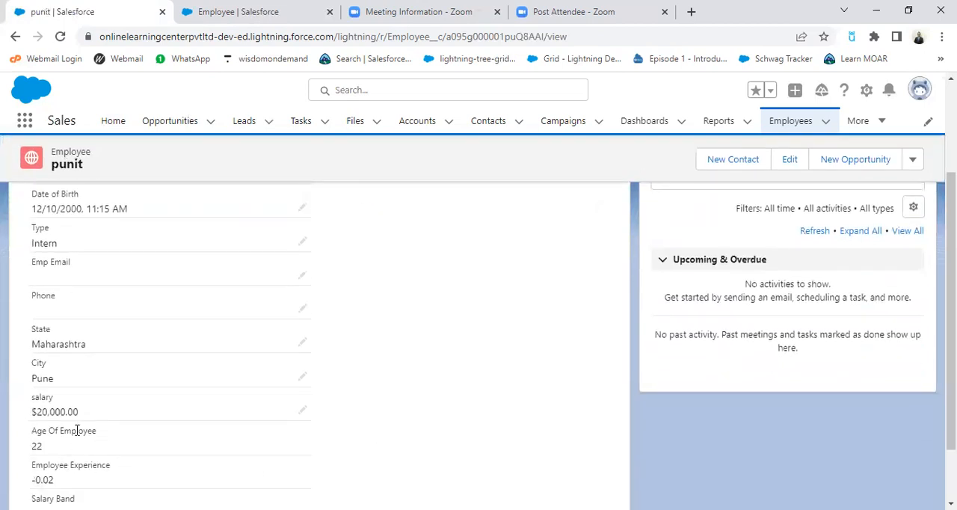
scroll(115, 429, down, 1)
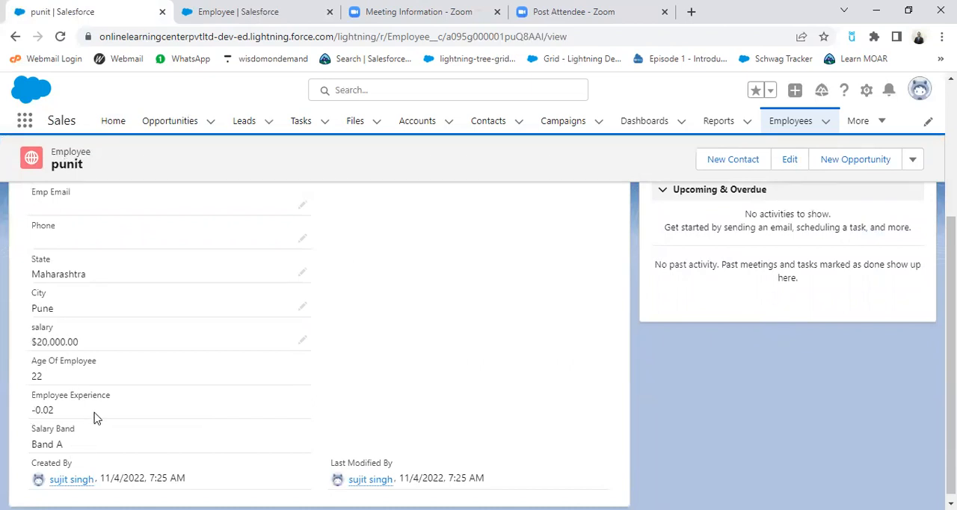
scroll(184, 408, up, 3)
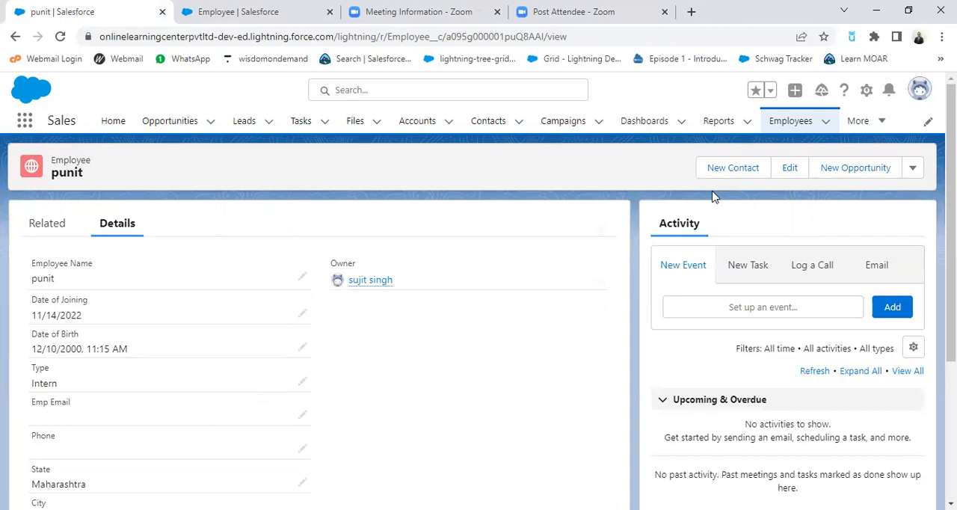
scroll(582, 289, down, 1)
scroll(583, 290, down, 1)
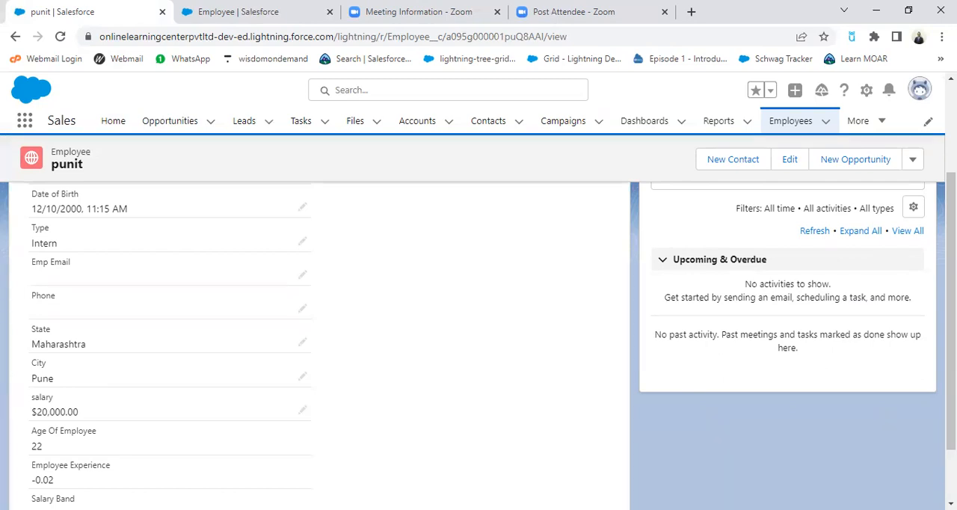
Step: Switch to the WPS Office presentation and highlight the Eligible for Bonus condition on the Formula Field slide
key(alt+Tab)
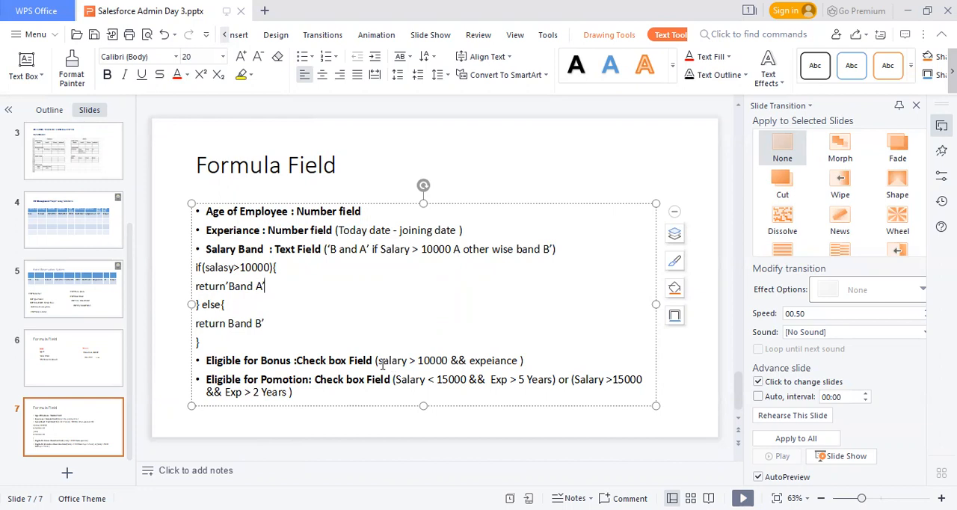
drag(378, 362, 521, 362)
key(ctrl+c)
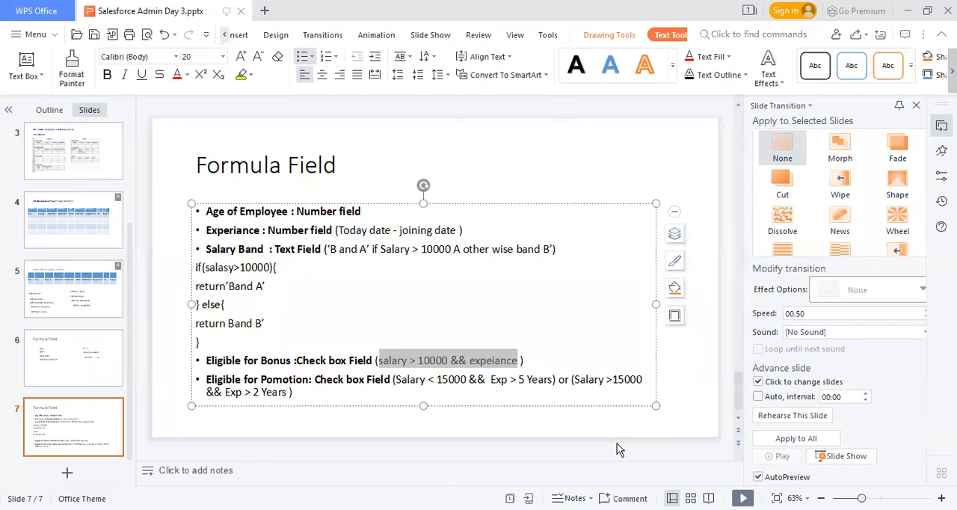
key(alt+Tab)
Step: Return to the Employee object's setup page in the browser and start a new custom field of the Formula type
click(235, 12)
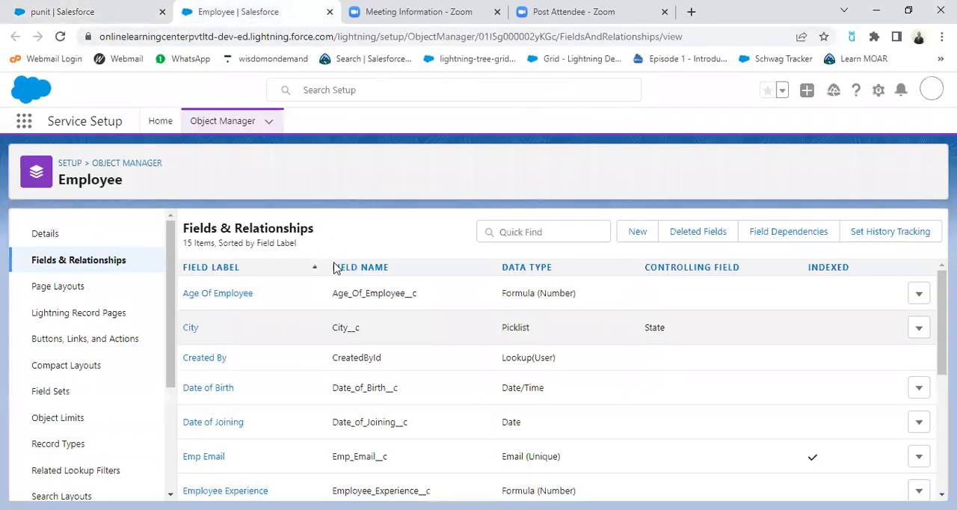
click(639, 233)
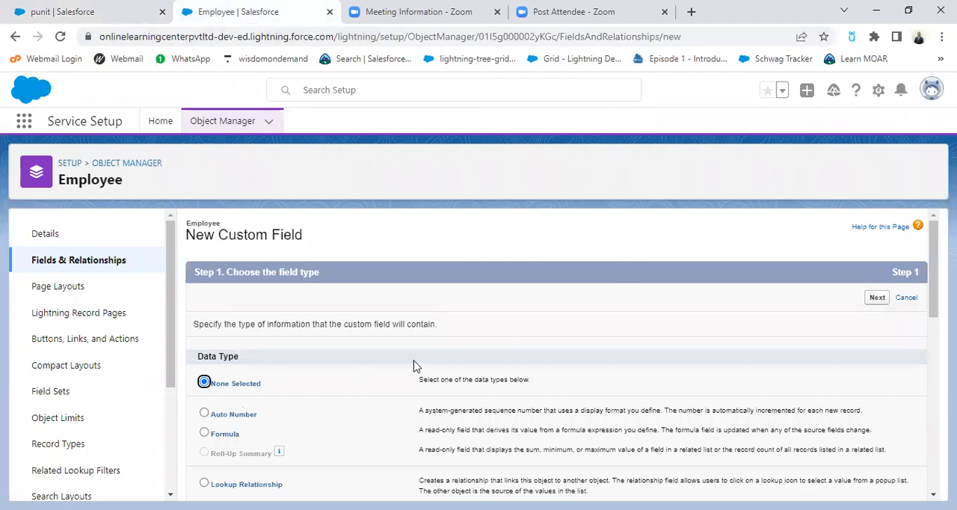
scroll(273, 389, down, 1)
click(207, 364)
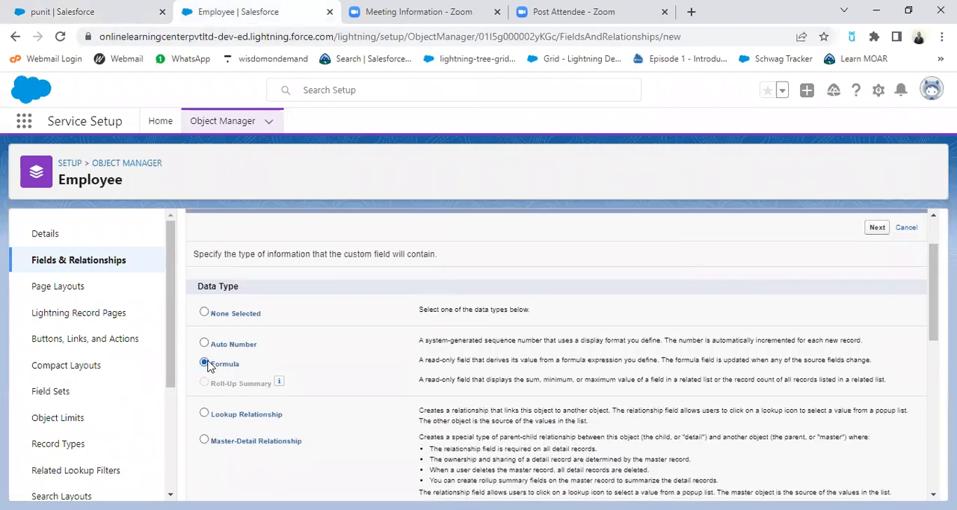
click(877, 229)
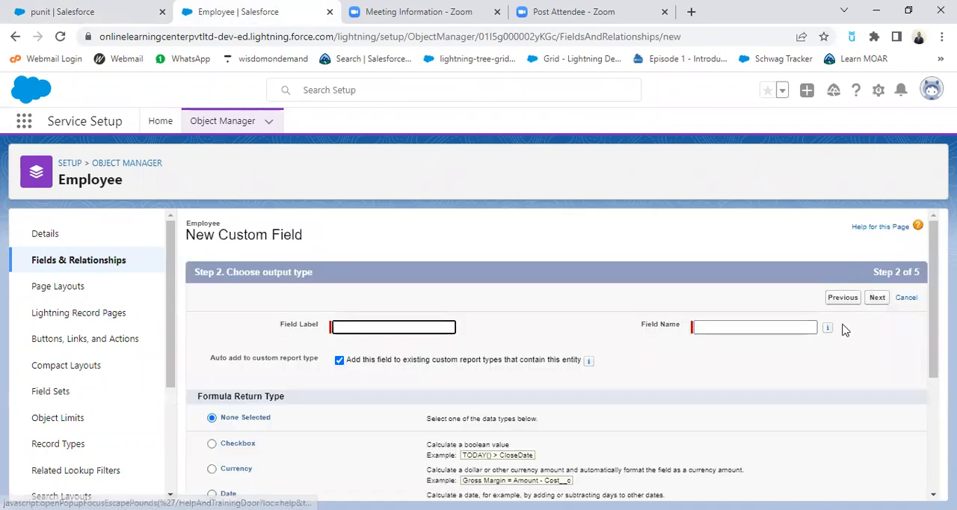
Step: Label the new formula field Eligible for Bonus, with Eligible_for_Bonus as its field name
scroll(448, 342, down, 1)
click(417, 258)
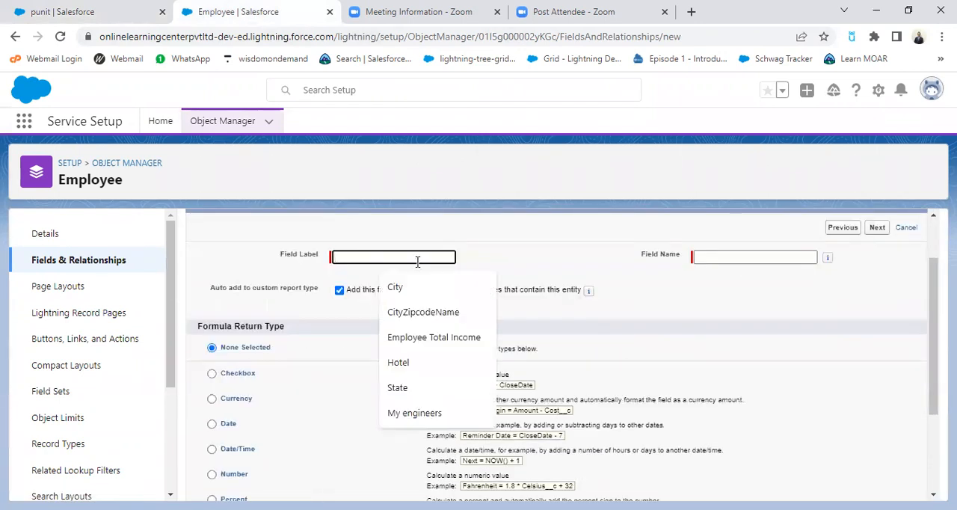
text(e)
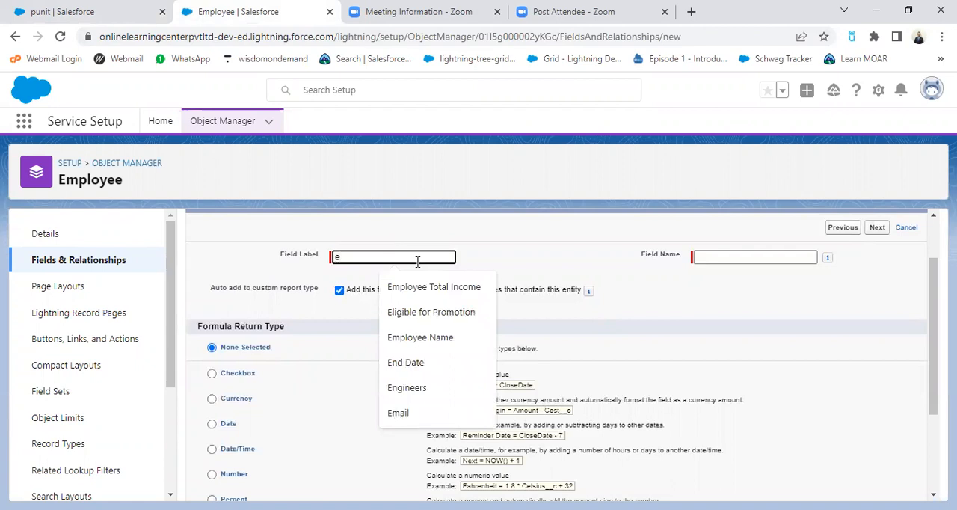
click(458, 316)
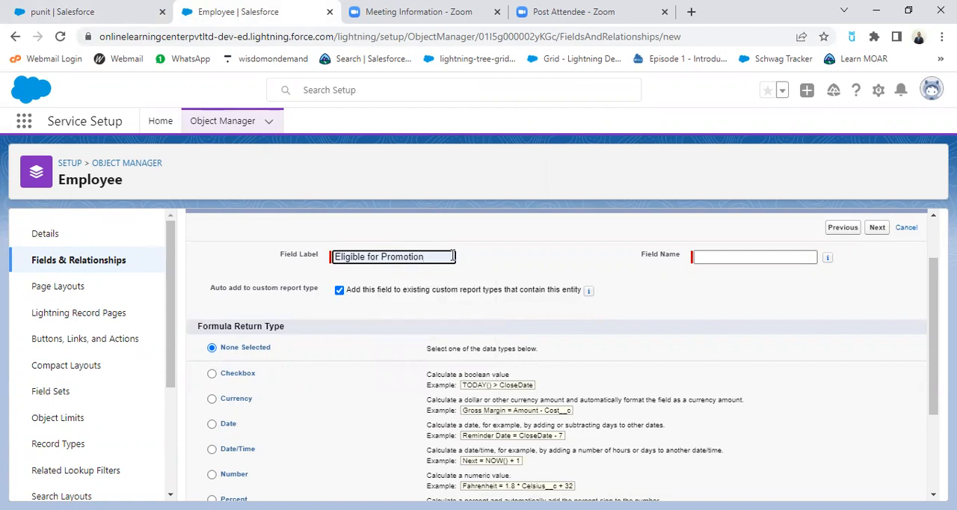
key(BackSpace)
key(BackSpace)
key(BackSpace)
key(BackSpace)
key(BackSpace)
key(BackSpace)
key(BackSpace)
key(BackSpace)
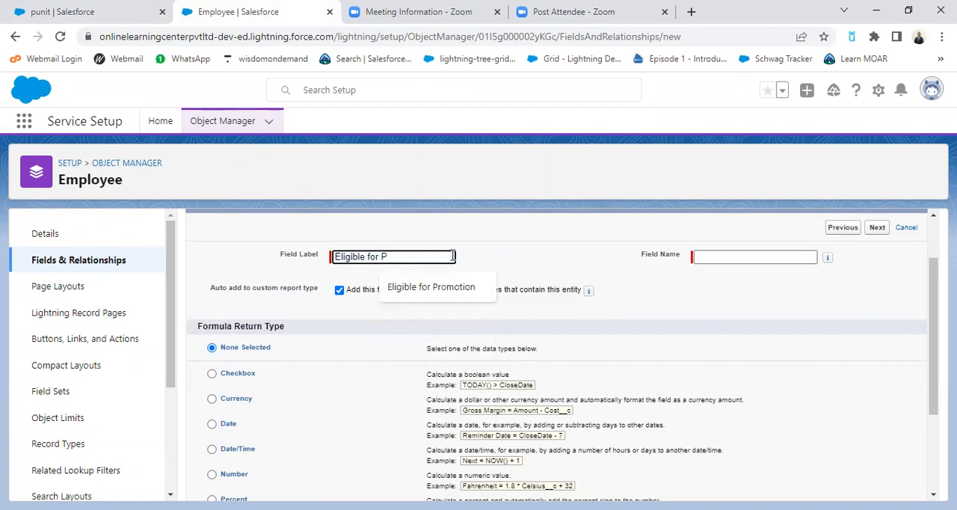
key(BackSpace)
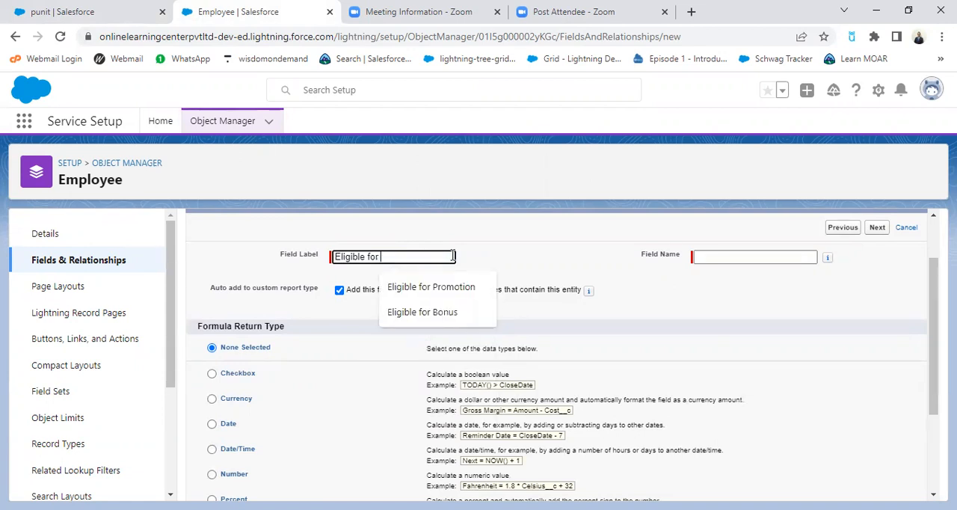
text(Bonus)
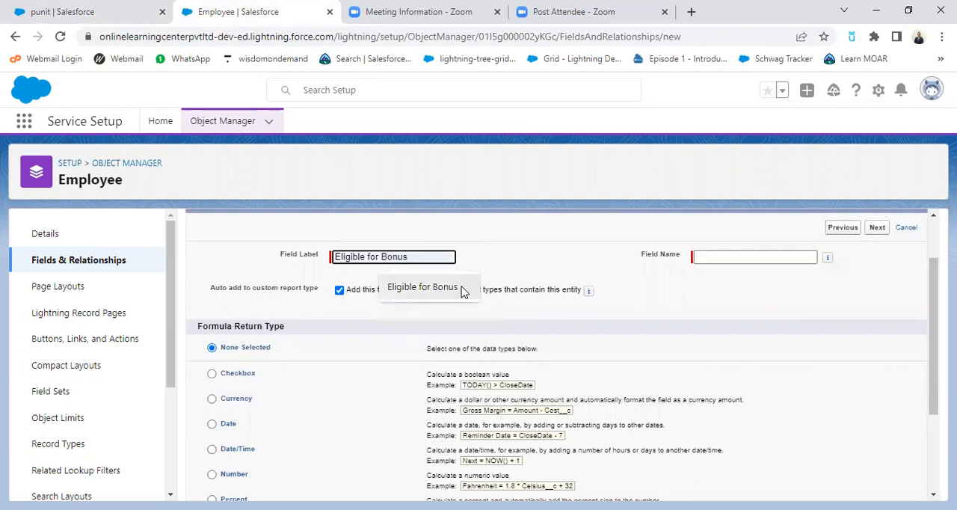
click(470, 293)
click(512, 252)
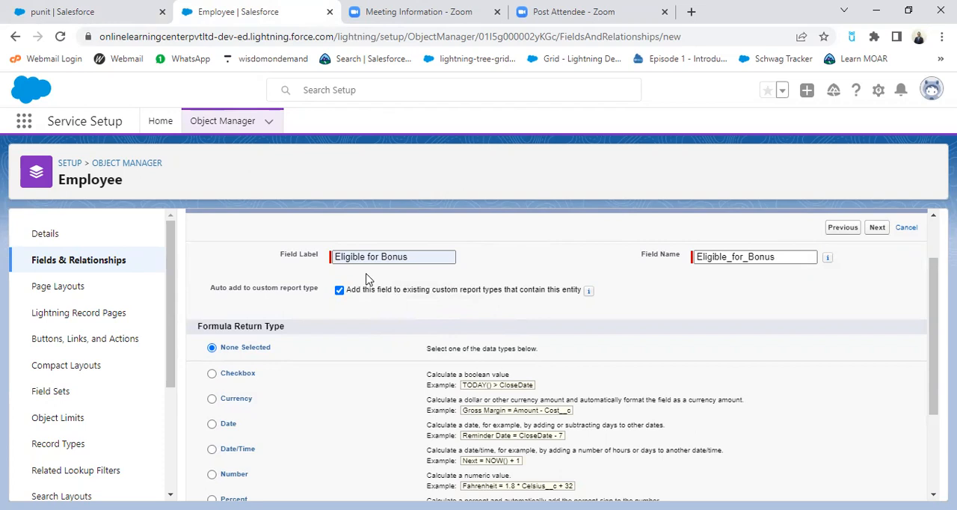
Step: Choose Checkbox as the formula return type and continue to the advanced formula editor
scroll(367, 279, down, 1)
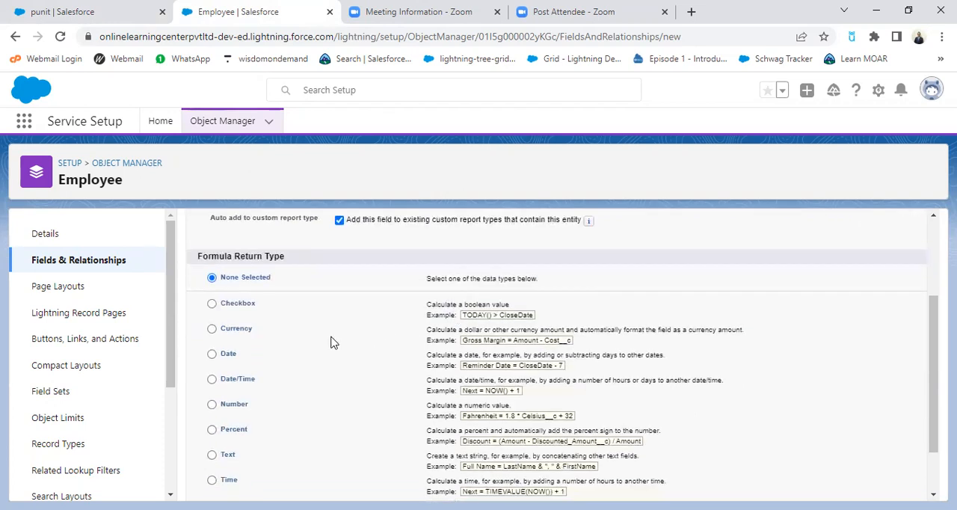
click(212, 306)
scroll(775, 362, down, 1)
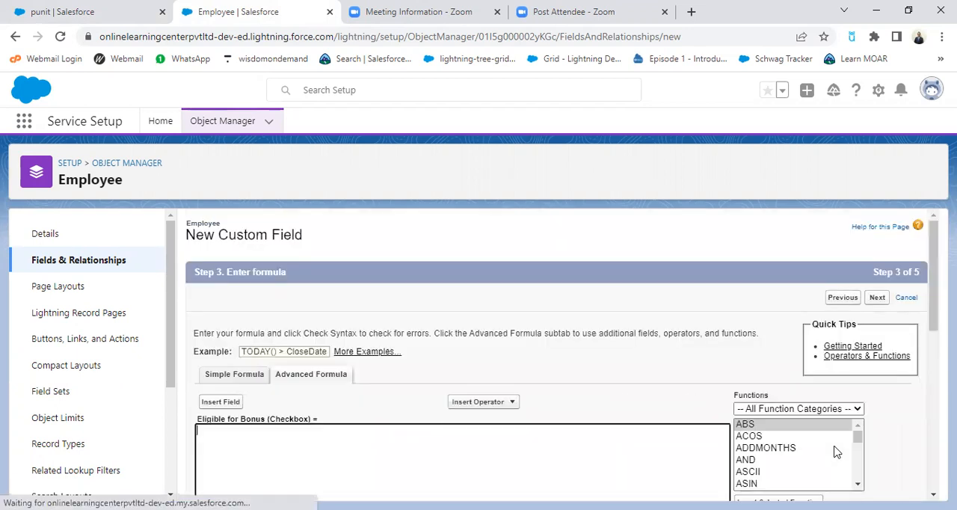
scroll(519, 438, down, 1)
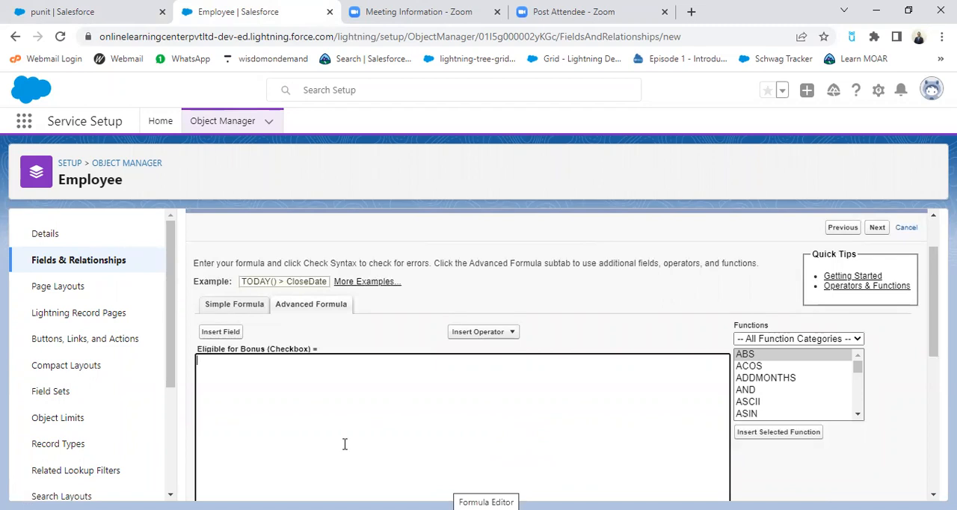
Step: Paste the condition salary > 10000 && expeiance into the formula editor and insert an IF function template beneath it
key(ctrl+v)
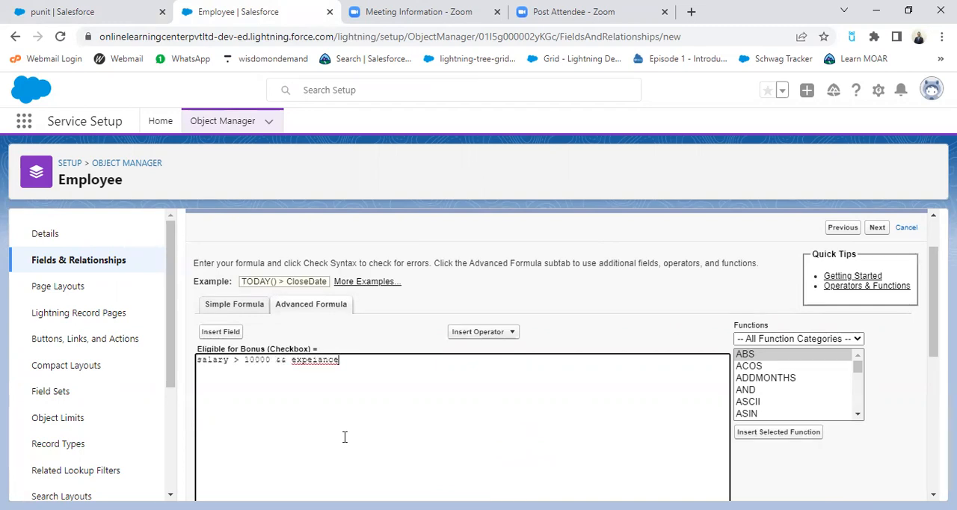
key(Return)
key(Return)
drag(858, 416, 857, 416)
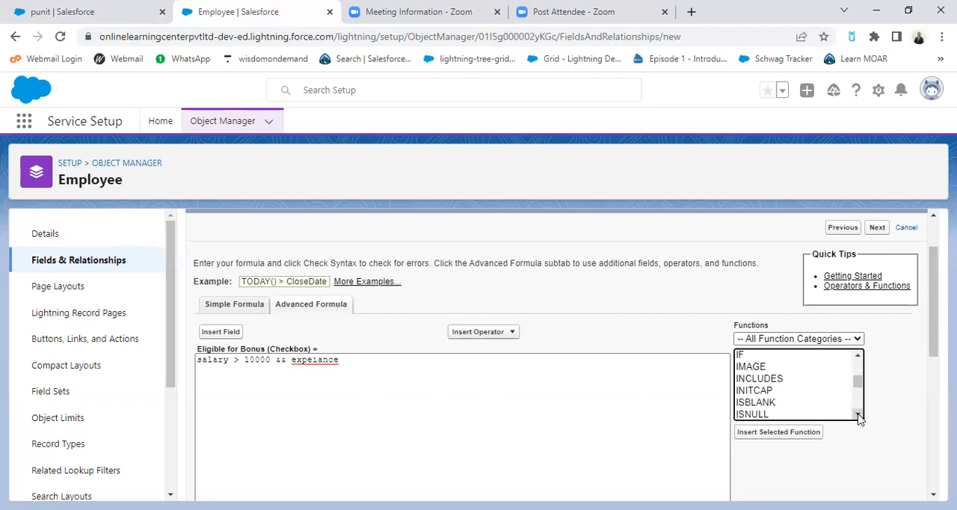
double_click(740, 357)
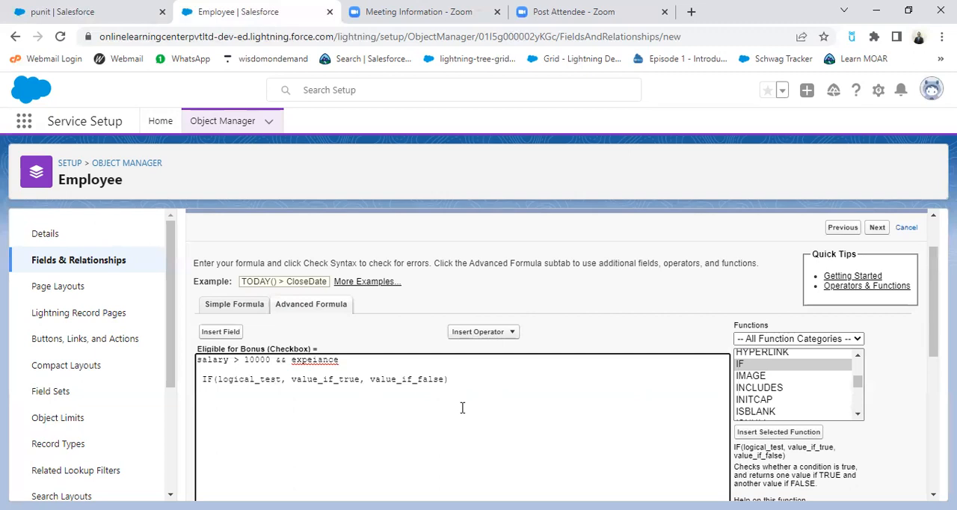
Step: Insert an AND function template below the IF function in the Eligible for Bonus formula
scroll(852, 423, up, 2)
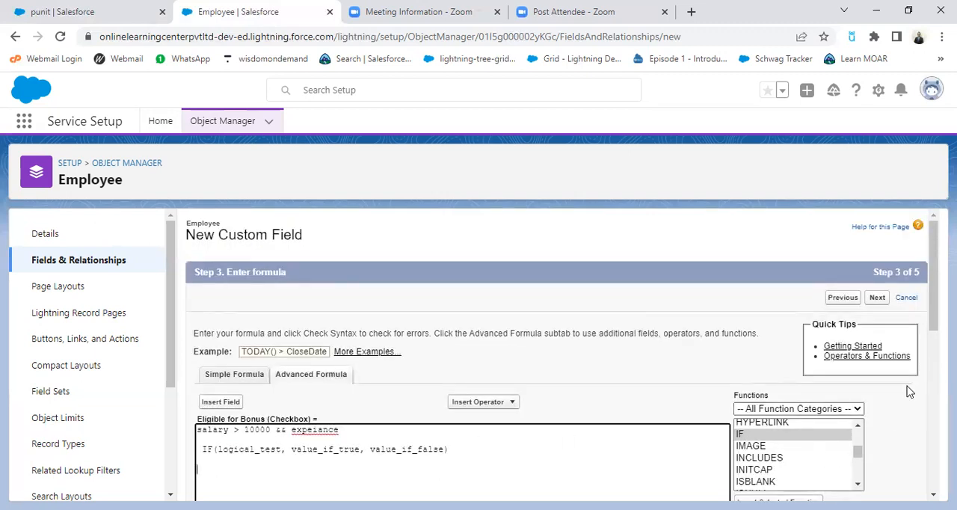
scroll(882, 392, down, 3)
scroll(818, 329, up, 10)
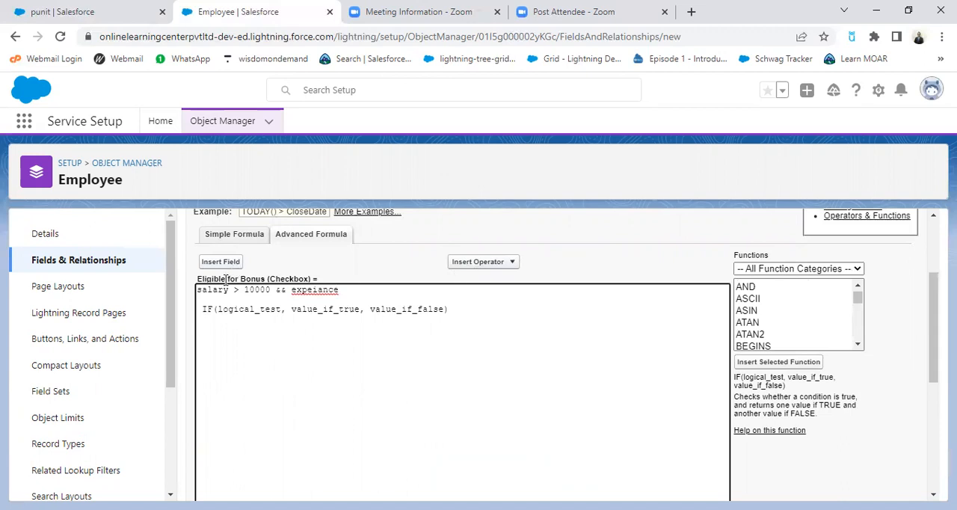
scroll(804, 337, up, 2)
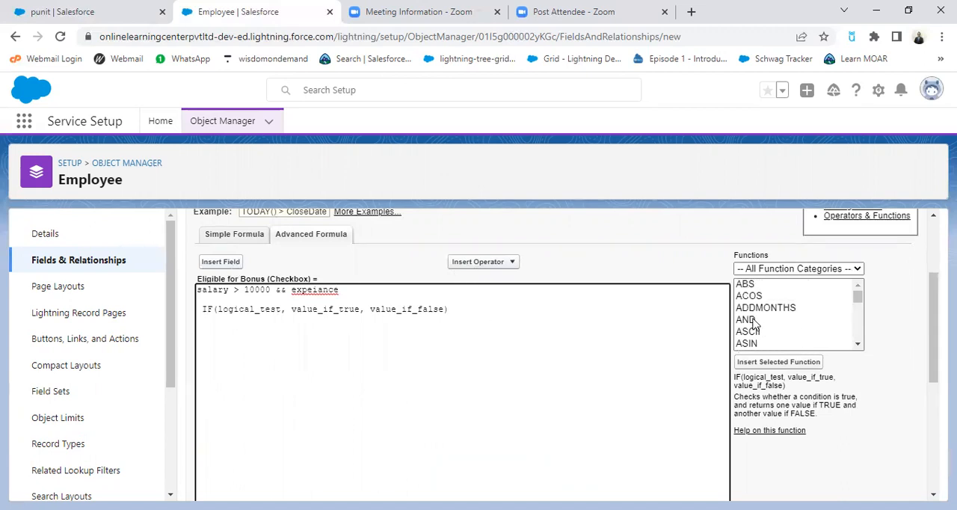
double_click(754, 321)
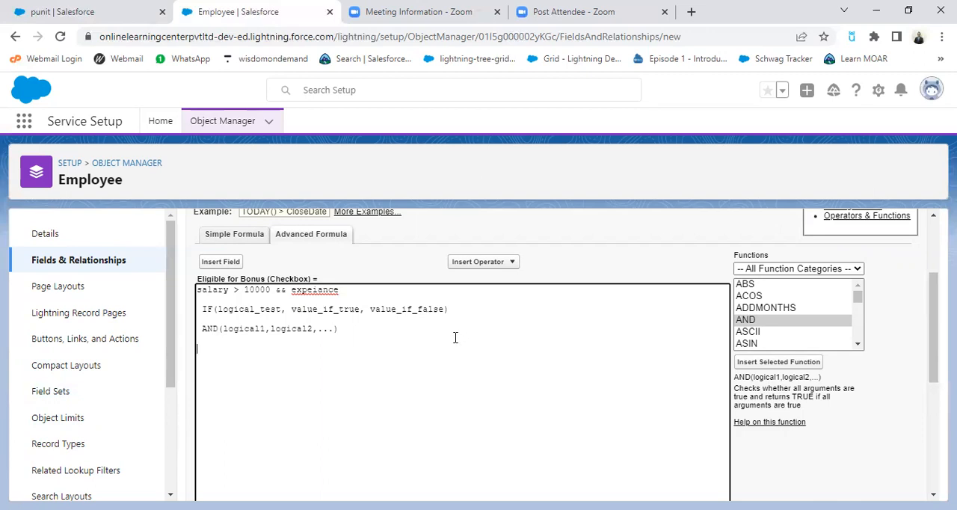
Step: Insert the Employee object's salary field below the AND function in the formula
click(220, 263)
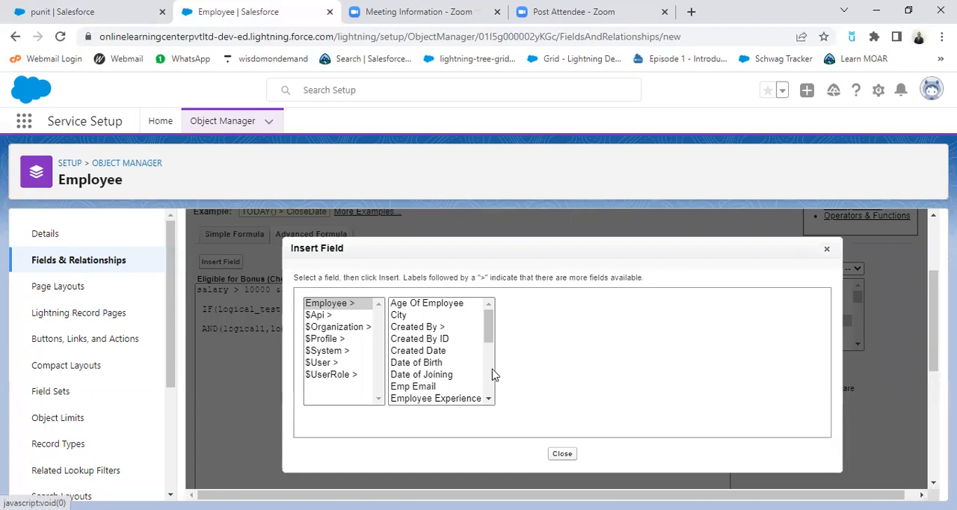
click(490, 399)
click(490, 399)
click(490, 399)
click(490, 399)
click(490, 399)
click(490, 399)
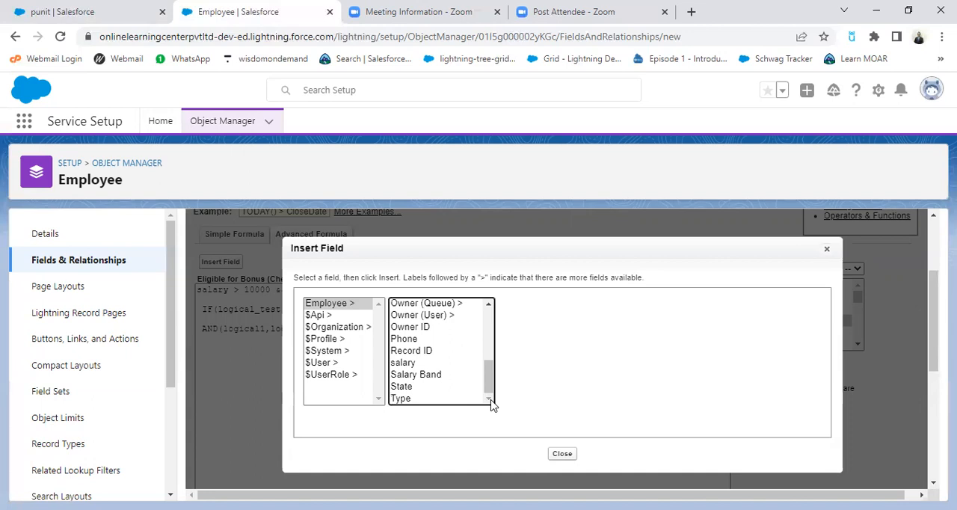
click(410, 363)
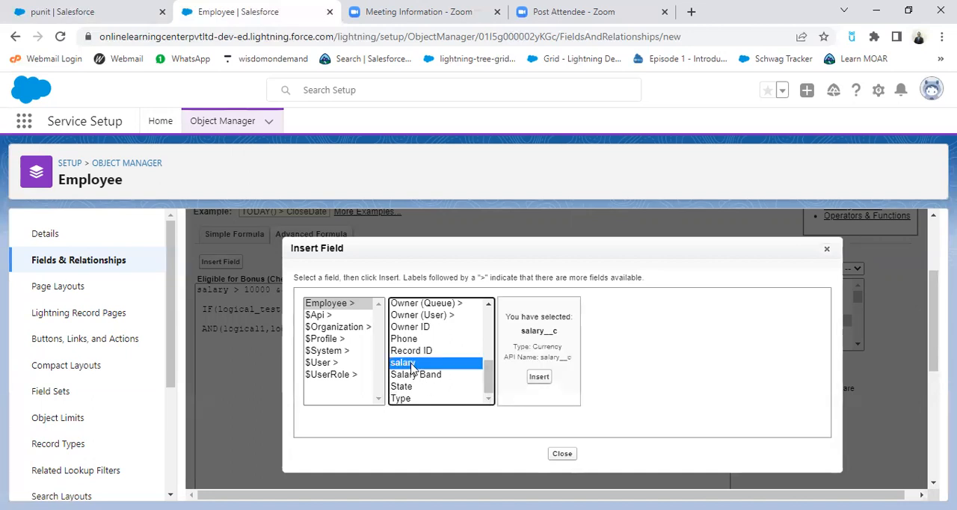
click(539, 376)
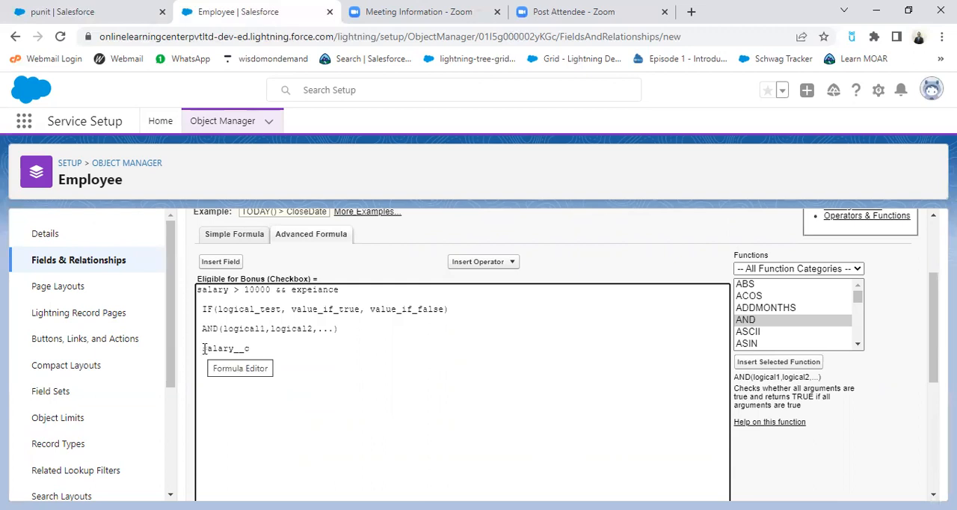
Step: Move salary__c inside the AND function's parentheses, ahead of the logical1 placeholder
drag(202, 348, 268, 350)
key(ctrl+c)
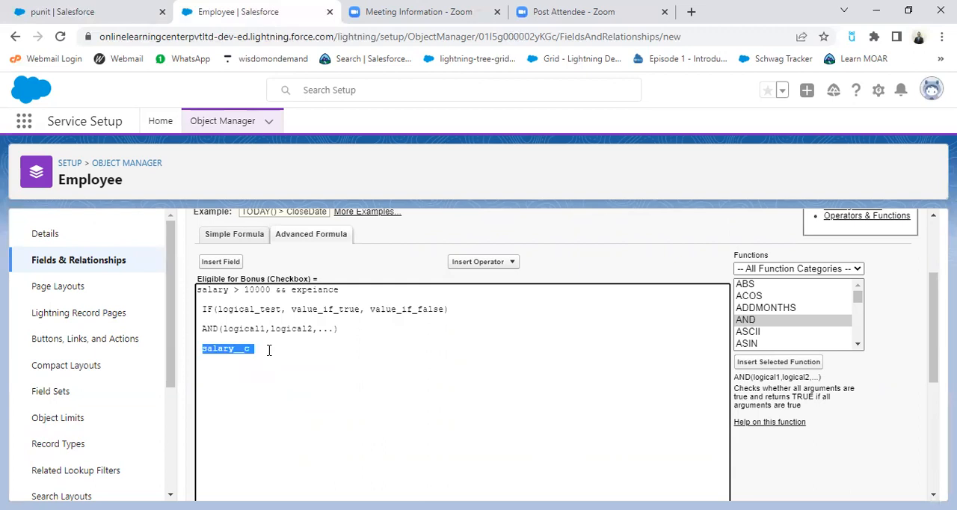
key(BackSpace)
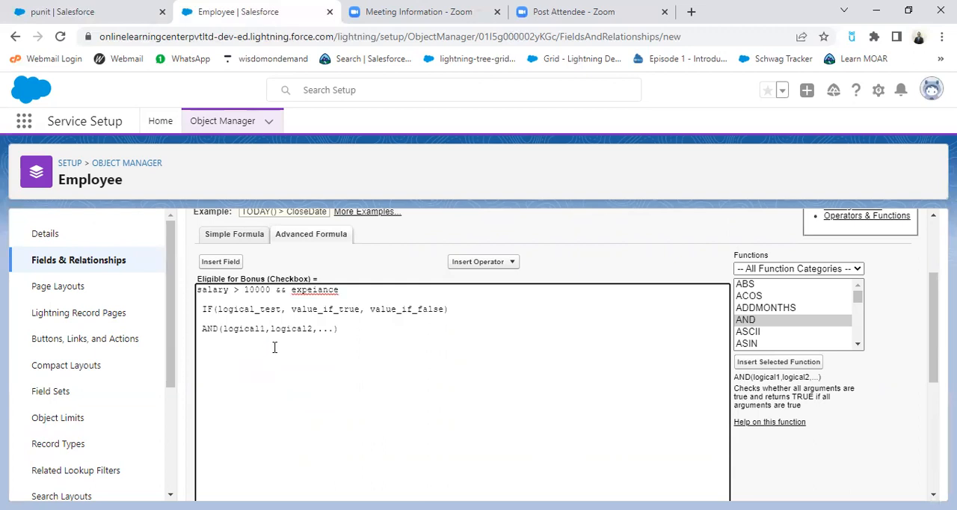
click(223, 329)
key(ctrl+v)
Step: Compare salary__c with 10000 in the AND function using the Greater Than operator
text(>)
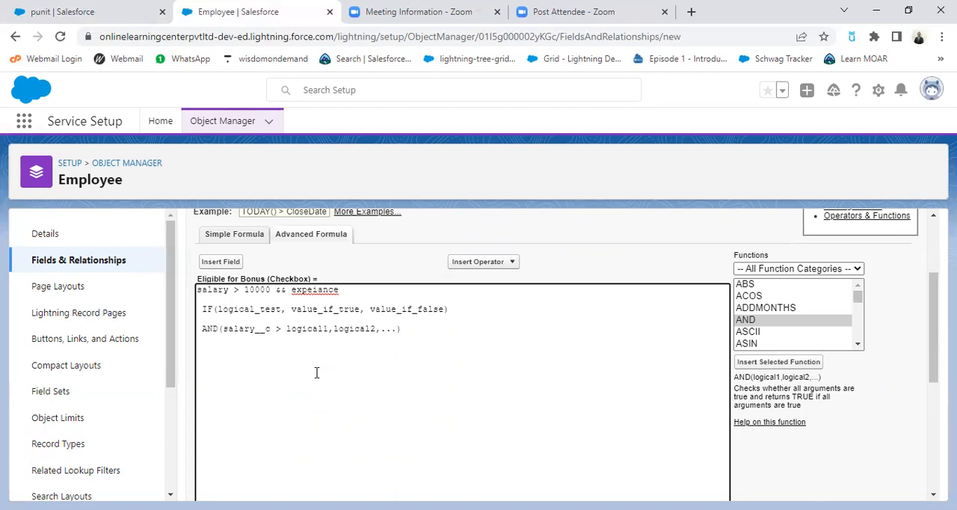
key(BackSpace)
key(BackSpace)
click(478, 261)
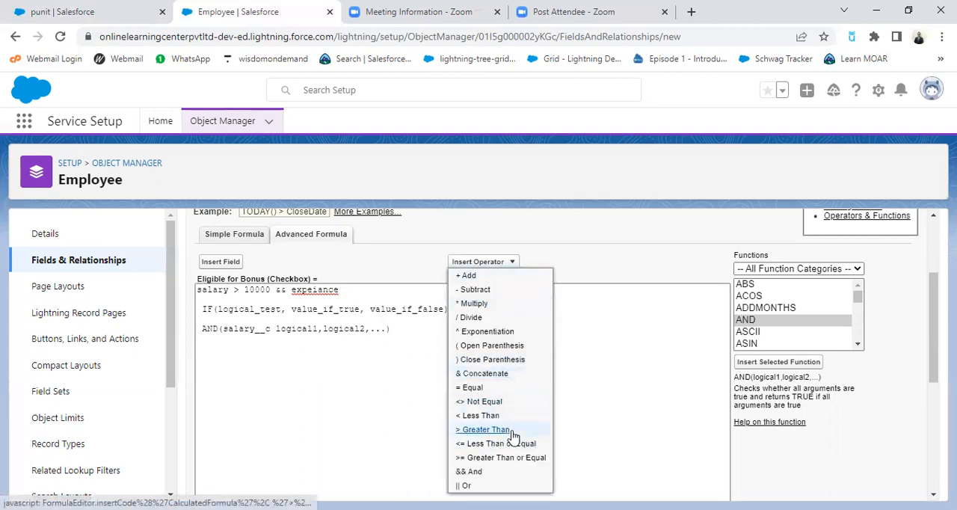
click(487, 430)
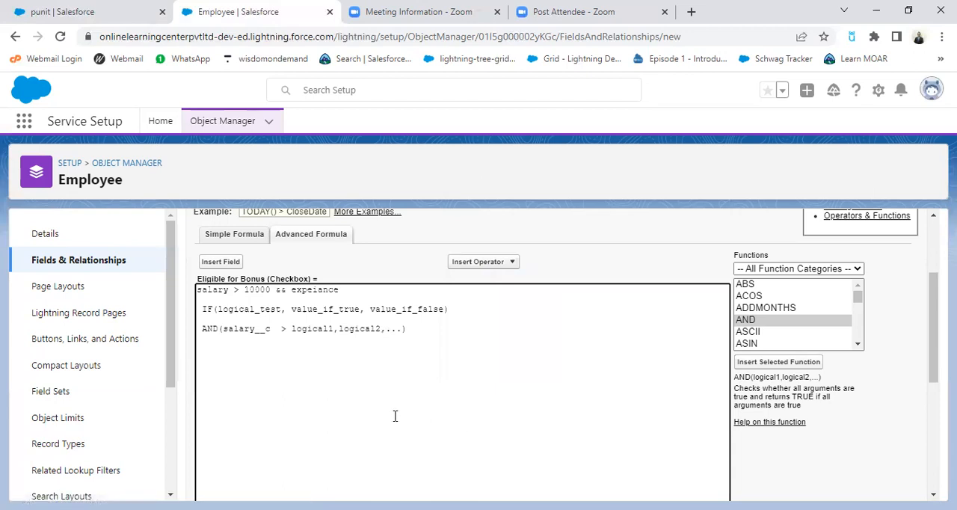
text(10000)
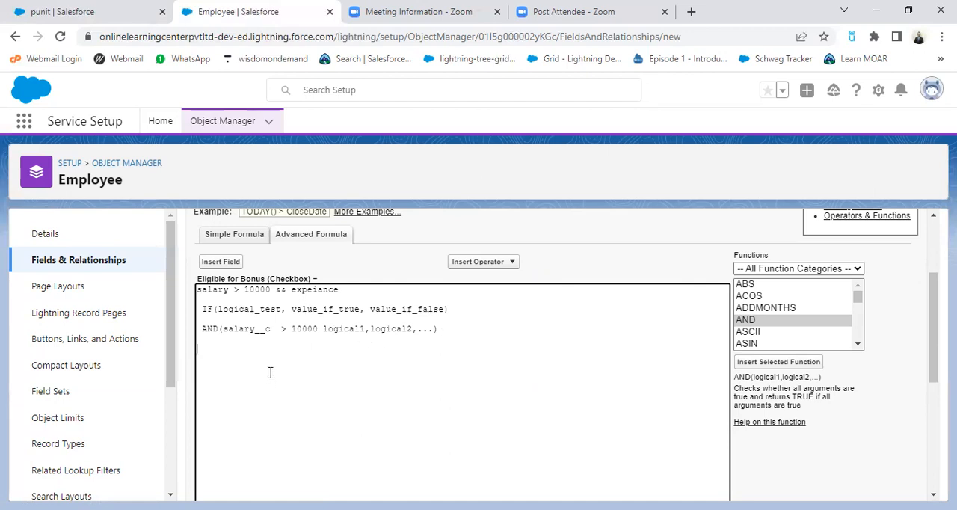
Step: Insert the Employee Experience field below the AND function and cut its Employee_Experience__c reference from that line
click(209, 263)
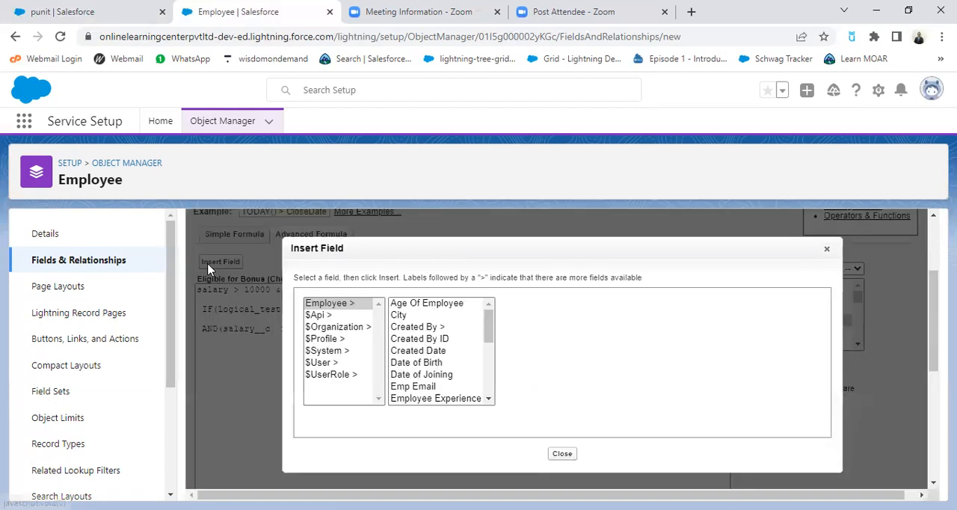
click(453, 401)
click(555, 377)
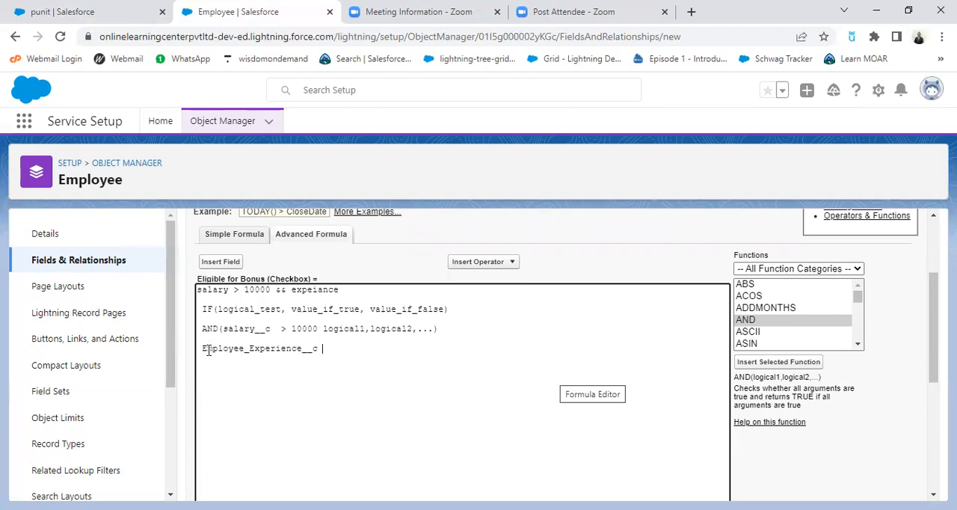
drag(199, 349, 322, 348)
key(ctrl+c)
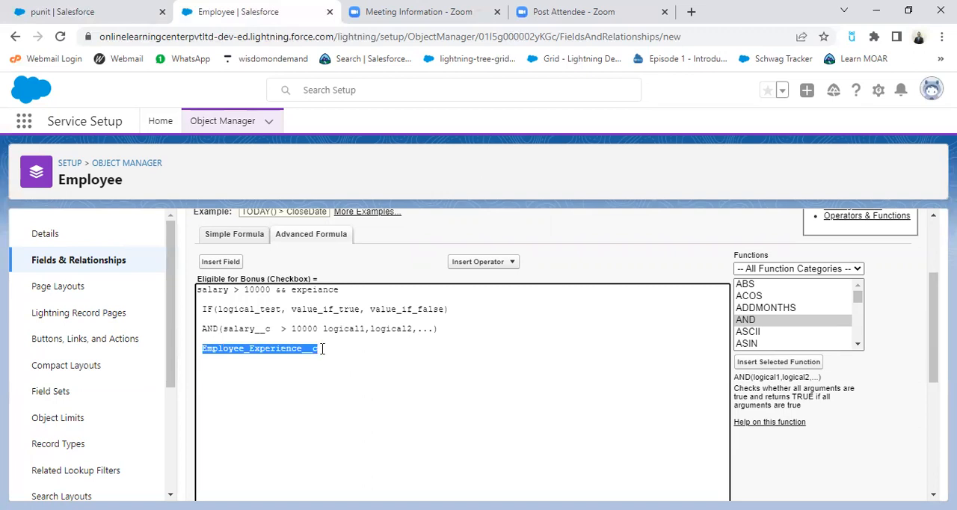
key(BackSpace)
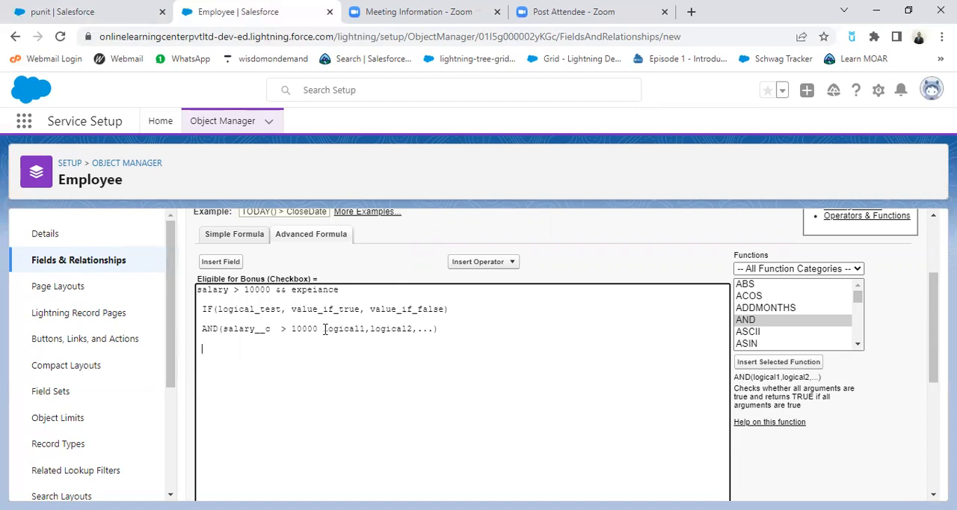
Step: Remove the logical1 placeholder from the AND function and replace logical2 with Employee_Experience__c
click(324, 329)
key(Delete)
key(Delete)
key(Delete)
key(Delete)
key(Delete)
key(Delete)
key(Delete)
key(Delete)
drag(328, 329, 372, 329)
key(ctrl+v)
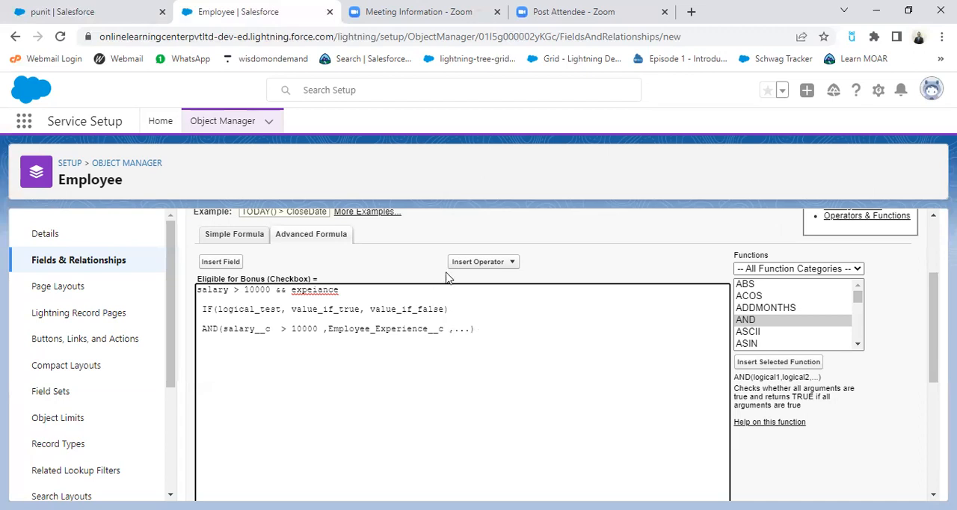
Step: Complete the experience condition as greater than 2 and replace the trailing dots with True, False
click(484, 263)
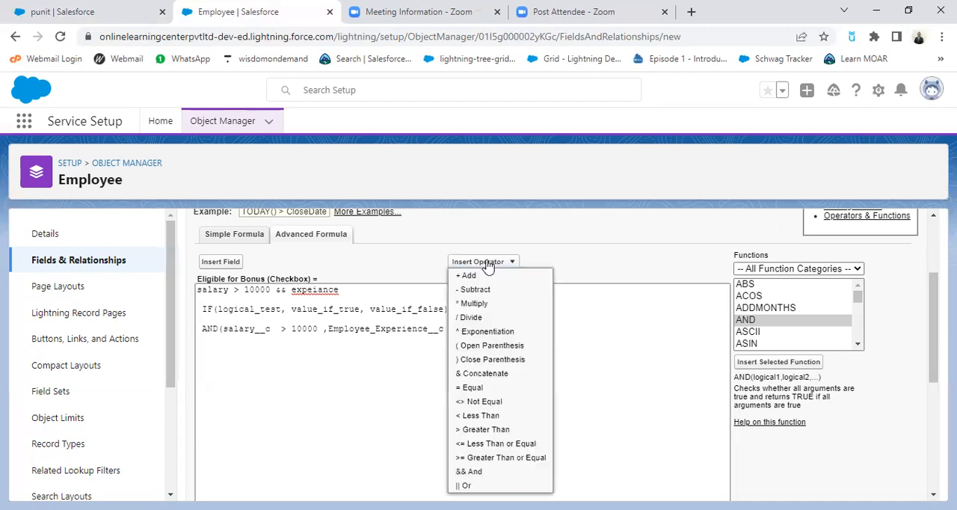
click(482, 432)
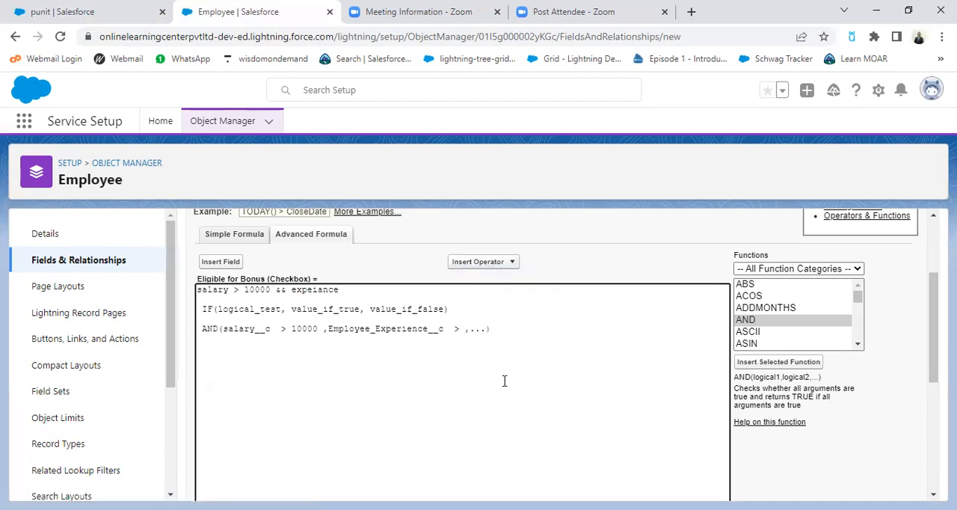
text(2)
key(Delete)
key(Delete)
key(Delete)
text(True, False)
Step: Move the whole AND expression into the IF function, replacing its placeholder arguments
drag(200, 328, 539, 327)
key(ctrl+c)
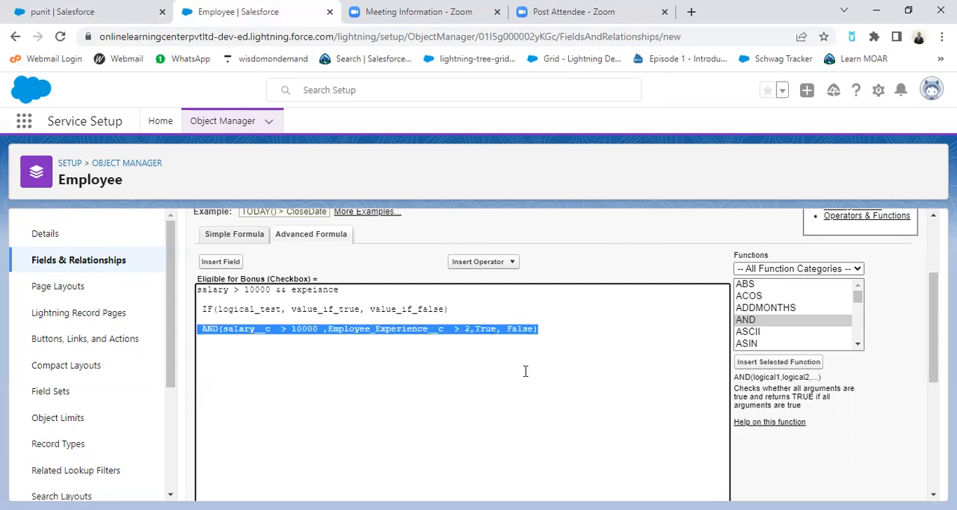
key(Delete)
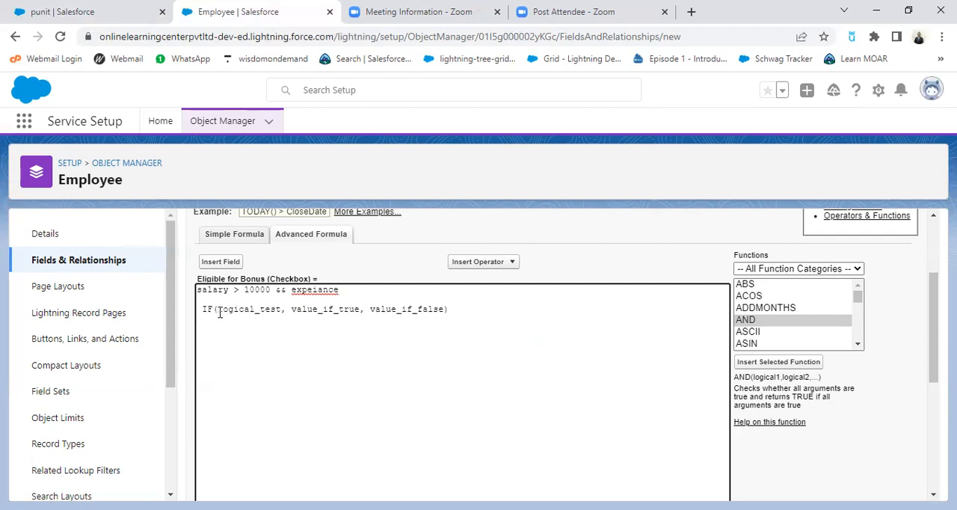
drag(220, 309, 441, 315)
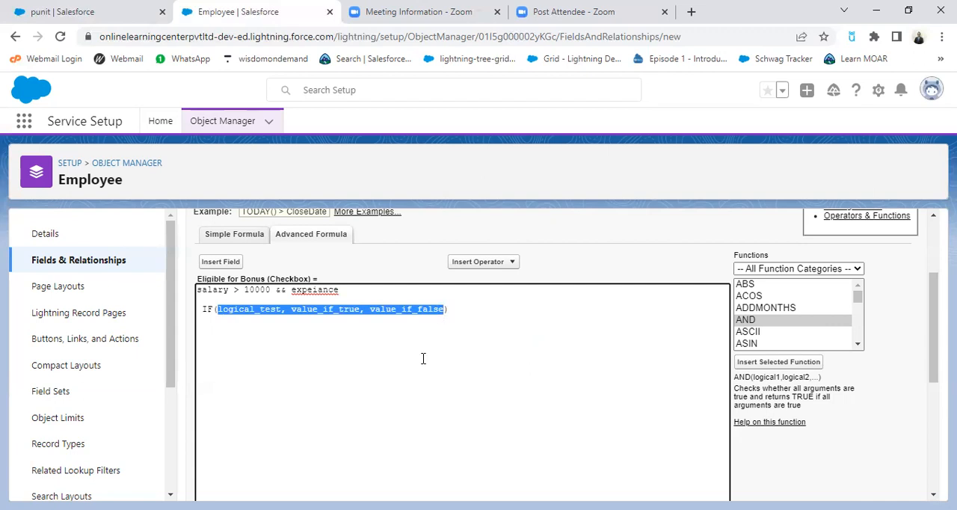
key(ctrl+v)
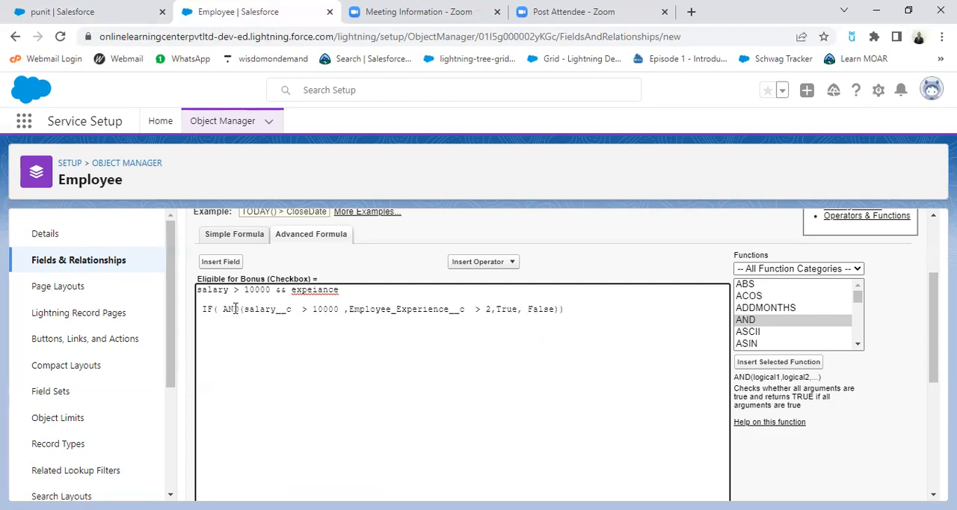
Step: Delete the plain-text condition line above the IF function and the extra spaces before IF and AND
drag(196, 289, 348, 290)
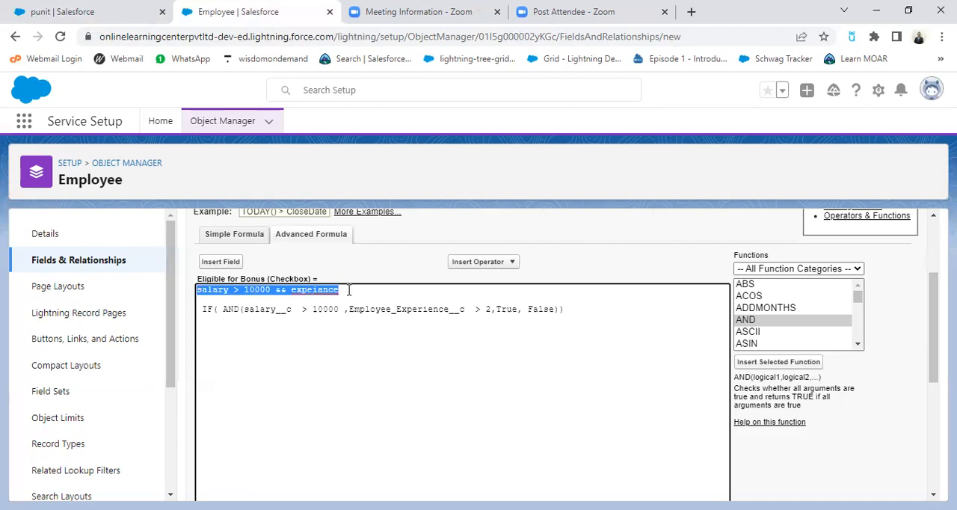
key(BackSpace)
key(Delete)
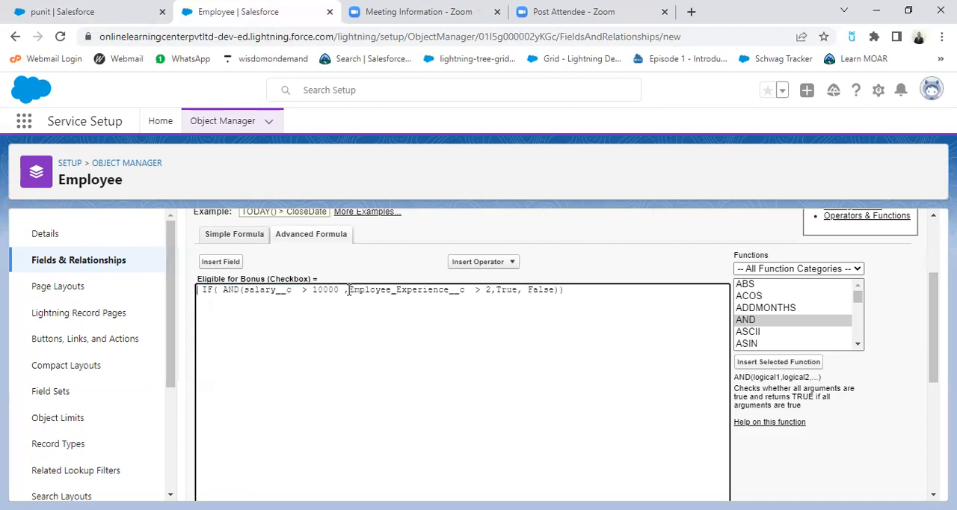
key(Delete)
key(Down)
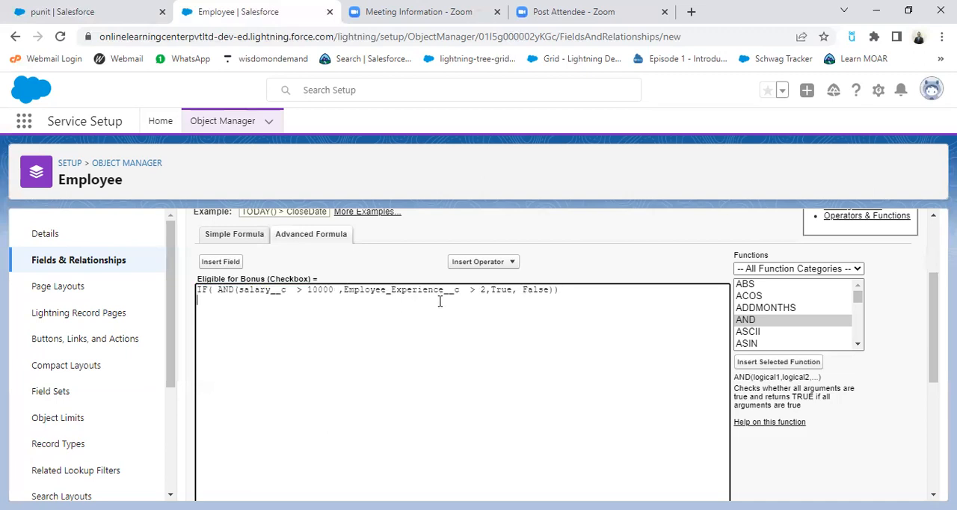
click(217, 289)
key(BackSpace)
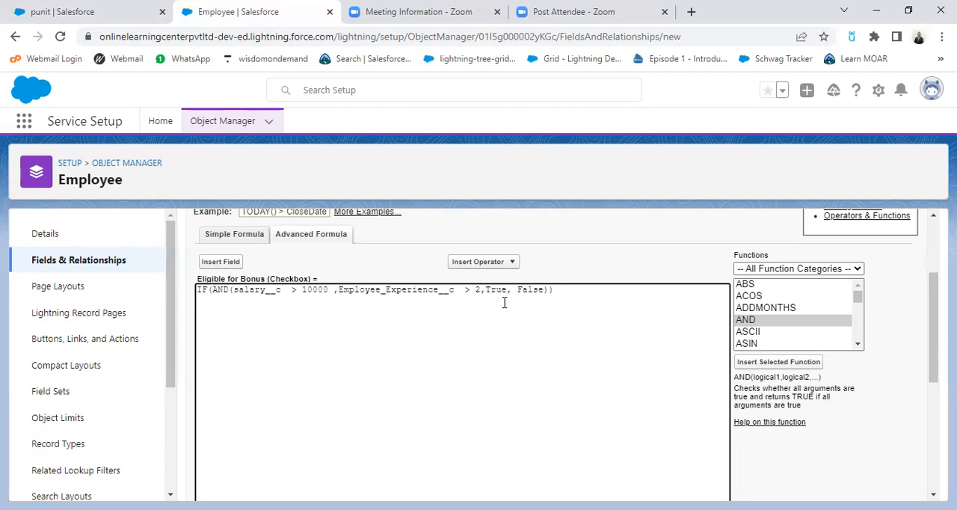
Step: Correct the parentheses so the AND function closes after the > 2 condition, and check the formula's syntax
click(552, 291)
text())
key(Left)
key(Left)
key(Left)
key(Left)
key(Left)
key(Left)
key(Left)
key(BackSpace)
click(567, 327)
click(482, 292)
click(482, 291)
text())
click(536, 326)
scroll(542, 346, down, 5)
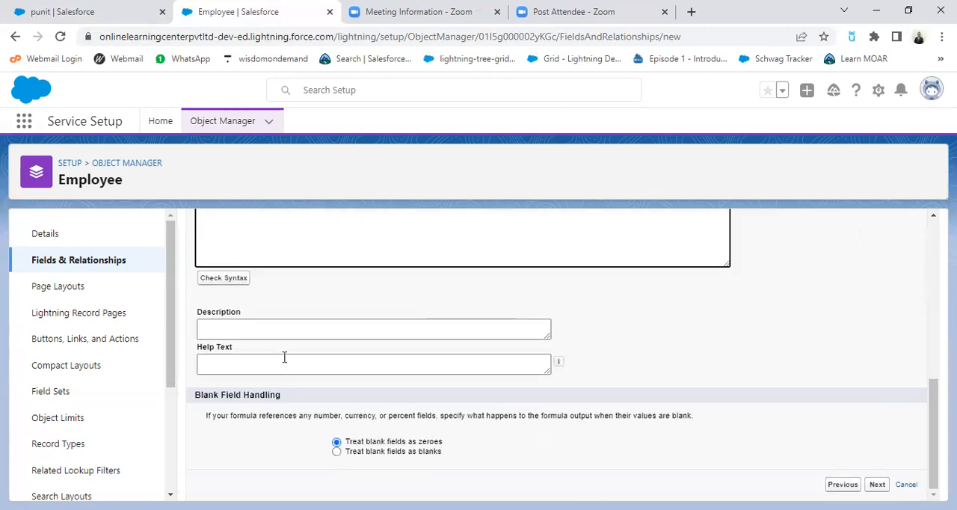
click(226, 279)
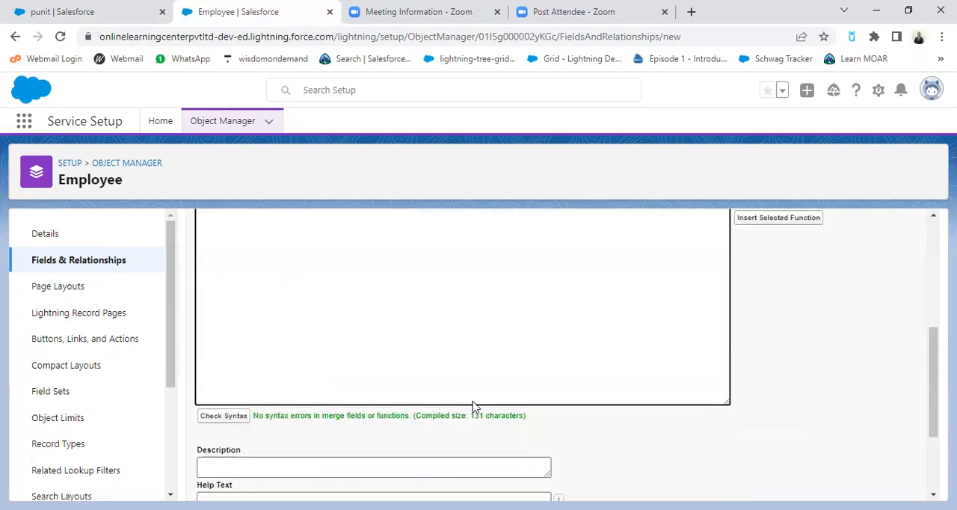
Step: Finish the Eligible for Bonus formula field, treating blank fields as zeroes and adding it to the Employee Layout, and save it
scroll(474, 404, down, 3)
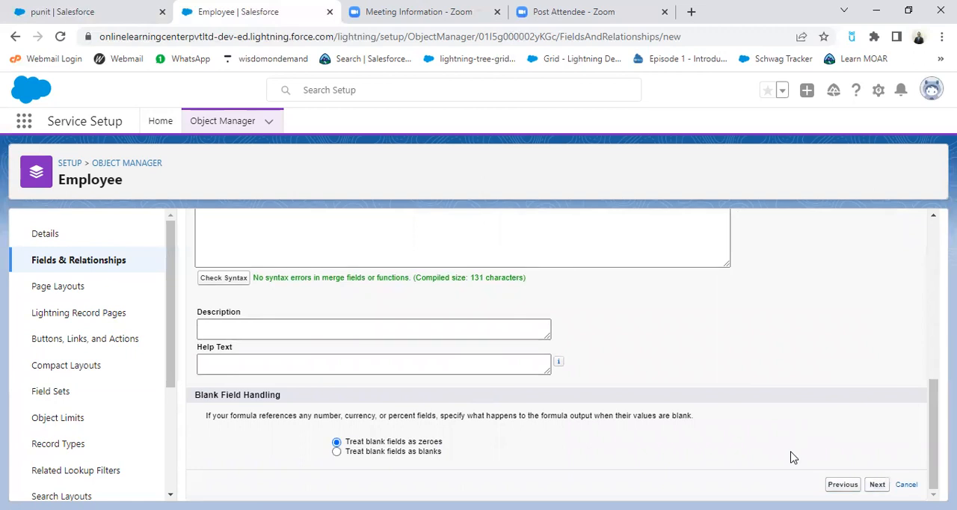
click(877, 484)
click(692, 414)
scroll(775, 412, down, 5)
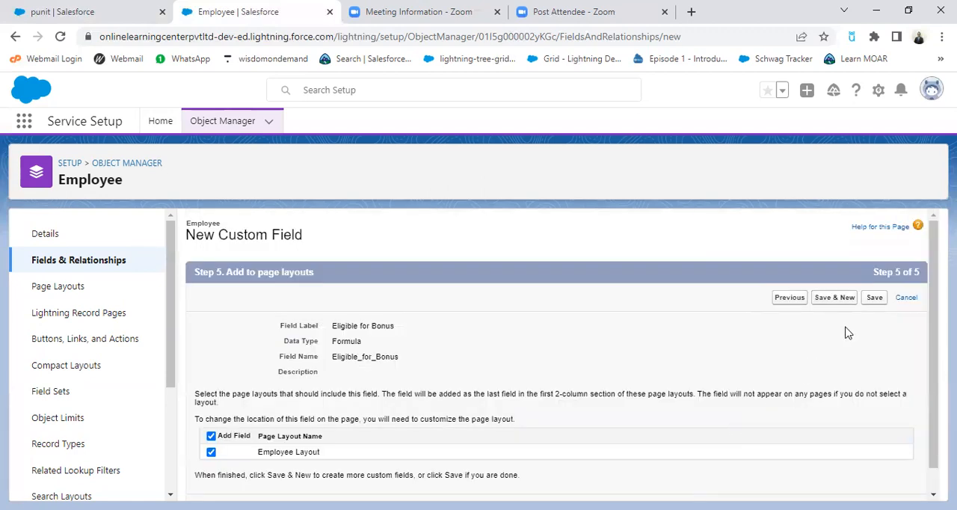
click(874, 298)
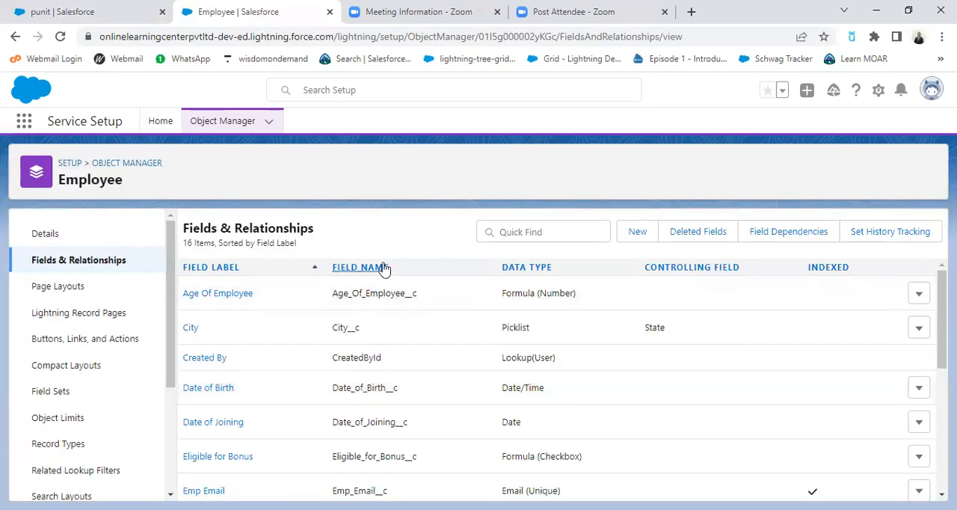
Step: Reload the open employee record and examine its Employee Experience, Salary Band and Eligible for Bonus fields
click(70, 12)
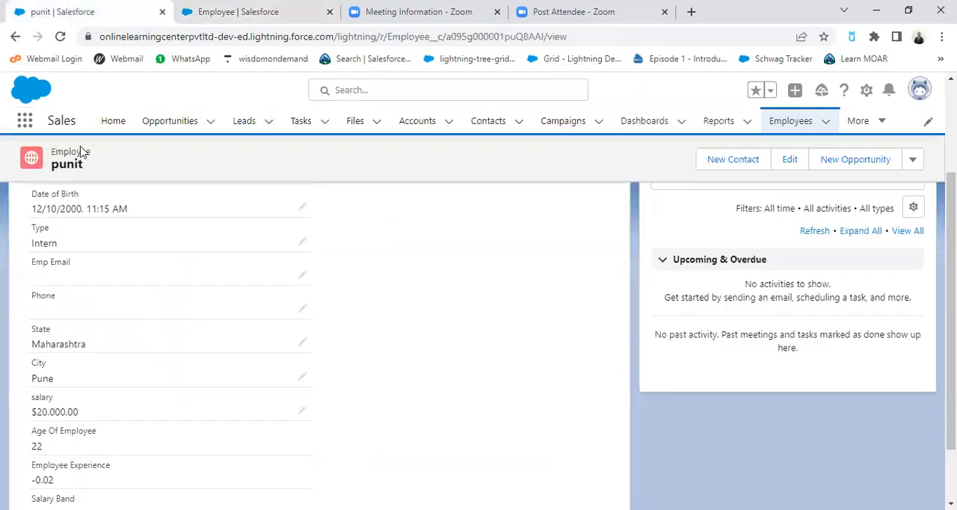
click(59, 37)
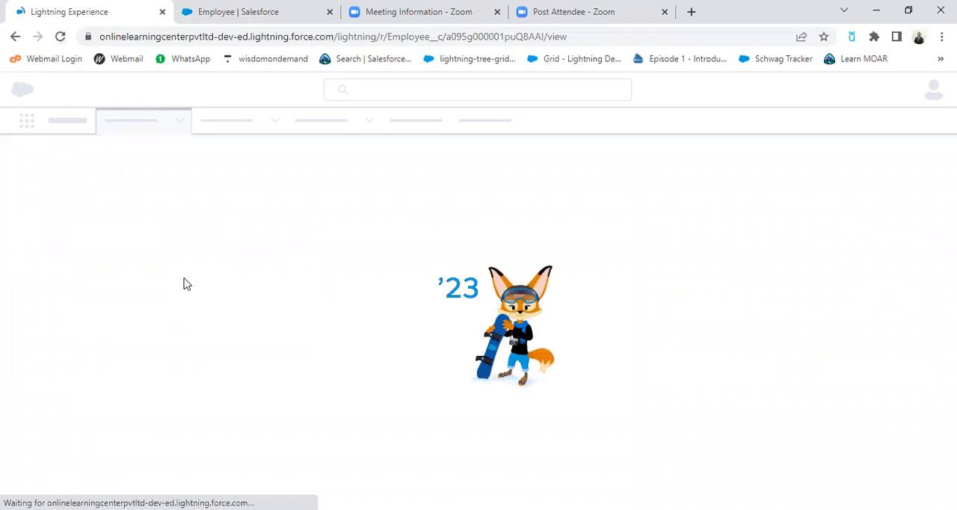
click(267, 15)
scroll(385, 378, down, 2)
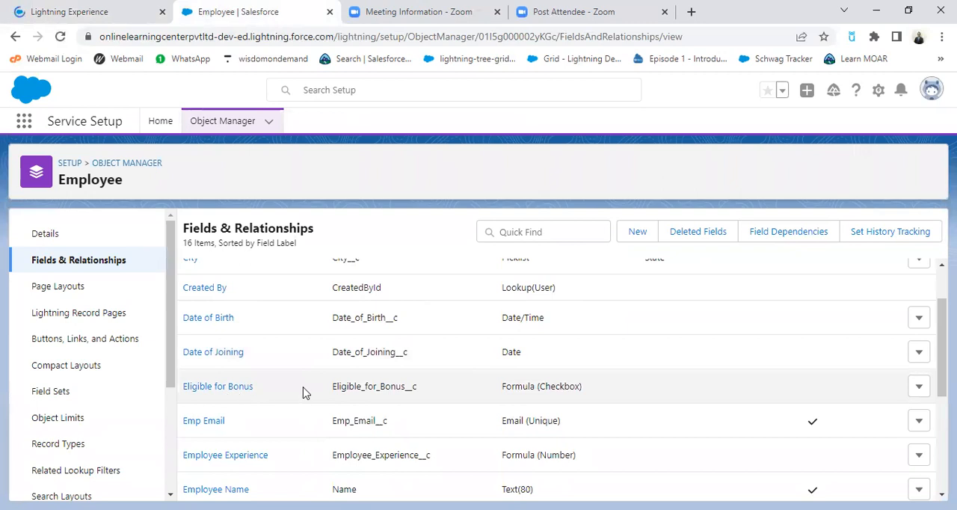
click(102, 13)
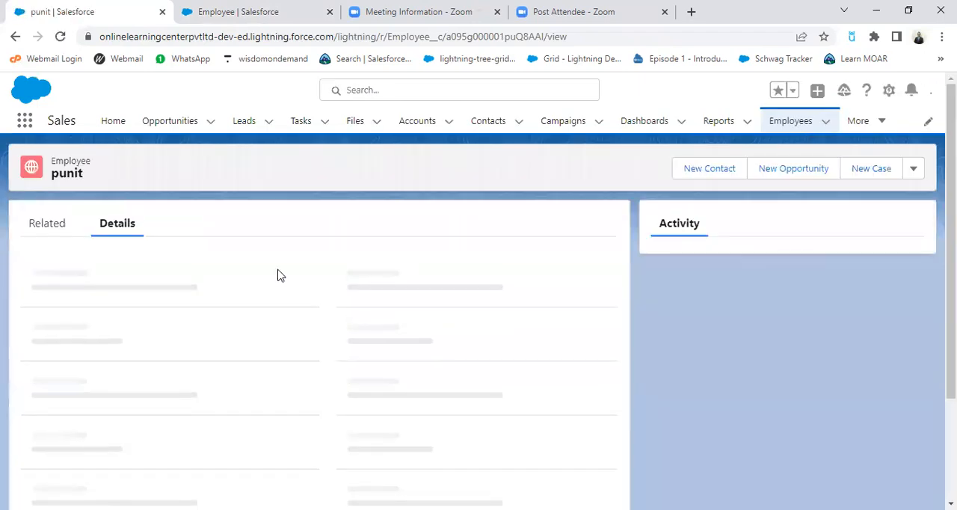
scroll(287, 365, down, 3)
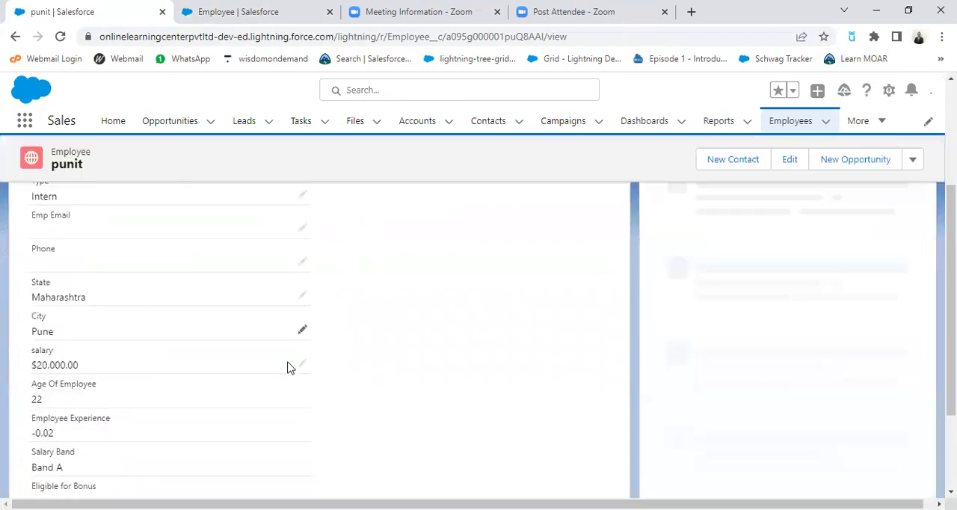
scroll(286, 364, down, 2)
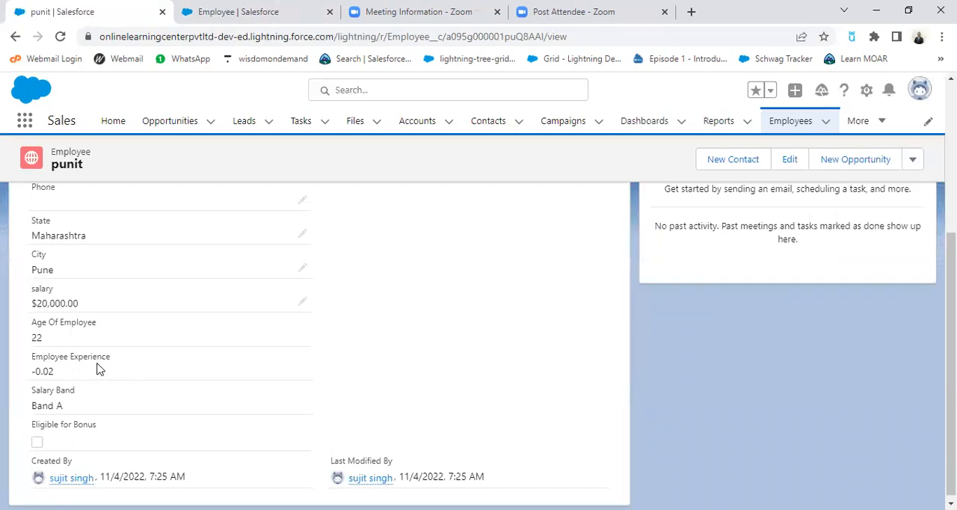
Step: Set the employee's Date of Joining to 11/18/2015, save the record, and review its recalculated fields
click(791, 160)
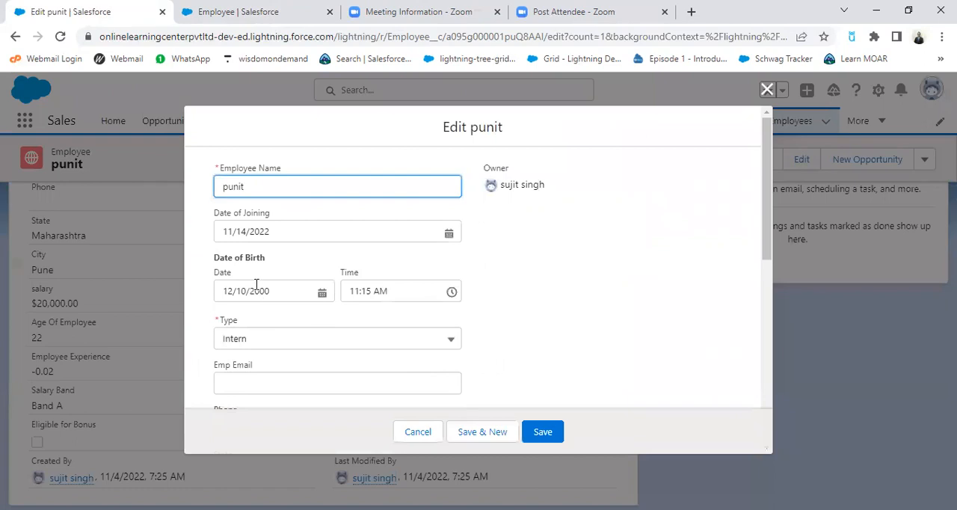
click(451, 234)
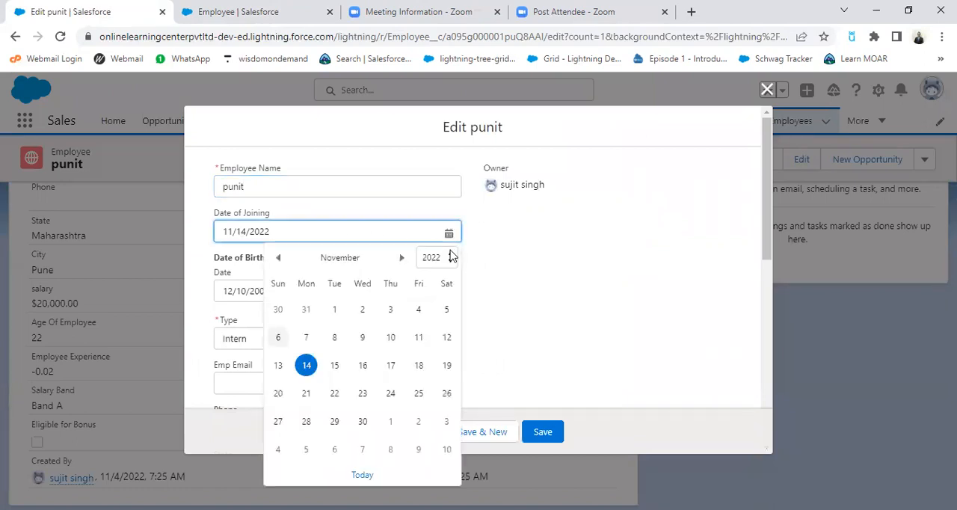
click(449, 257)
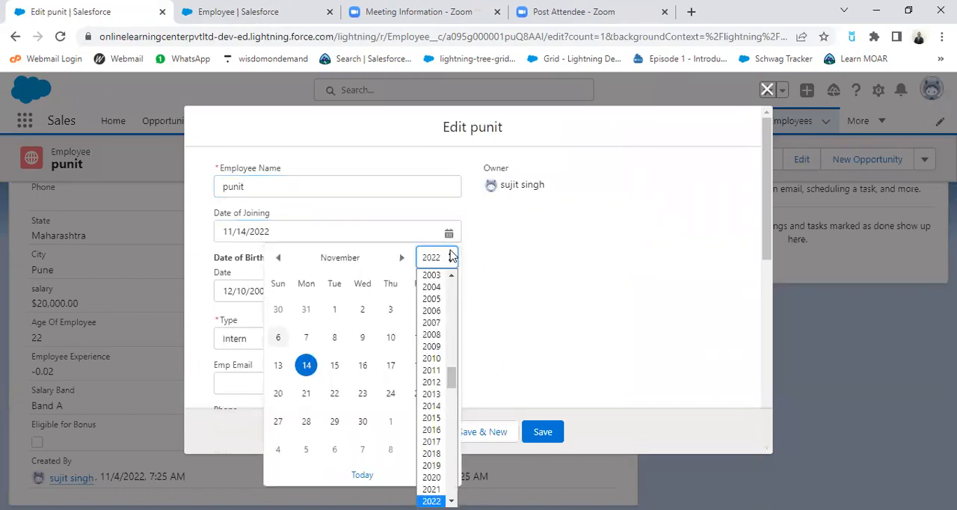
click(436, 418)
click(362, 365)
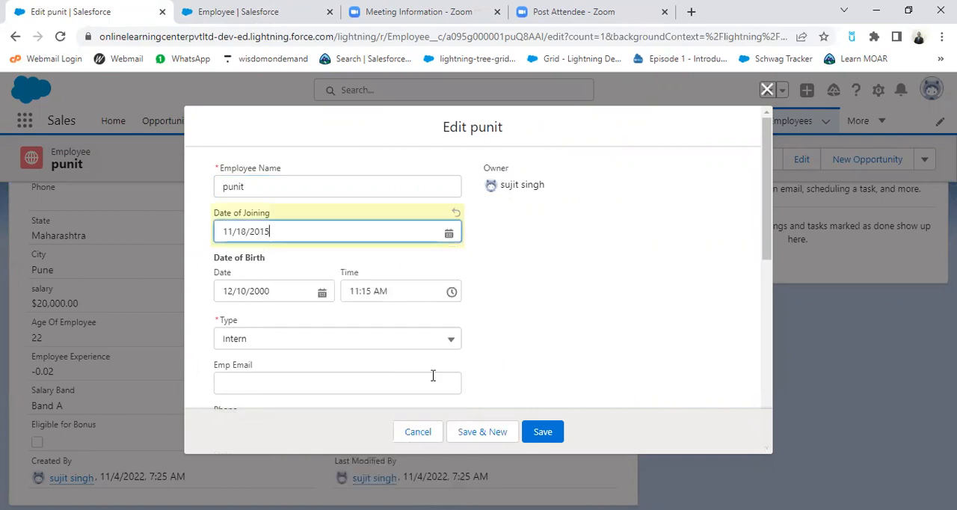
click(543, 432)
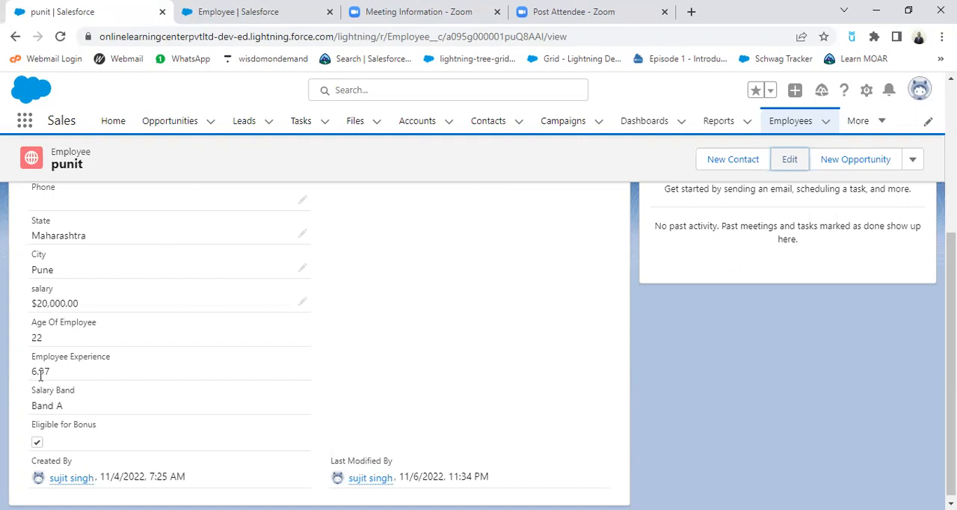
scroll(175, 408, up, 5)
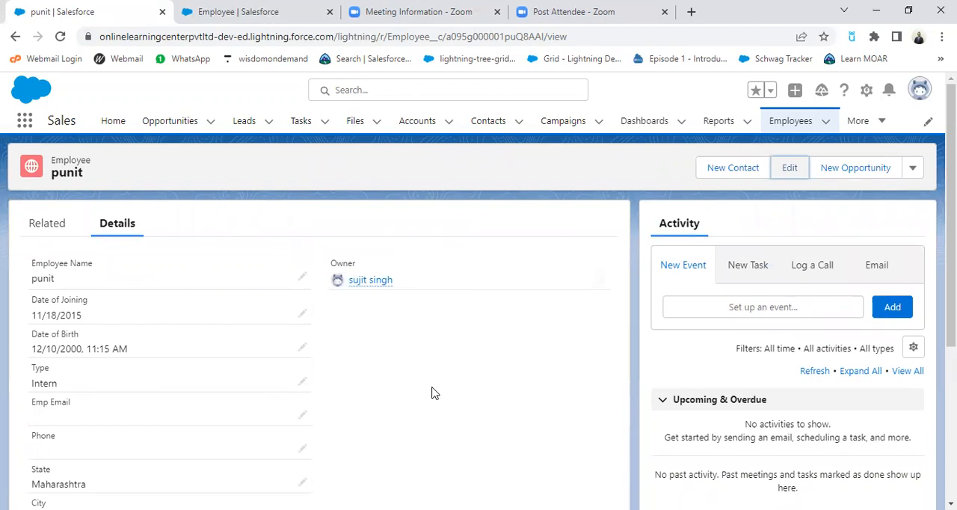
scroll(468, 403, down, 2)
scroll(468, 404, up, 2)
Step: Open another employee's record from the Employees list and examine its salary and formula fields
click(791, 123)
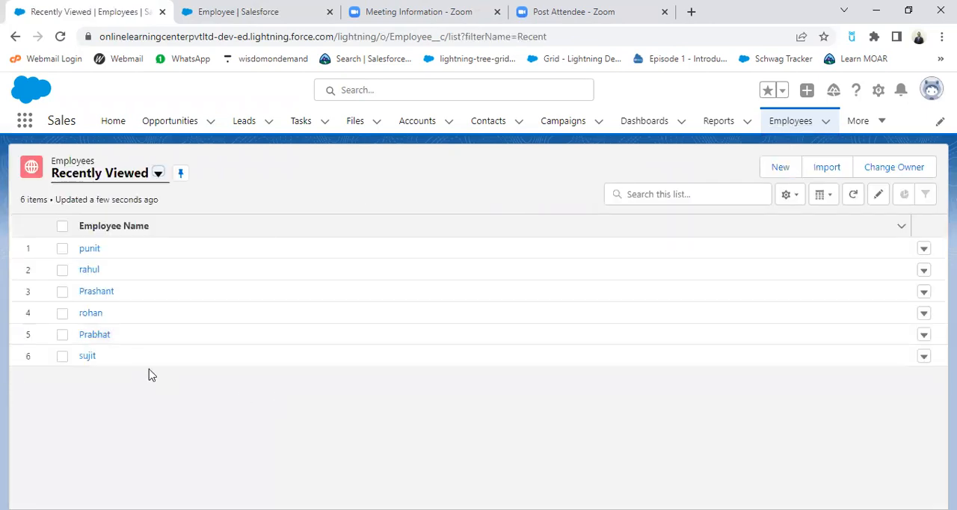
click(88, 314)
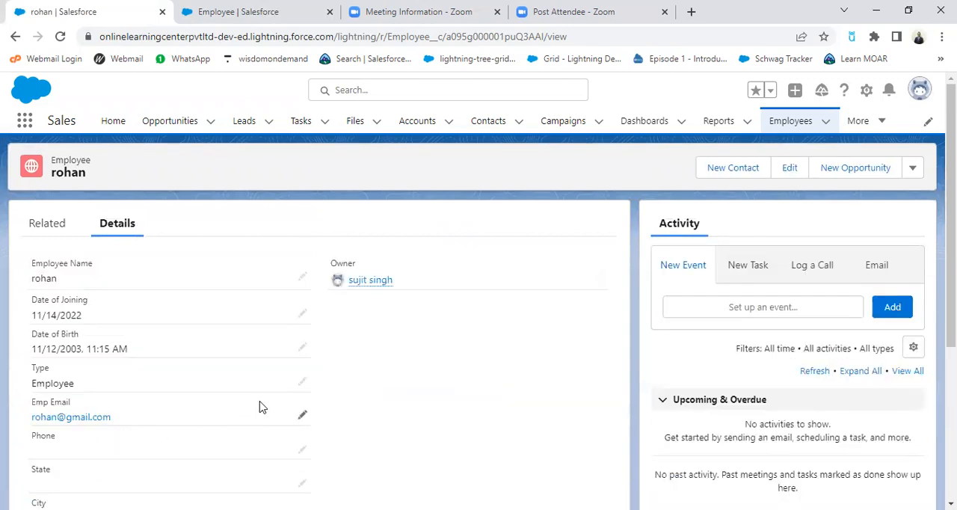
scroll(232, 409, down, 1)
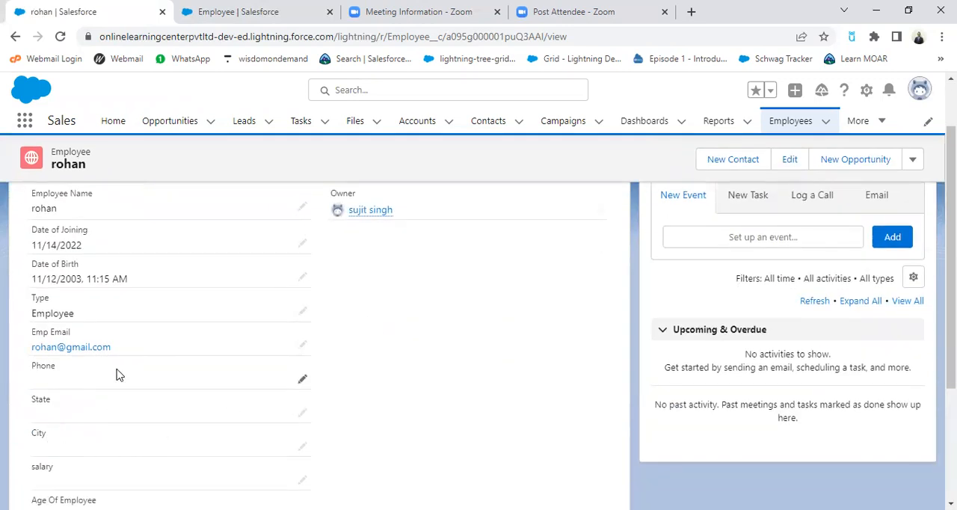
scroll(124, 375, down, 1)
scroll(250, 408, down, 1)
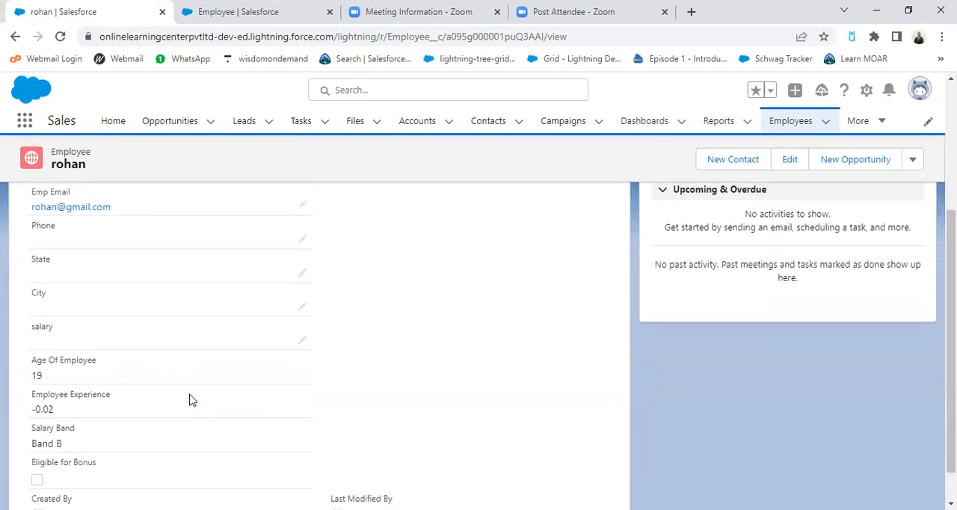
Step: Set this employee's salary to 15000 and save the record
click(301, 337)
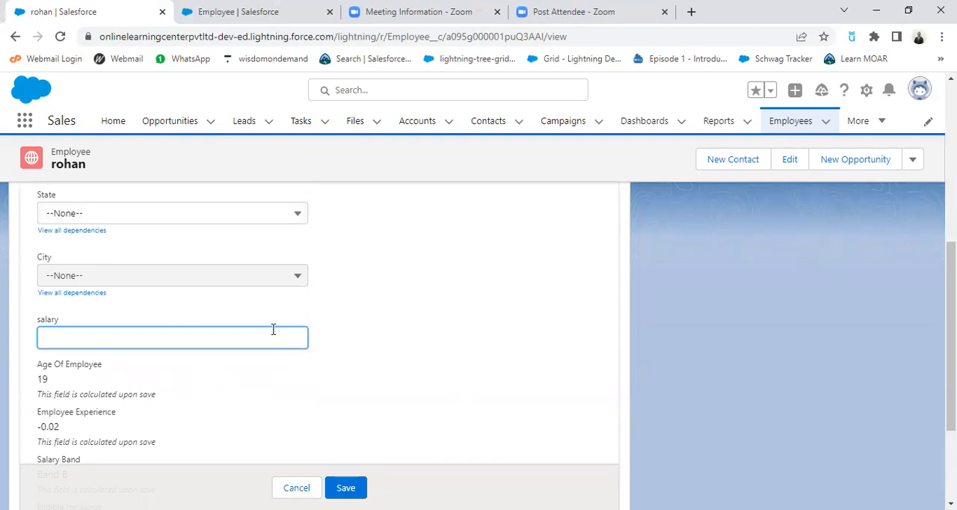
text(15000)
key(Return)
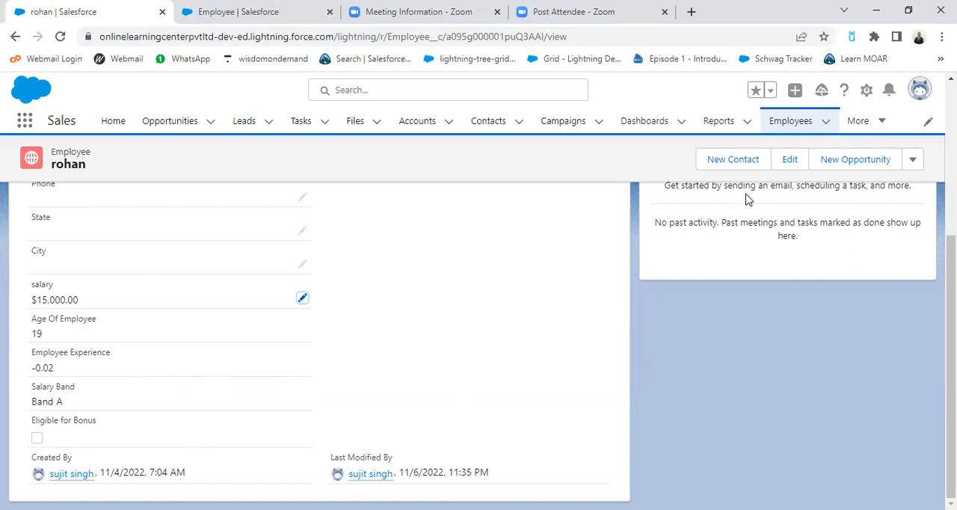
Step: Set this employee's Date of Joining to 11/12/2014 and save the record
click(789, 161)
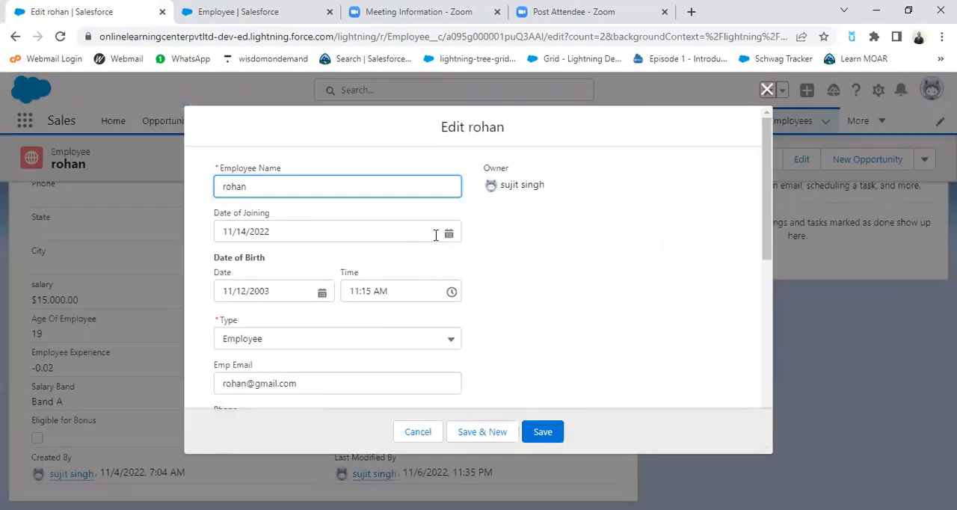
click(449, 233)
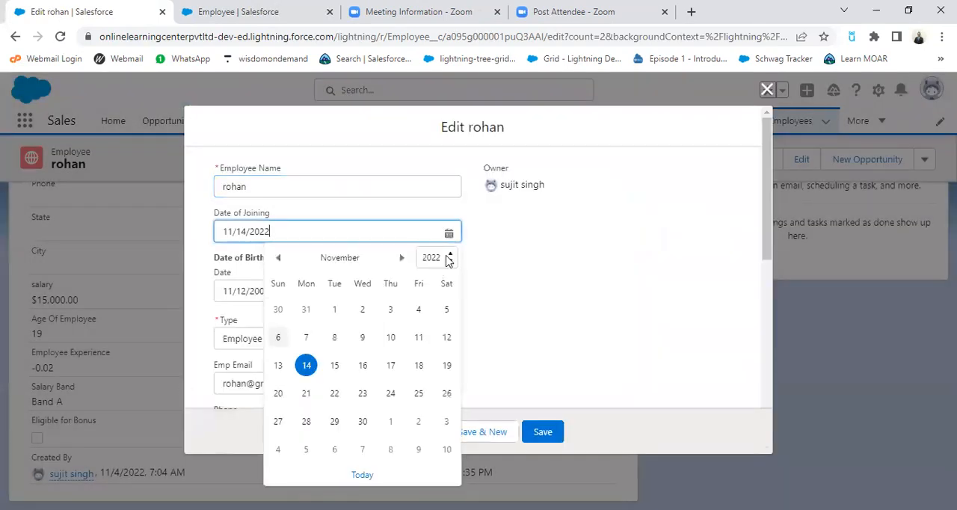
click(450, 258)
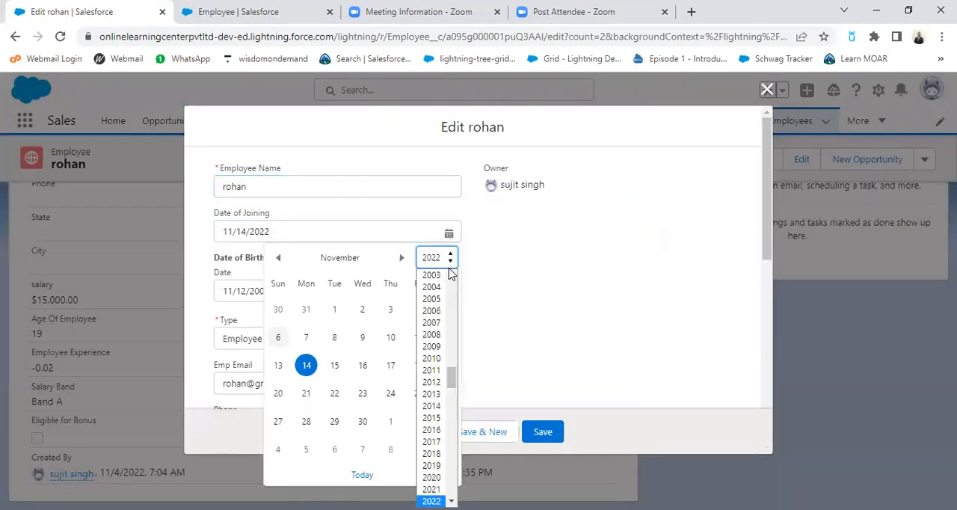
click(432, 407)
click(363, 365)
click(542, 432)
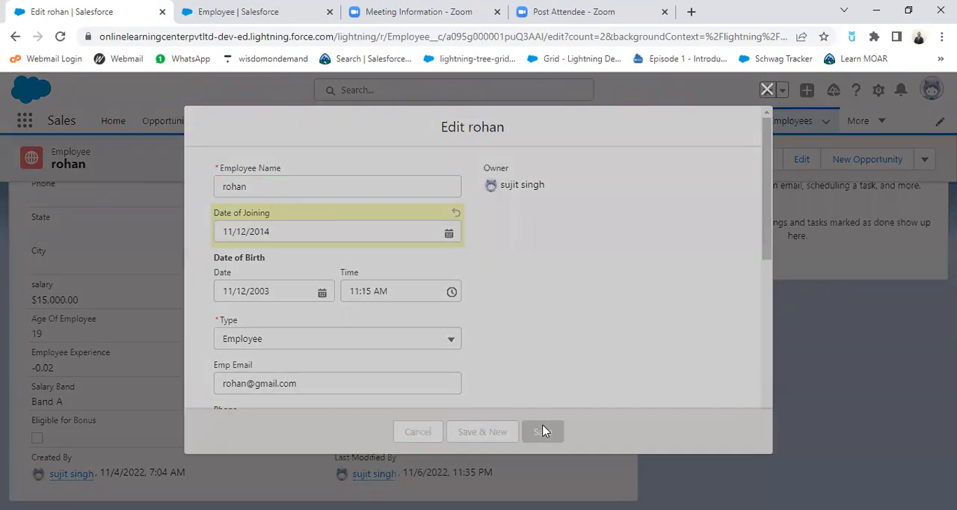
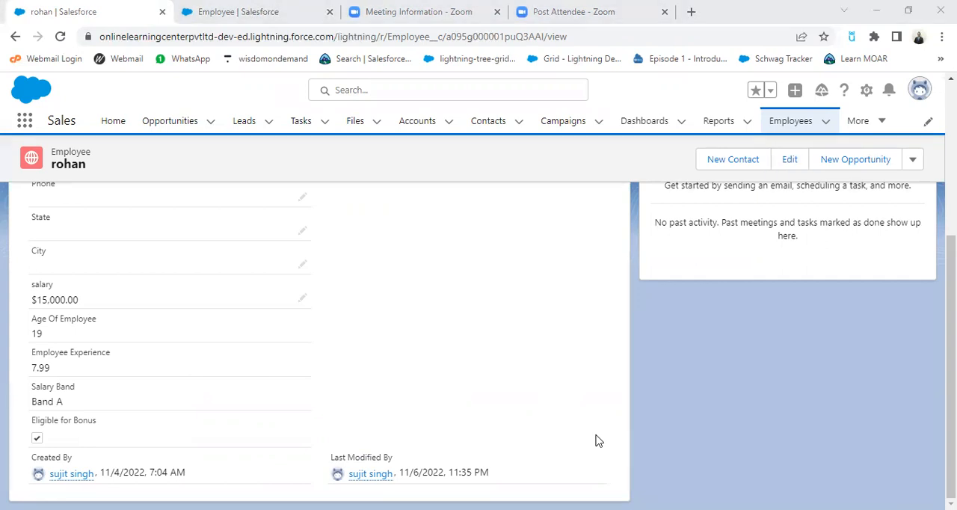
Step: Switch to the WPS presentation, copy the salary and experience criteria for promotion eligibility from the Formula Field slide, and return to Salesforce
key(alt+Tab)
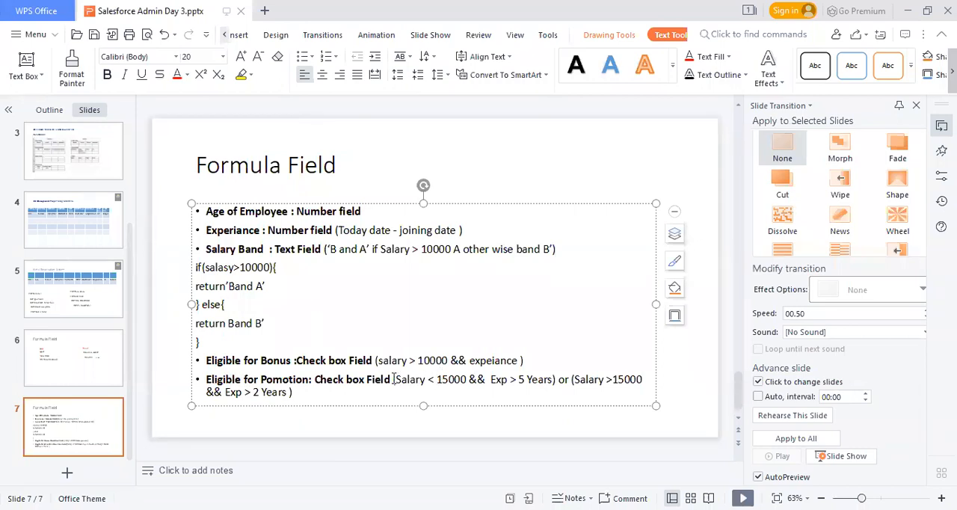
drag(394, 379, 319, 393)
key(ctrl+c)
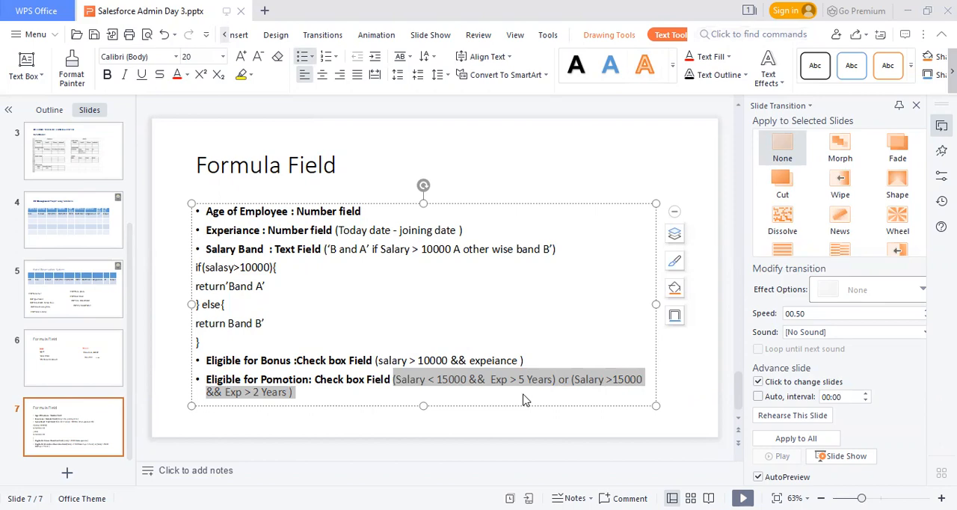
key(alt+Tab)
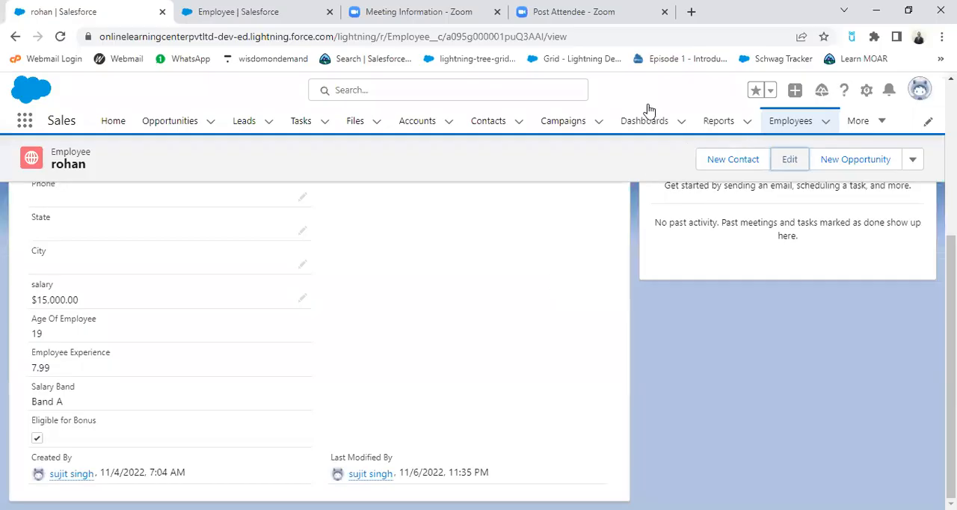
Step: Start a new custom field on the Employee object with Formula as its data type
click(289, 7)
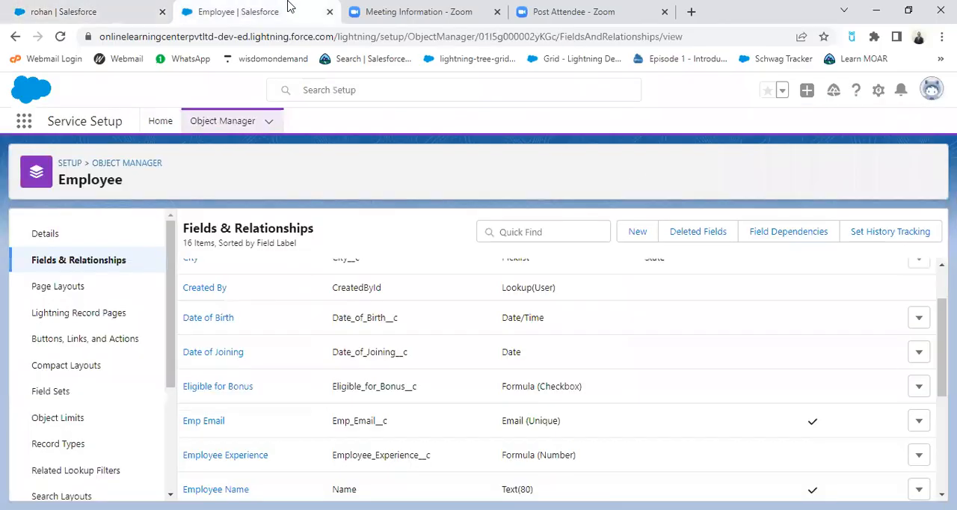
click(636, 233)
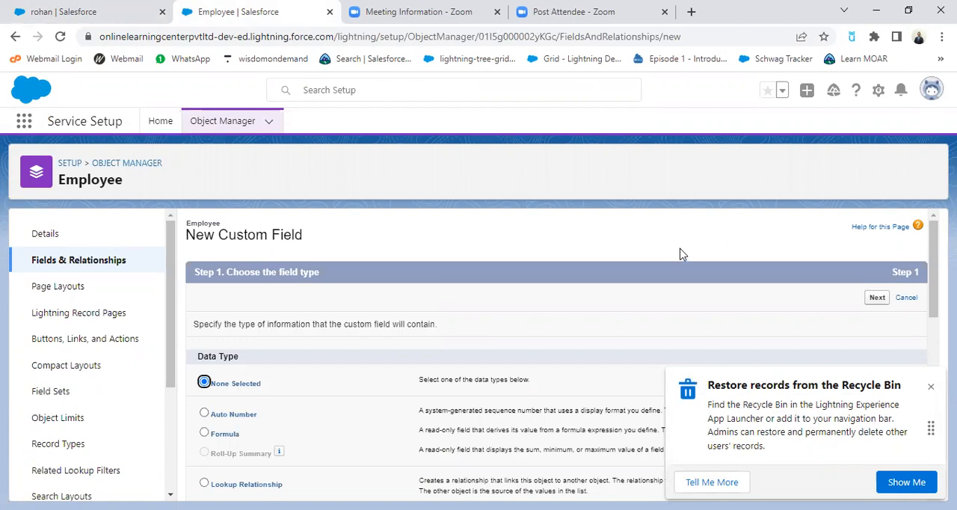
scroll(699, 280, down, 1)
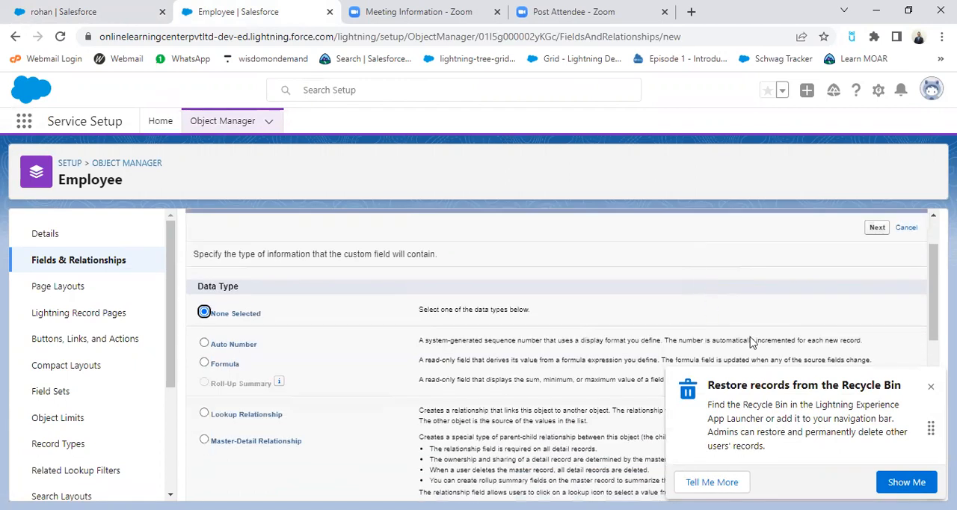
click(931, 387)
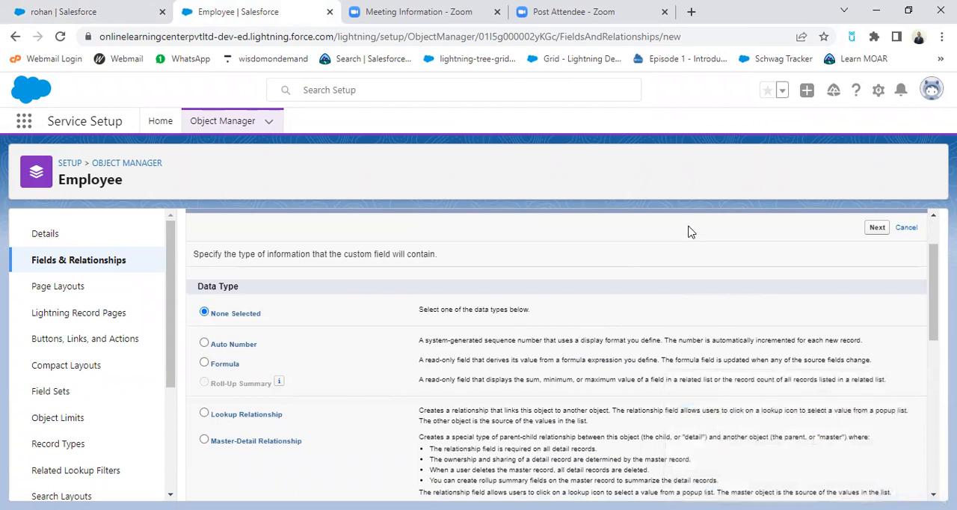
scroll(690, 234, up, 1)
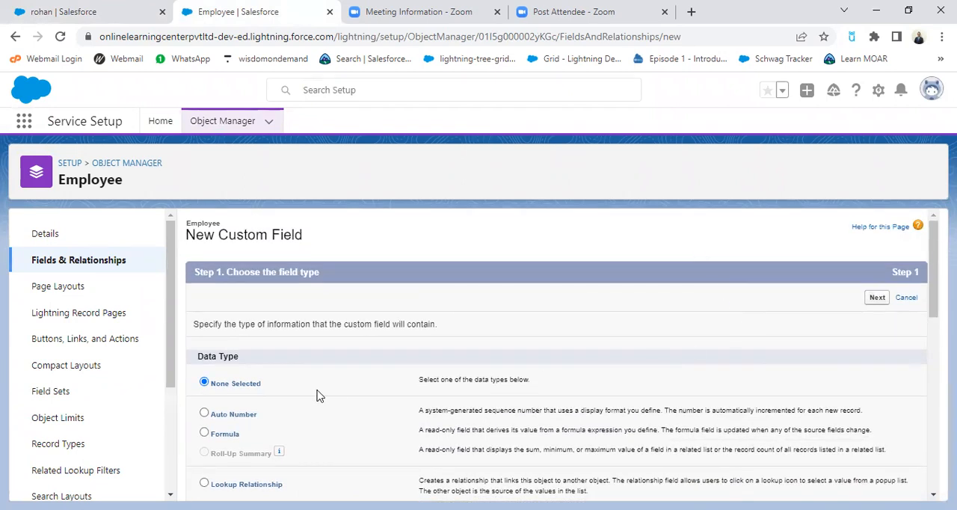
click(204, 433)
click(873, 299)
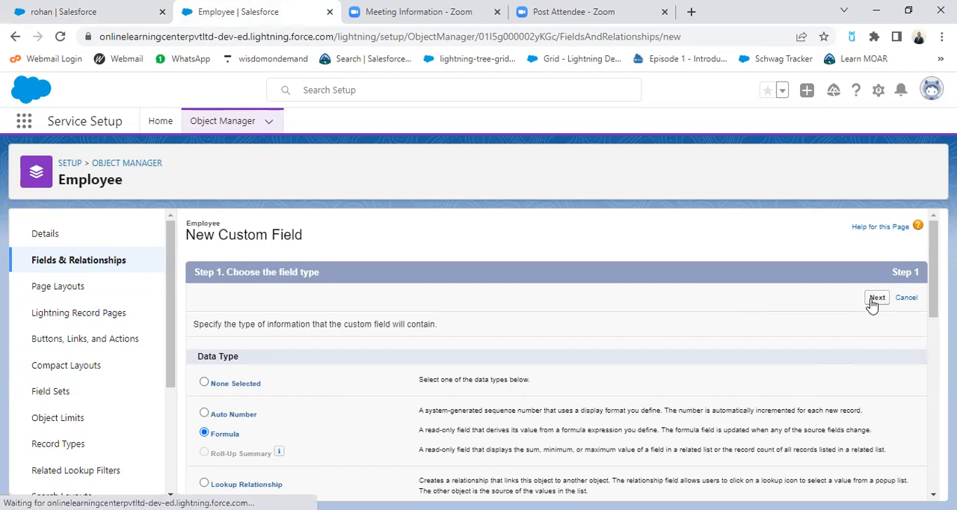
Step: Label the new formula field Eligible for Promotion and fill its field name as Eligible_for_Promotion
click(412, 329)
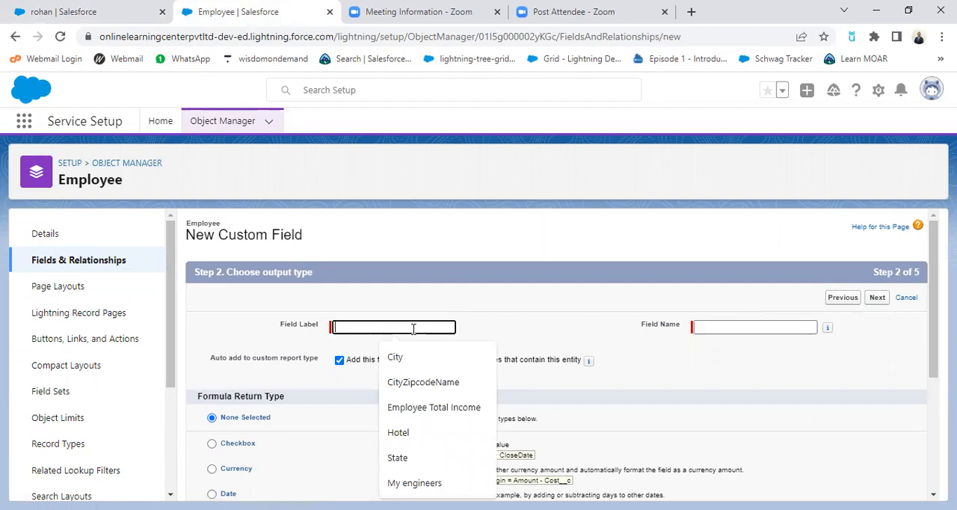
text(em)
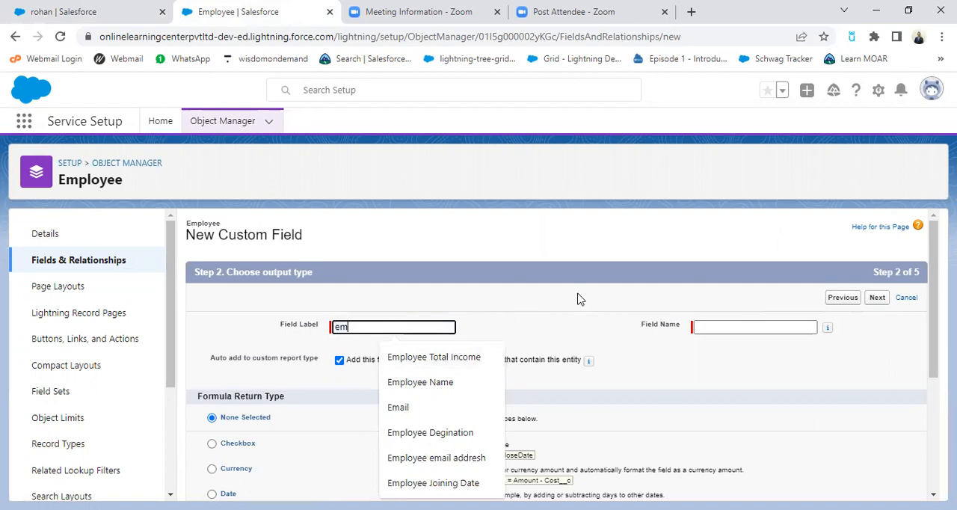
key(BackSpace)
key(BackSpace)
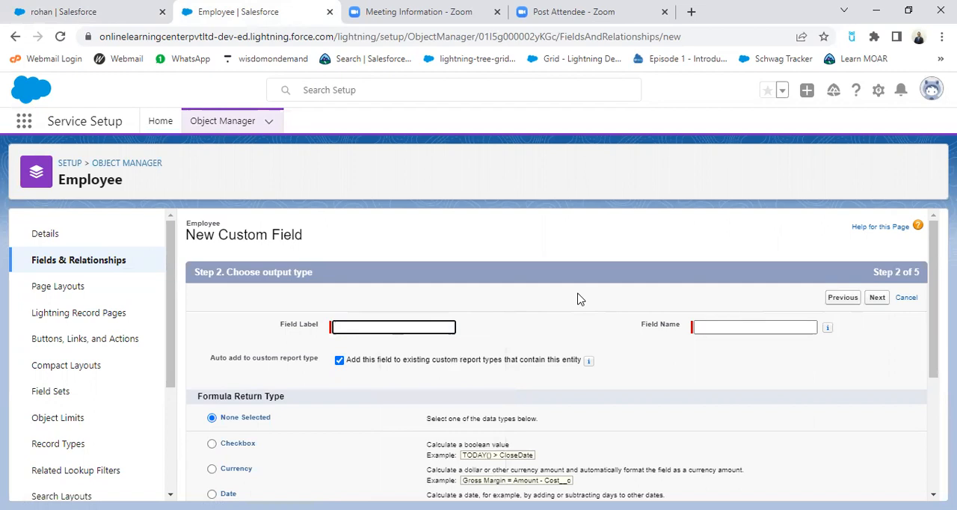
text(el)
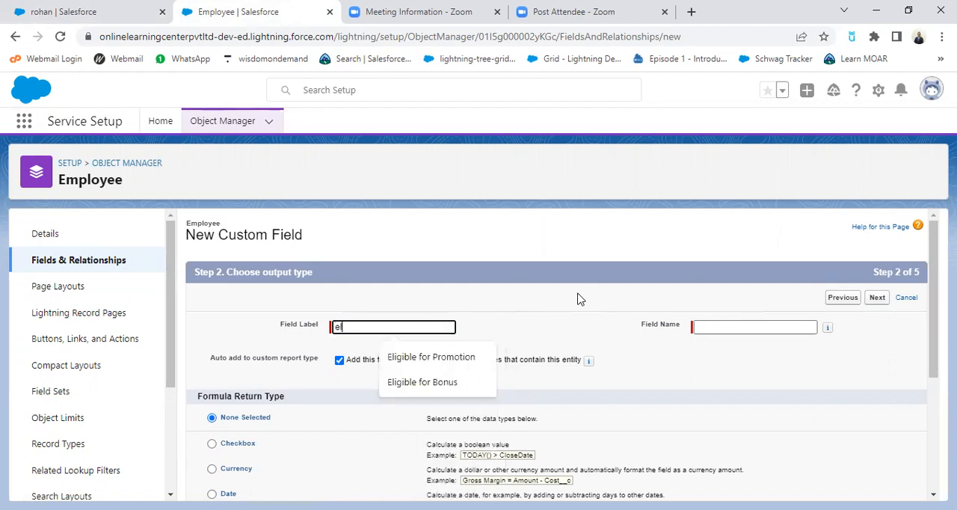
click(458, 356)
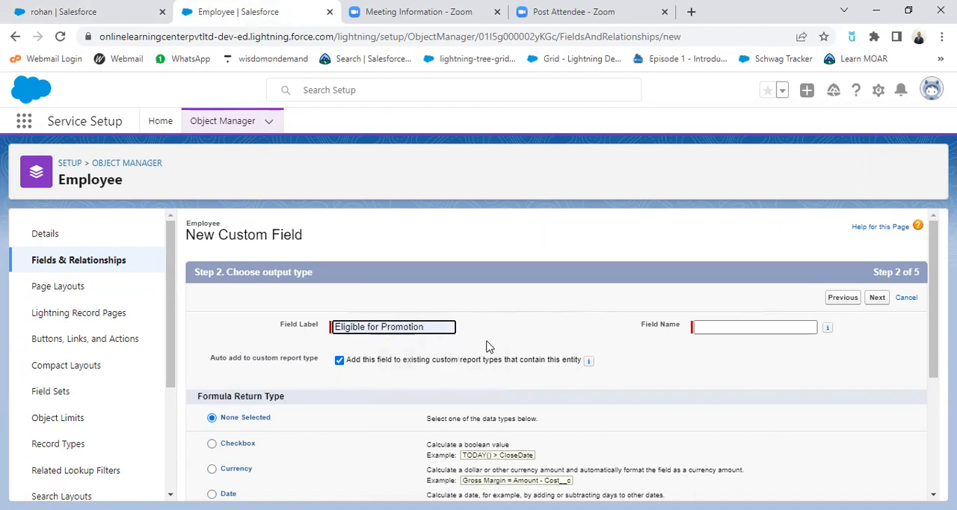
click(791, 325)
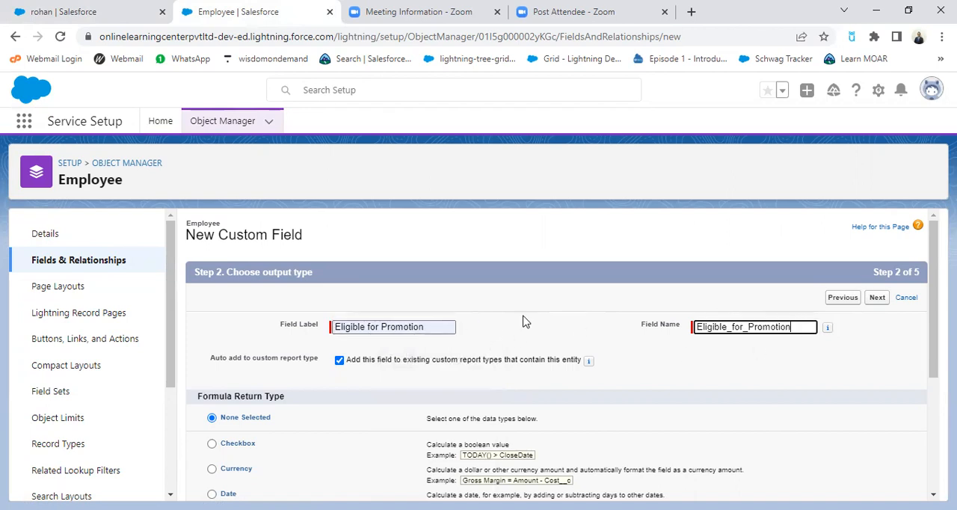
Step: Set the formula return type to Checkbox and continue to the formula editor
scroll(523, 322, down, 2)
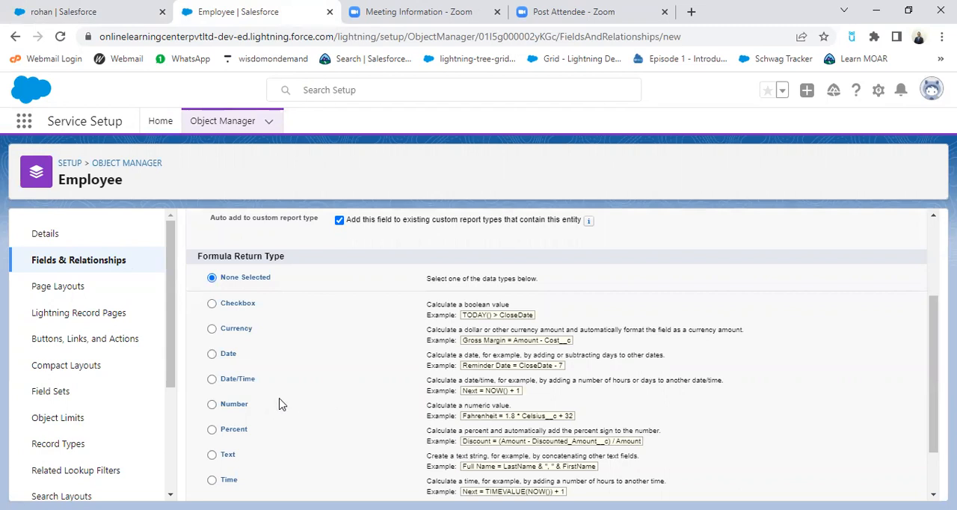
scroll(308, 424, down, 1)
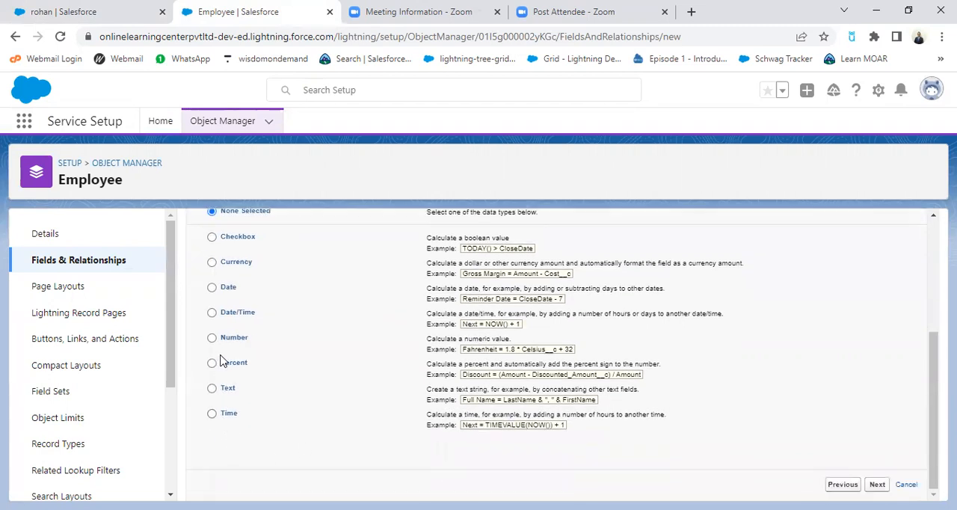
click(211, 236)
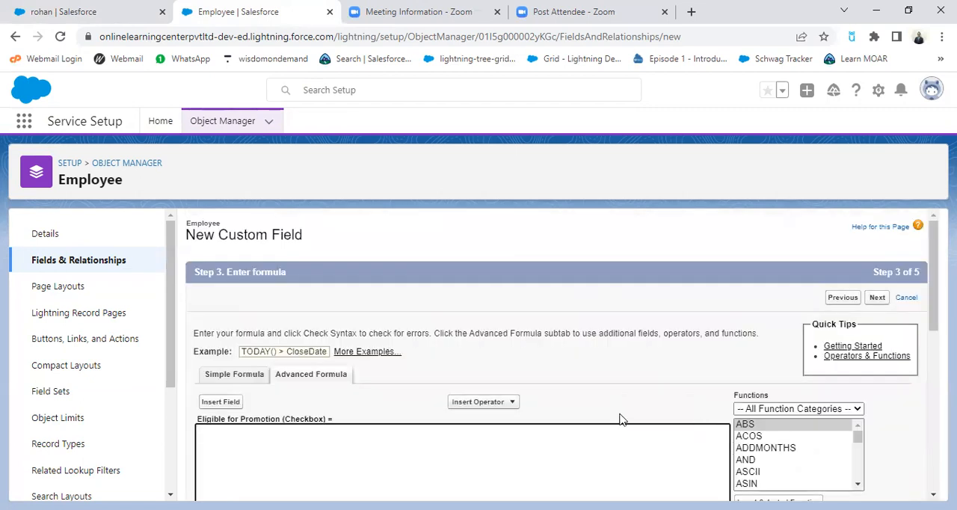
Step: Paste the copied promotion criteria into the formula editor as reference and change the first salary comparison operator to >=
click(386, 445)
key(ctrl+v)
scroll(619, 438, down, 2)
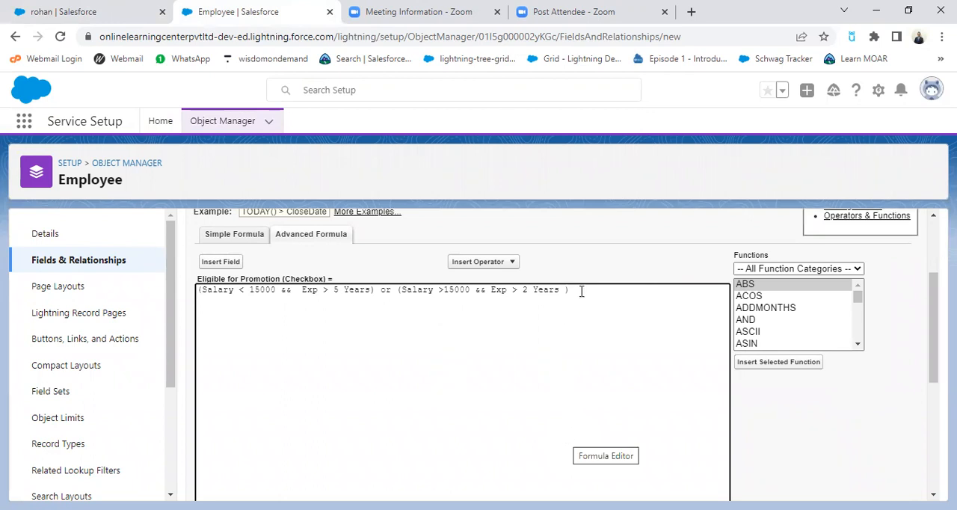
key(Return)
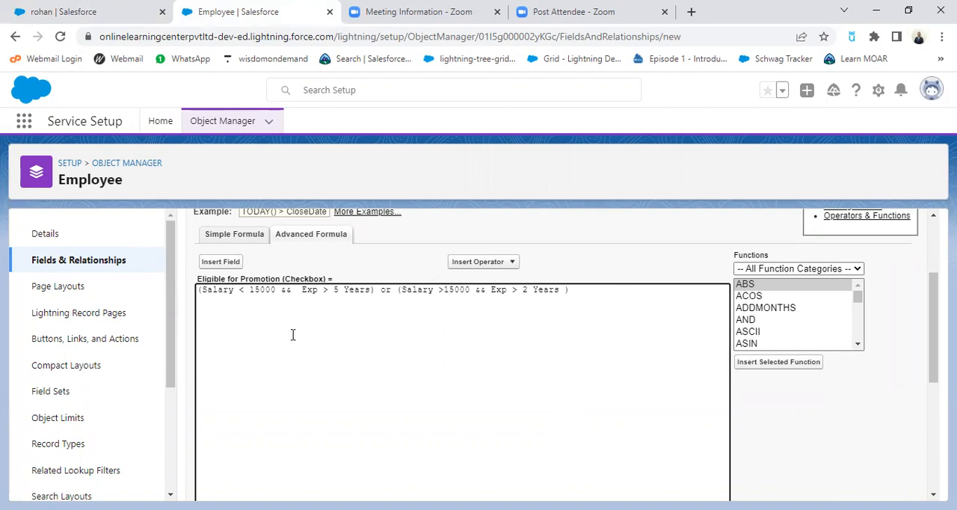
key(BackSpace)
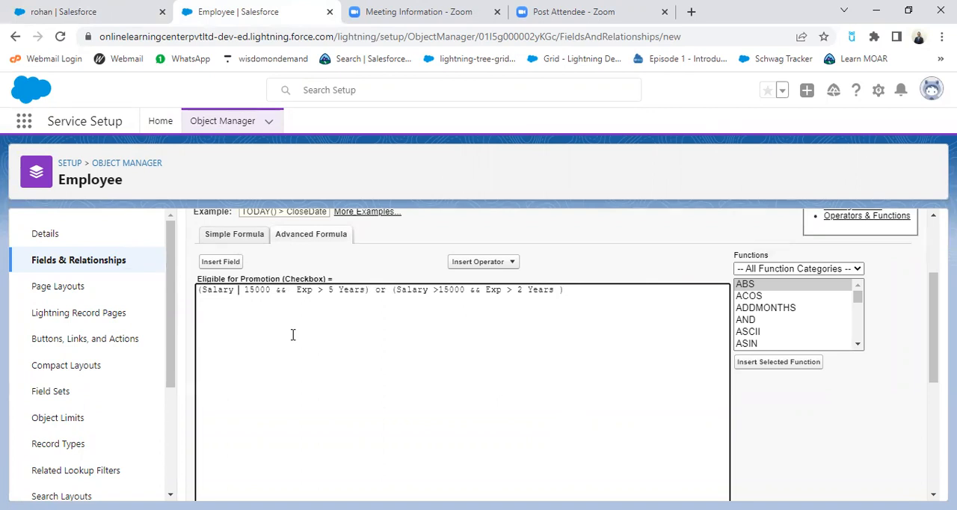
text(>=)
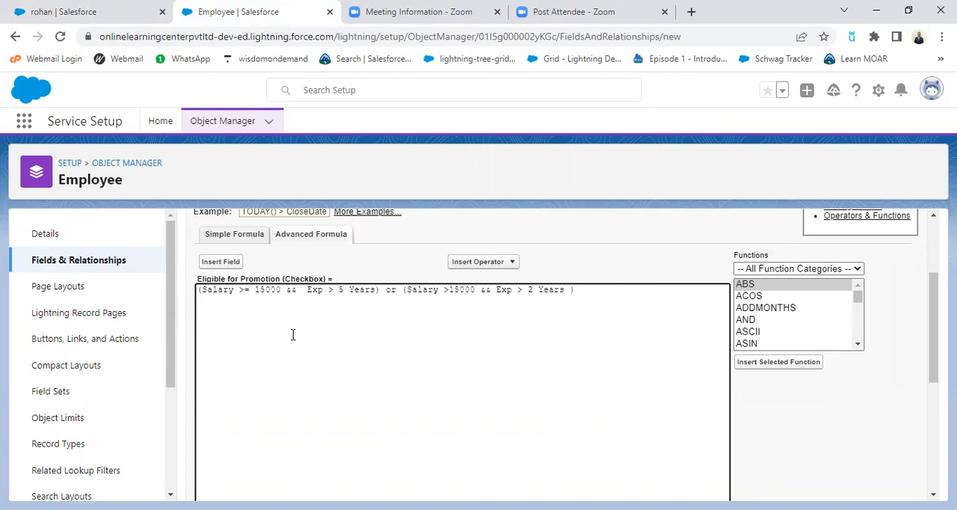
Step: Insert the IF function template into the formula, below the pasted criteria with a blank line between
key(Return)
key(Return)
scroll(860, 353, down, 4)
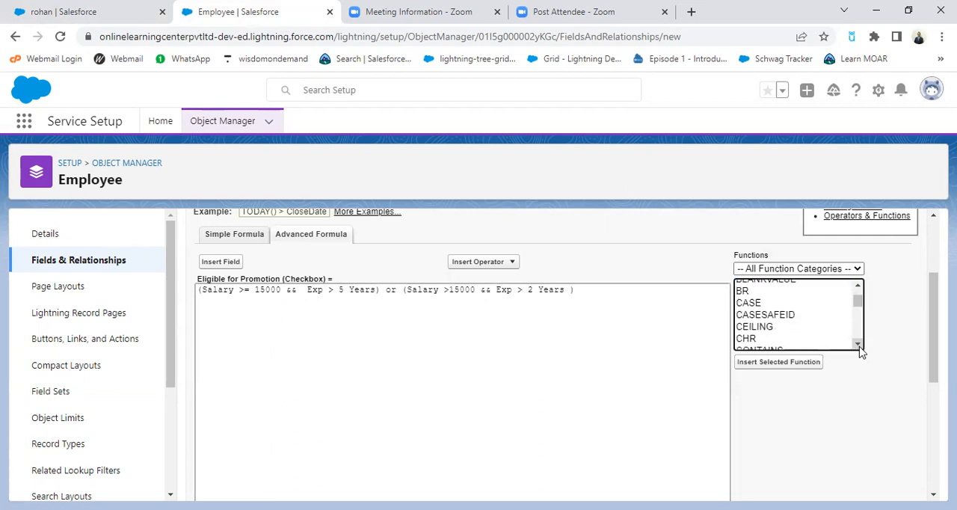
scroll(861, 352, down, 4)
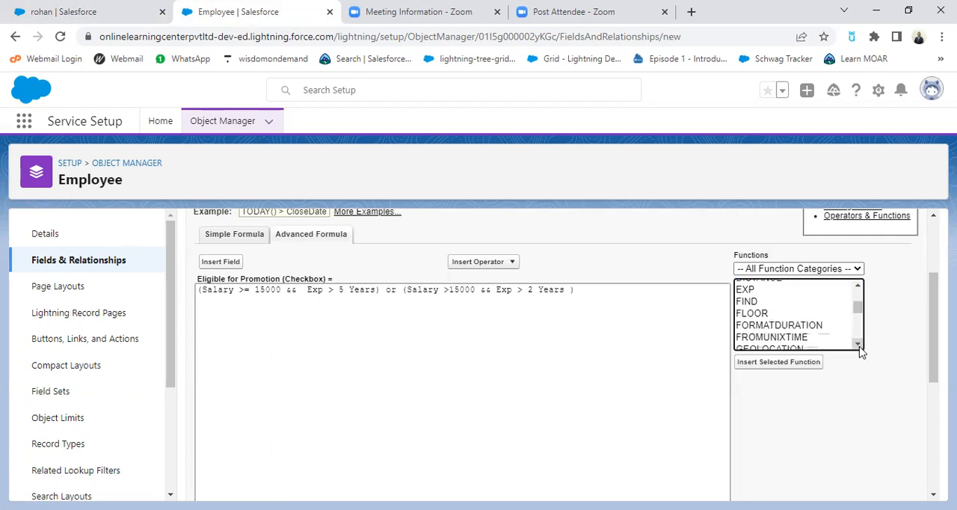
scroll(861, 352, down, 2)
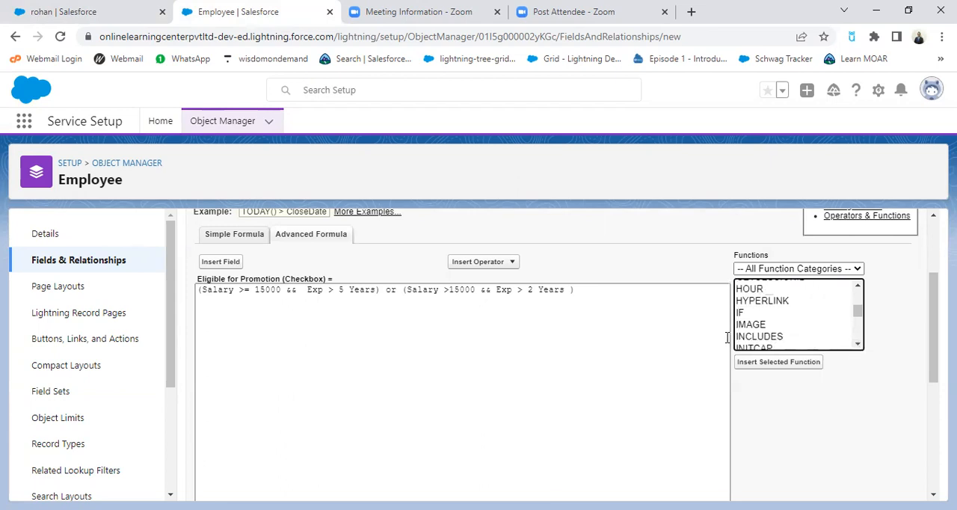
double_click(748, 314)
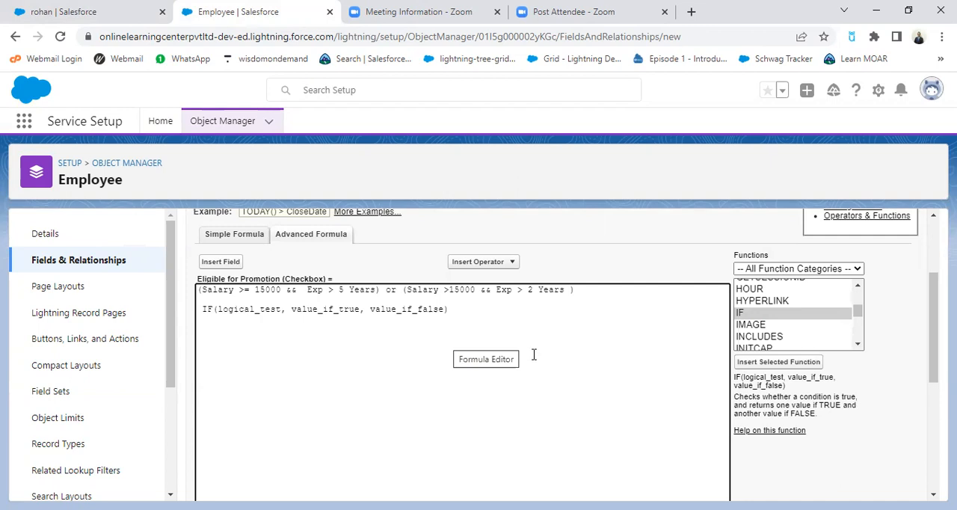
Step: Insert the OR function template on a new line below the IF template
key(Return)
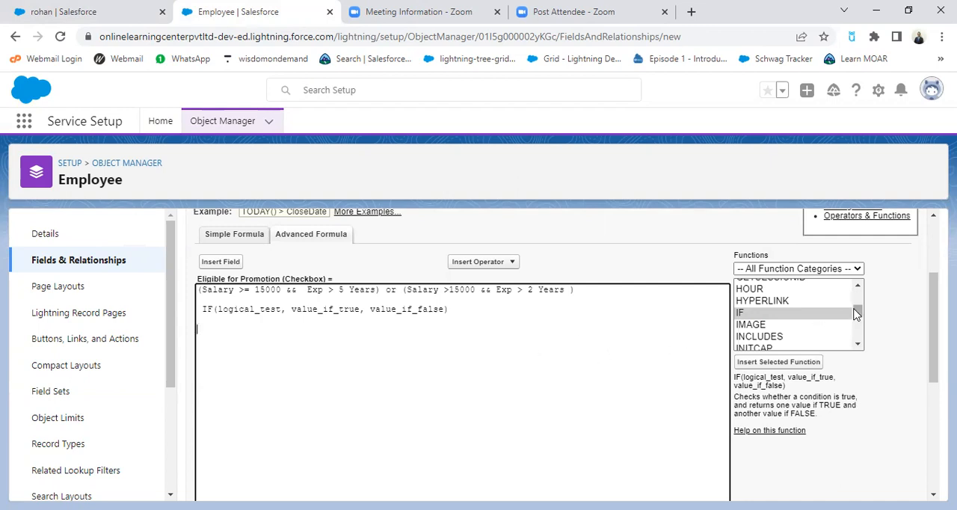
drag(858, 345, 858, 345)
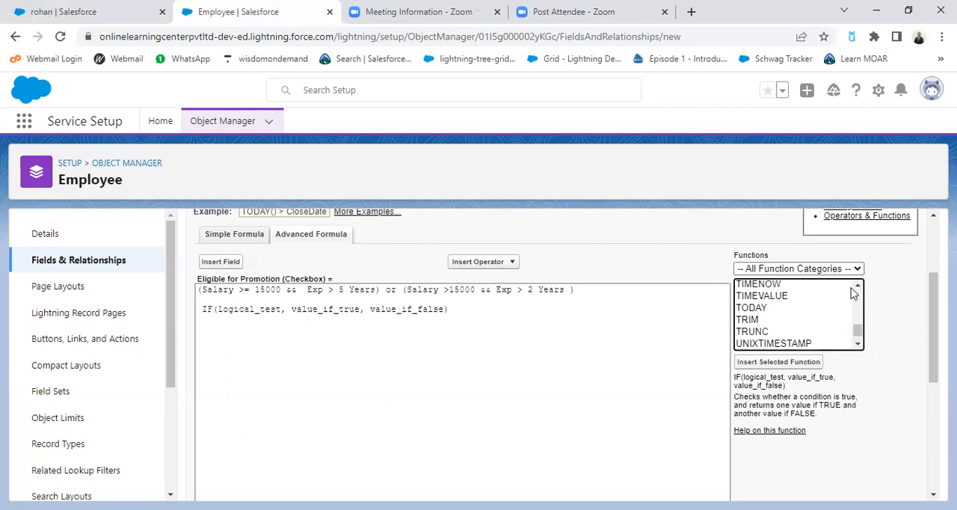
drag(858, 290, 858, 290)
double_click(744, 309)
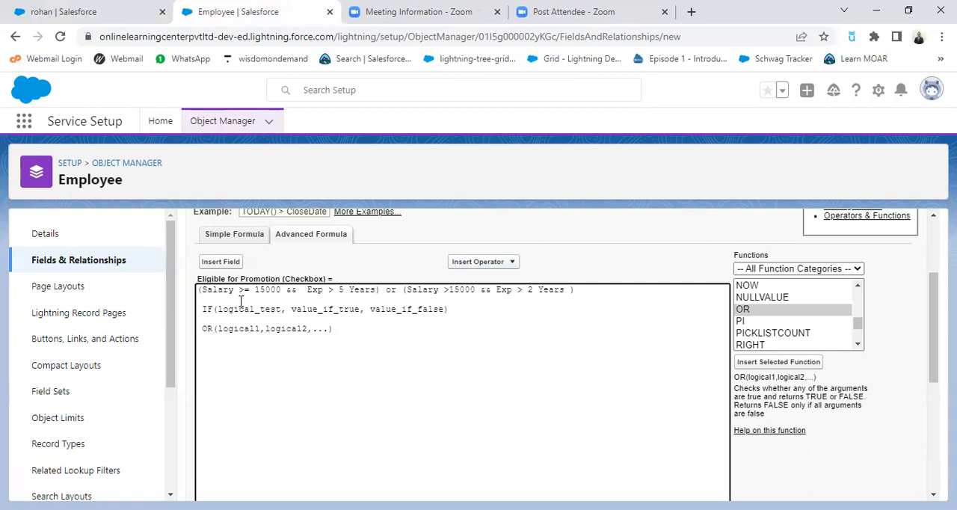
Step: Insert the Employee object's salary field, salary__c, into the formula below the OR template
click(232, 266)
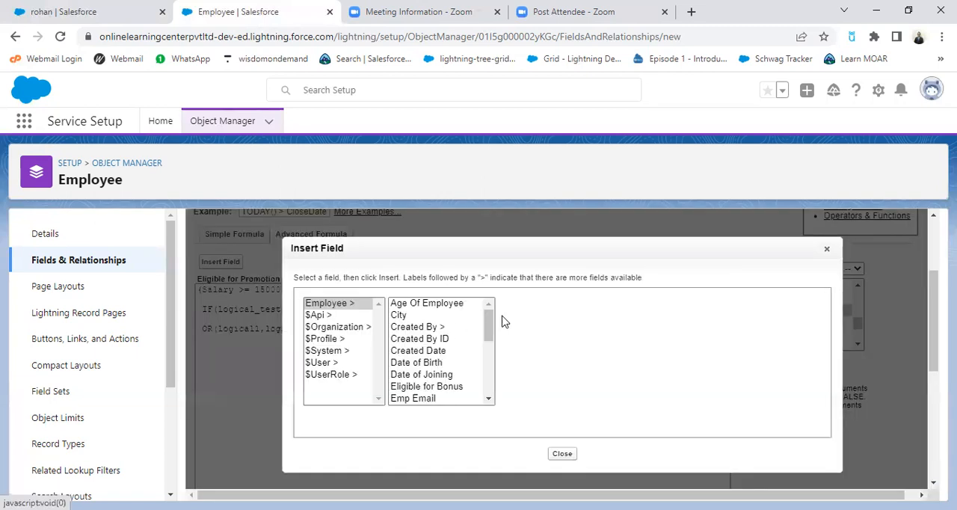
click(490, 401)
click(490, 402)
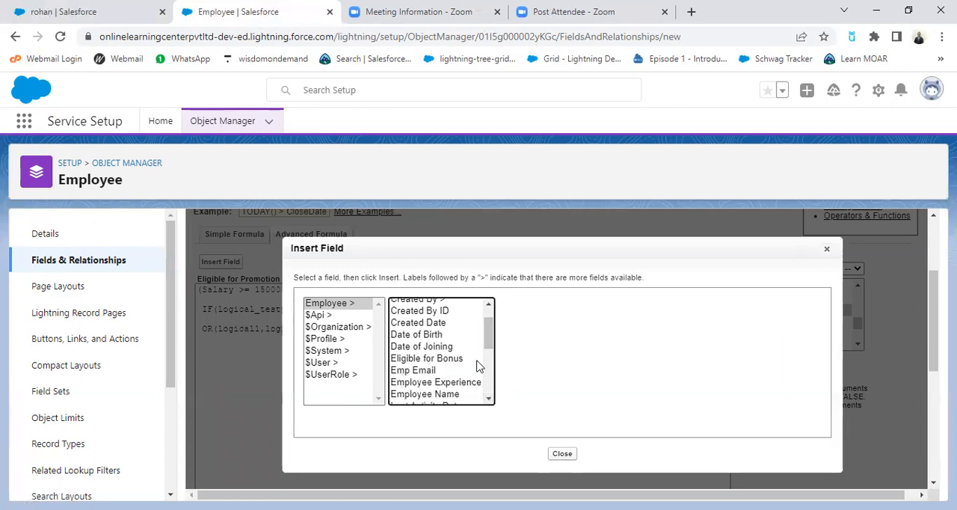
click(490, 400)
click(492, 400)
click(490, 400)
click(491, 400)
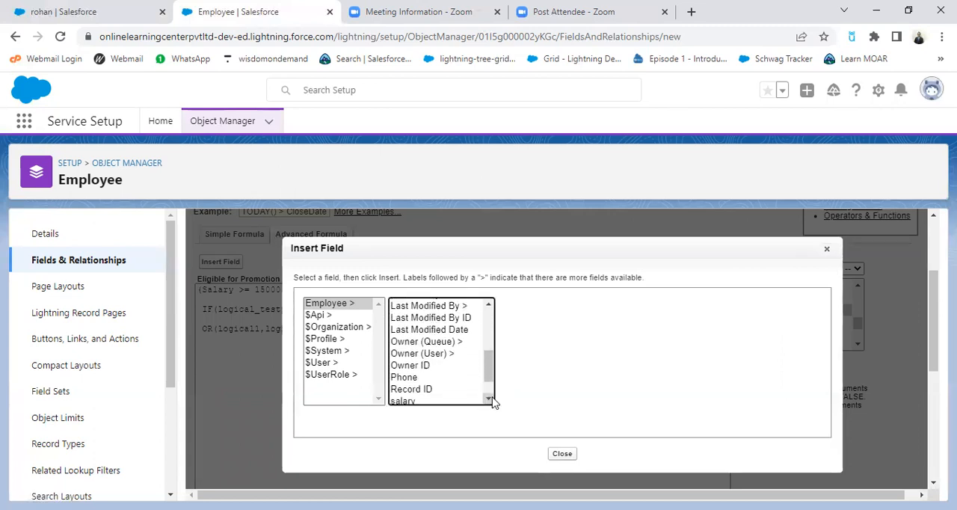
click(417, 401)
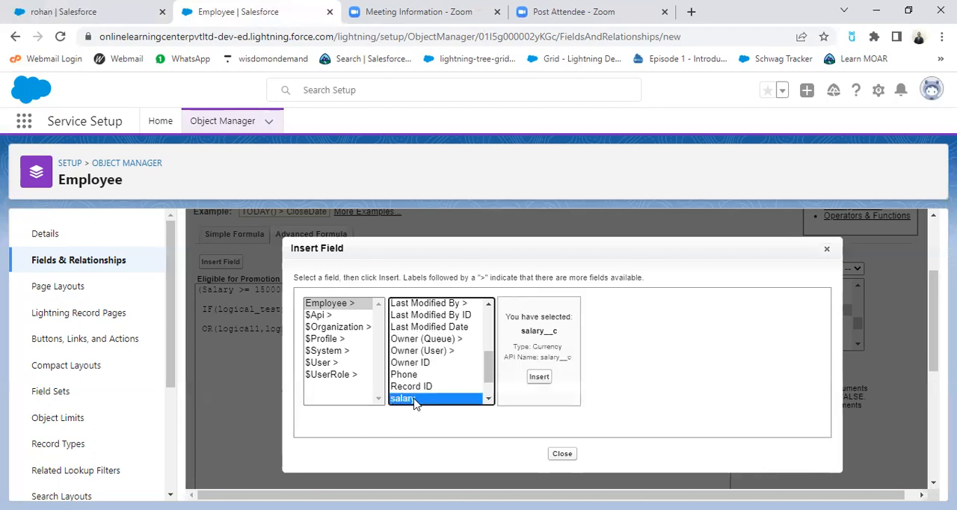
click(537, 378)
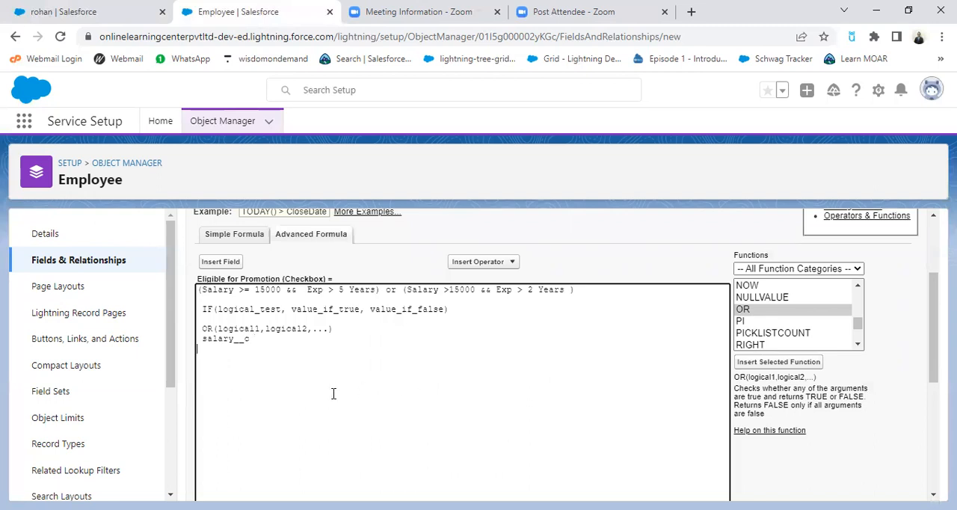
Step: Insert the Employee Experience field and the AND function template on separate lines below salary__c in the formula
click(233, 261)
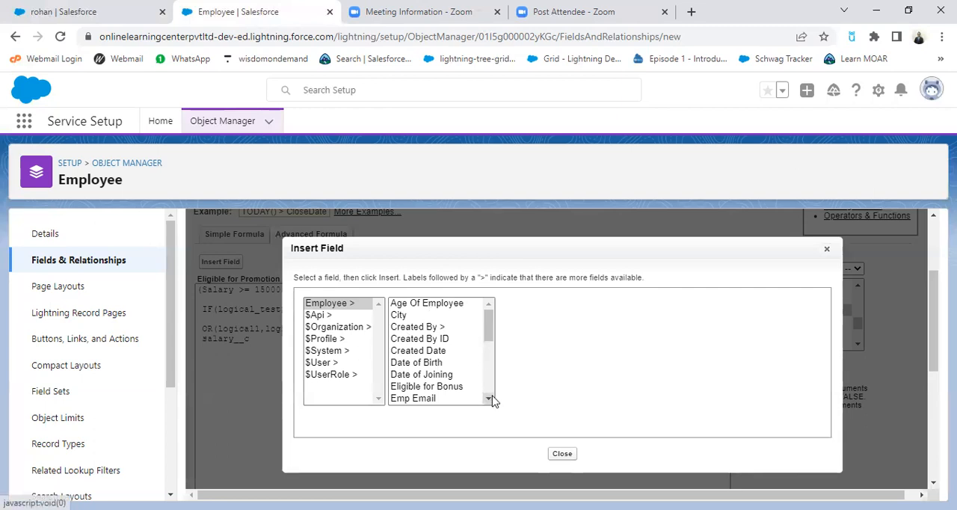
scroll(490, 399, down, 2)
click(448, 357)
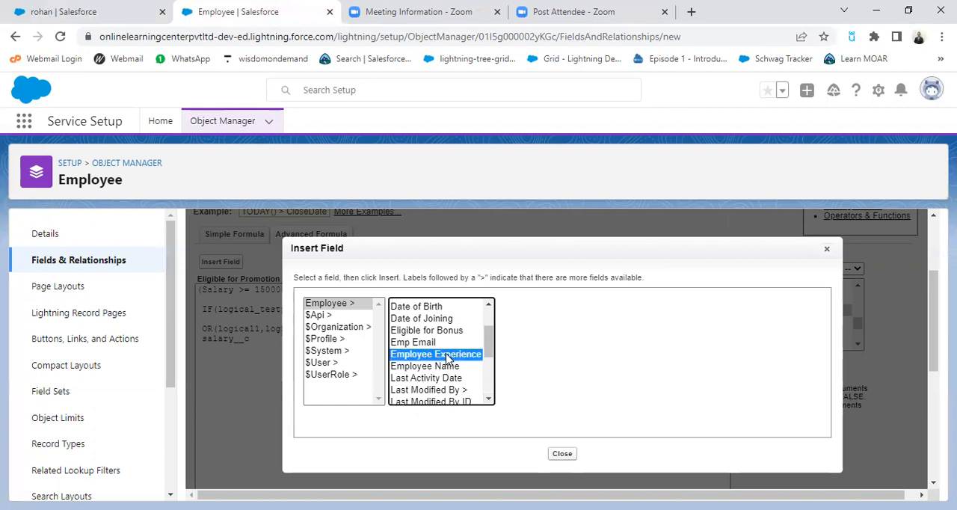
click(562, 376)
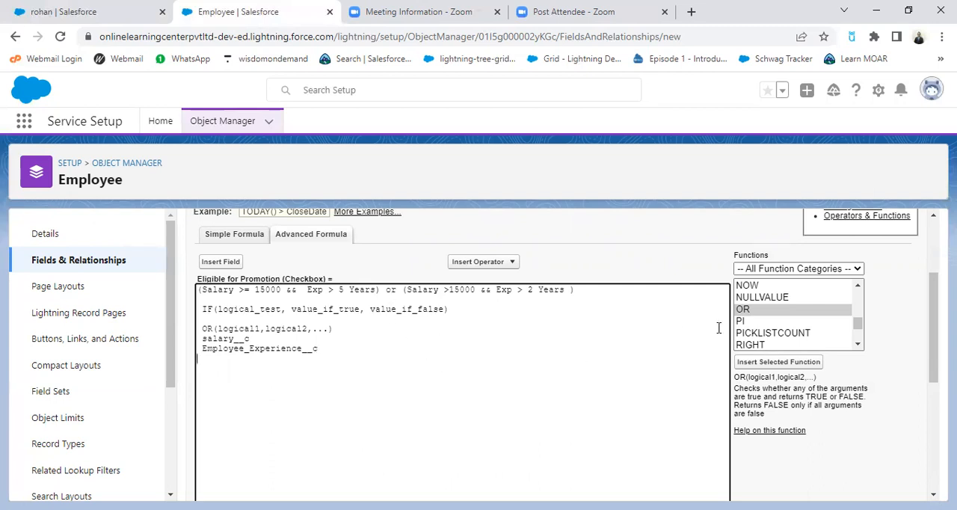
drag(858, 323, 857, 295)
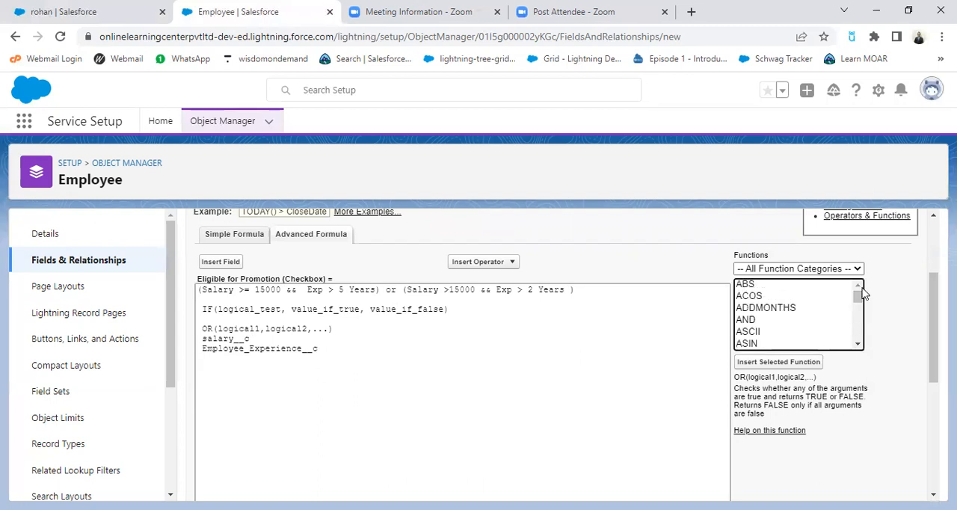
double_click(750, 323)
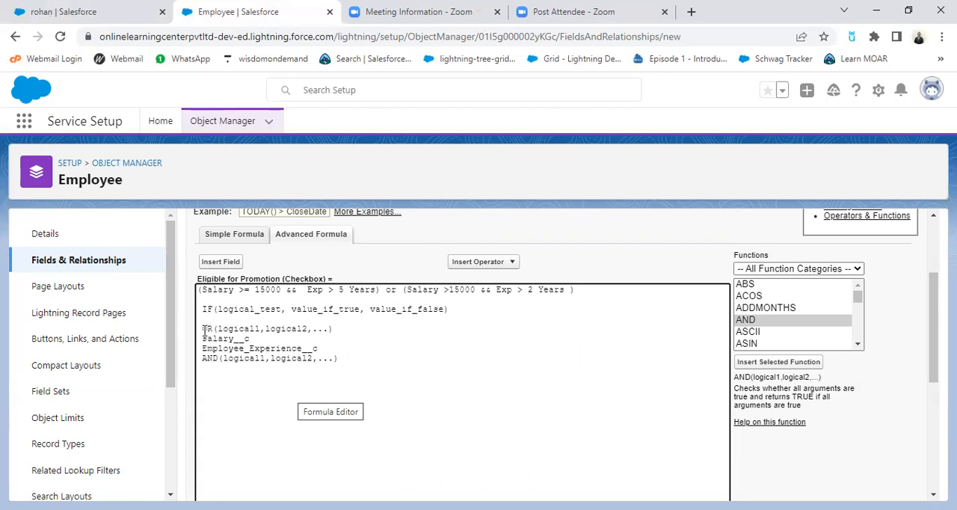
Step: Move the OR template inside the IF function's parentheses, in front of logical_test
drag(203, 330, 351, 327)
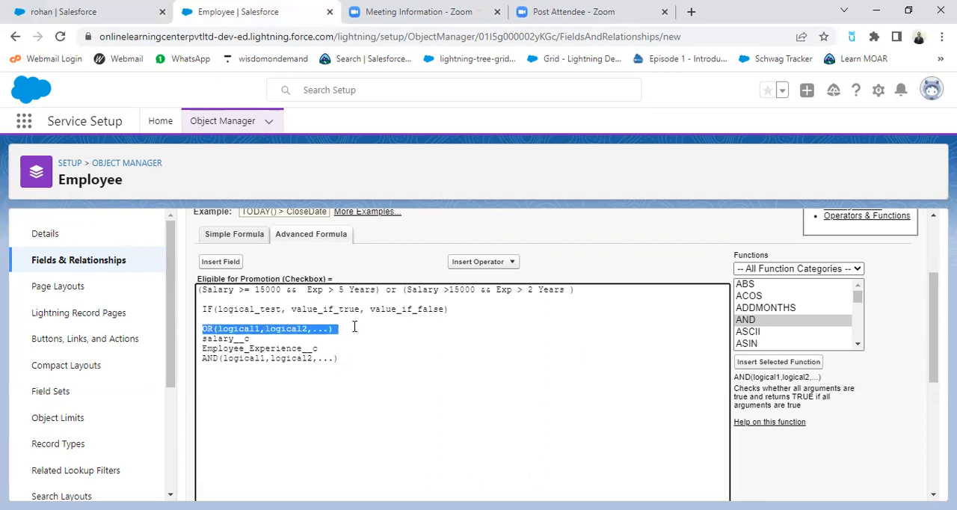
key(ctrl+x)
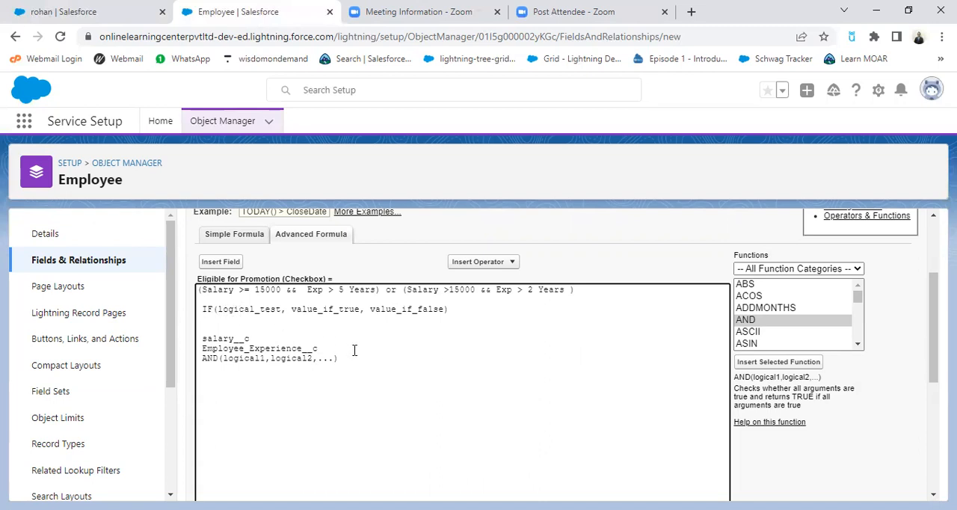
key(ctrl+v)
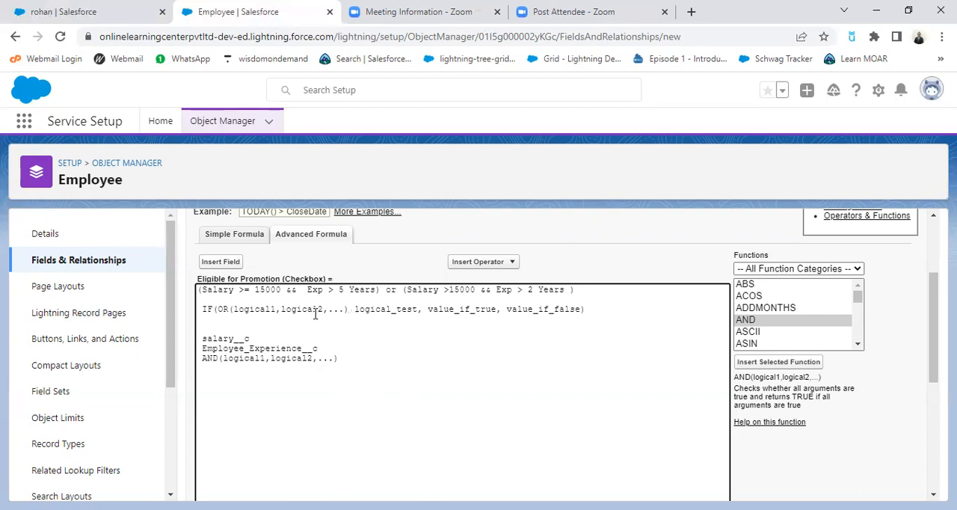
Step: Replace logical1 in the OR function with the condition salary__c > 10000
drag(202, 338, 250, 341)
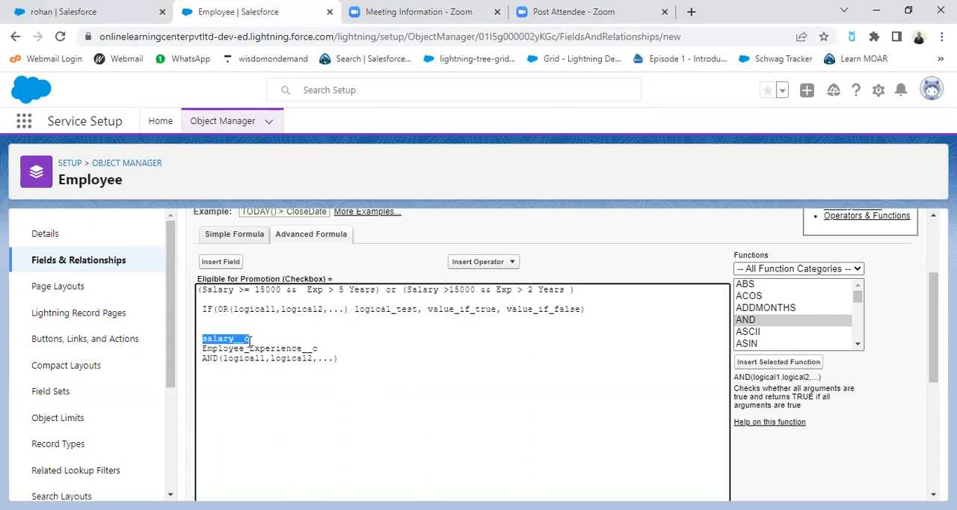
click(282, 314)
key(BackSpace)
key(BackSpace)
key(BackSpace)
key(BackSpace)
key(BackSpace)
key(BackSpace)
key(BackSpace)
key(BackSpace)
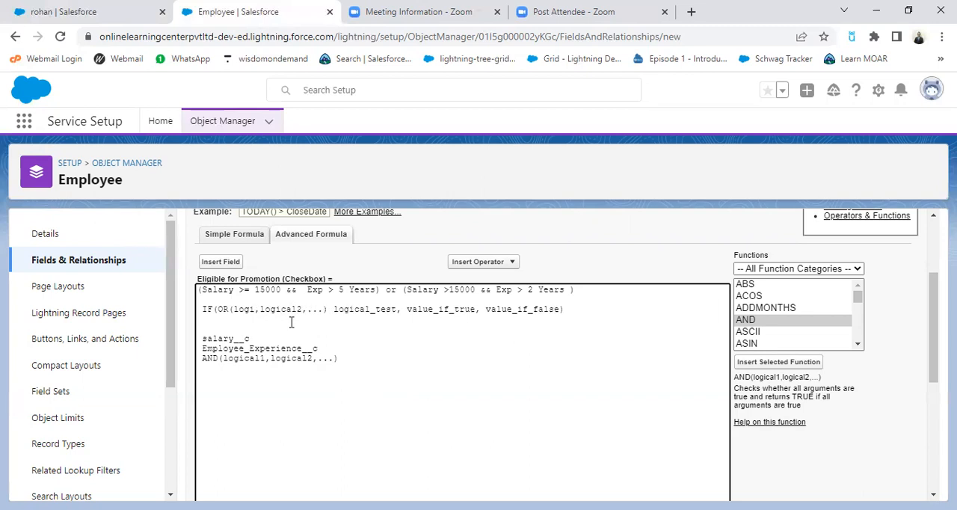
key(ctrl+v)
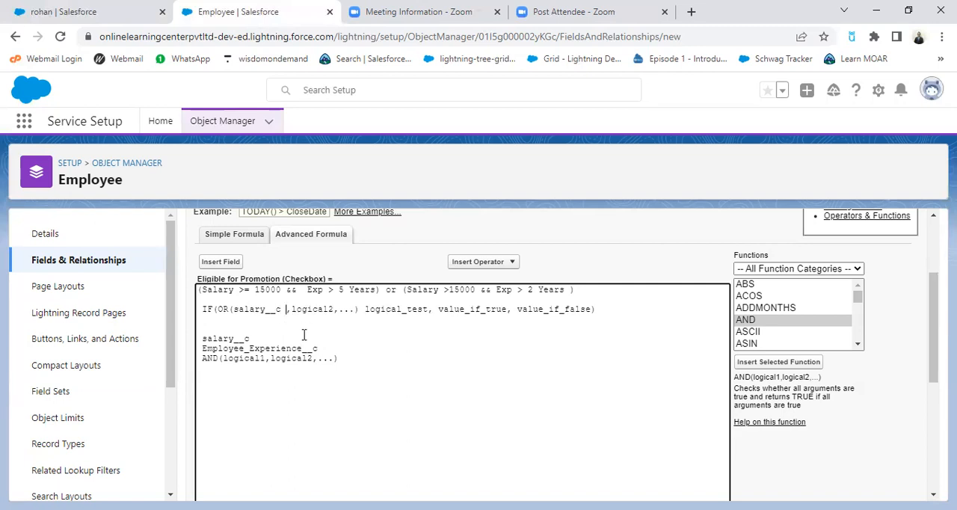
text(>)
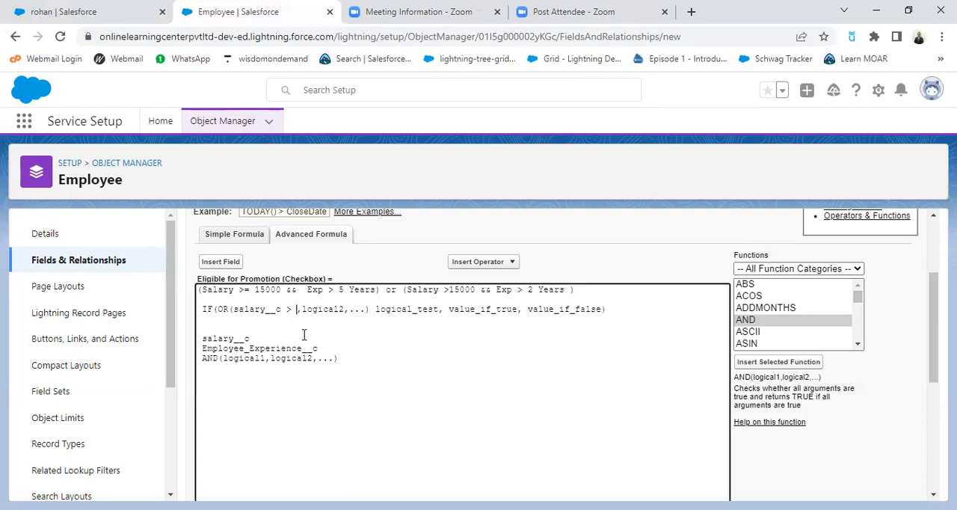
text( 10)
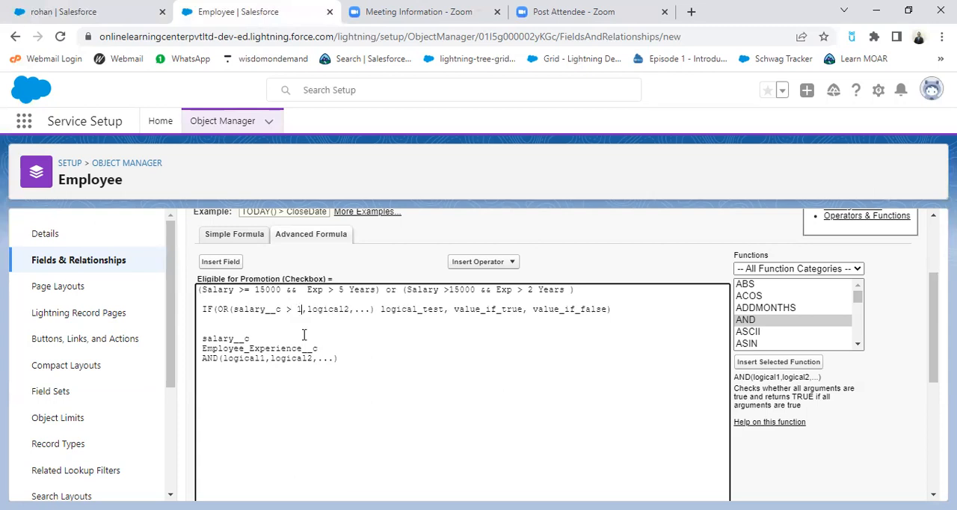
text(000)
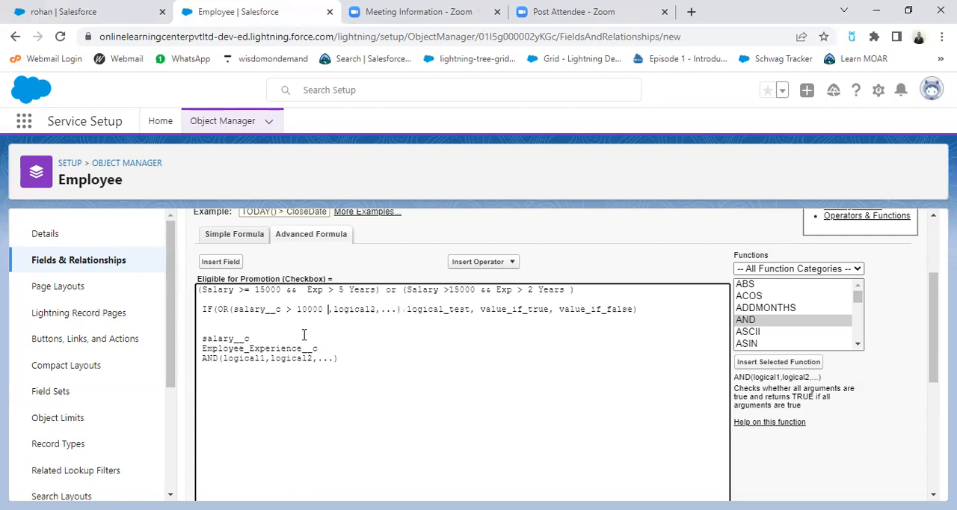
Step: Replace the OR function's remaining placeholder arguments with the condition Employee_Experience__c > 5
drag(202, 349, 336, 348)
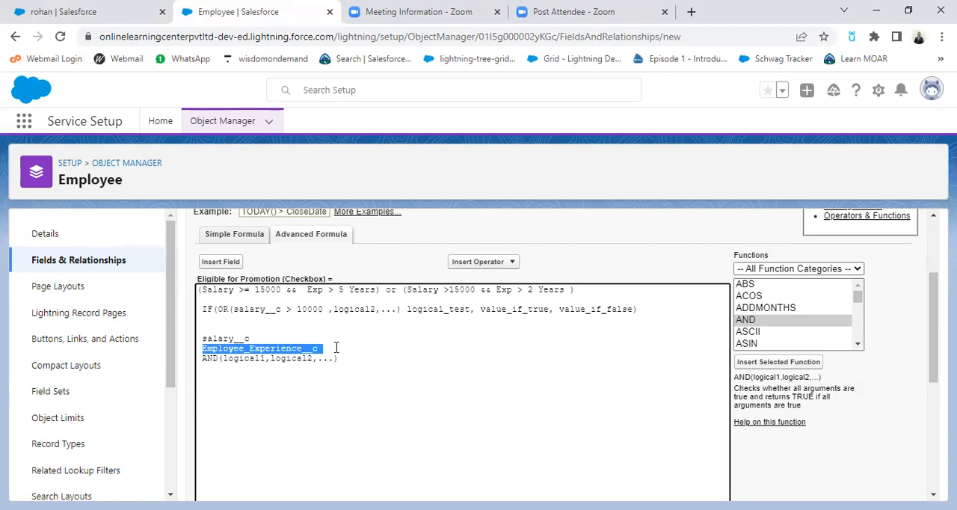
click(401, 309)
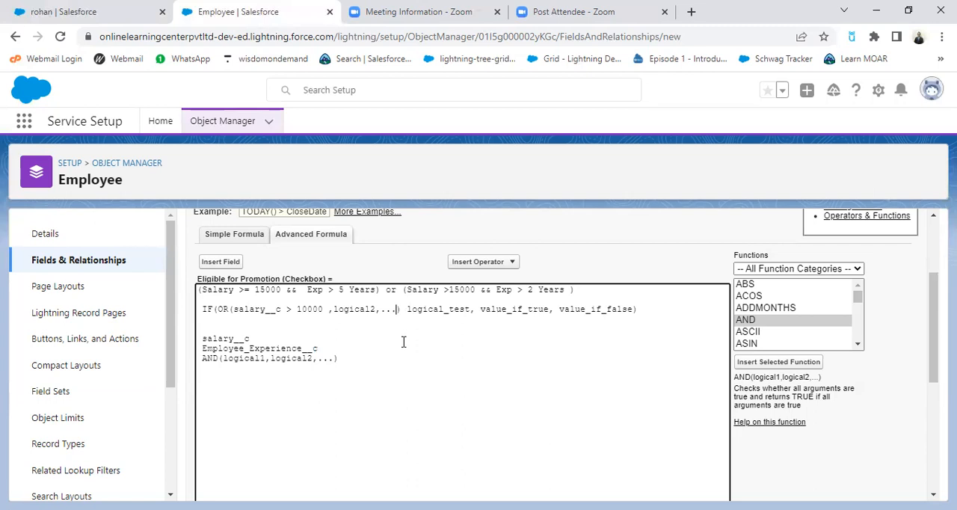
key(BackSpace)
key(BackSpace)
key(BackSpace)
key(BackSpace)
key(BackSpace)
key(BackSpace)
key(BackSpace)
key(BackSpace)
key(BackSpace)
key(BackSpace)
key(BackSpace)
key(BackSpace)
key(ctrl+v)
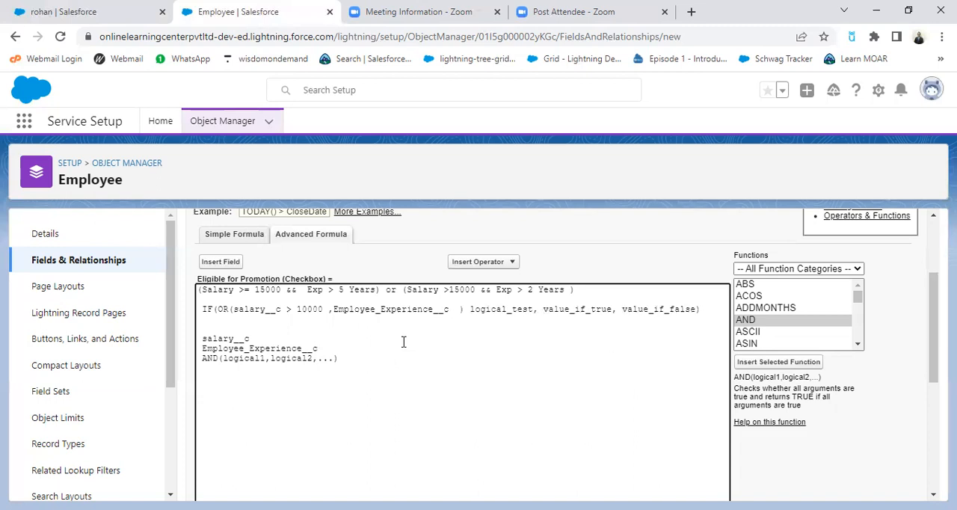
text(> 5)
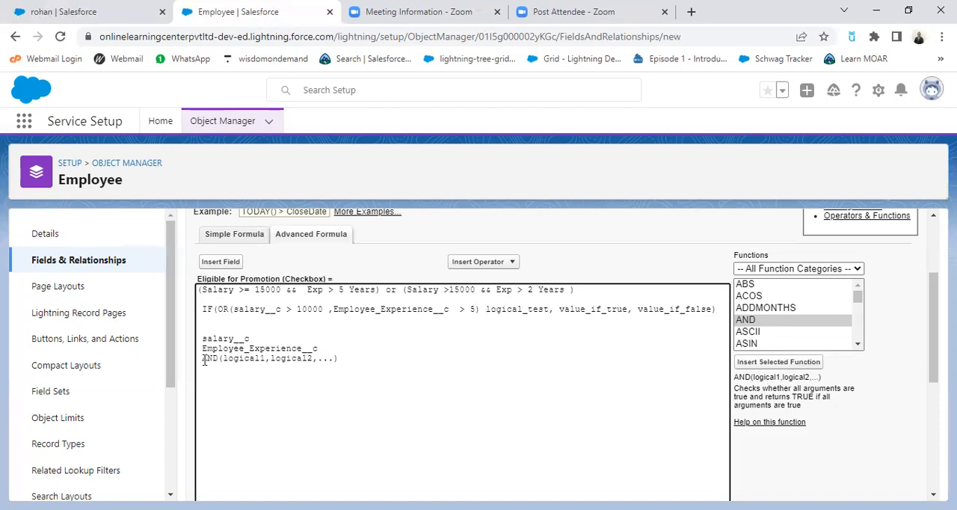
Step: Move the AND template, without its closing parenthesis, directly after the OR function and before logical_test
drag(204, 360, 336, 358)
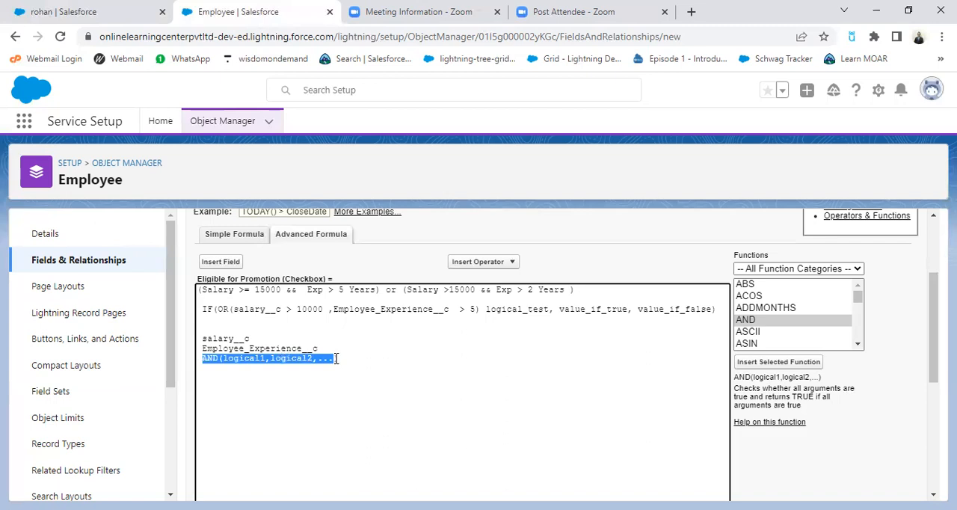
key(BackSpace)
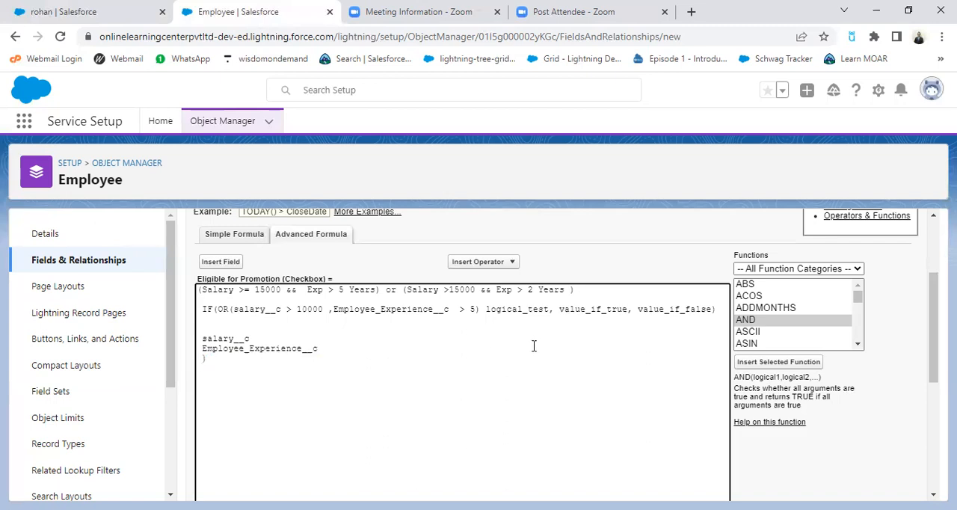
click(481, 309)
key(ctrl+v)
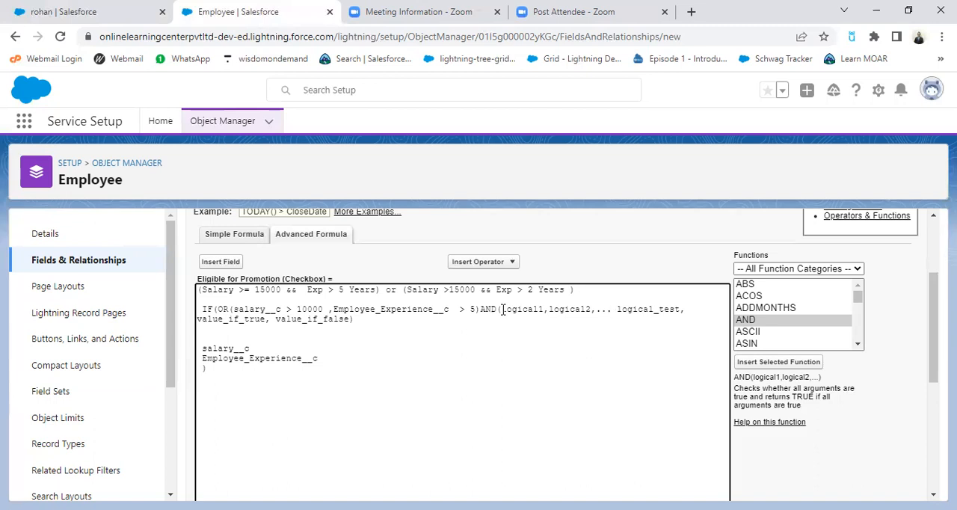
Step: Replace logical1 in the AND function with the salary__c reference cut from below the formula
drag(503, 309, 544, 313)
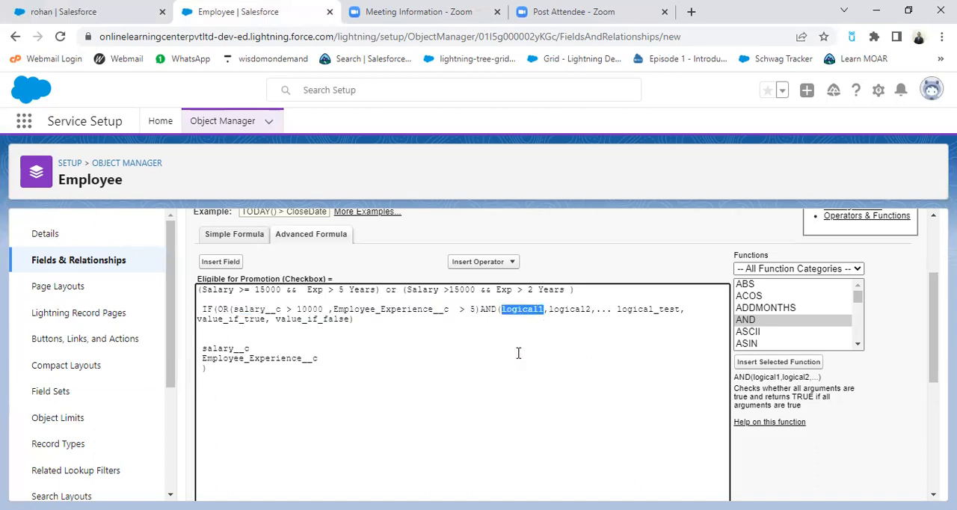
click(202, 348)
drag(202, 349, 253, 348)
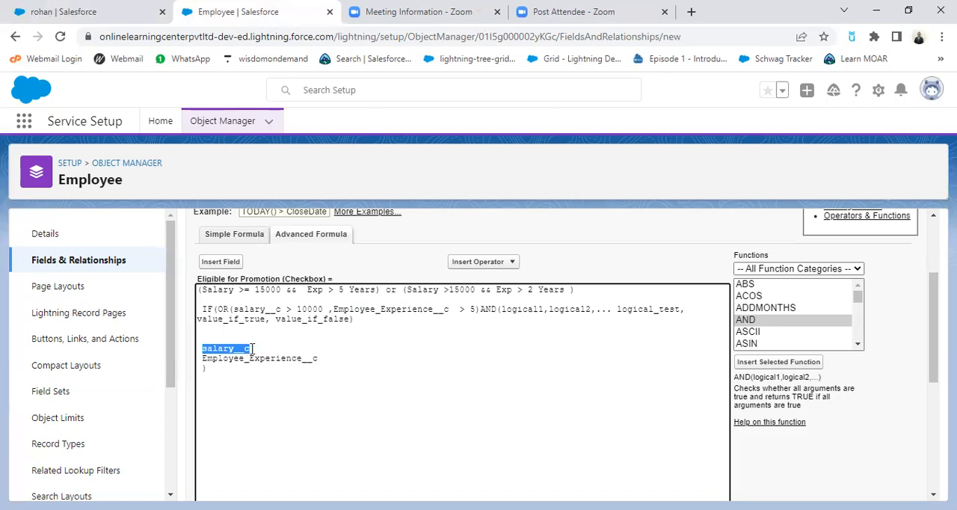
key(ctrl+x)
click(544, 308)
key(BackSpace)
key(BackSpace)
key(BackSpace)
key(BackSpace)
key(BackSpace)
key(BackSpace)
key(BackSpace)
key(BackSpace)
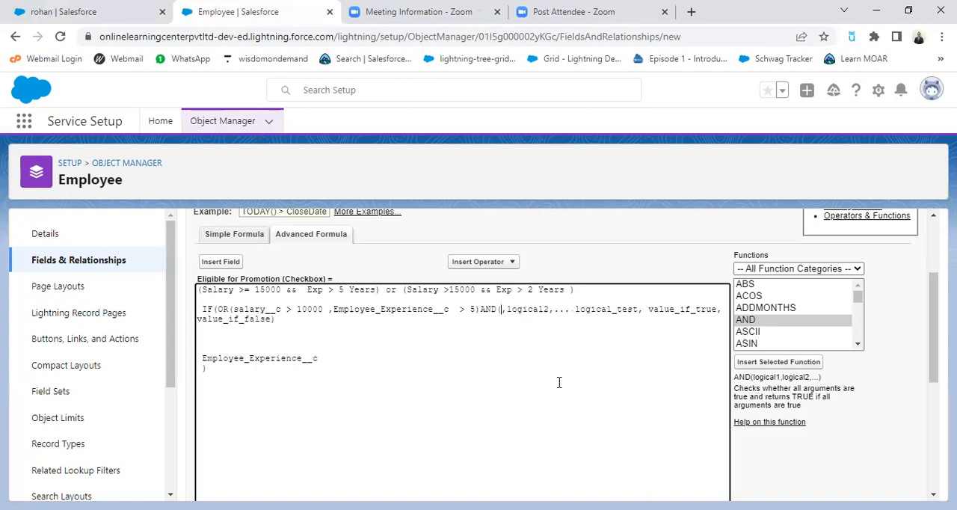
key(ctrl+v)
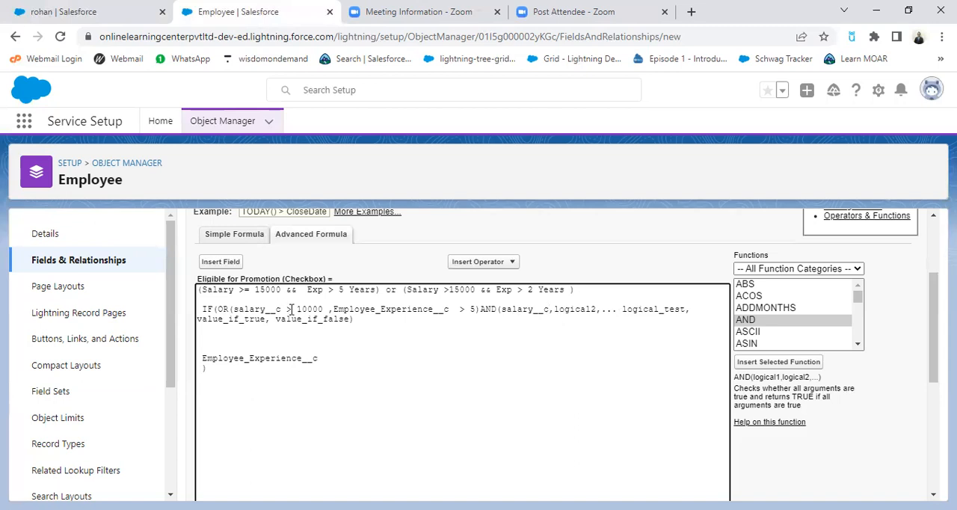
Step: Change the salary comparison in the OR function to the Greater Than or Equal operator (>=)
click(483, 263)
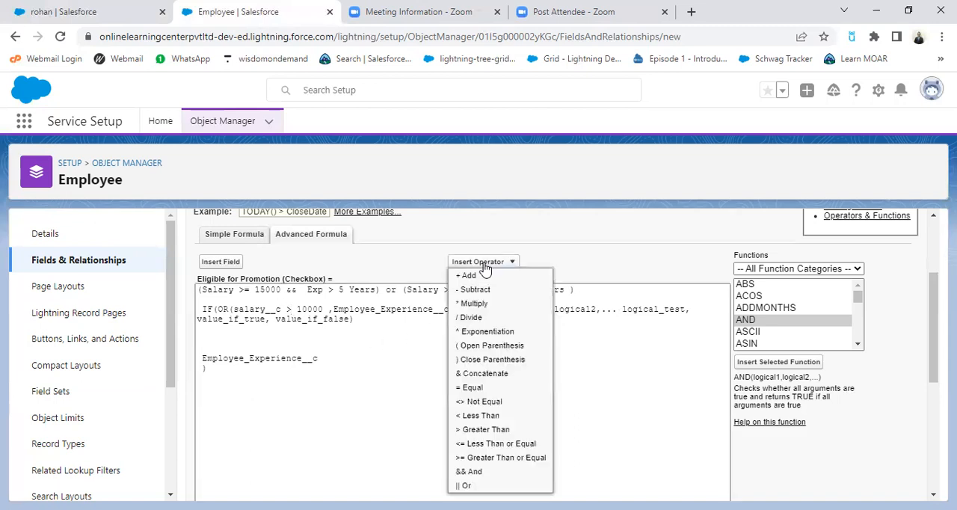
click(472, 386)
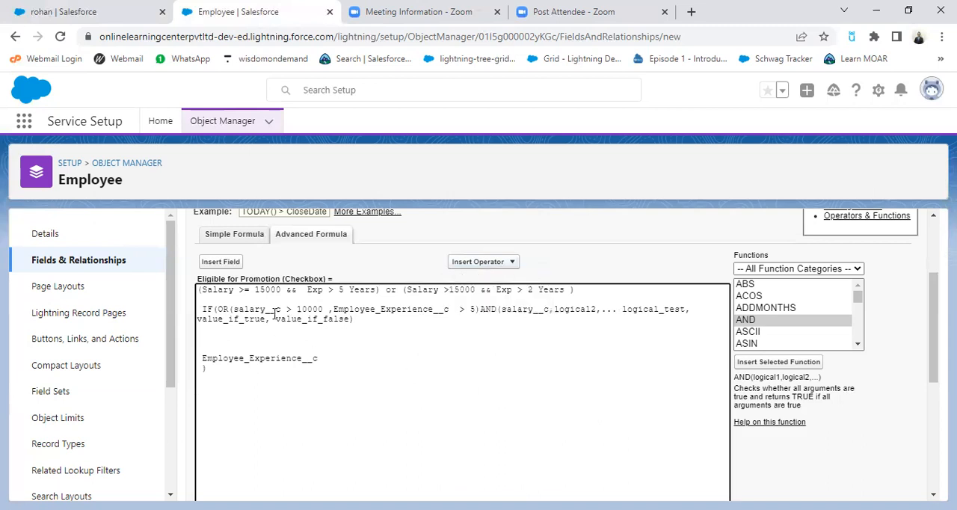
click(290, 310)
key(BackSpace)
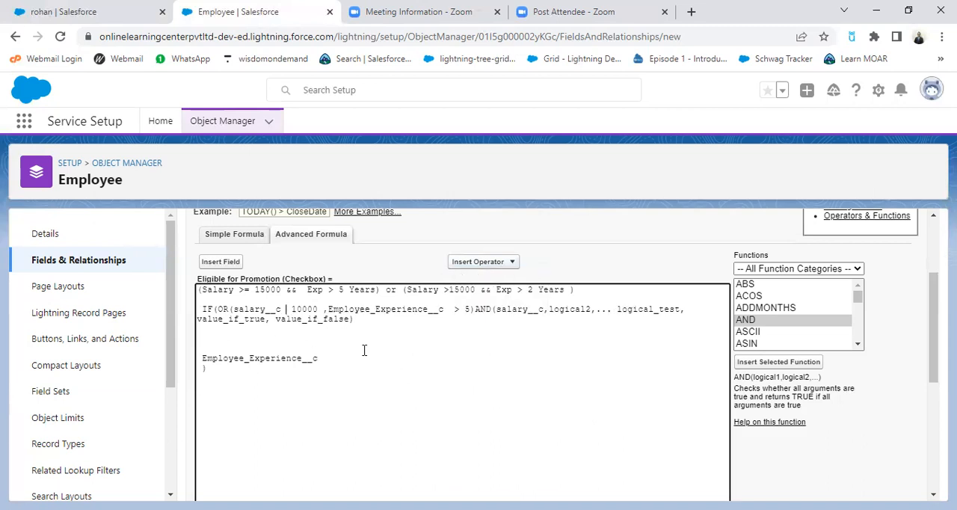
click(472, 263)
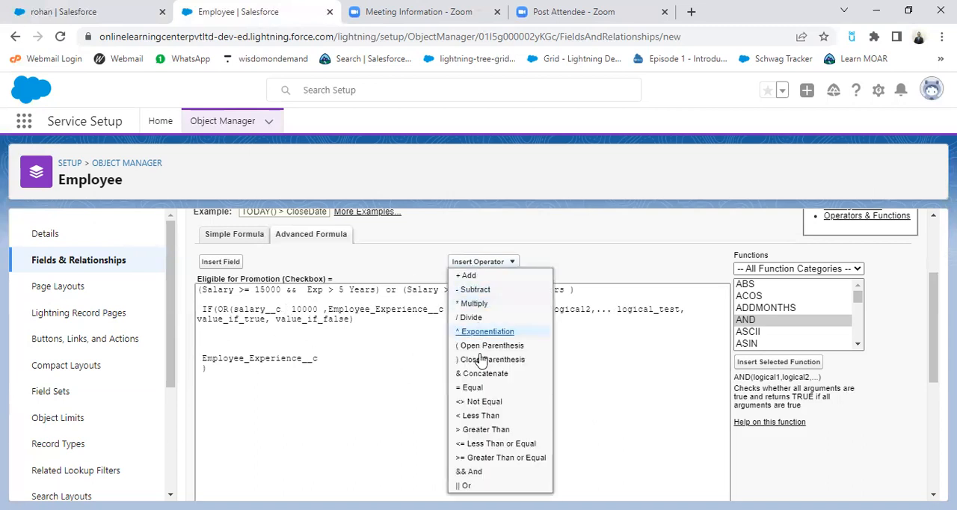
click(501, 457)
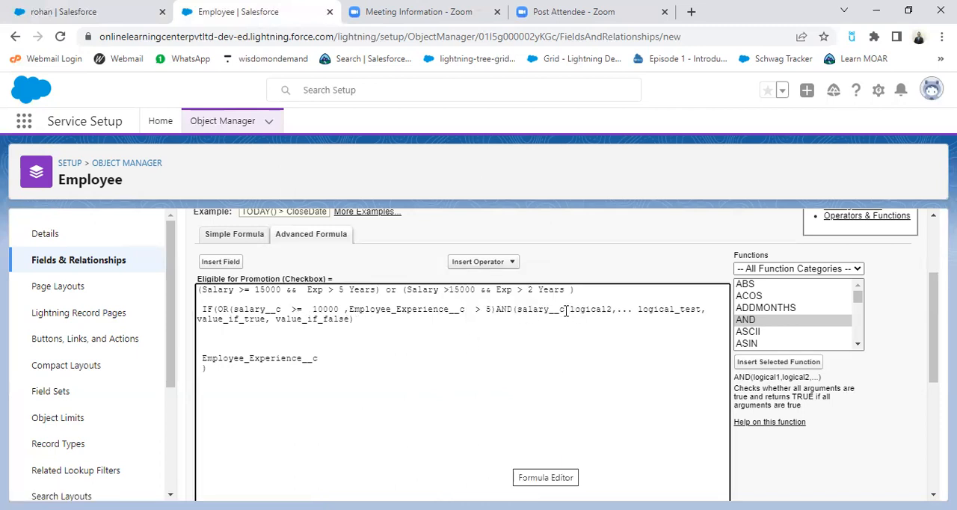
Step: Add the <= operator after salary__c in the AND function and replace logical2 with the Employee_Experience__c reference cut from below
click(491, 267)
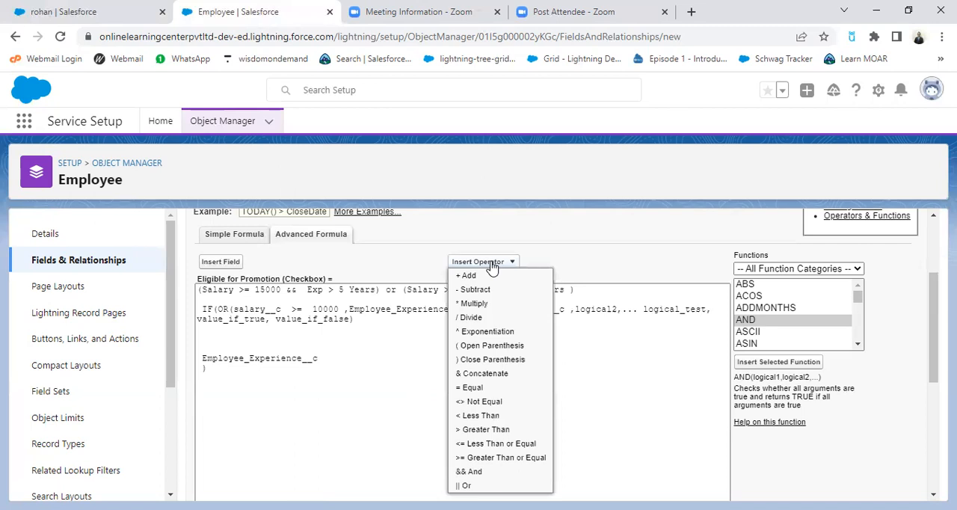
click(500, 445)
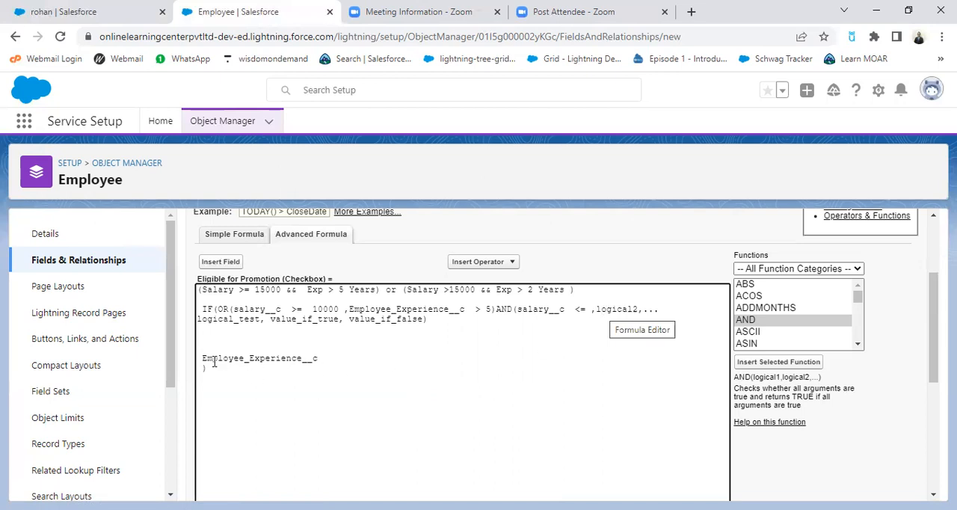
drag(202, 357, 329, 358)
key(ctrl+x)
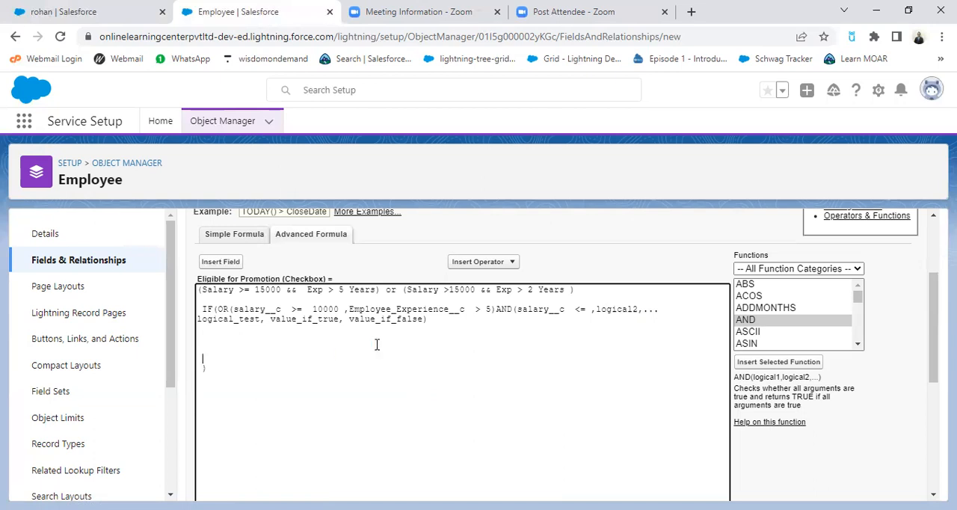
drag(597, 308, 639, 309)
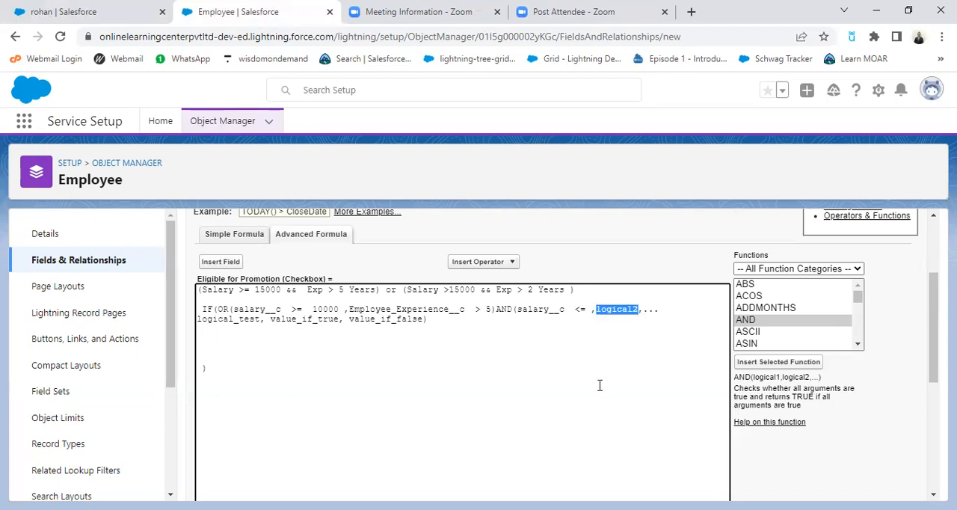
key(ctrl+v)
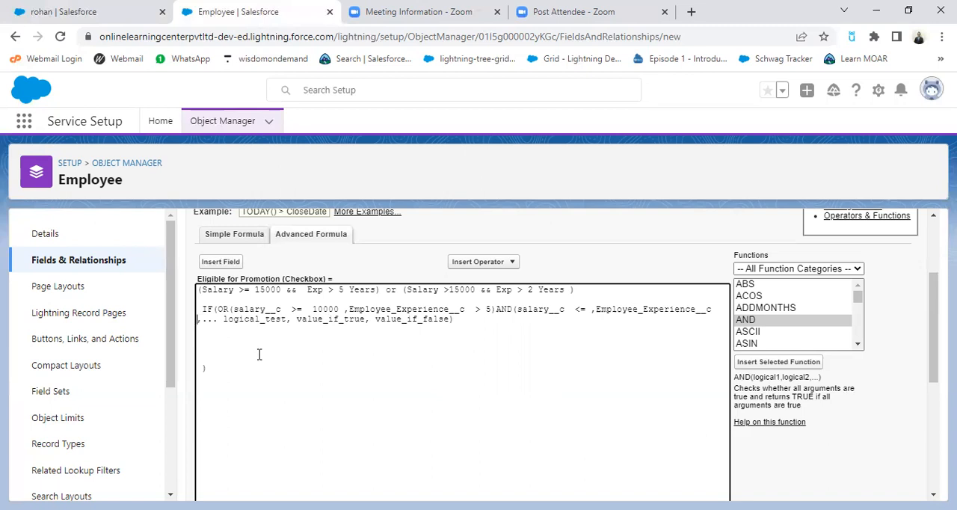
Step: Replace the value_if_false placeholder in the IF function with "false" in double quotes
click(422, 320)
key(BackSpace)
key(BackSpace)
key(BackSpace)
key(BackSpace)
key(BackSpace)
key(BackSpace)
key(BackSpace)
key(BackSpace)
Step: Replace the value_if_true placeholder in the IF function with "true" in double quotes
key(BackSpace)
text(")
text(")
click(343, 319)
key(BackSpace)
key(BackSpace)
key(BackSpace)
key(BackSpace)
key(BackSpace)
key(BackSpace)
key(BackSpace)
key(BackSpace)
key(BackSpace)
text(", ")
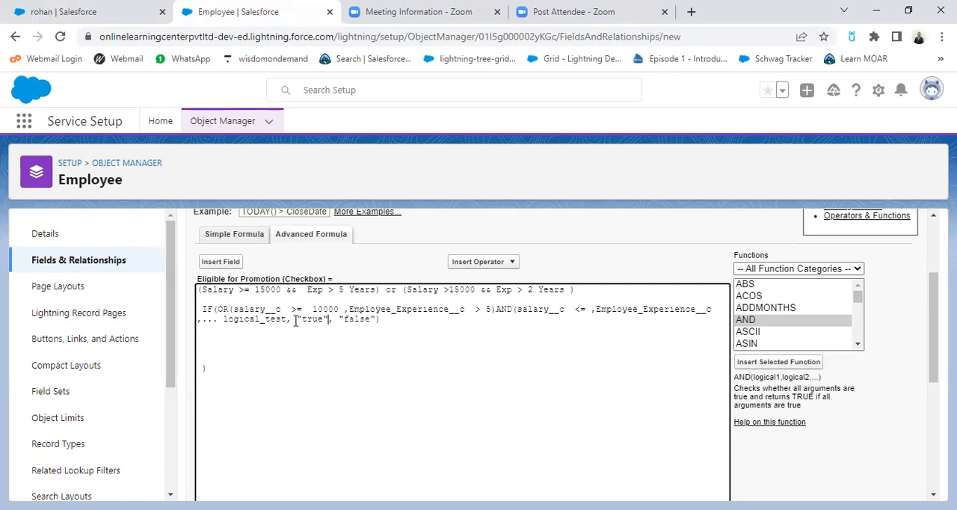
Step: Delete the leftover ",... logical_test," text before "true" and the blank space in front of IF
drag(295, 320, 198, 321)
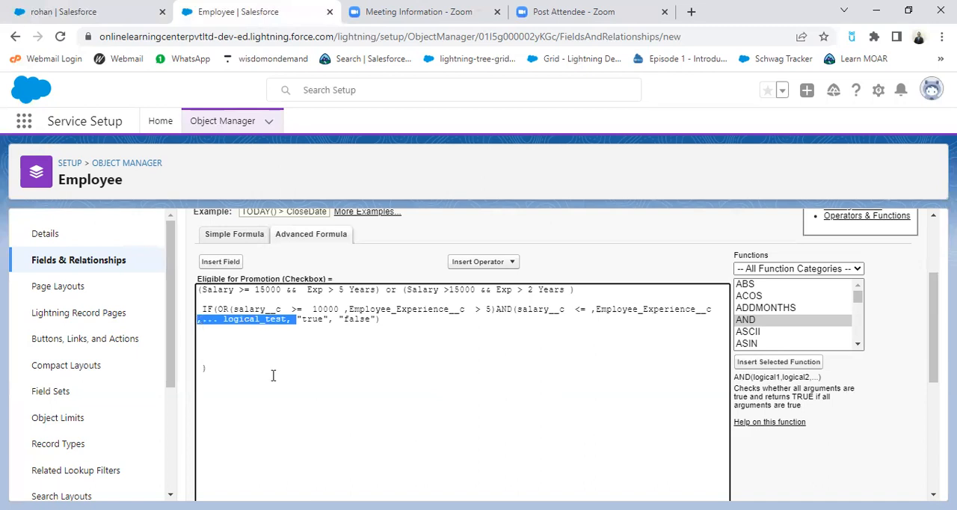
key(BackSpace)
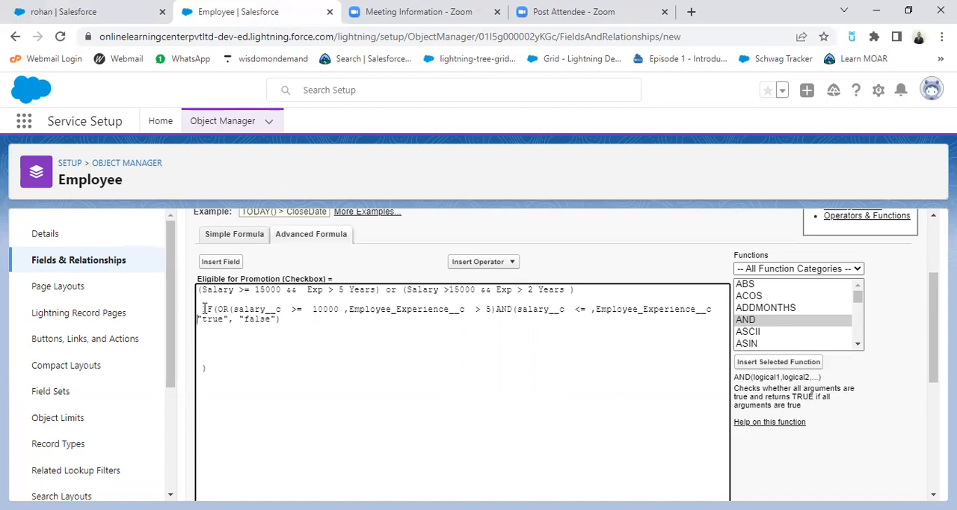
key(BackSpace)
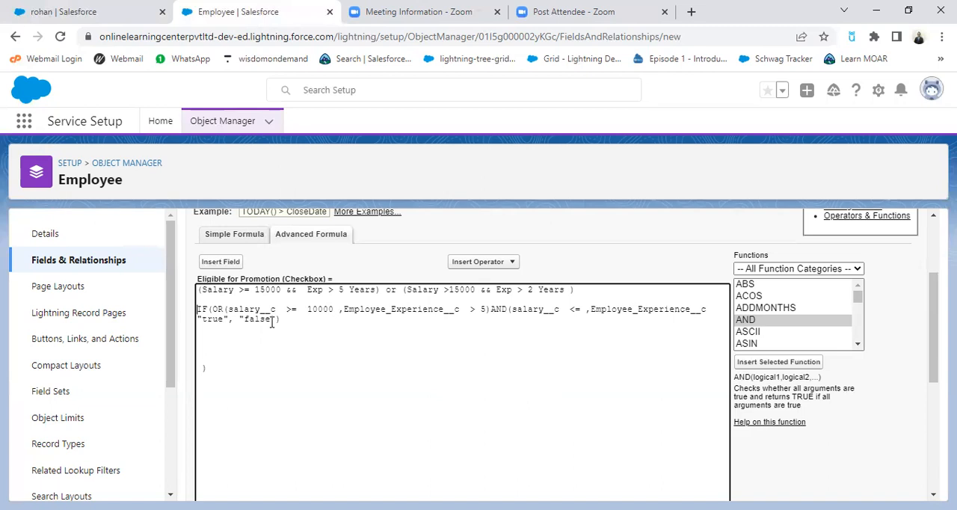
drag(200, 309, 312, 317)
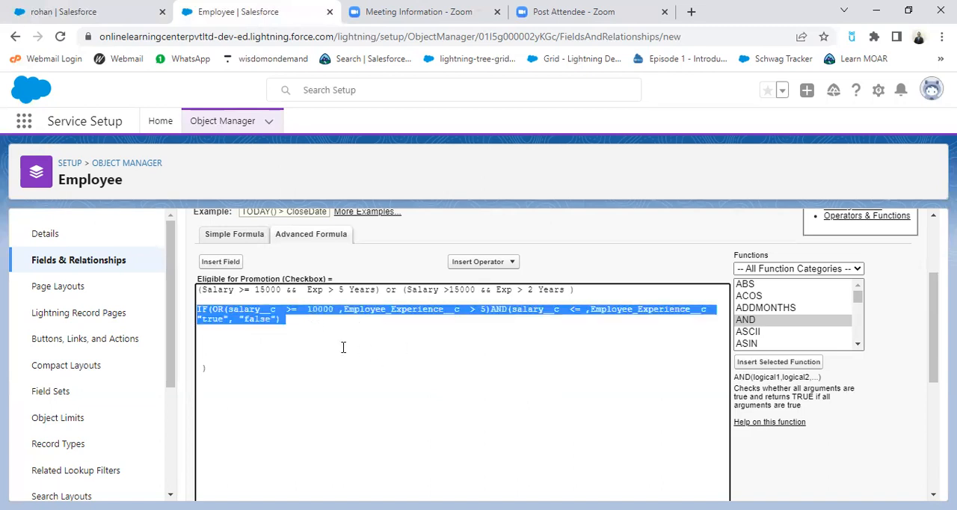
click(255, 319)
Step: Delete the plain-text salary and experience note above the formula and the stray closing parenthesis below it
drag(198, 289, 585, 284)
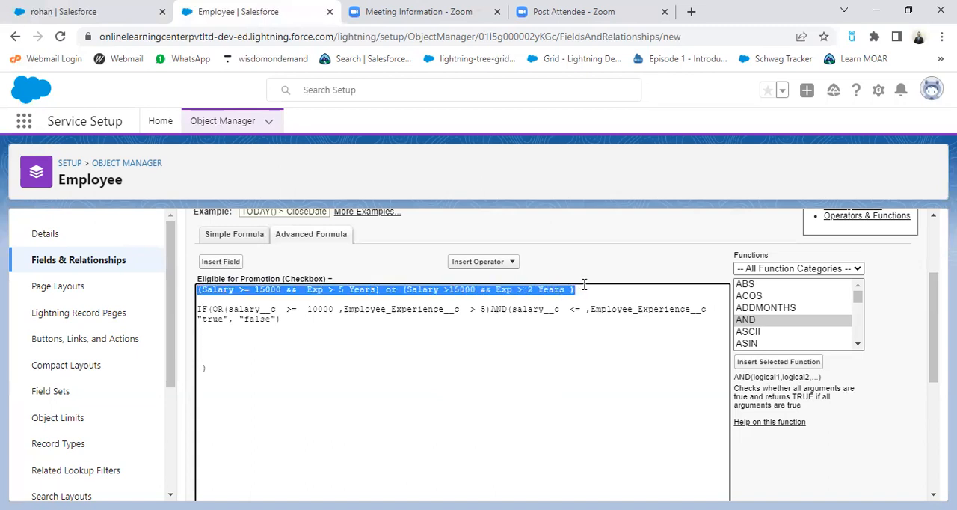
key(BackSpace)
key(Delete)
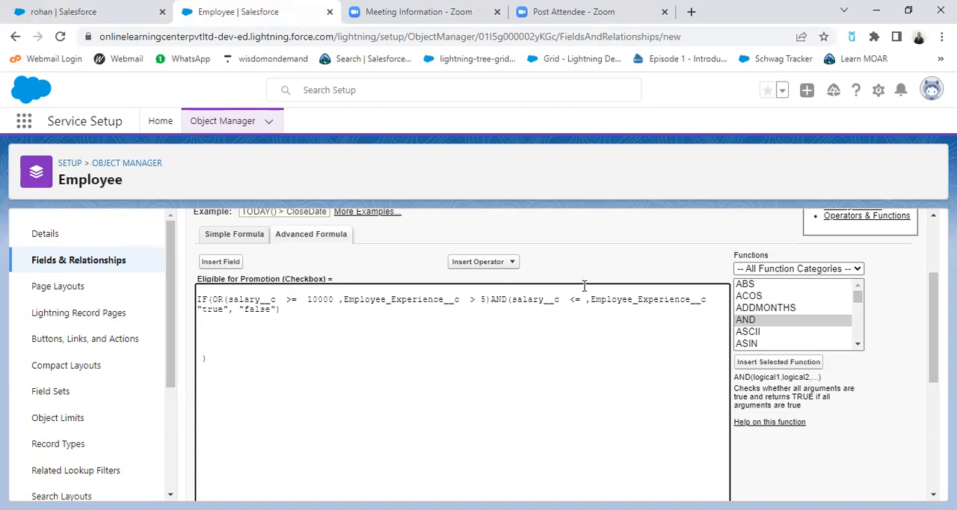
key(Delete)
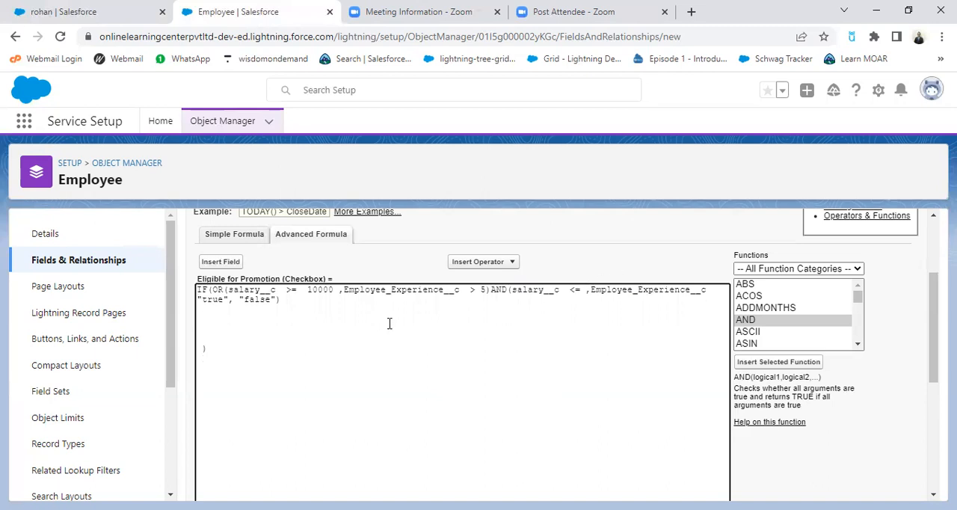
triple_click(198, 348)
key(Delete)
Step: Change the experience comparison in the OR function to the Greater Than or Equal operator (>=)
key(BackSpace)
click(479, 263)
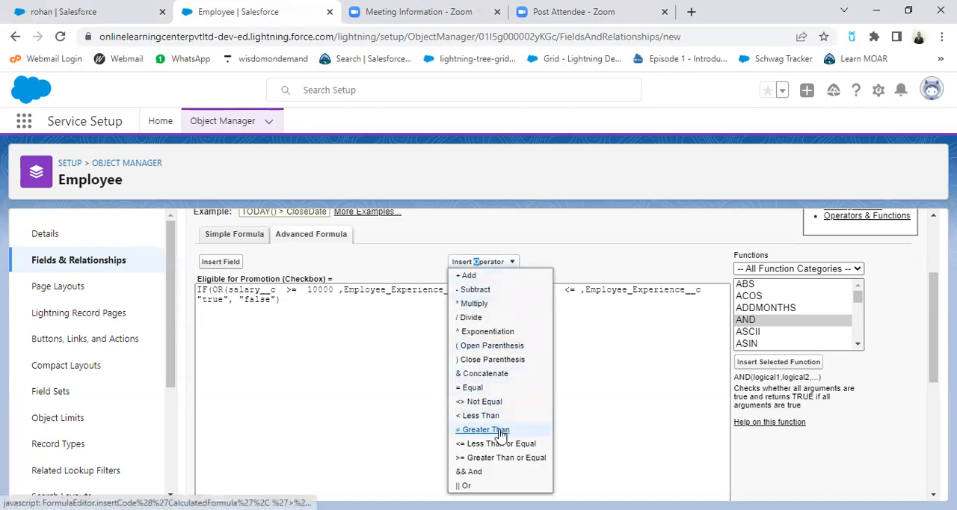
click(482, 458)
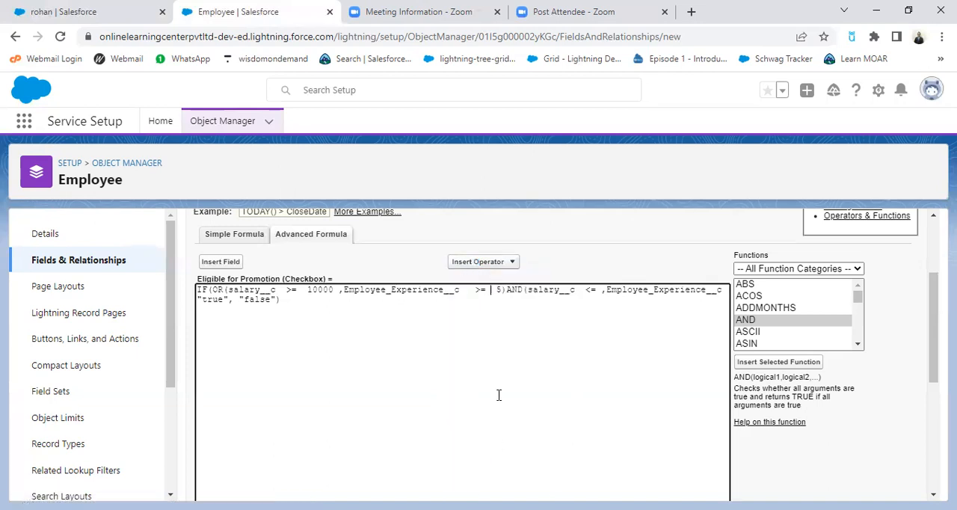
Step: Set the salary limit in the AND function to 10000 and remove the extra space before 5 in the OR function
click(527, 296)
text(100)
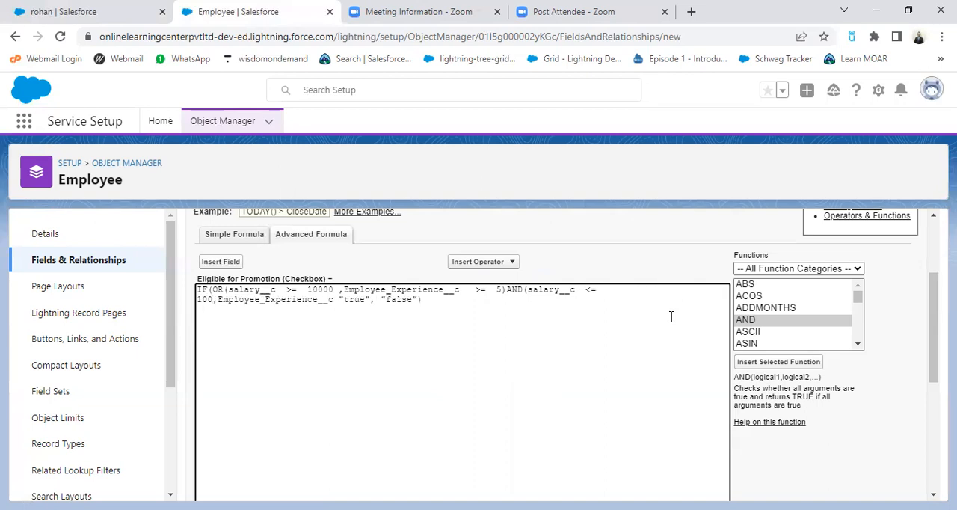
text(00)
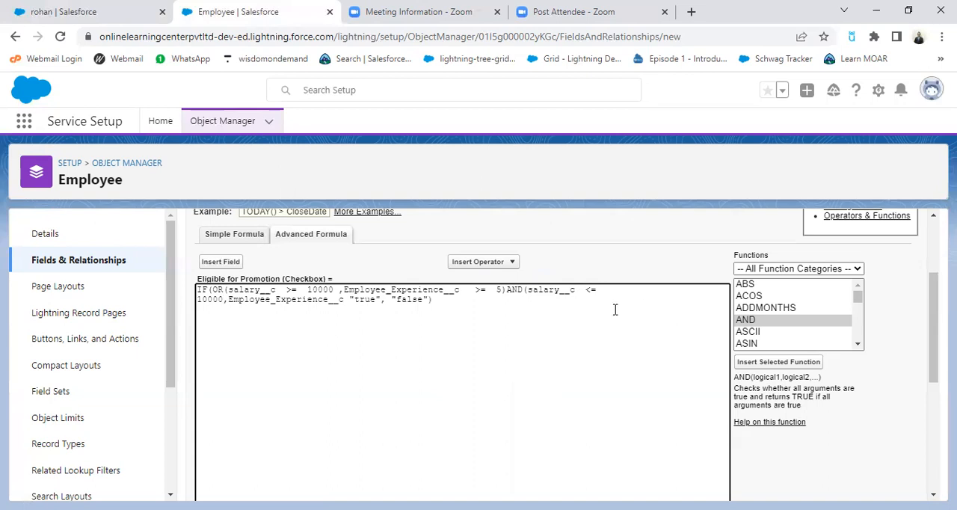
double_click(499, 290)
key(Left)
key(BackSpace)
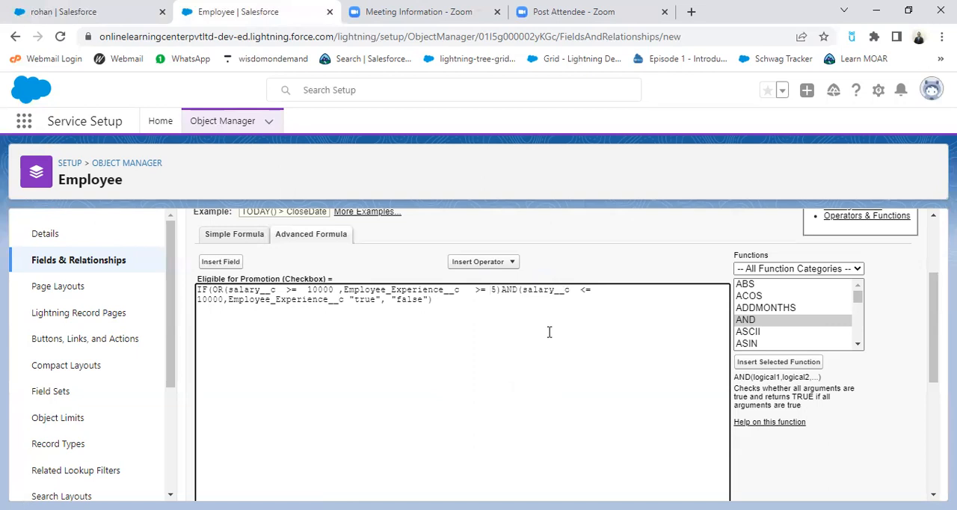
Step: Complete the experience condition in the AND function with the Less Than or Equal operator (<=) and the value 2
click(228, 300)
key(BackSpace)
text(,)
click(345, 300)
click(503, 263)
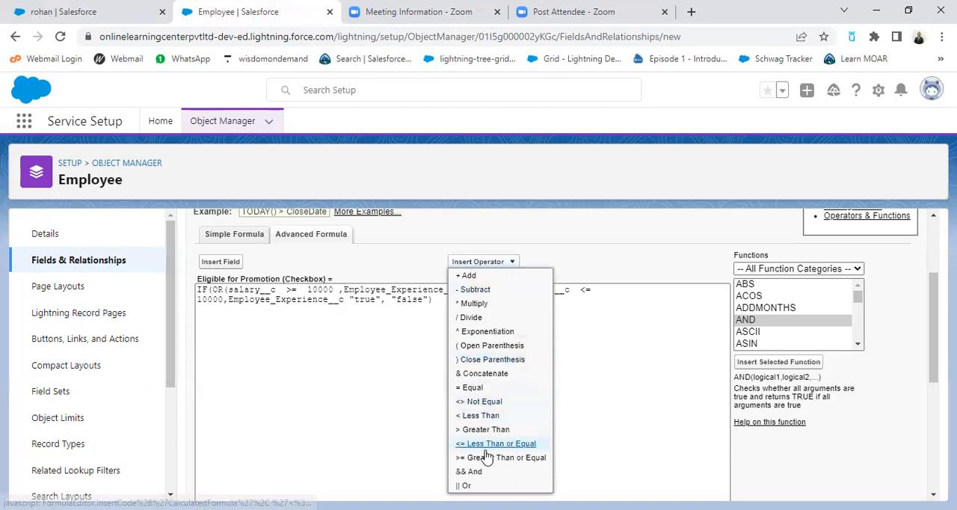
click(511, 444)
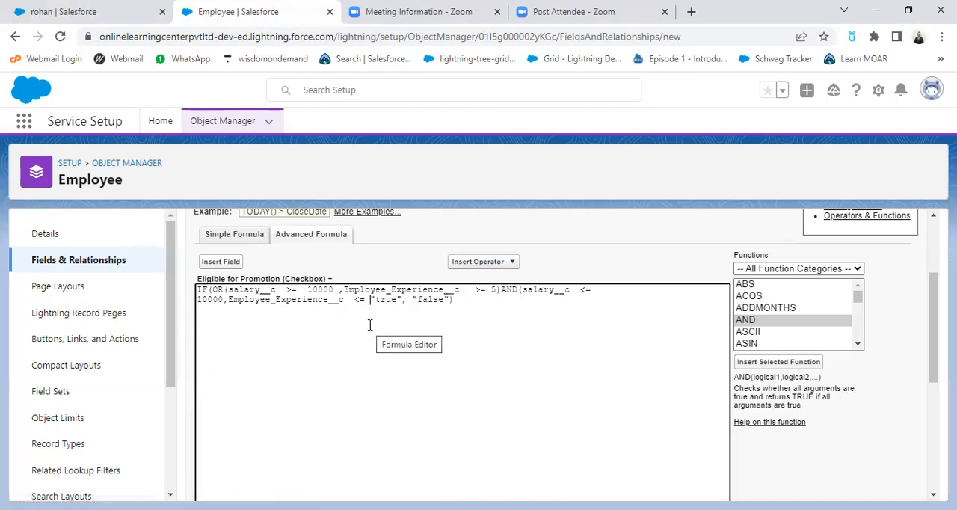
text(2)
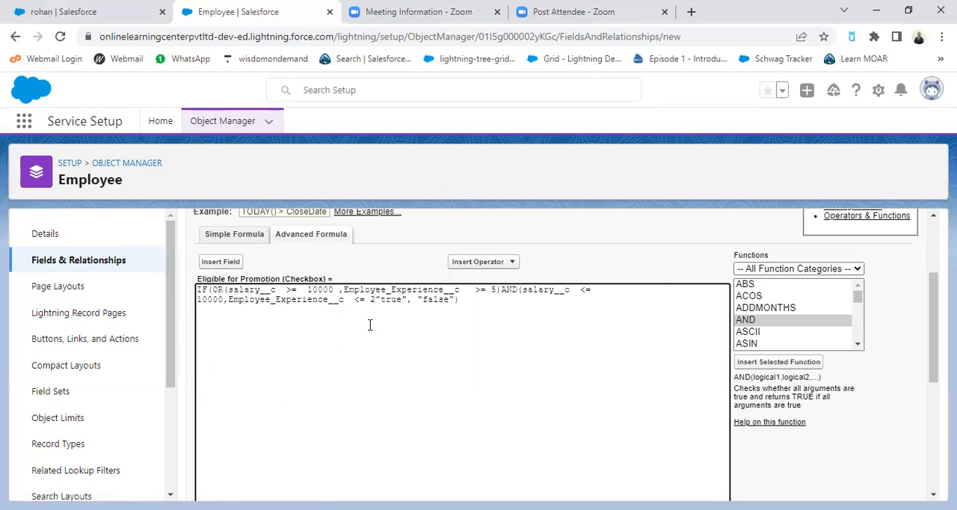
text())
Step: Add two closing parentheses after the 2 in the AND function and check the formula's syntax
text())
click(483, 300)
scroll(513, 337, down, 3)
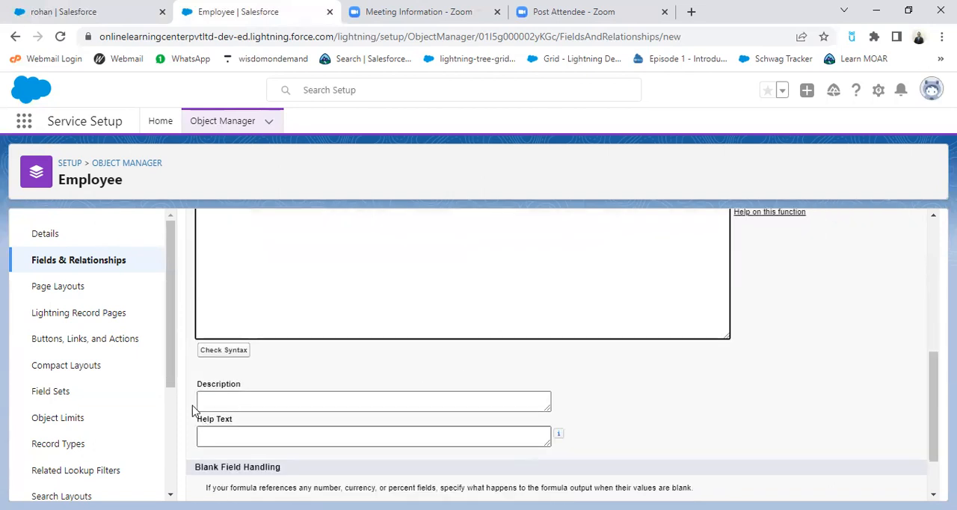
click(217, 358)
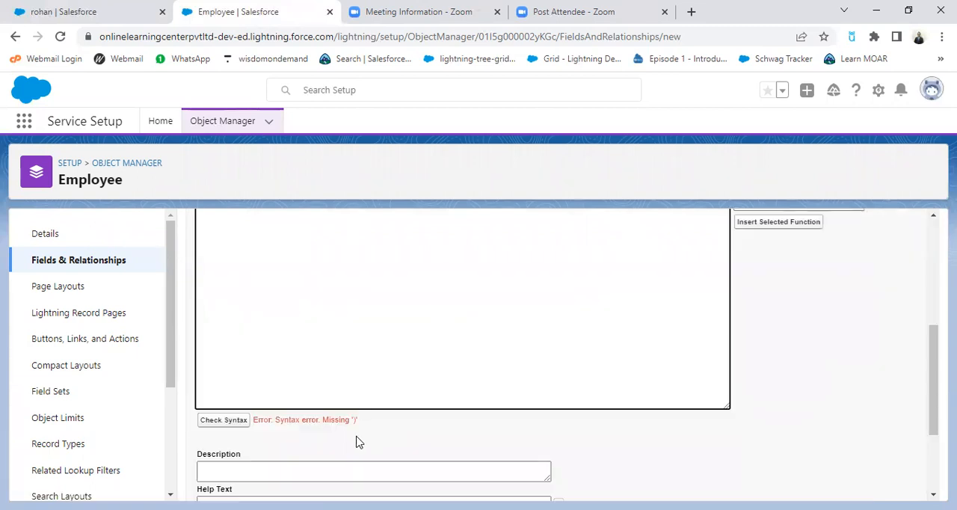
scroll(424, 401, up, 2)
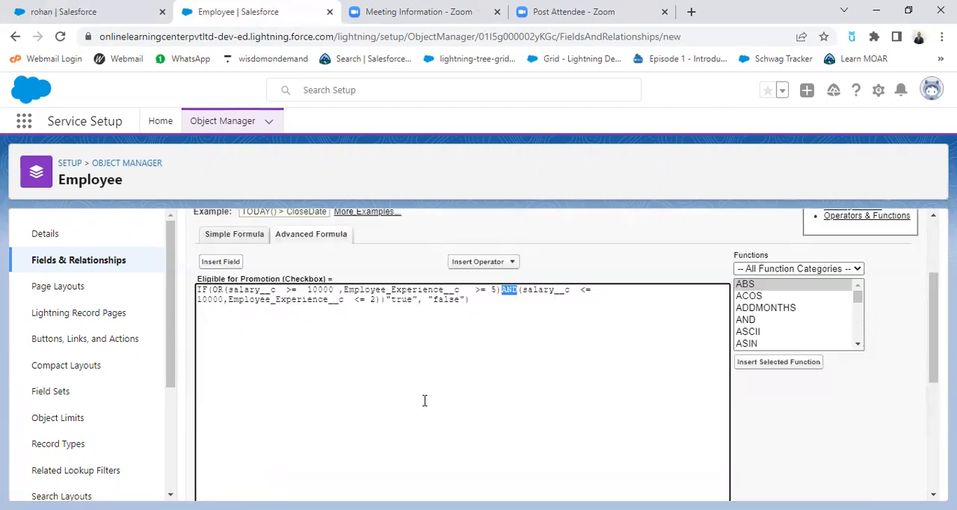
Step: Try removing one of the two closing parentheses after the 2 and check the syntax again
click(511, 301)
click(386, 299)
key(BackSpace)
click(471, 331)
scroll(472, 335, down, 4)
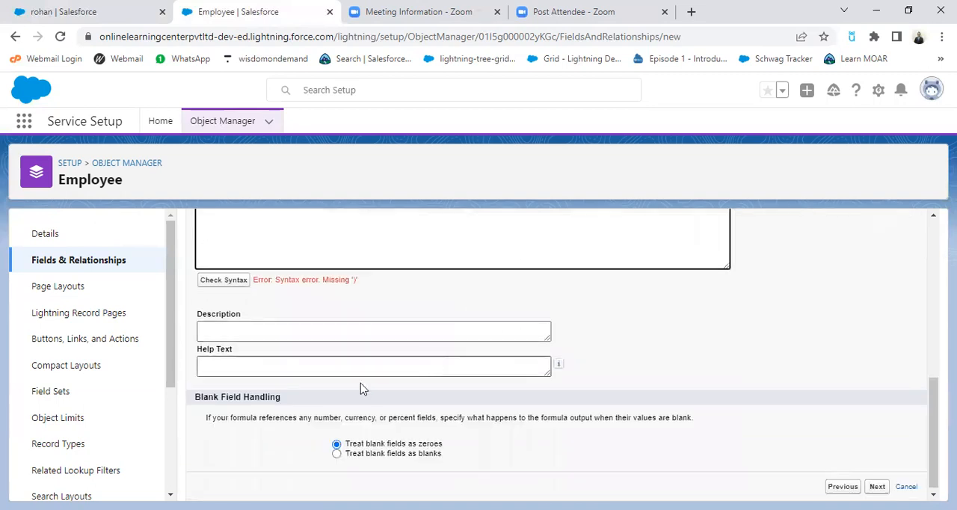
click(222, 279)
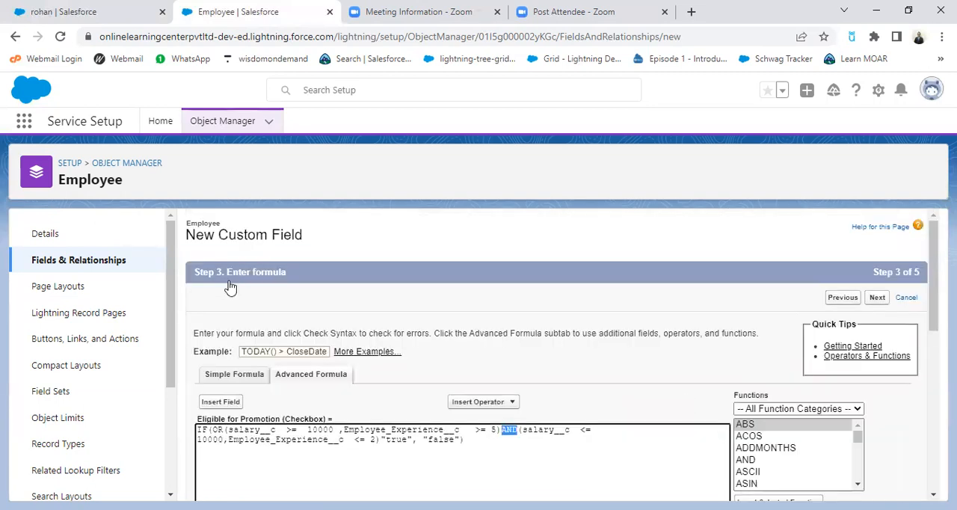
scroll(454, 374, down, 5)
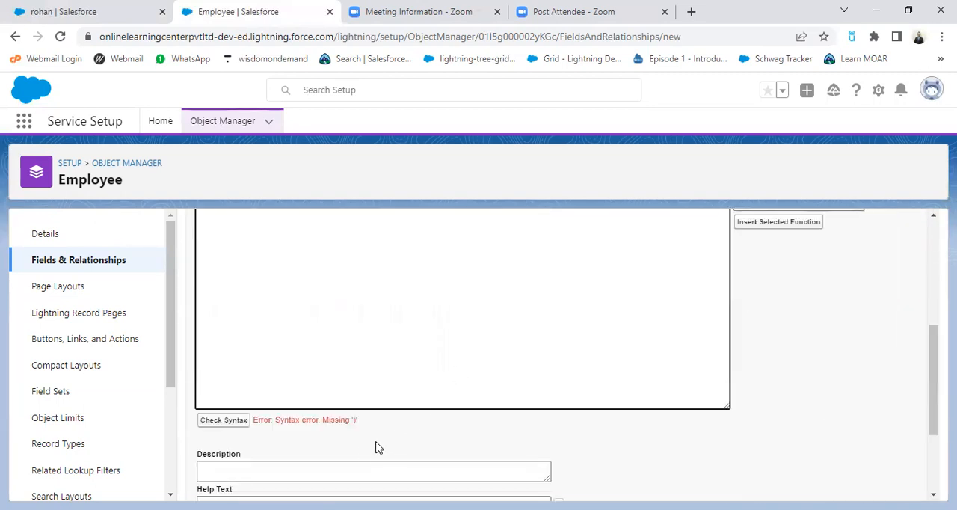
scroll(416, 418, up, 3)
Step: Try adding another closing parenthesis at the end of the formula and recheck its syntax
click(504, 375)
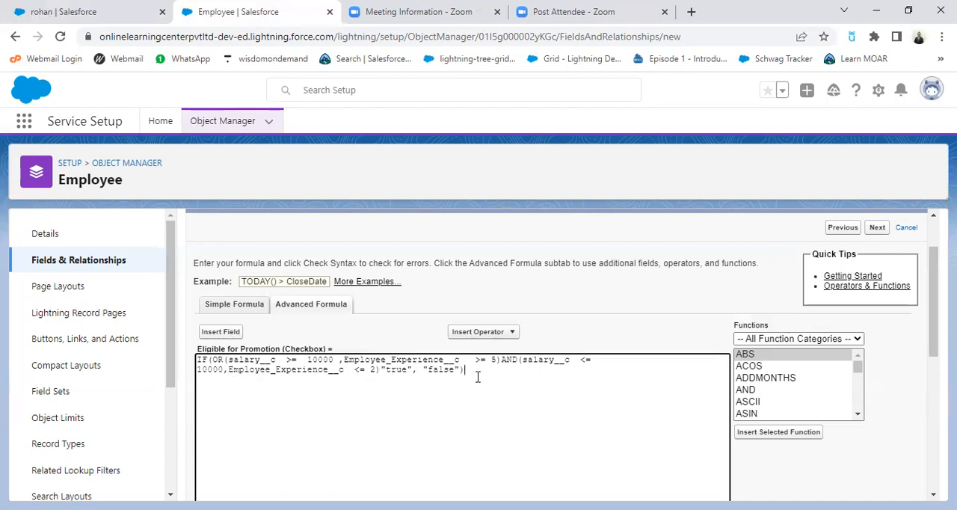
text())
scroll(495, 404, down, 5)
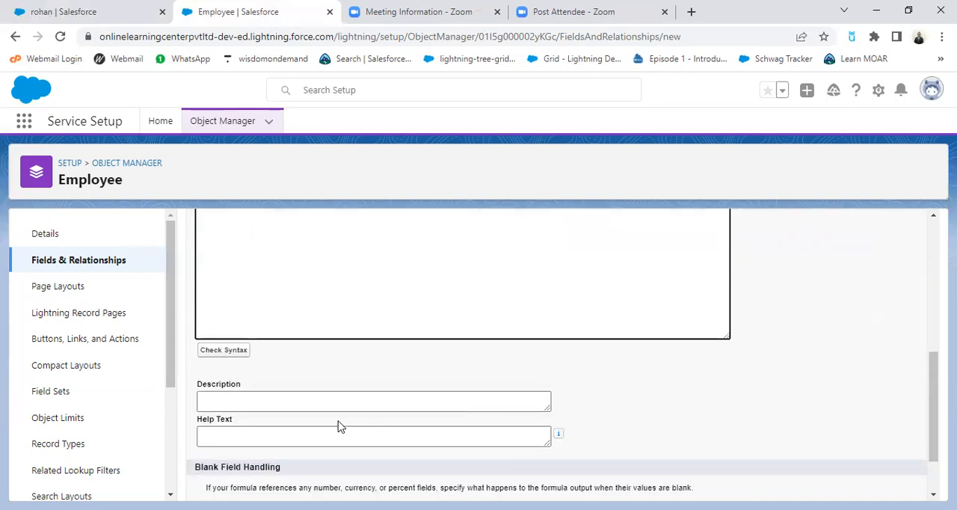
click(224, 351)
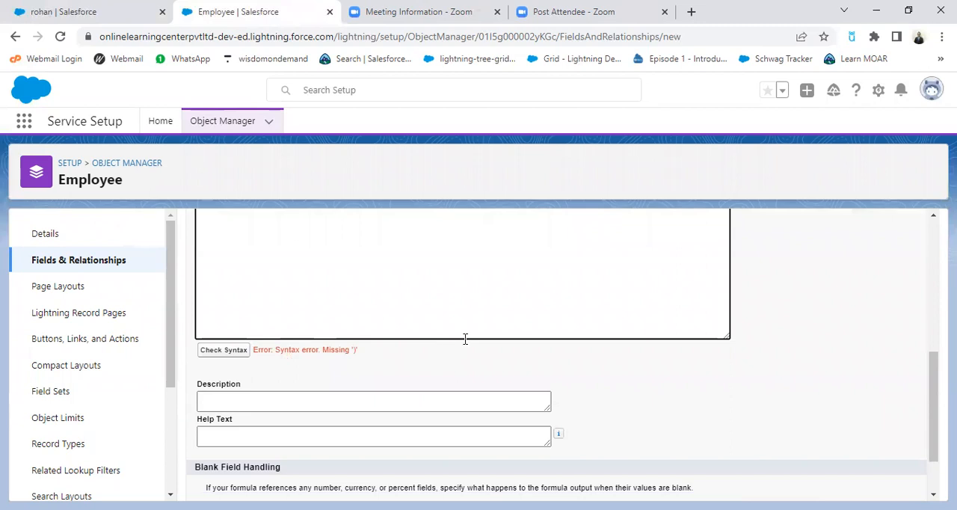
scroll(465, 339, up, 3)
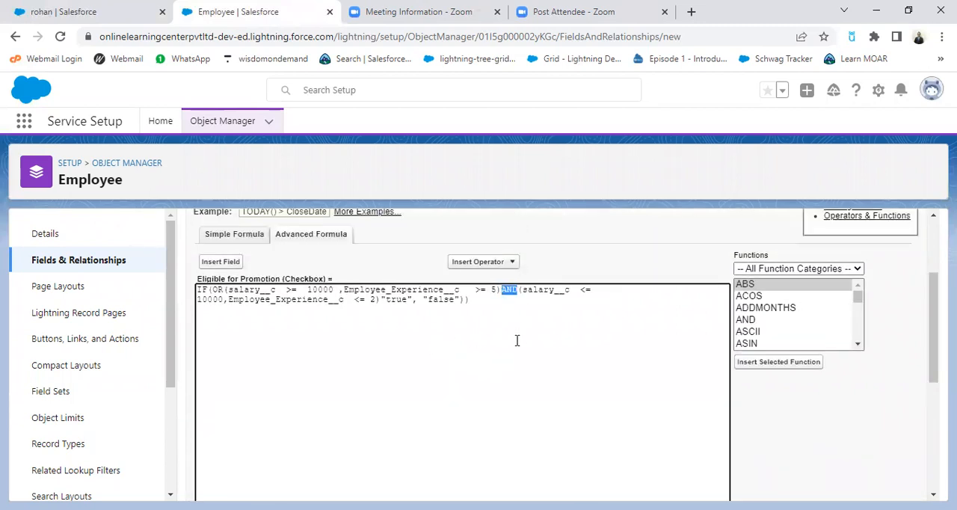
Step: Move the extra closing parenthesis from the formula's end back to after the 2 and check the syntax
click(480, 312)
key(BackSpace)
click(381, 300)
text())
click(453, 332)
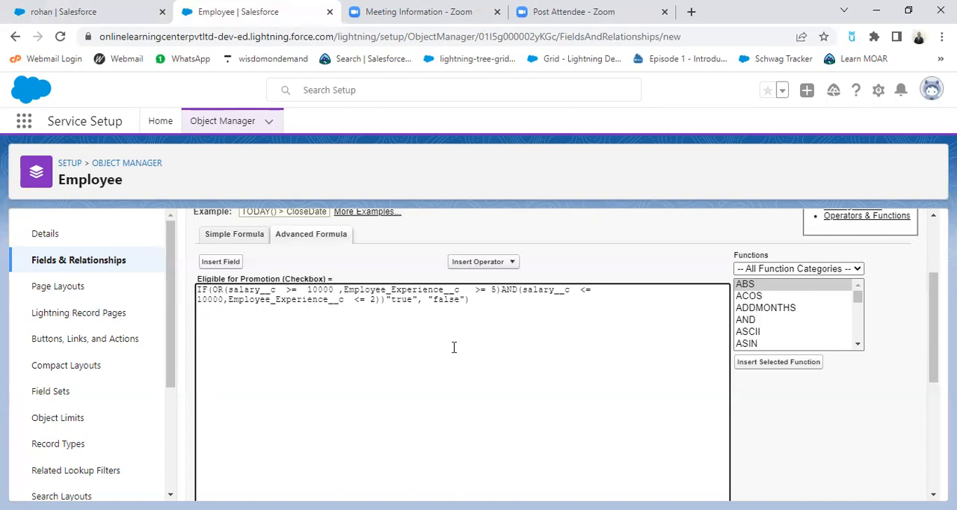
scroll(471, 365, down, 3)
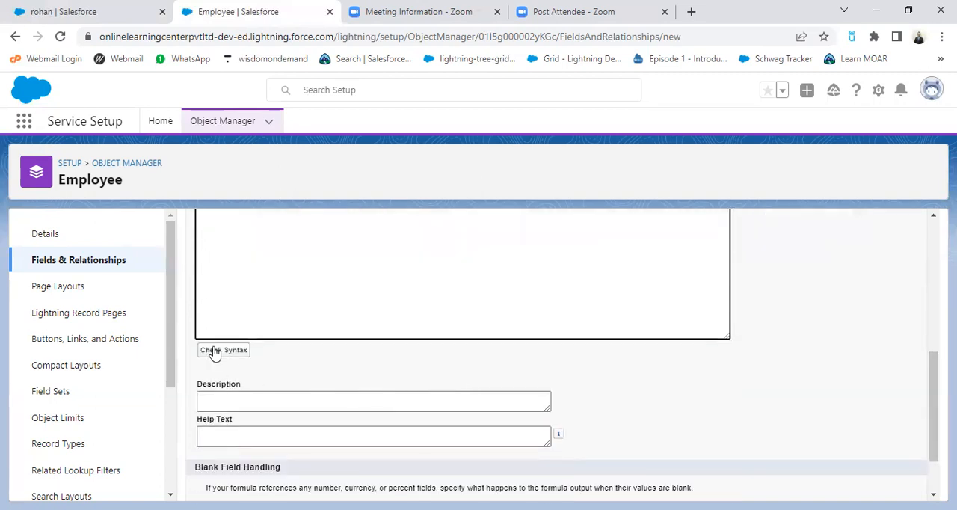
click(215, 353)
scroll(559, 408, down, 4)
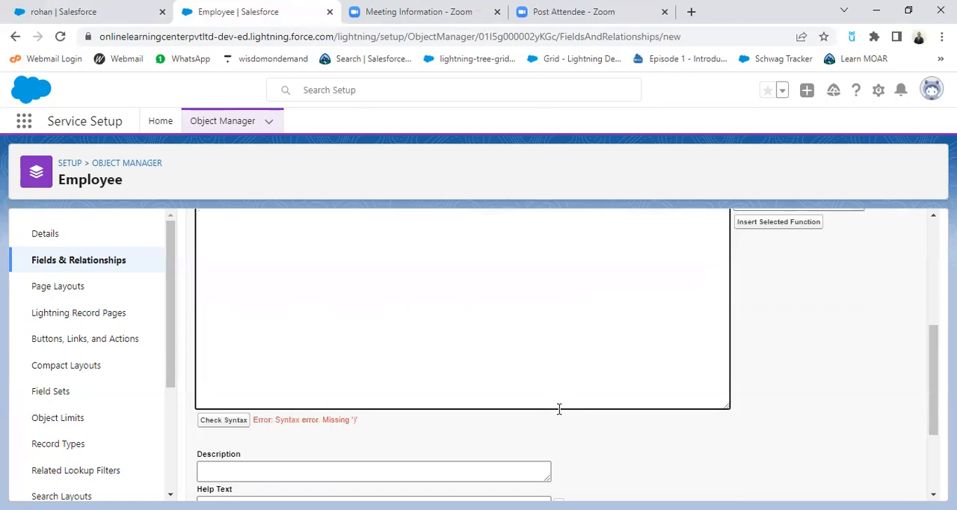
scroll(490, 415, up, 2)
scroll(490, 414, up, 2)
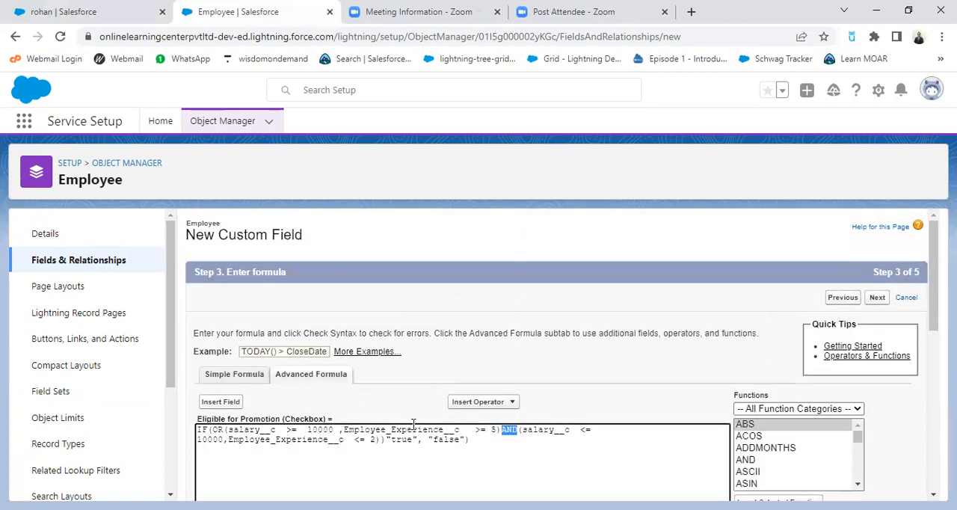
Step: Nest an AND function inside OR in the Eligible for Promotion formula by inserting "AND(" before the first salary__c condition
scroll(413, 425, down, 2)
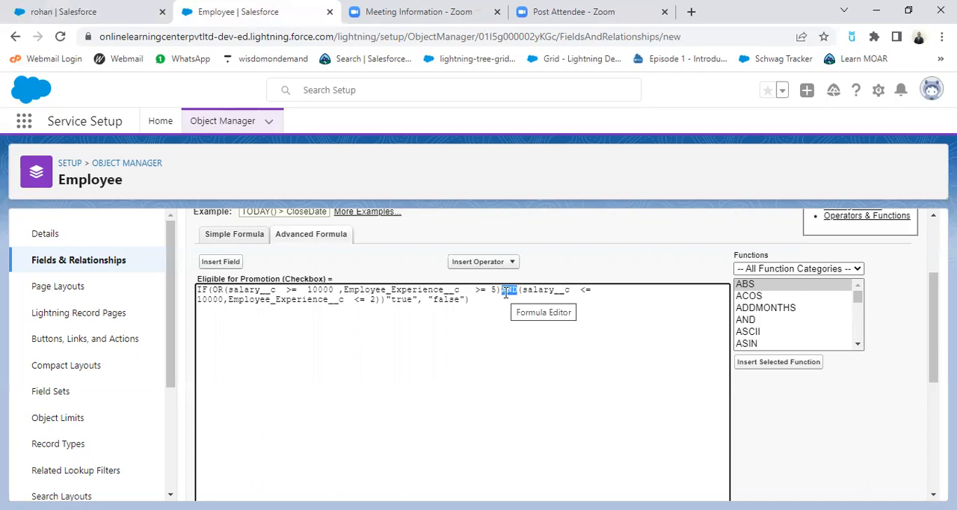
click(223, 290)
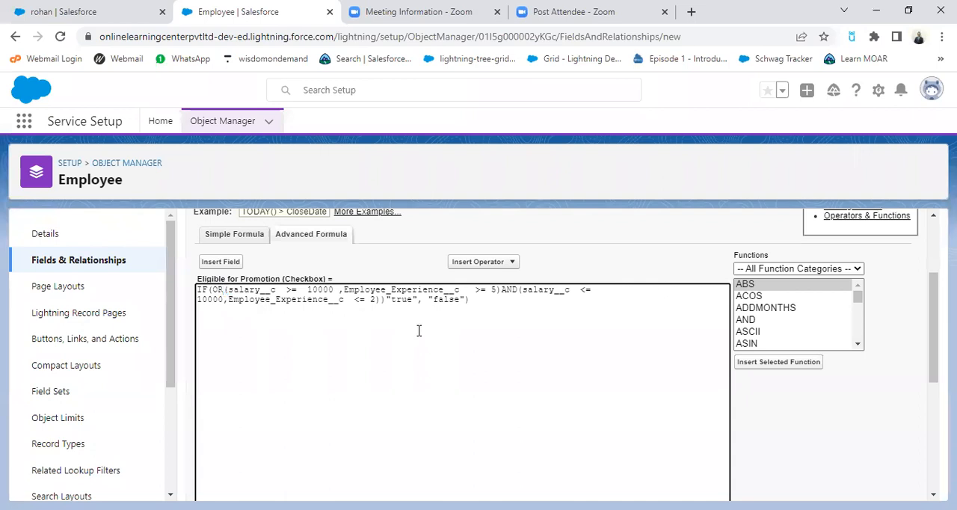
text(()
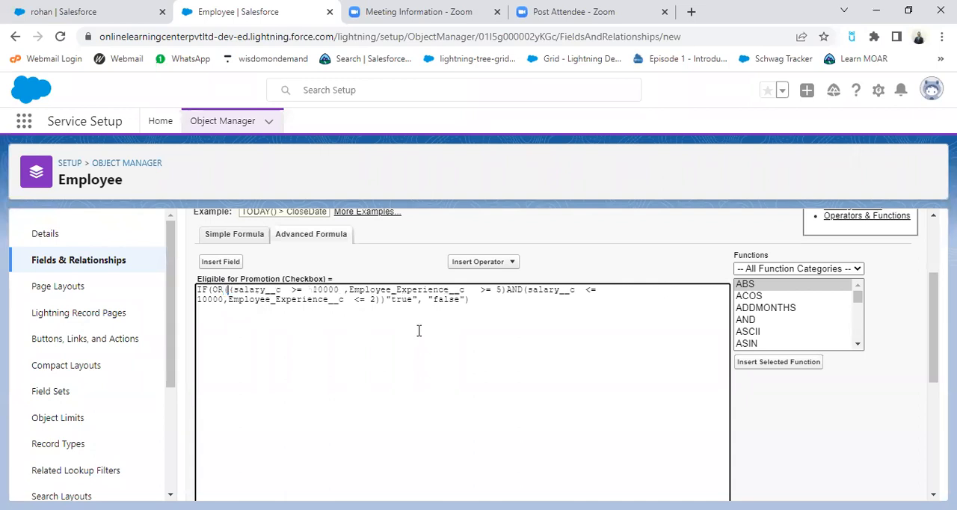
text(A)
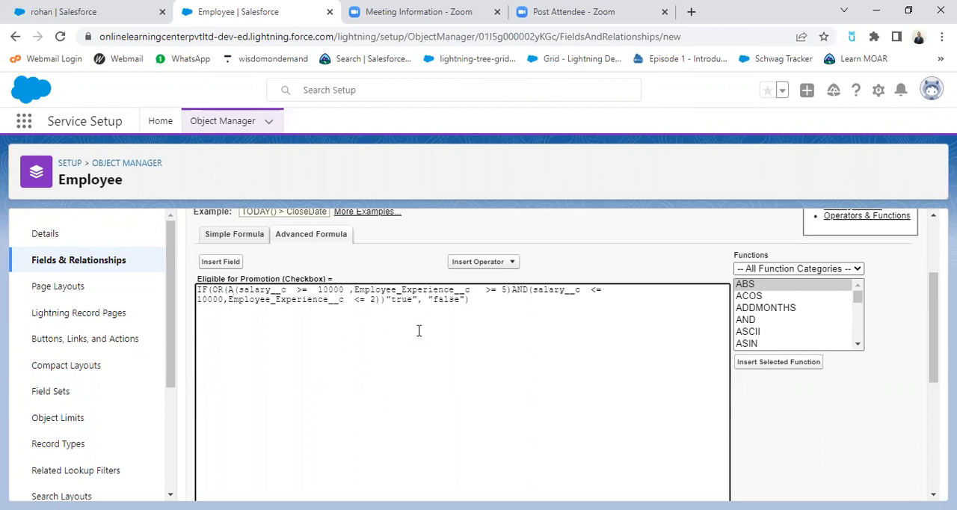
text(nd)
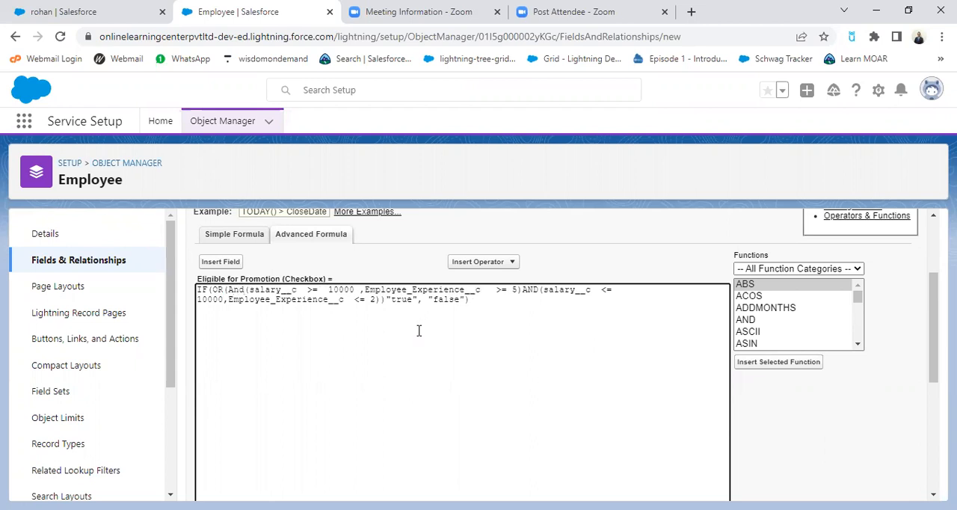
key(BackSpace)
key(BackSpace)
text(ND)
Step: Check the syntax of the formula with both AND functions and return to the formula text
click(483, 299)
scroll(461, 360, down, 5)
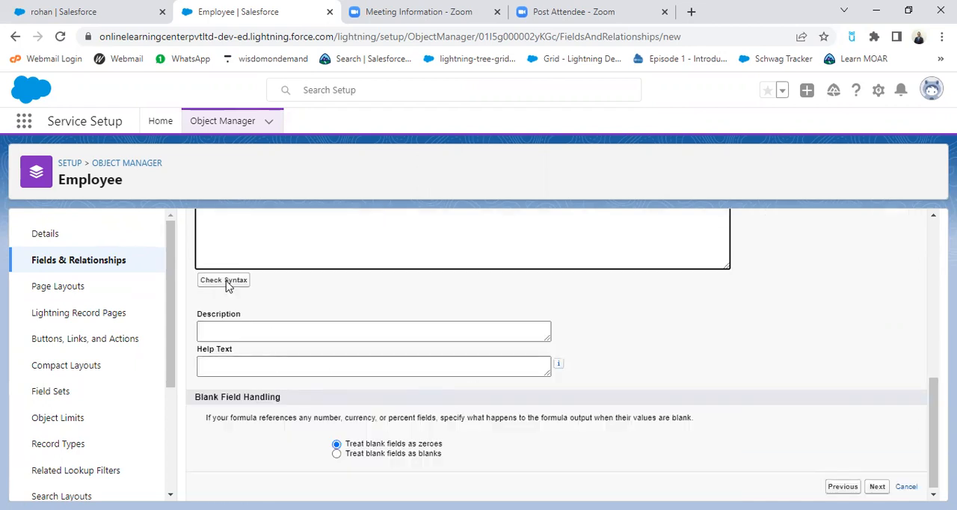
key(ctrl+s)
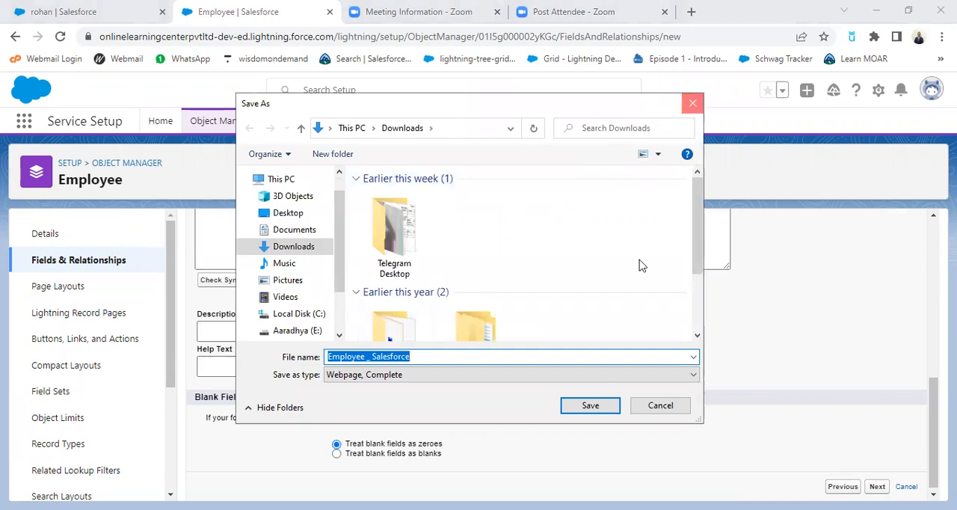
key(Escape)
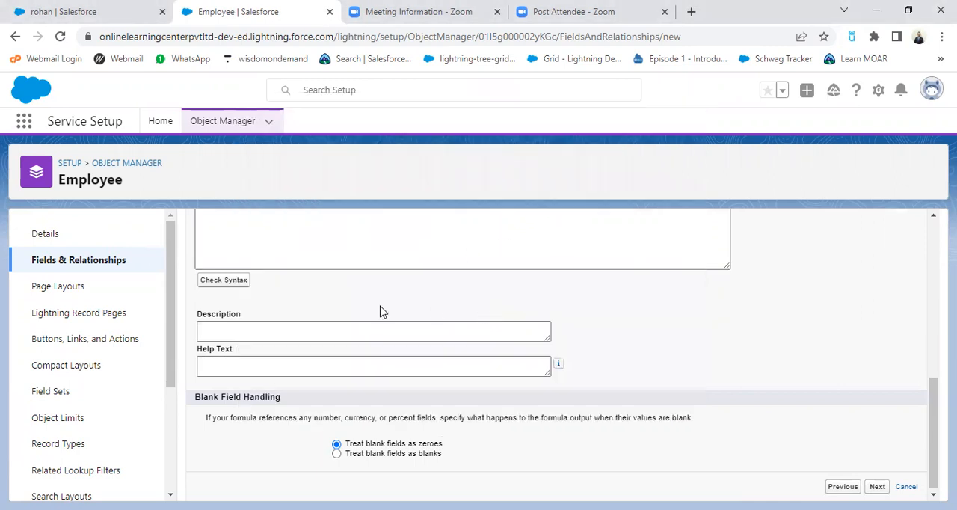
click(224, 280)
scroll(528, 374, down, 5)
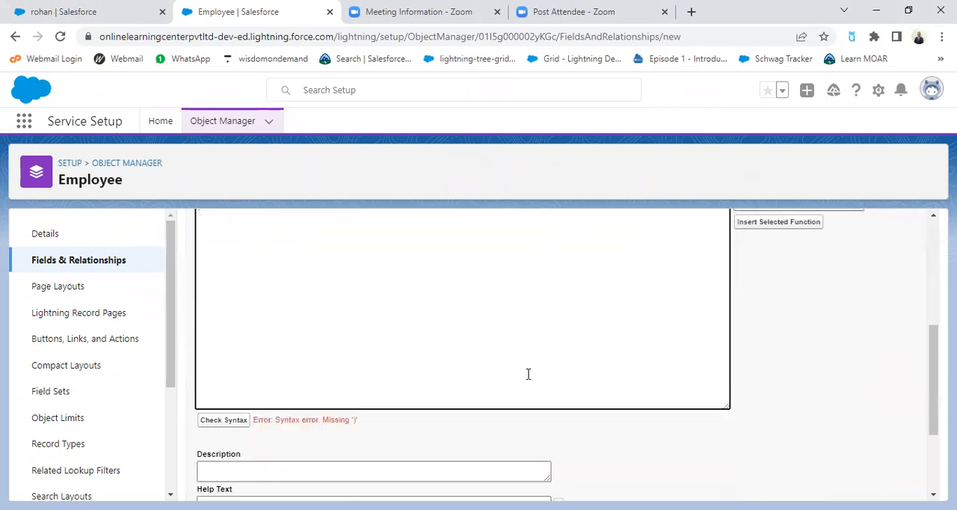
scroll(446, 401, up, 3)
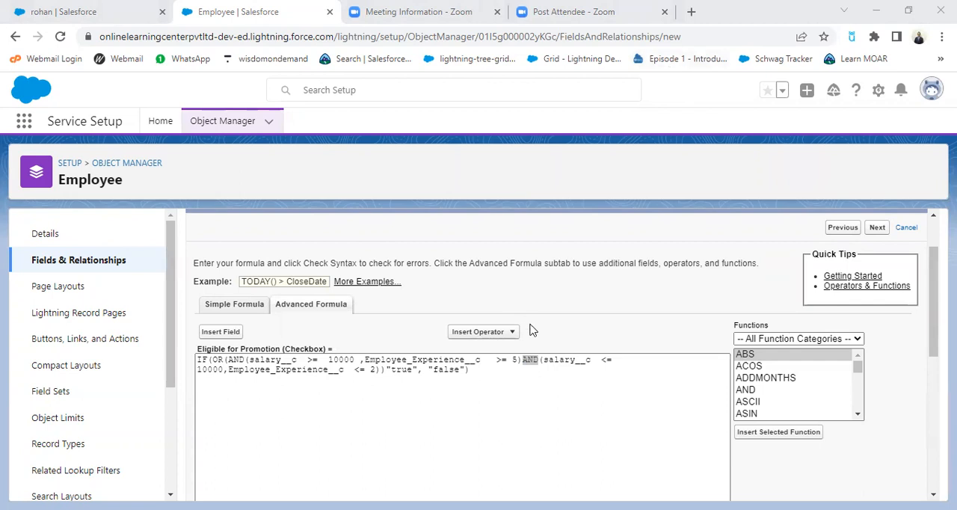
Step: Add a comma between the two AND functions and another before "true", and check the formula's syntax
scroll(561, 369, down, 1)
click(559, 366)
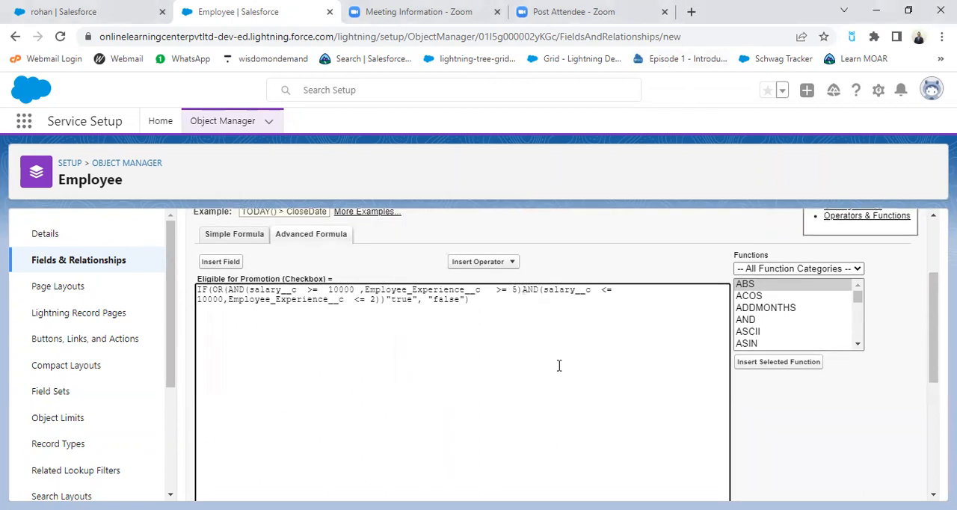
key(ctrl+p)
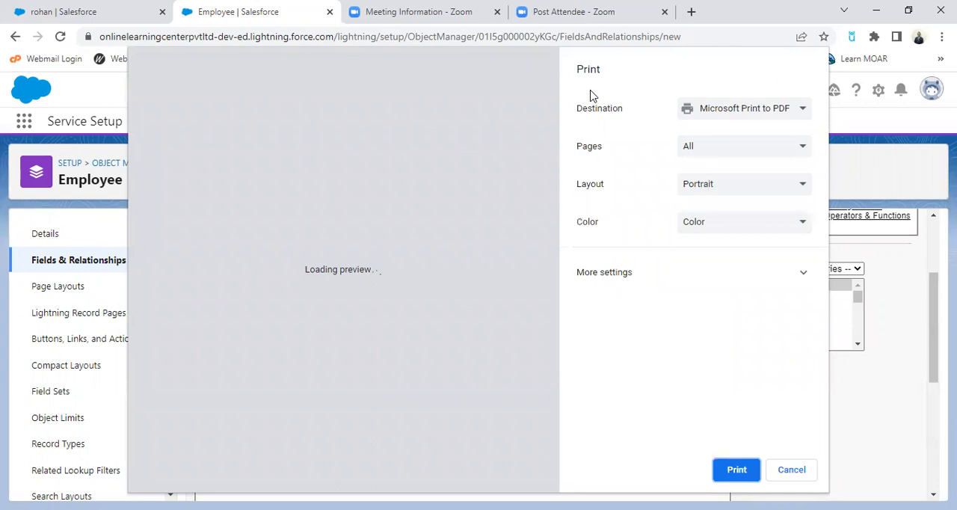
click(746, 458)
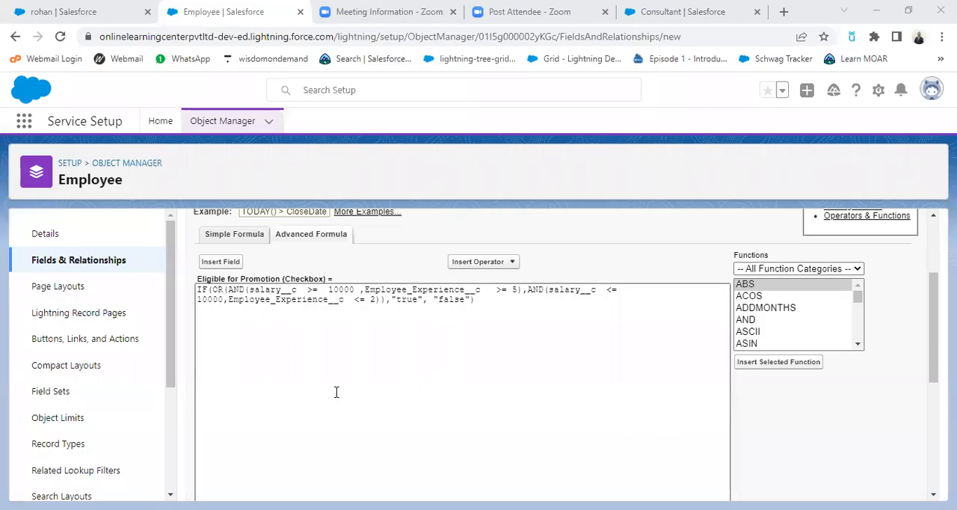
scroll(503, 395, down, 1)
scroll(483, 391, up, 1)
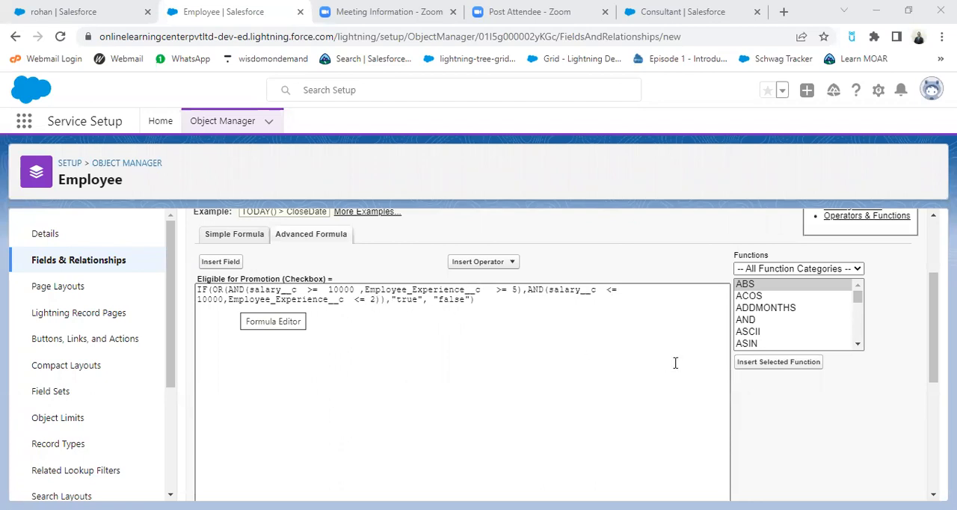
scroll(523, 382, down, 5)
scroll(284, 340, up, 2)
click(237, 359)
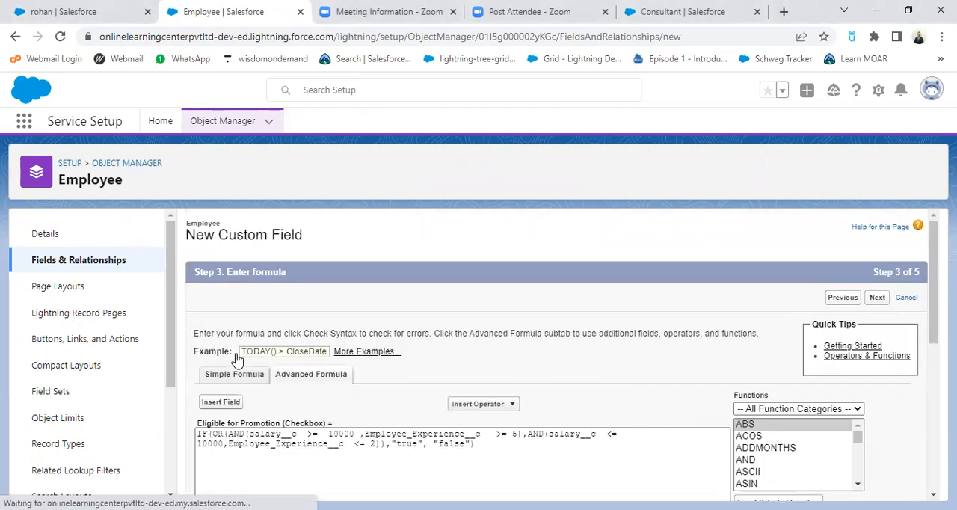
scroll(476, 408, down, 3)
scroll(477, 403, down, 1)
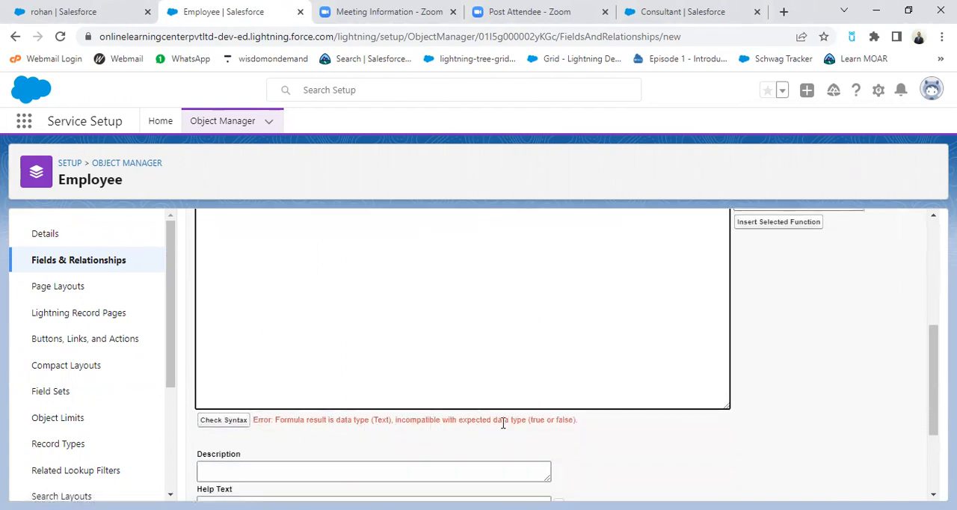
Step: Capitalize the quoted IF results as "True" and "False" and remove the space between them
scroll(569, 373, up, 1)
scroll(569, 373, up, 3)
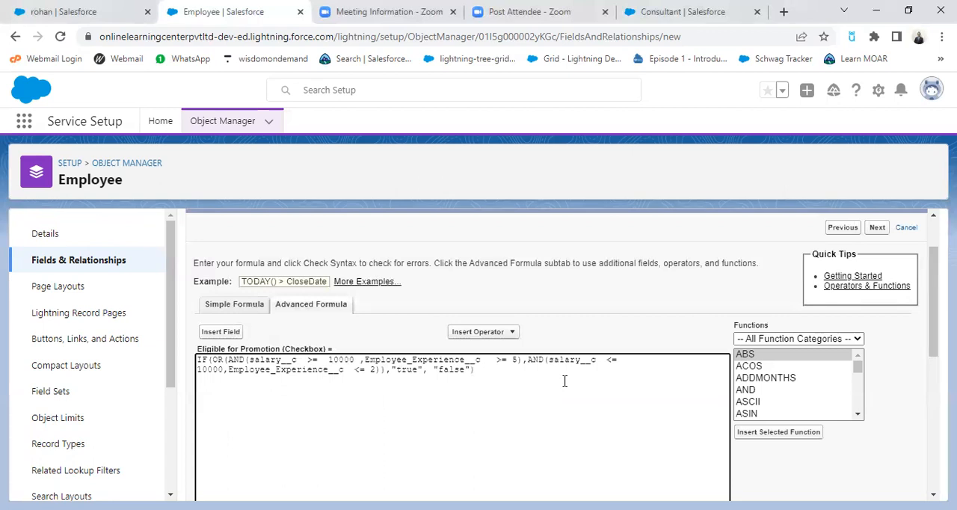
key(BackSpace)
text(T)
key(BackSpace)
text(F)
click(432, 370)
key(BackSpace)
Step: Remove the extra spaces before >= 5, before the first salary__c >= and before salary__c <=, and check the syntax
click(498, 360)
key(BackSpace)
key(BackSpace)
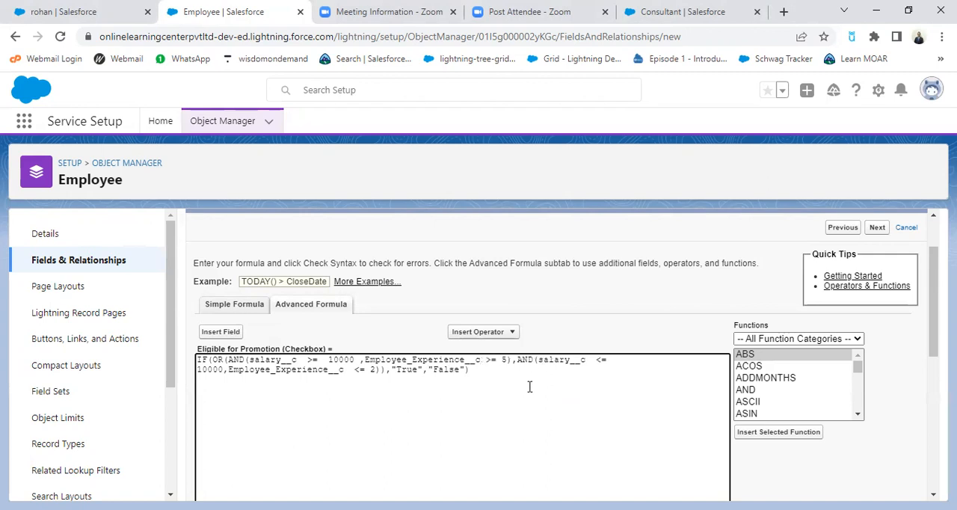
click(307, 360)
key(BackSpace)
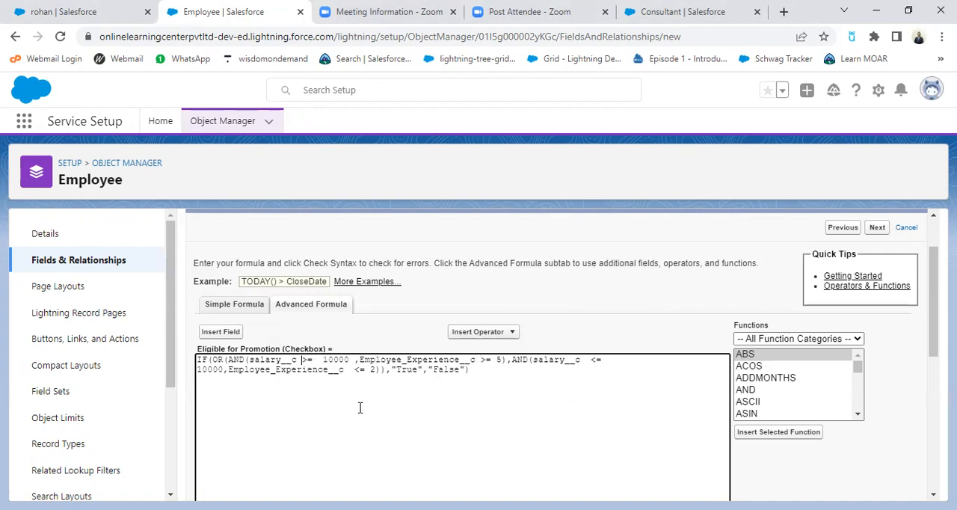
click(590, 362)
key(BackSpace)
click(230, 373)
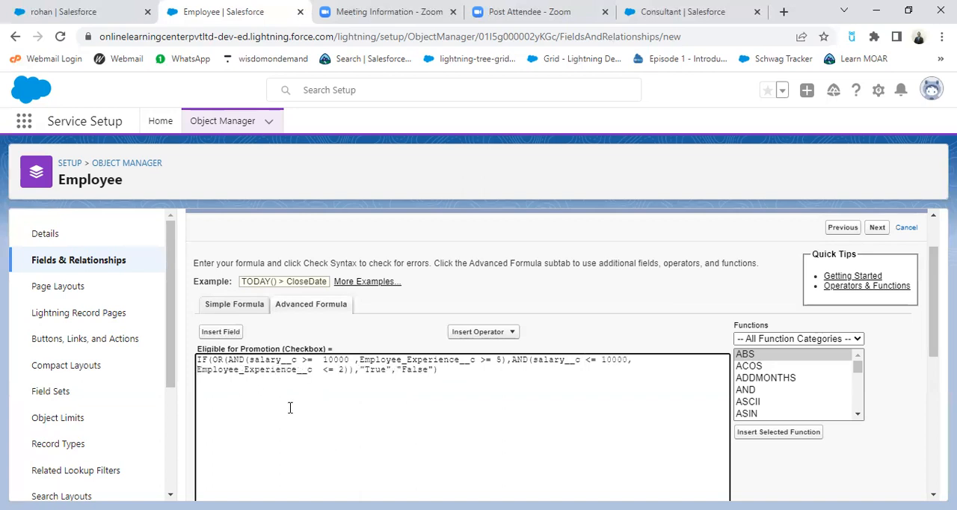
scroll(310, 405, down, 3)
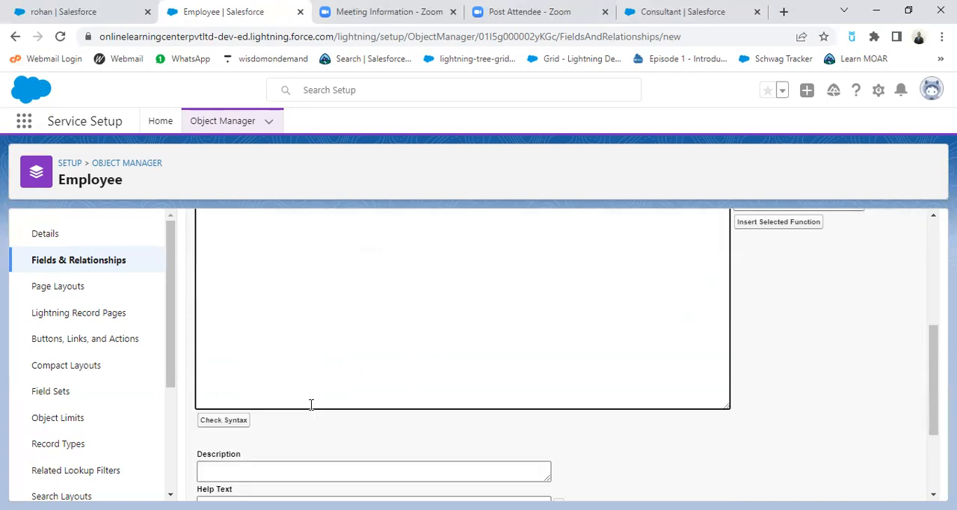
click(219, 424)
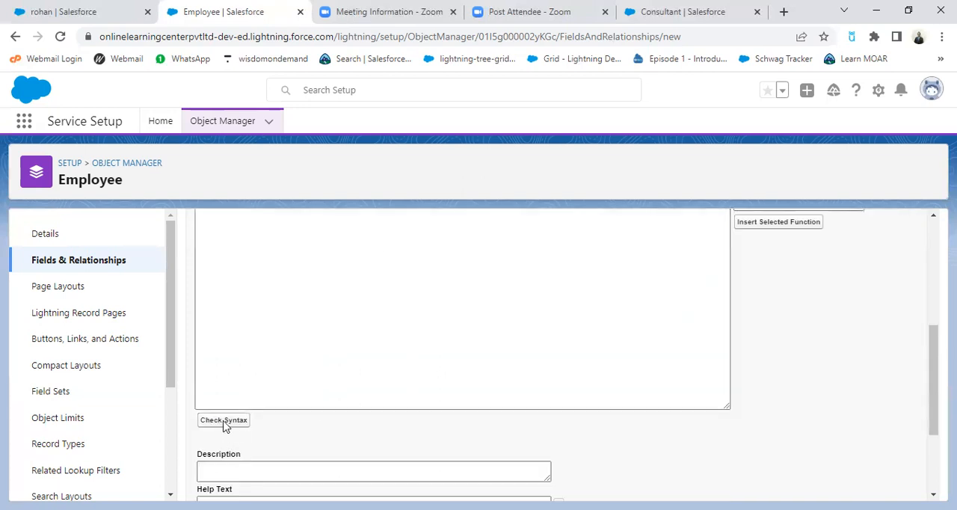
scroll(360, 444, down, 1)
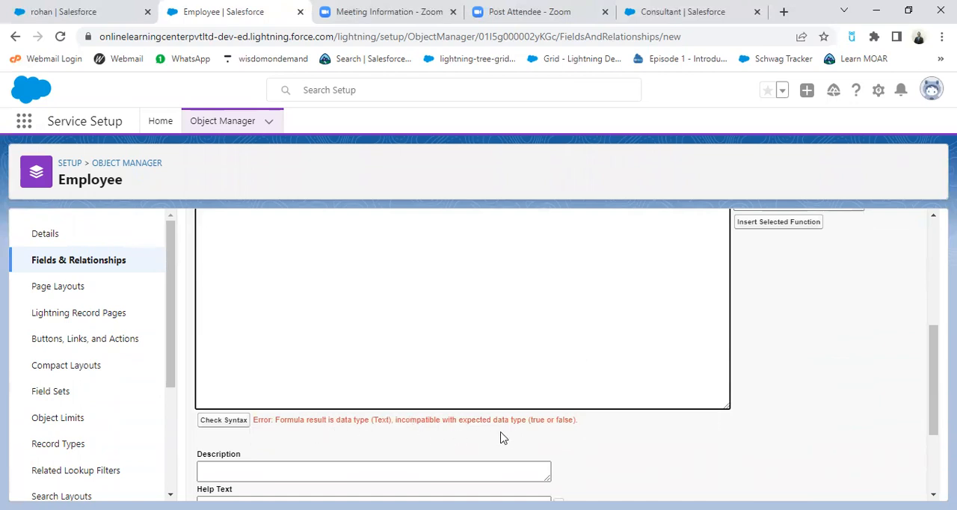
Step: Remove the extra spaces before and after the first 10000 in the formula and check its syntax
scroll(537, 430, up, 4)
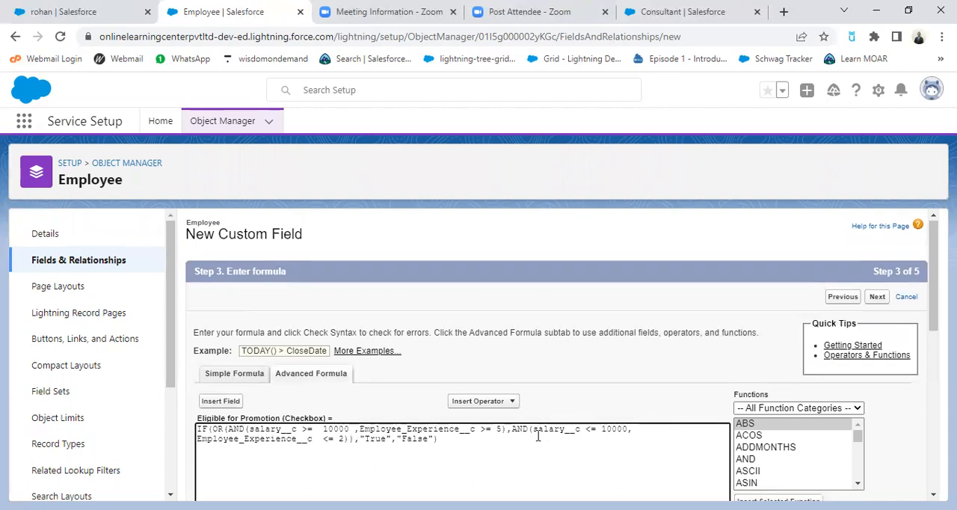
scroll(252, 422, down, 1)
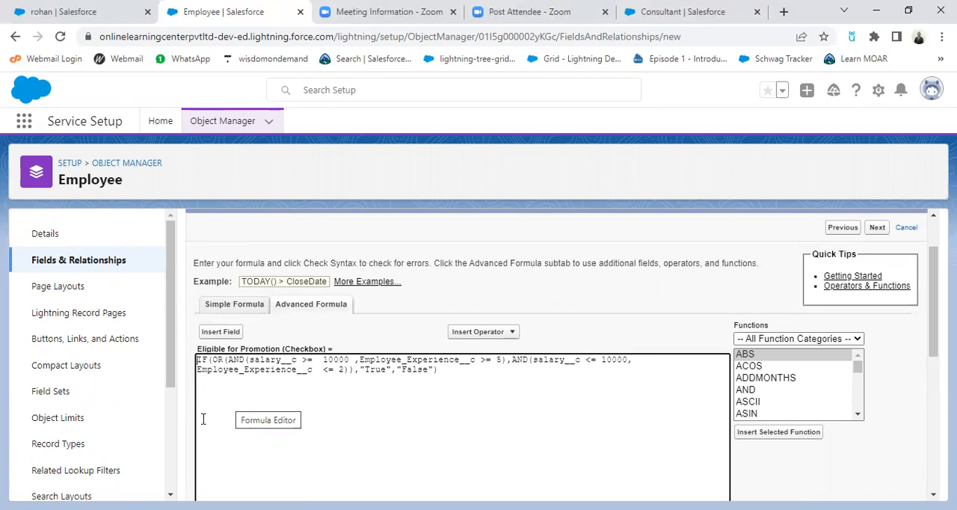
click(322, 360)
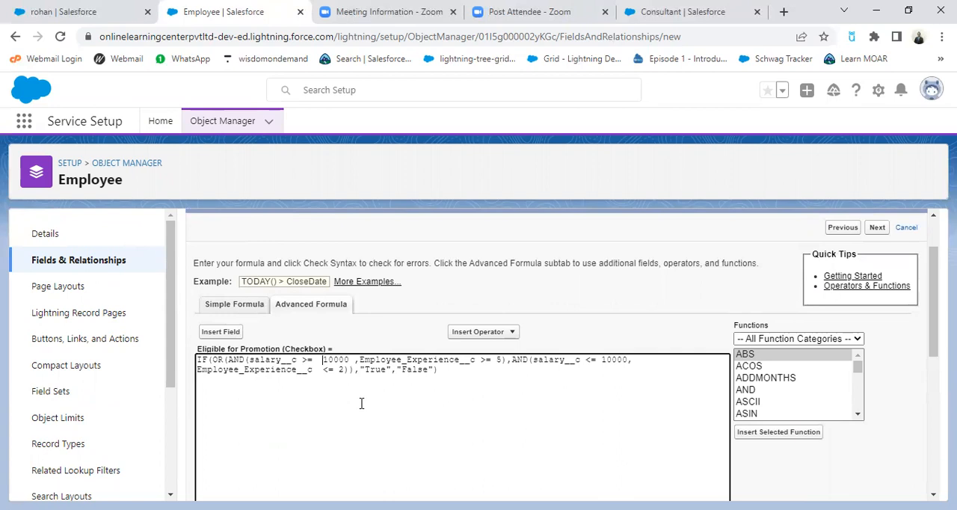
key(BackSpace)
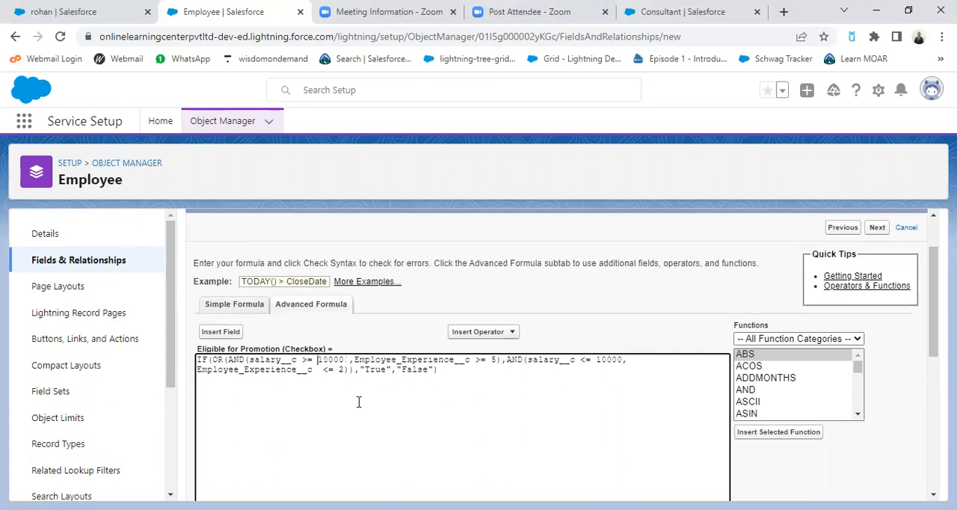
click(349, 362)
key(BackSpace)
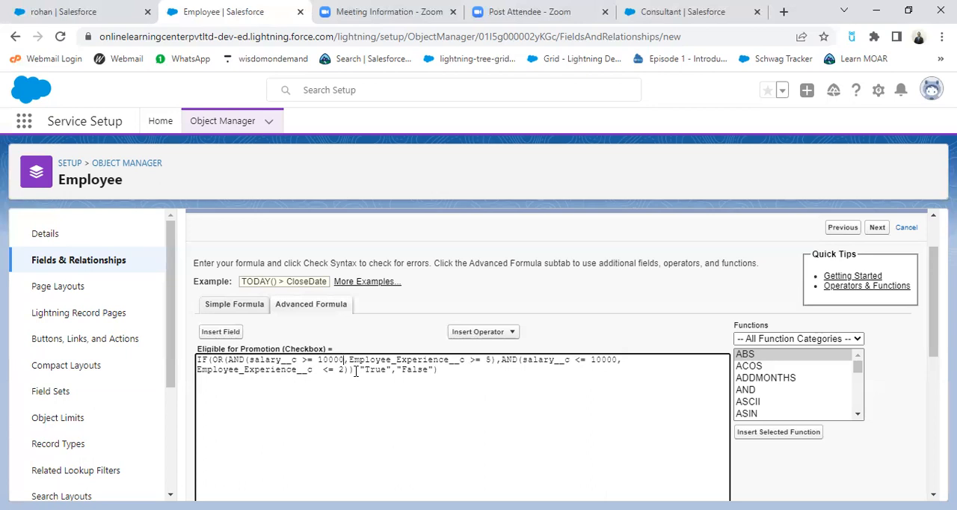
scroll(427, 438, down, 3)
click(223, 423)
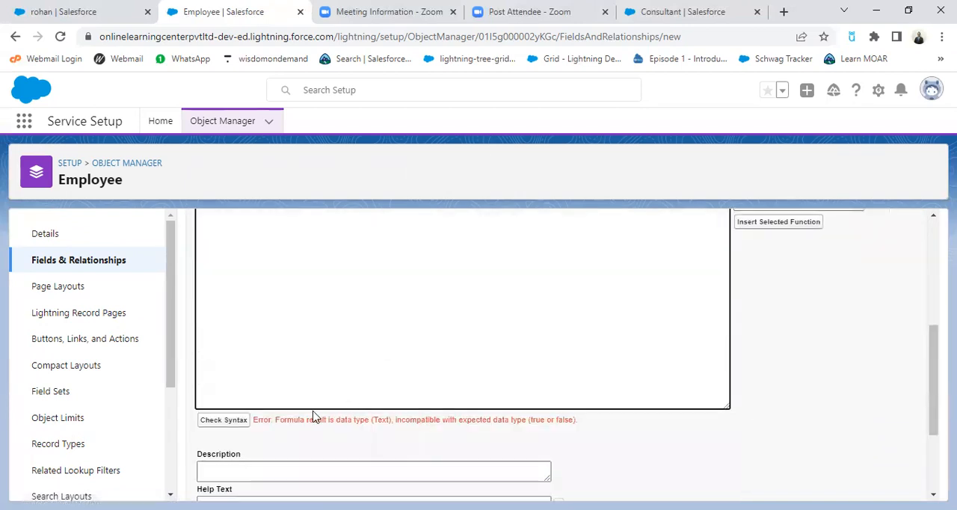
Step: Try removing the comma before "True" and check the formula's syntax
scroll(314, 418, up, 3)
click(359, 371)
key(BackSpace)
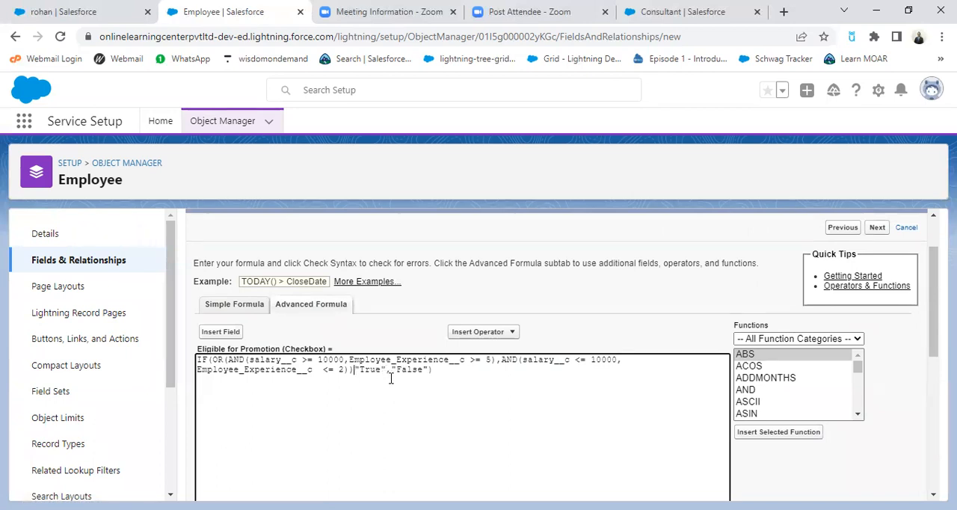
click(394, 376)
scroll(437, 443, down, 3)
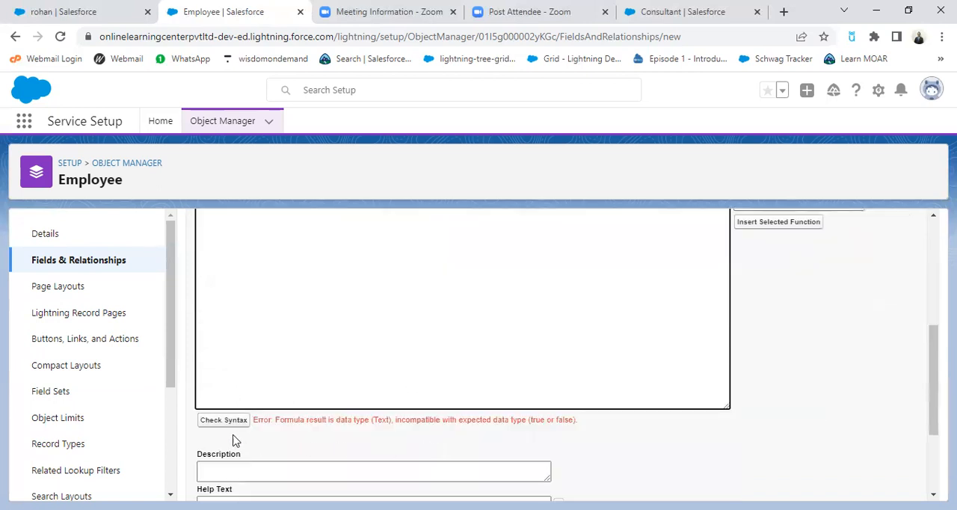
click(213, 423)
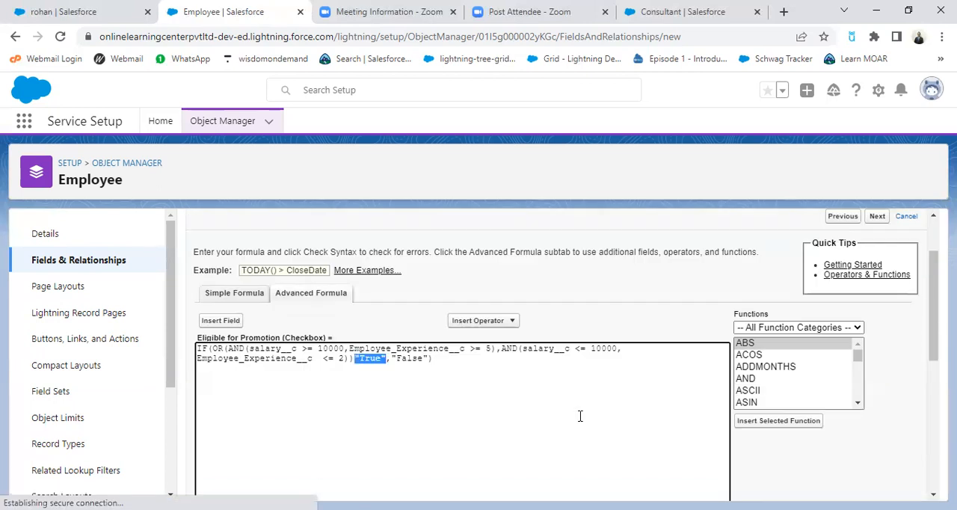
scroll(466, 427, up, 2)
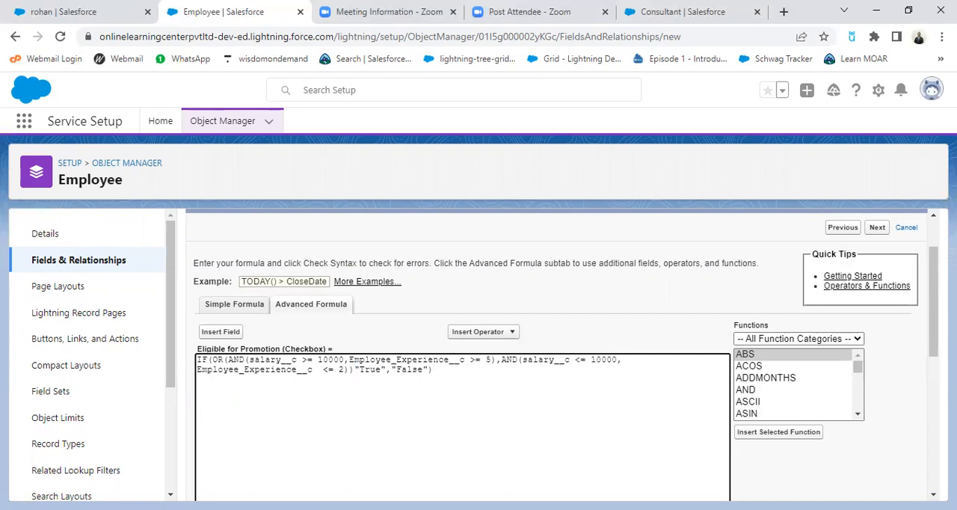
Step: Replace the formula with IF(OR(AND(salary__c >10000,Employee_Experience__c > 5),AND( salary__c < 15000,Employee_Experience__c < 2)),true,false)
key(alt+Tab)
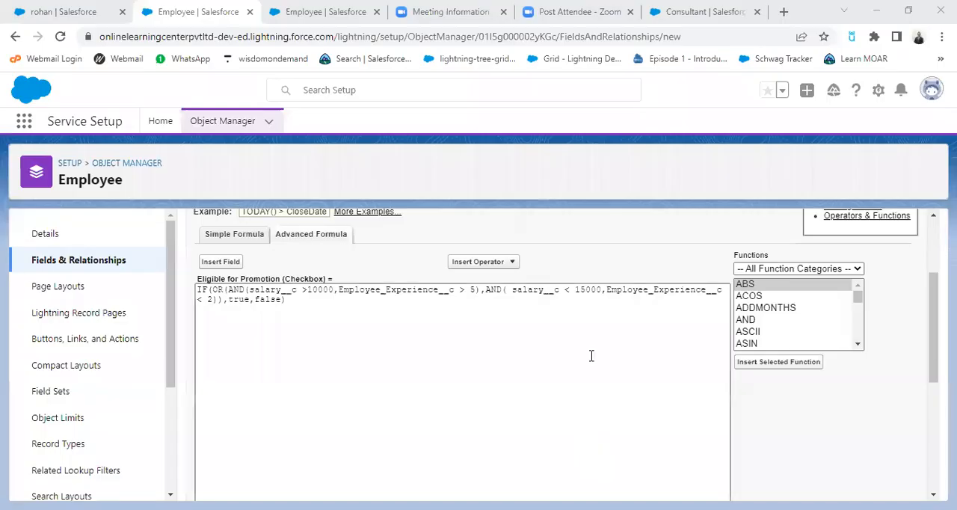
click(365, 327)
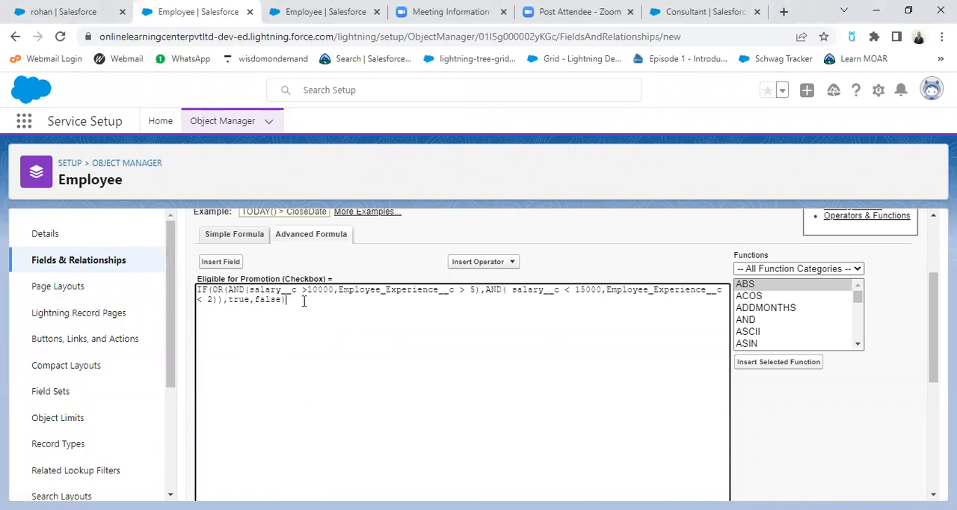
Step: Check the syntax of the rewritten Eligible for Promotion formula
key(BackSpace)
scroll(411, 368, down, 2)
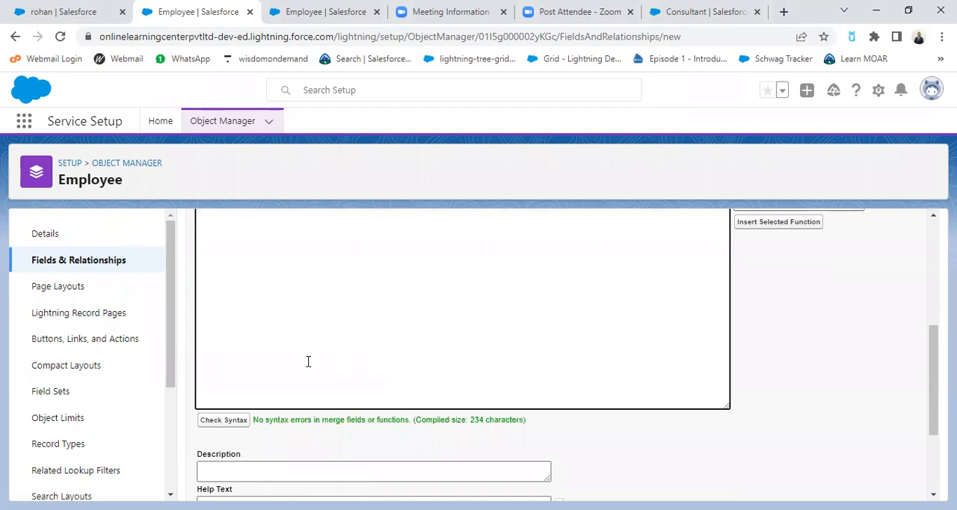
scroll(341, 361, up, 2)
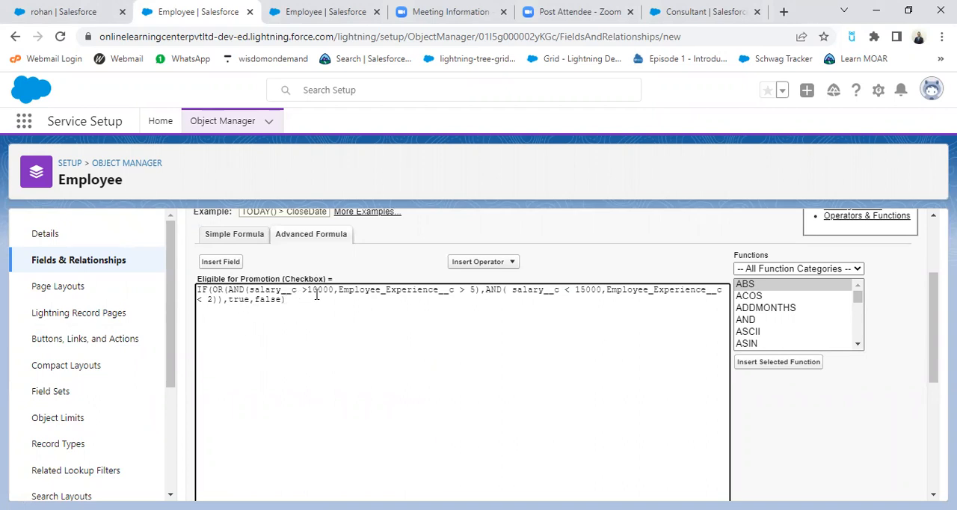
Step: Change both comparisons in the formula's first AND condition to greater than or equal: salary__c >= 10000 and Employee_Experience__c >= 5
key(BackSpace)
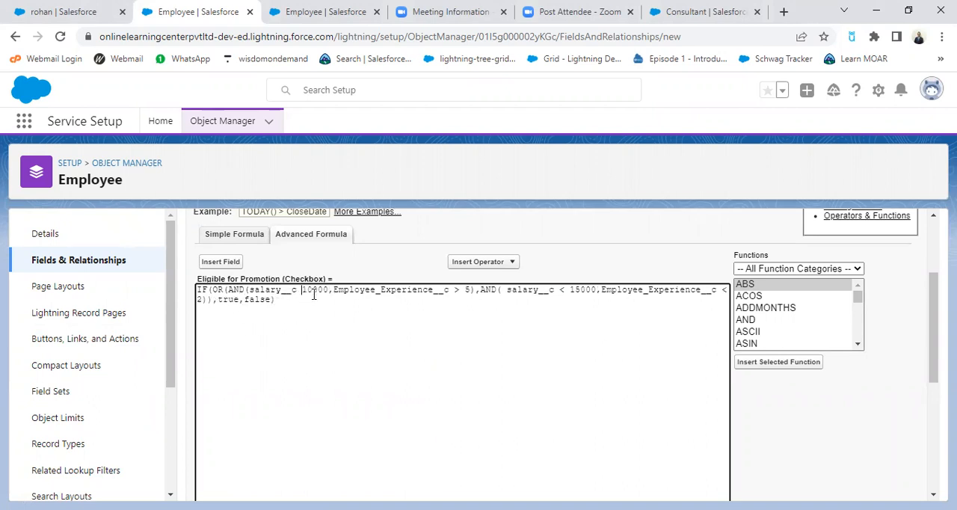
click(484, 263)
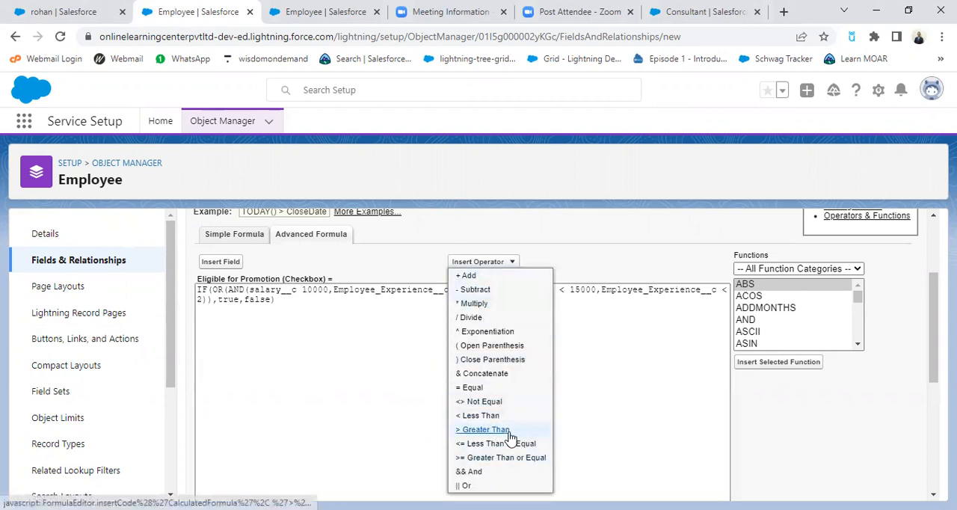
click(499, 458)
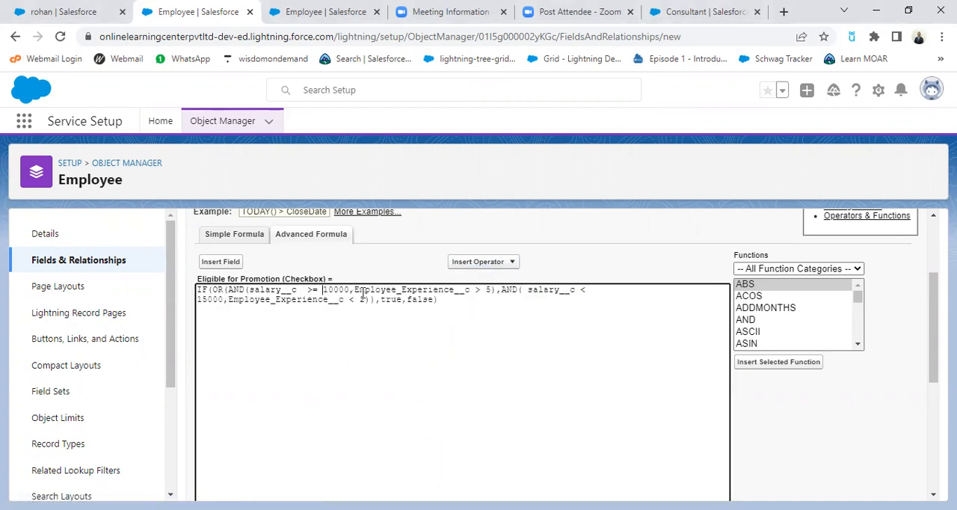
click(481, 291)
key(BackSpace)
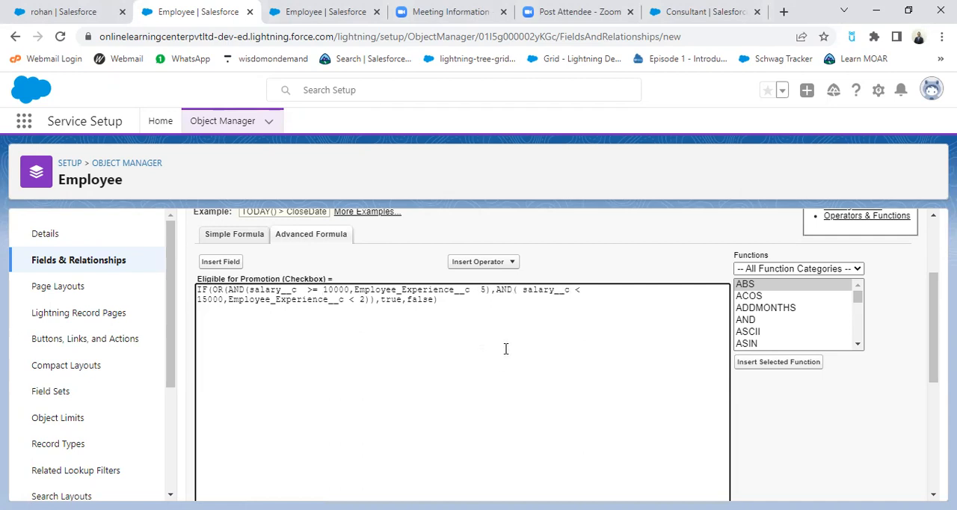
click(487, 261)
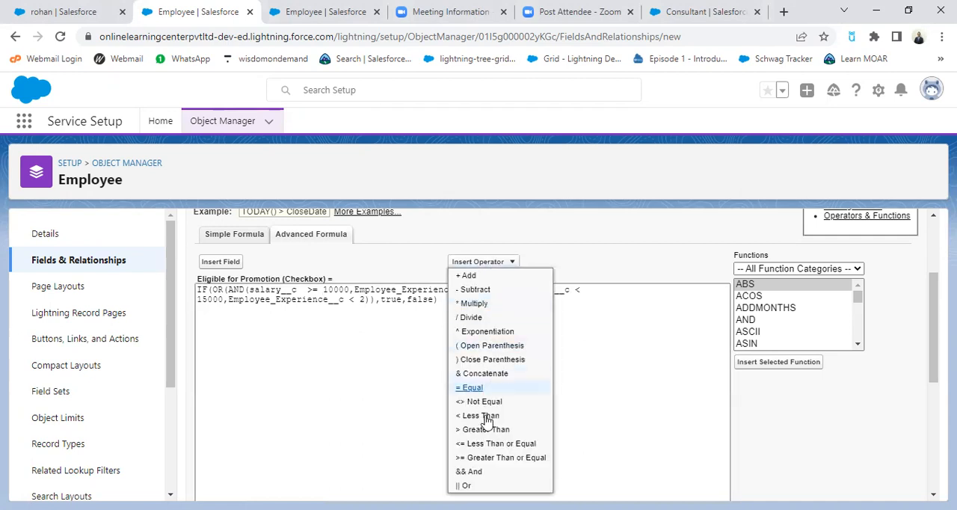
click(490, 458)
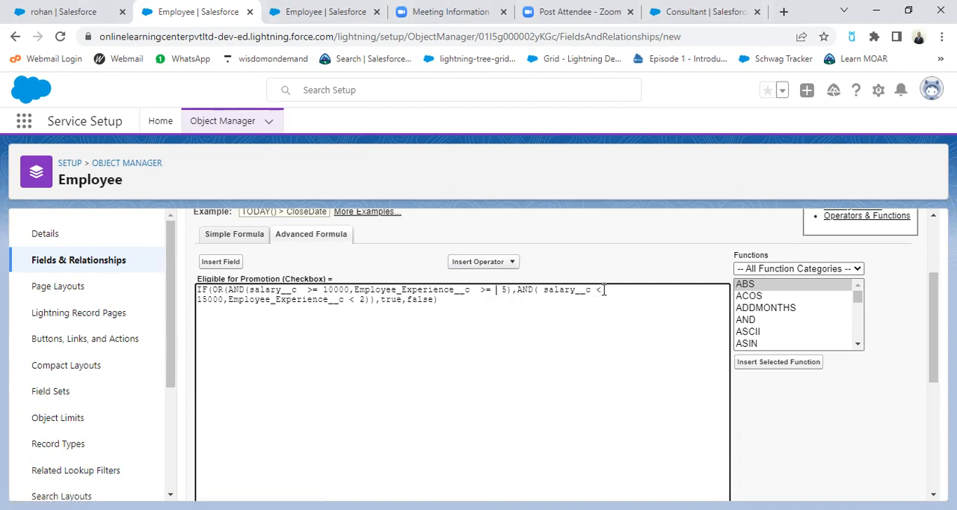
Step: Change the salary comparison in the second AND condition to salary__c <= 10000
click(484, 264)
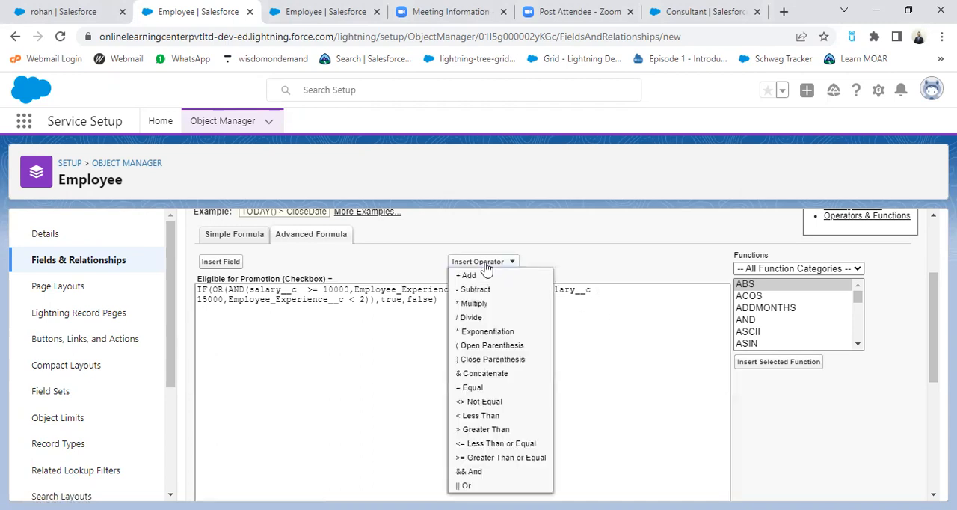
click(494, 445)
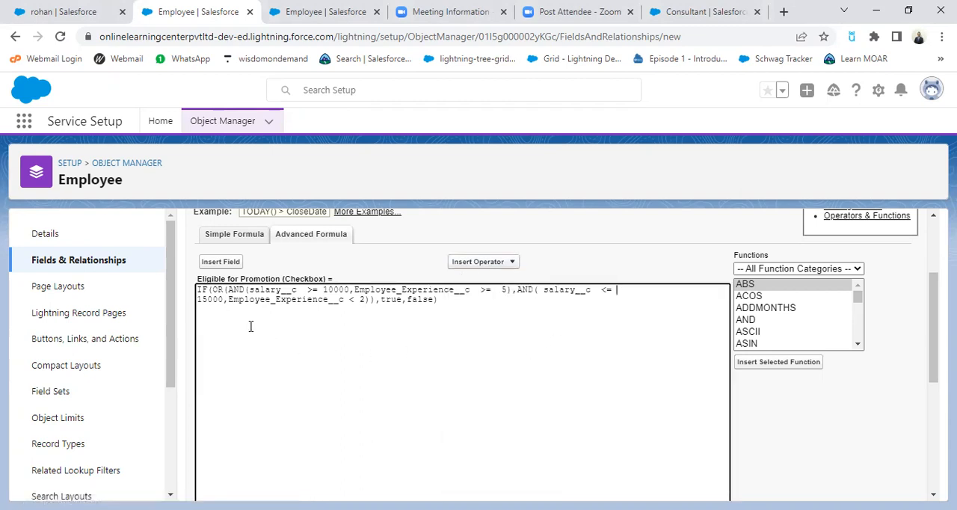
click(205, 298)
key(BackSpace)
text(0)
Step: Change the experience comparison in the second AND condition to Employee_Experience__c <= 2 and check the formula's syntax
click(350, 299)
key(Delete)
click(484, 271)
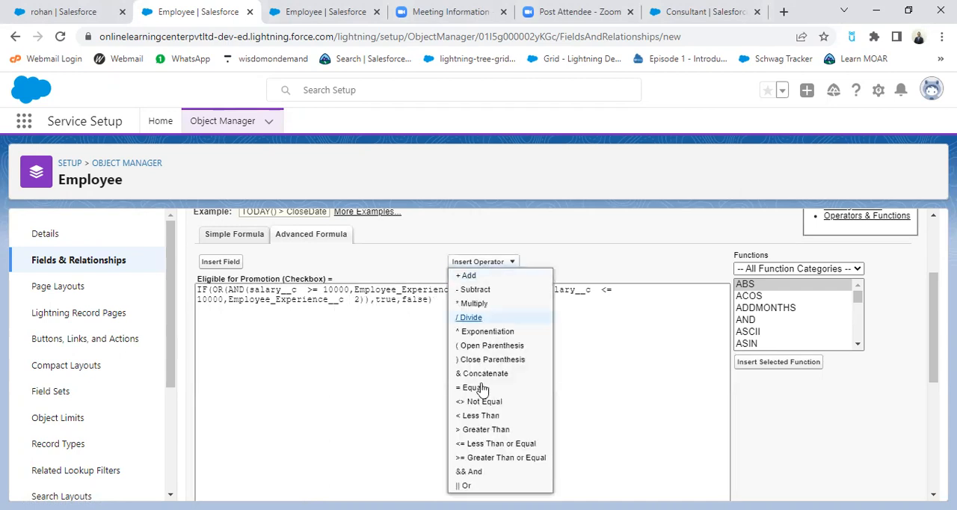
click(493, 446)
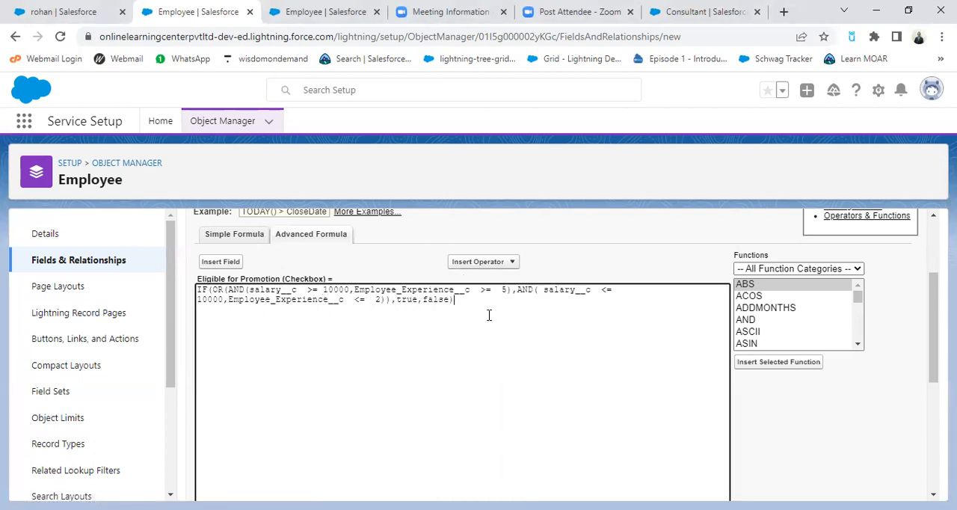
scroll(489, 315, down, 2)
click(210, 424)
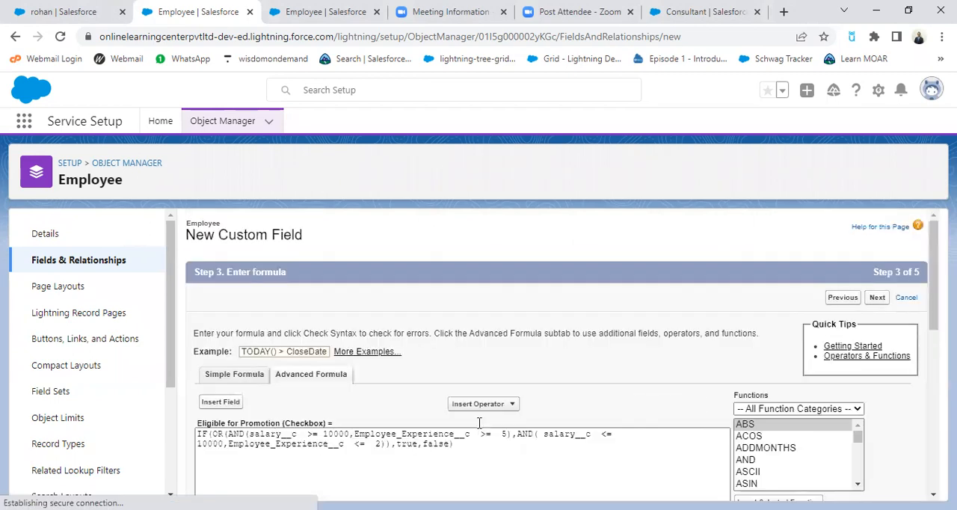
Step: Keep the field visible to the preselected profiles, add it to the Employee Layout, and save the Eligible for Promotion field
scroll(481, 429, down, 6)
scroll(474, 375, up, 2)
scroll(465, 403, down, 2)
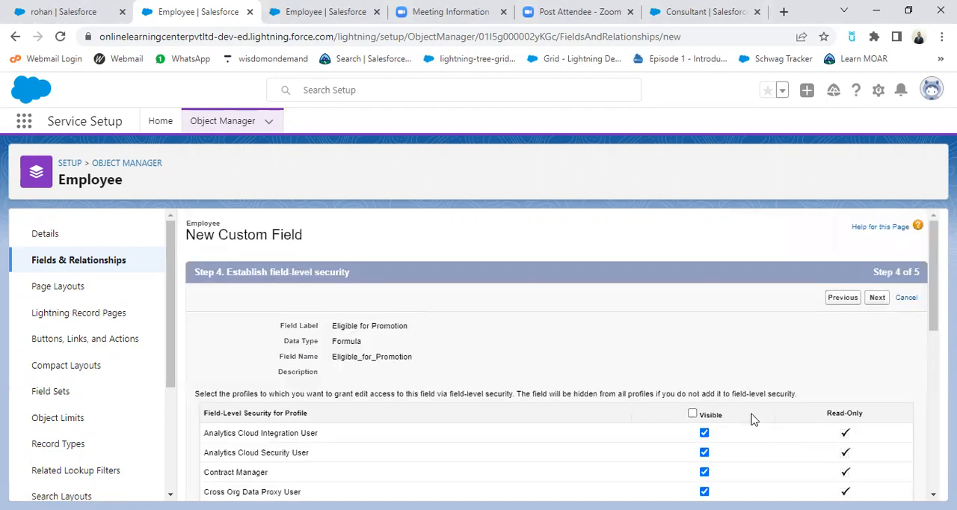
scroll(800, 435, down, 6)
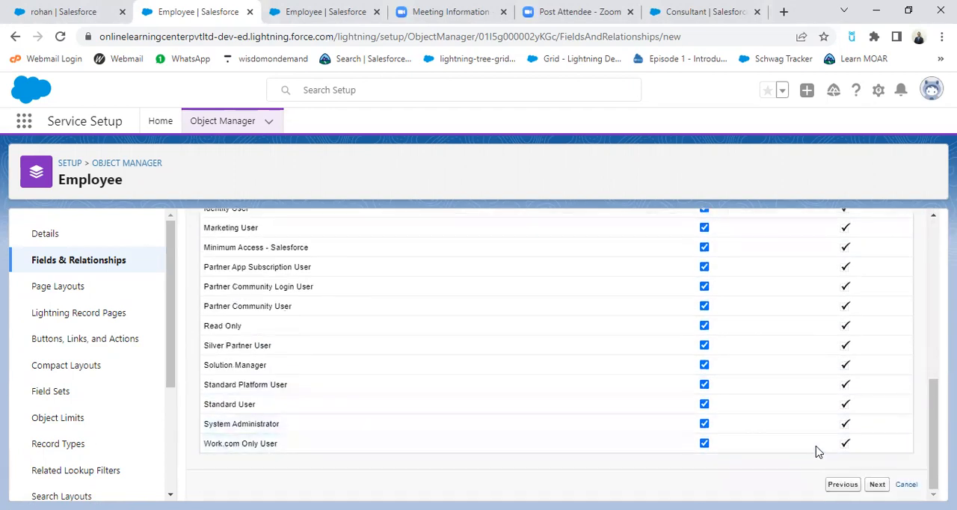
click(877, 484)
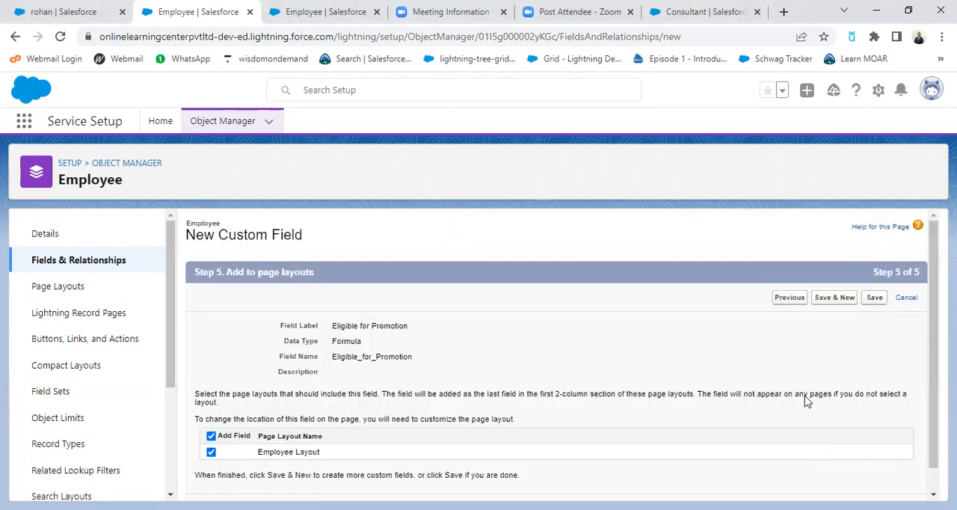
click(873, 299)
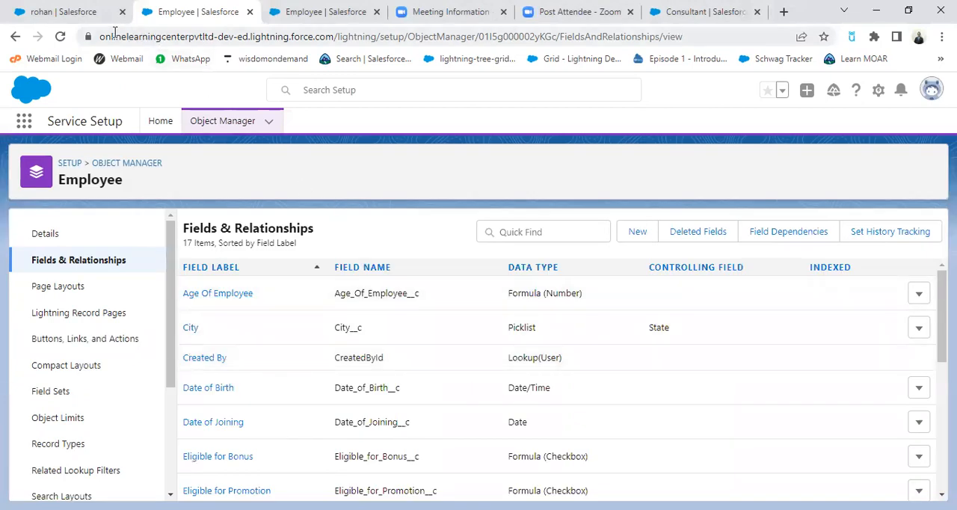
Step: Return to the open employee record, reload it, and compare Eligible for Promotion with the salary and experience values
click(77, 11)
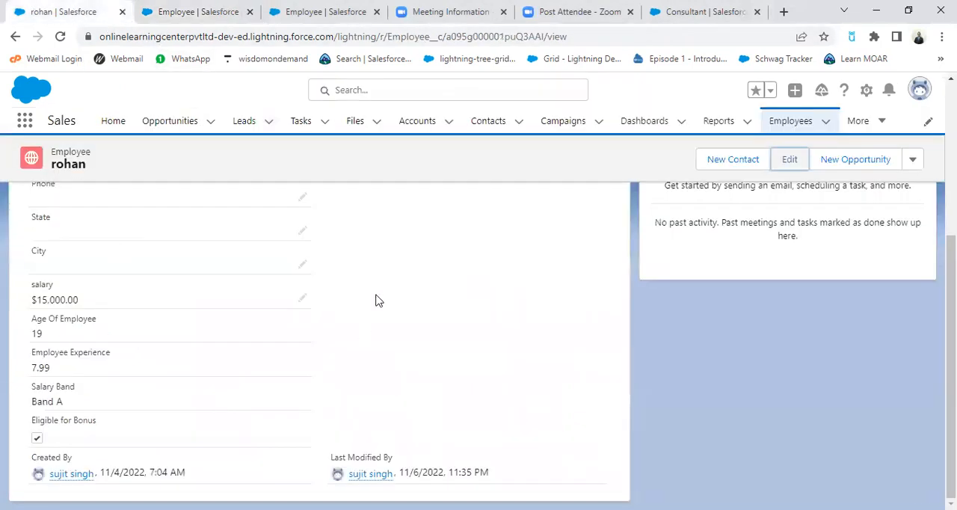
scroll(299, 297, up, 3)
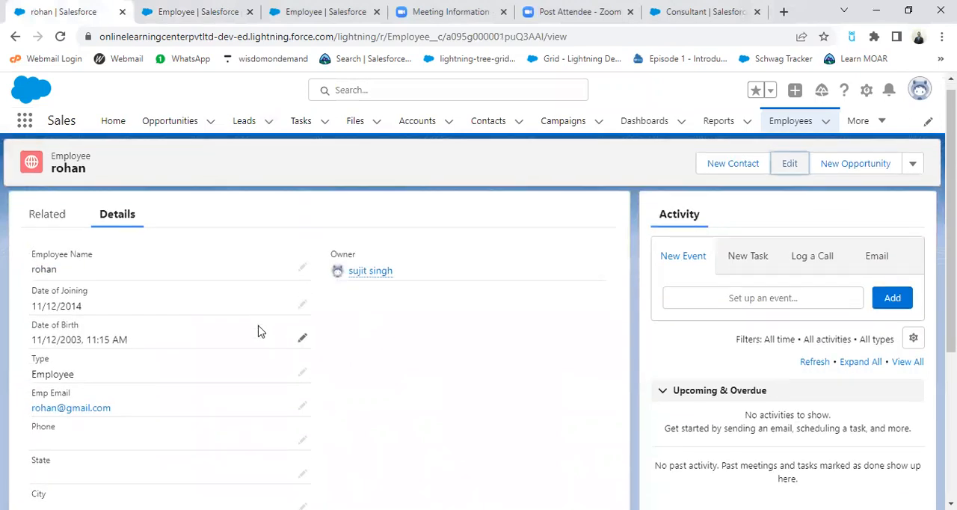
scroll(258, 331, down, 3)
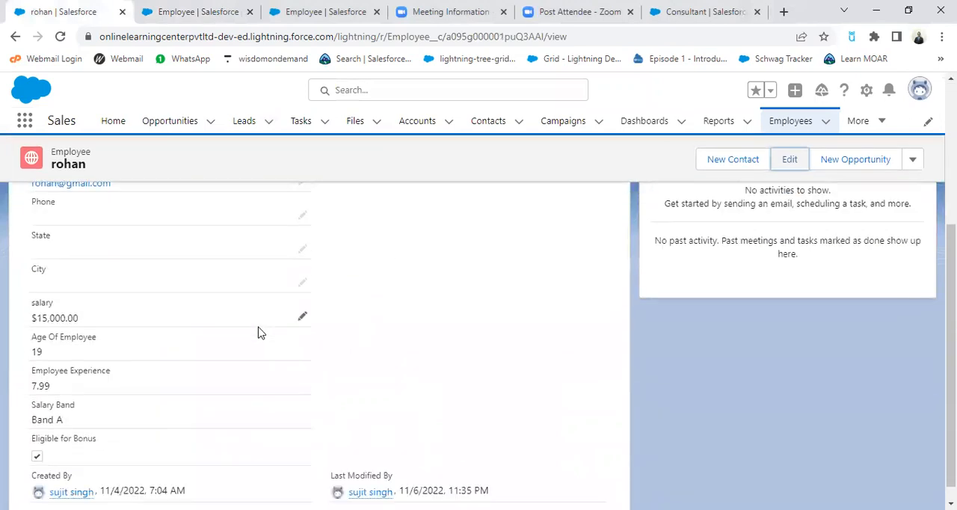
click(61, 37)
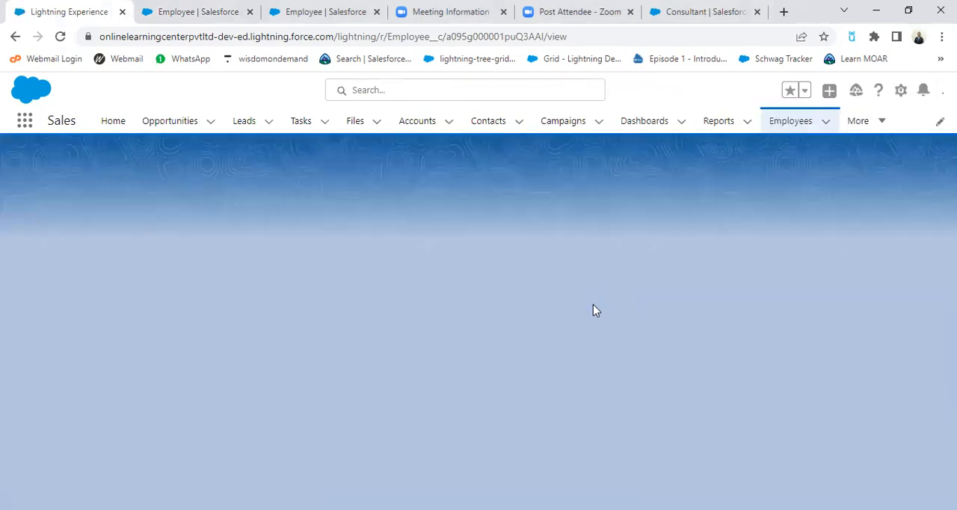
scroll(593, 311, down, 3)
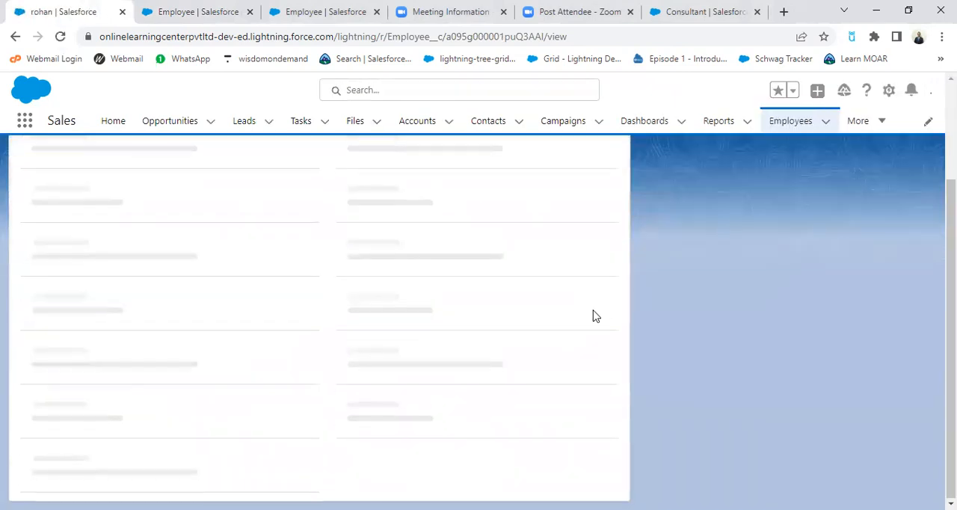
scroll(592, 317, down, 3)
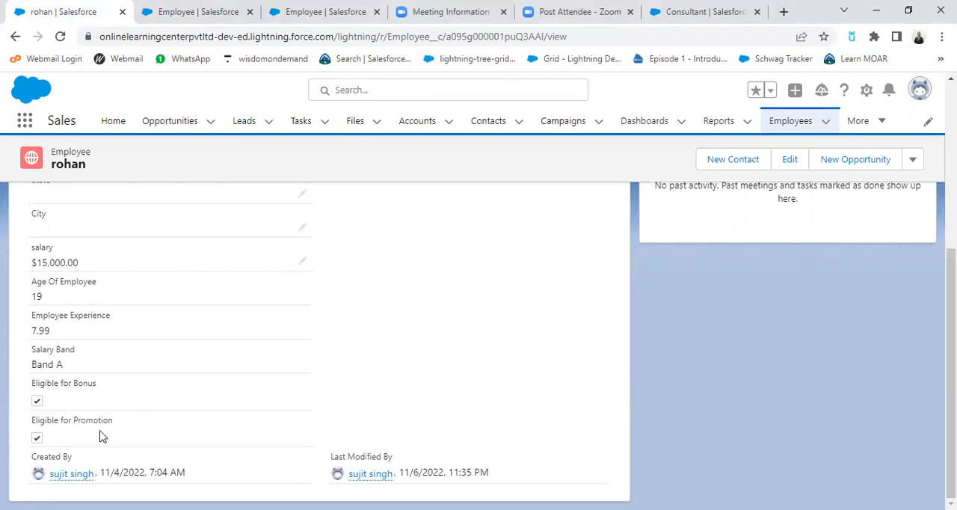
scroll(247, 399, up, 5)
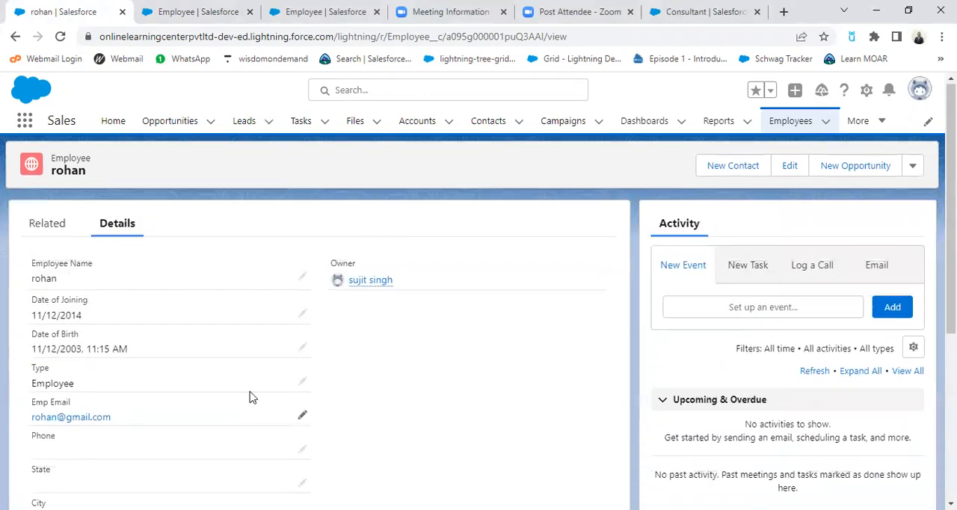
Step: Open the fifth employee in the Recently Viewed list and examine the salary, experience and eligibility fields
click(791, 122)
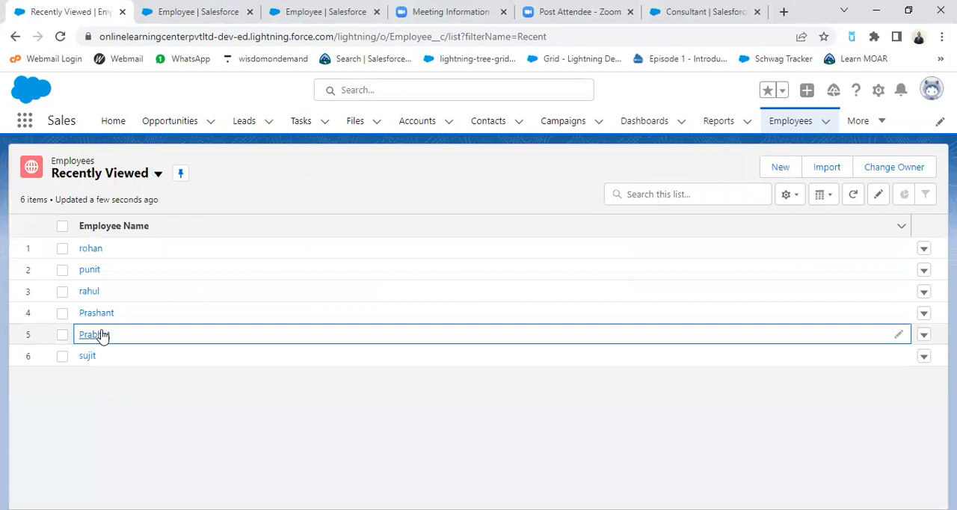
click(102, 335)
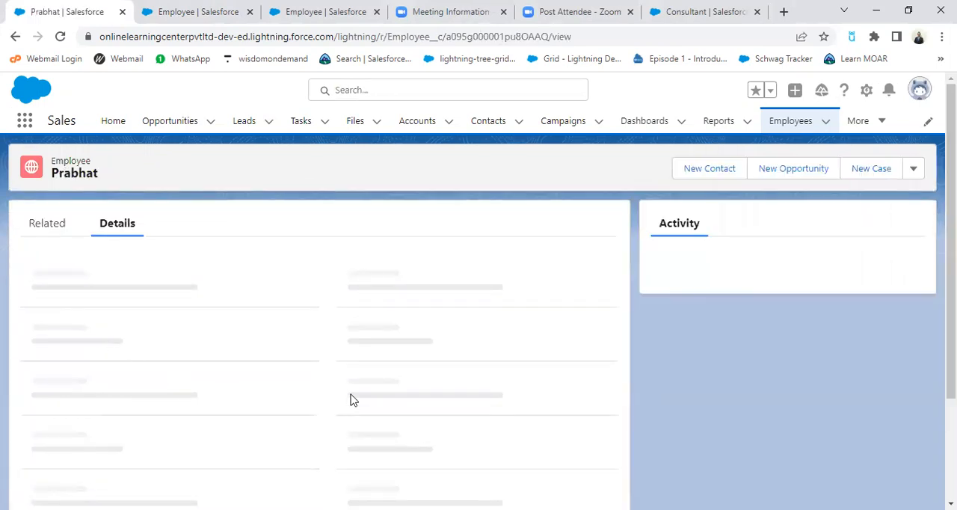
scroll(288, 434, down, 3)
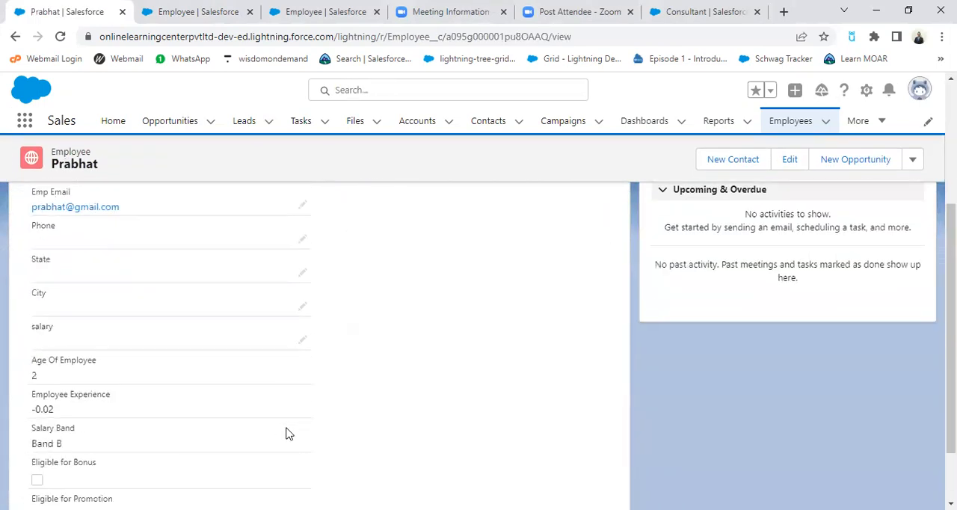
scroll(231, 365, up, 2)
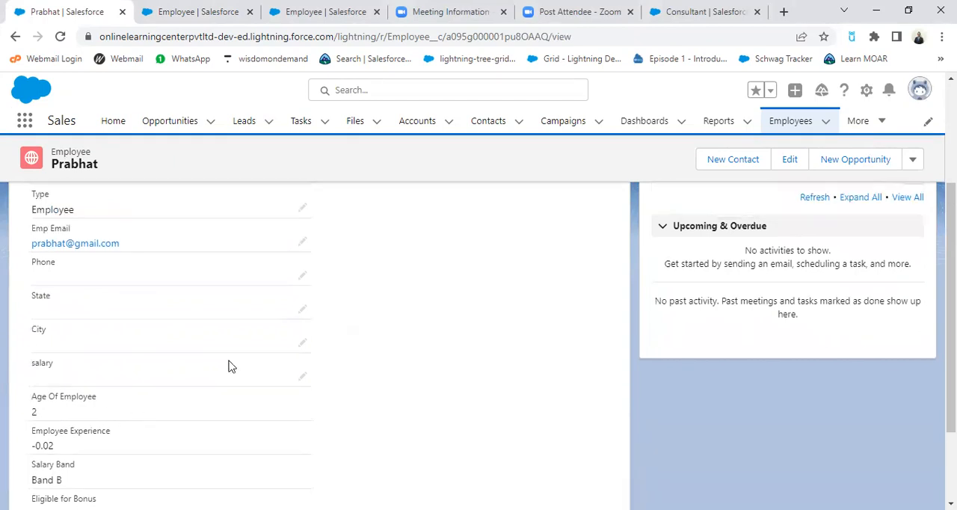
Step: Open this employee record for editing and replace the date of birth with an earlier one
click(799, 166)
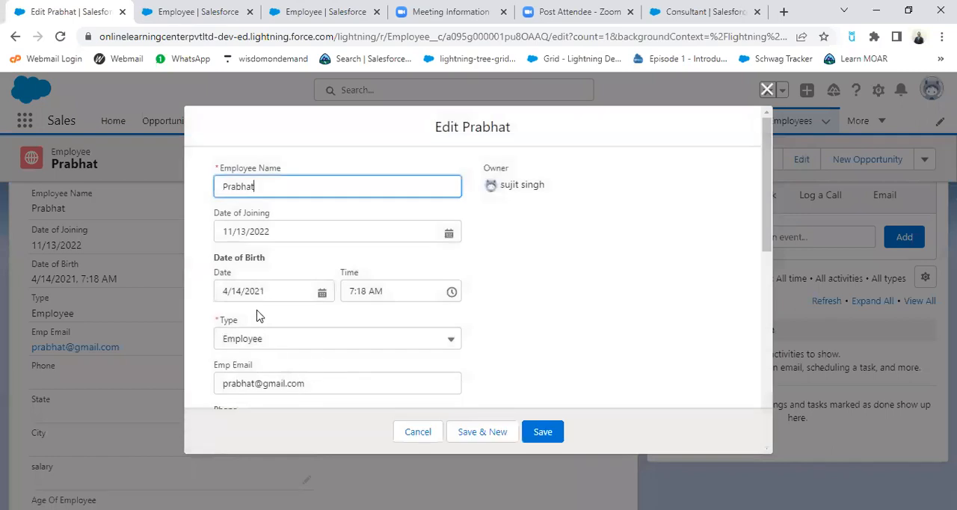
click(322, 293)
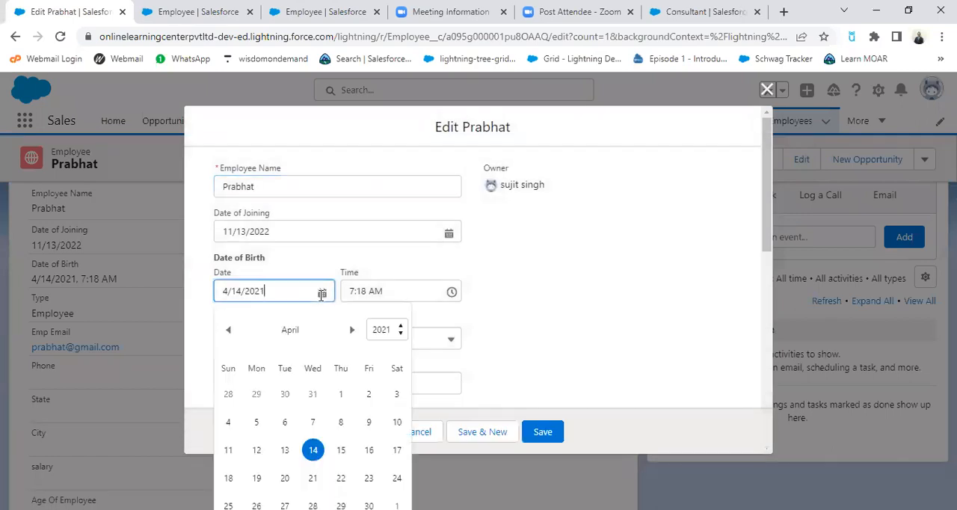
click(404, 337)
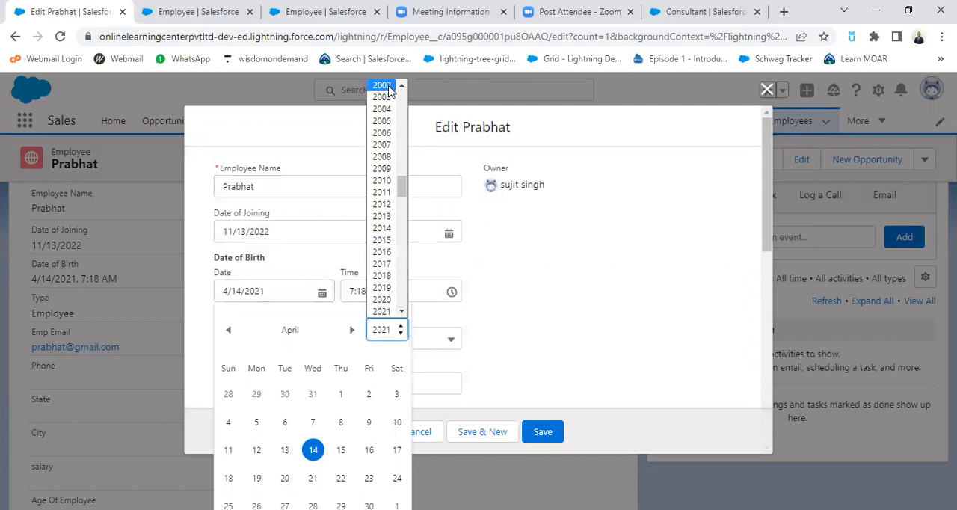
scroll(399, 89, up, 2)
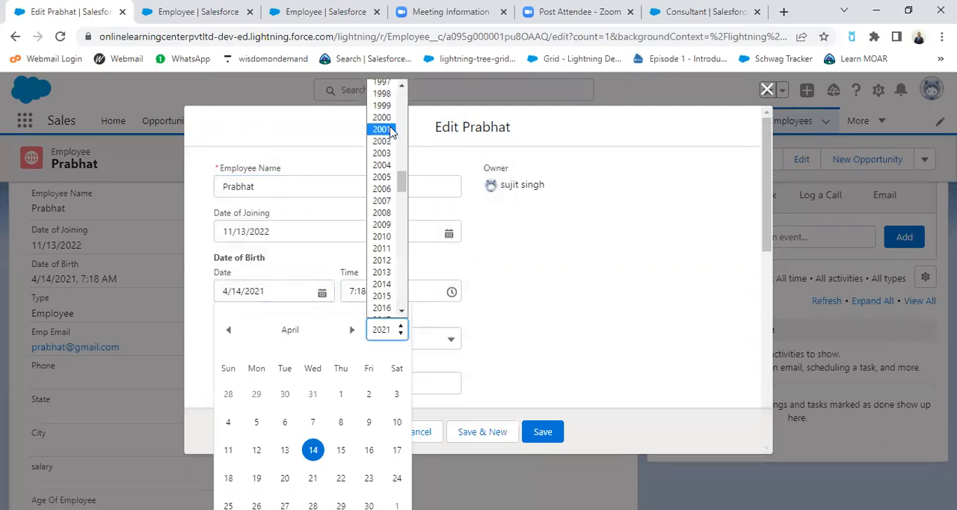
click(382, 118)
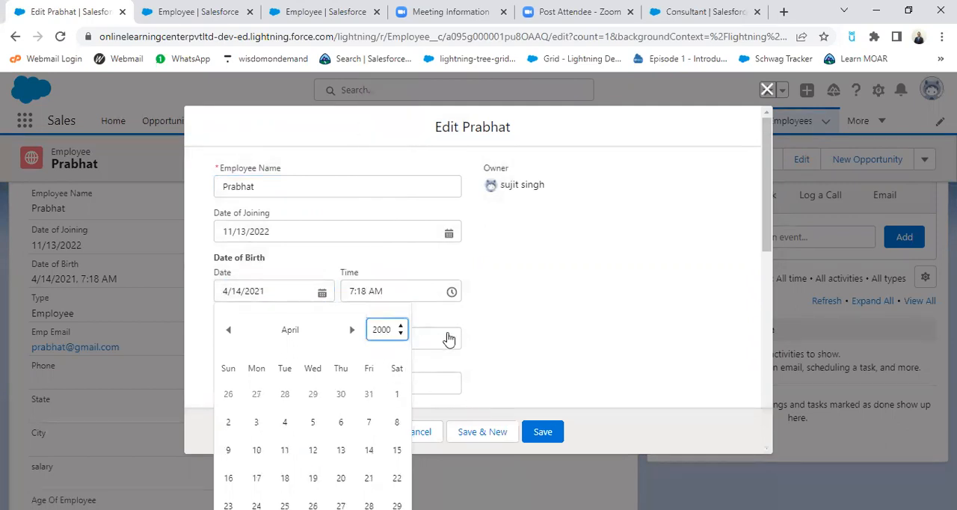
click(313, 450)
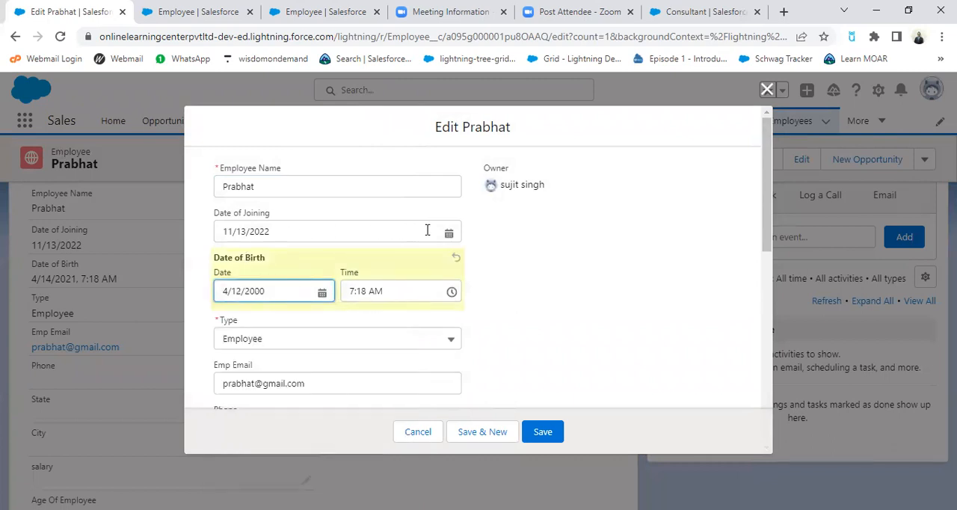
Step: Set the employee's Date of Joining to 11/6/2019 using the calendar
click(449, 233)
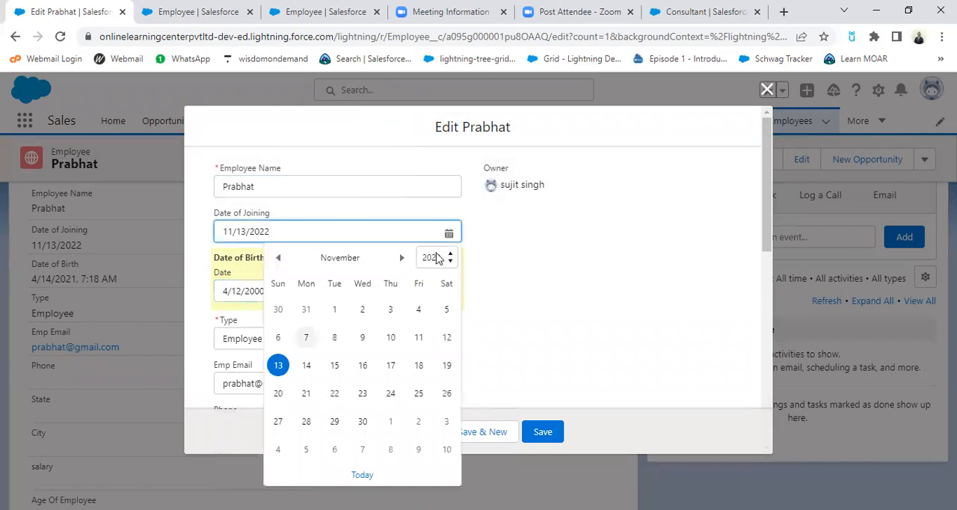
click(449, 256)
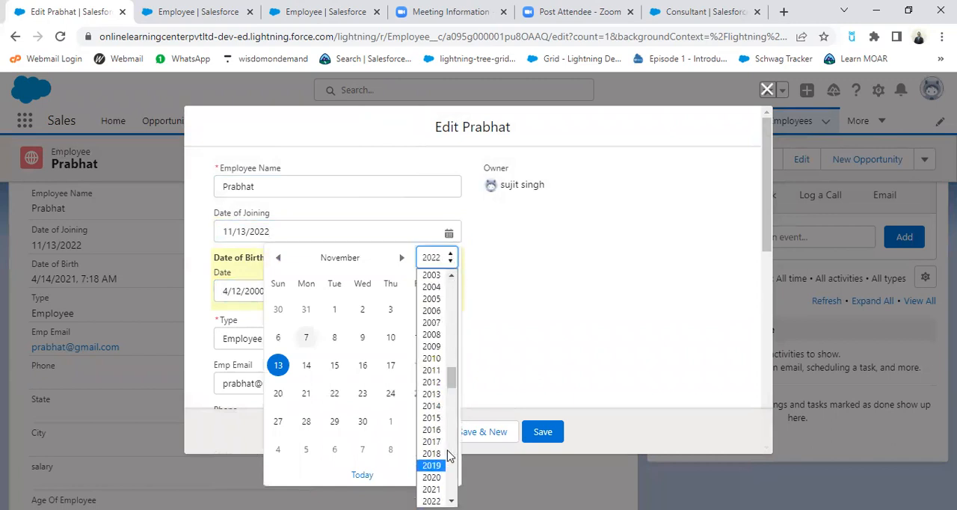
key(Down)
key(Down)
key(Down)
key(Down)
key(Up)
key(Up)
key(Up)
key(Up)
key(Down)
key(Return)
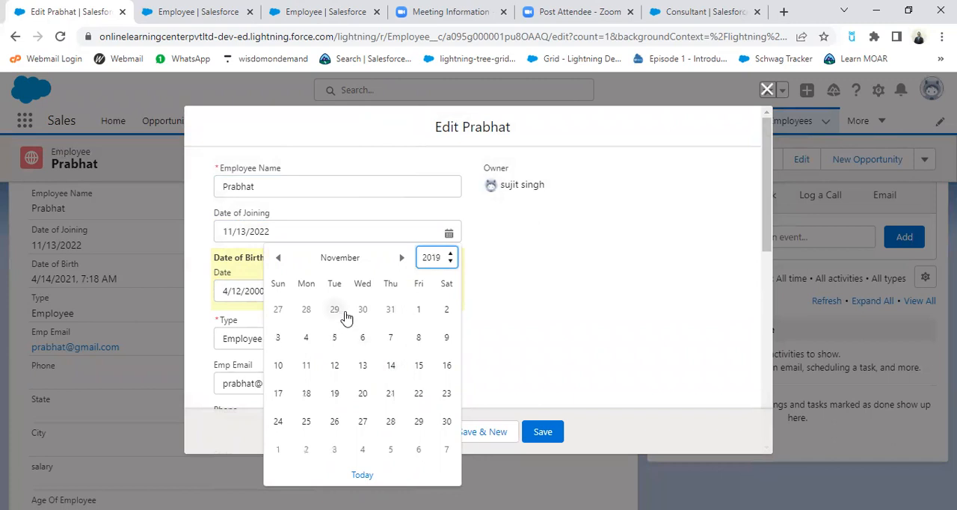
click(362, 338)
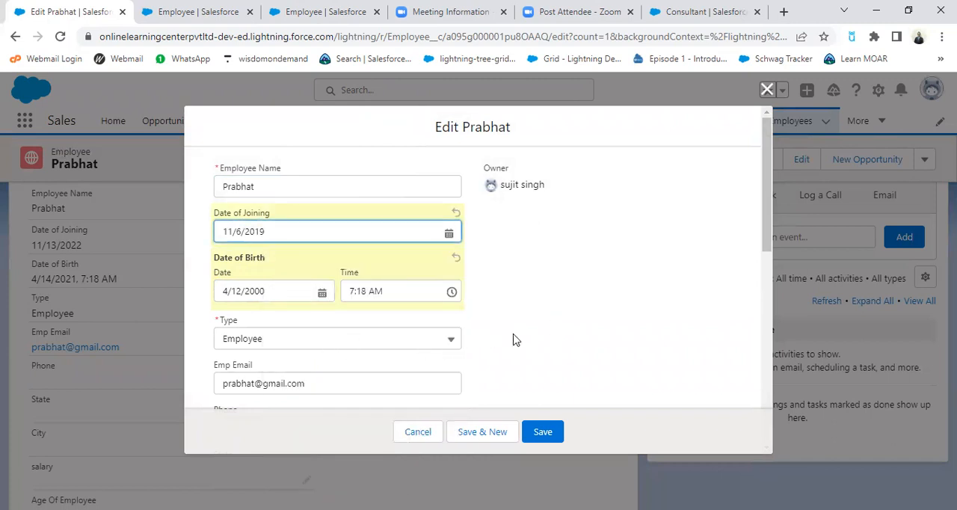
Step: Enter a salary of 90000 for the employee and save the edited record
scroll(513, 339, down, 3)
scroll(513, 340, down, 5)
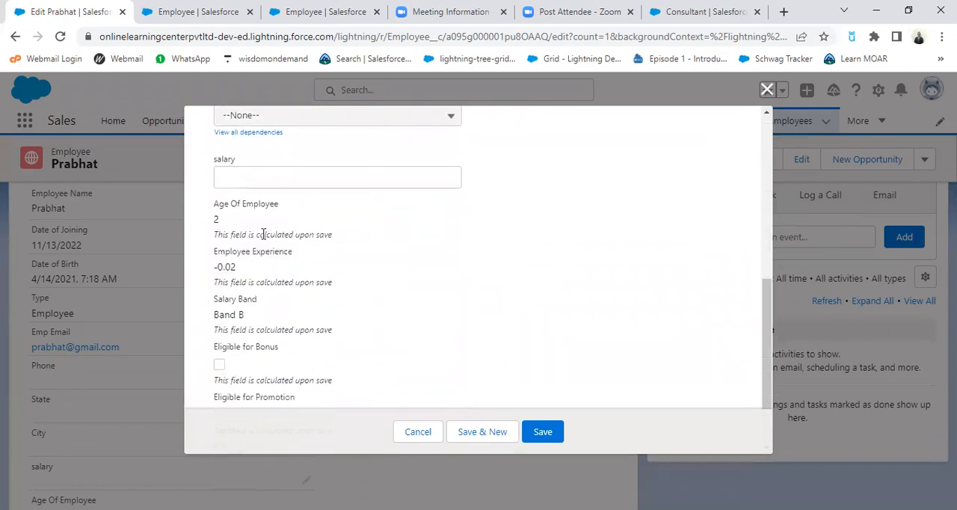
click(240, 180)
key(Down)
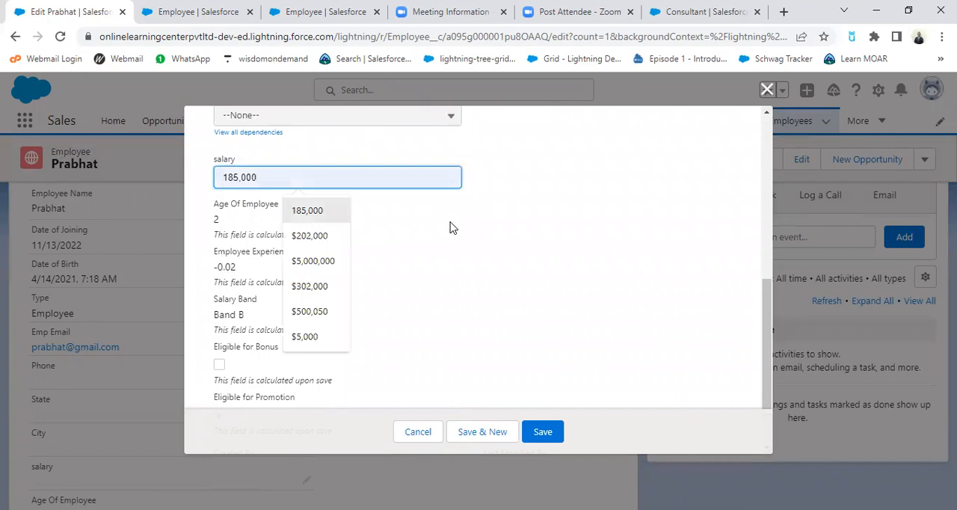
text(90000)
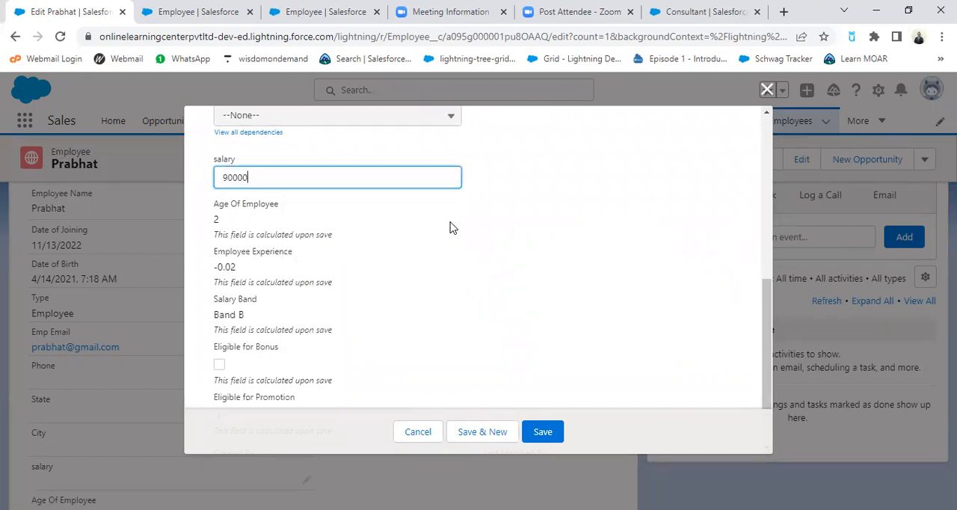
click(587, 229)
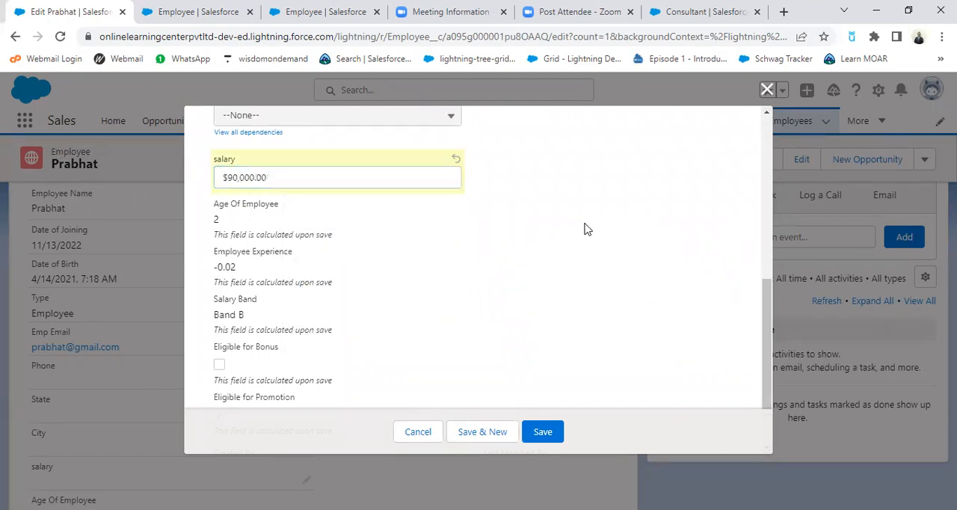
click(544, 433)
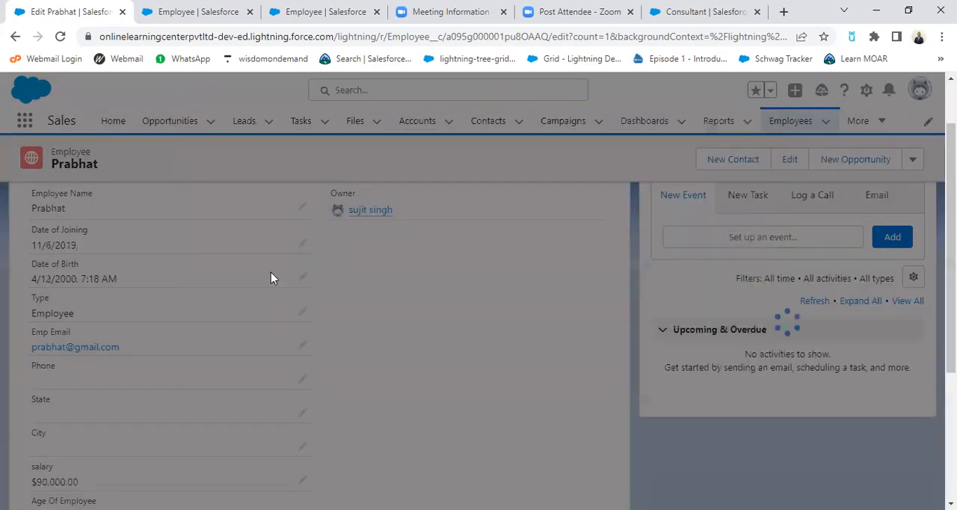
Step: Examine the saved record's salary, age, experience, Salary Band, Eligible for Bonus and Eligible for Promotion fields
scroll(412, 380, down, 3)
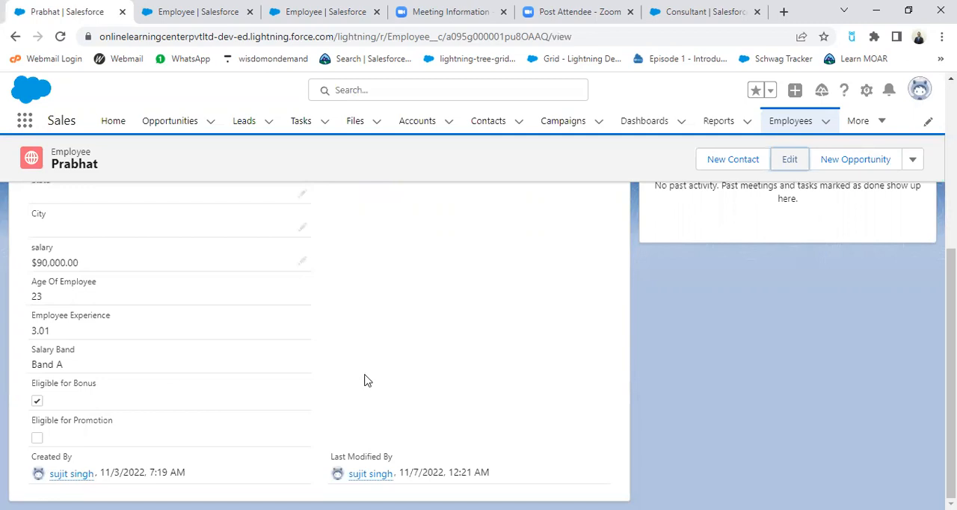
scroll(364, 381, up, 5)
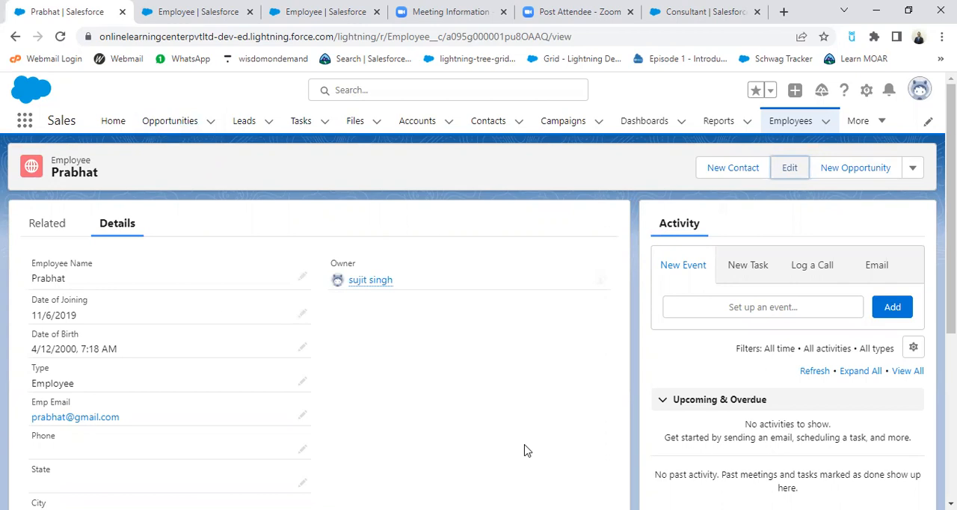
click(533, 335)
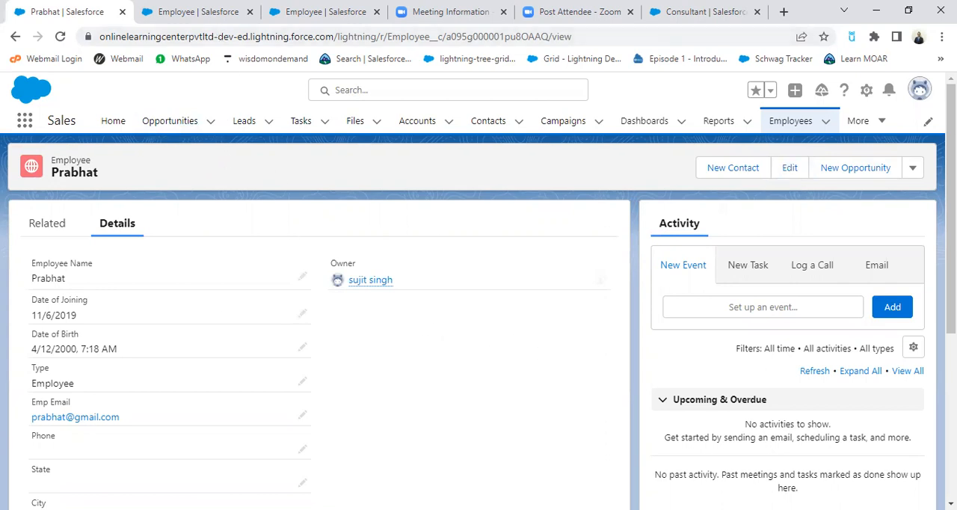